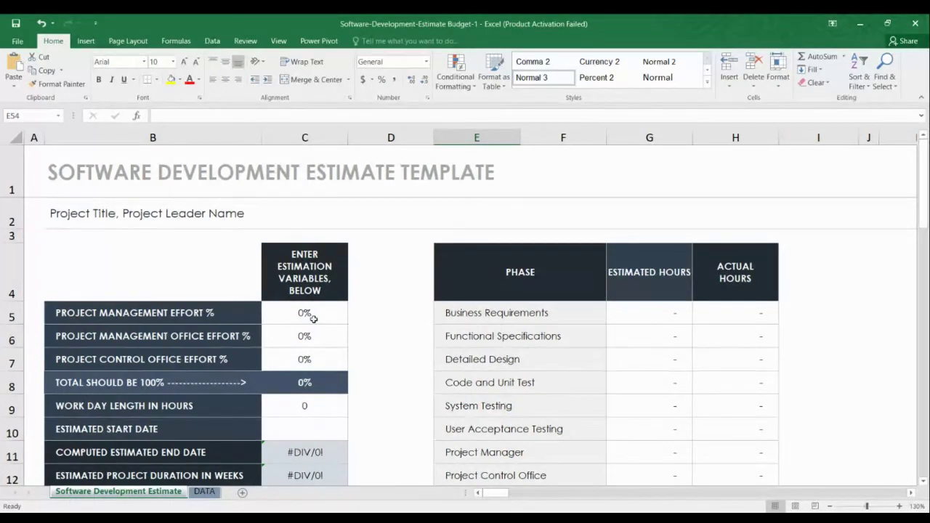
# Enter 30 as the Project Management Effort % in cell C5.
pyautogui.click(313, 318)
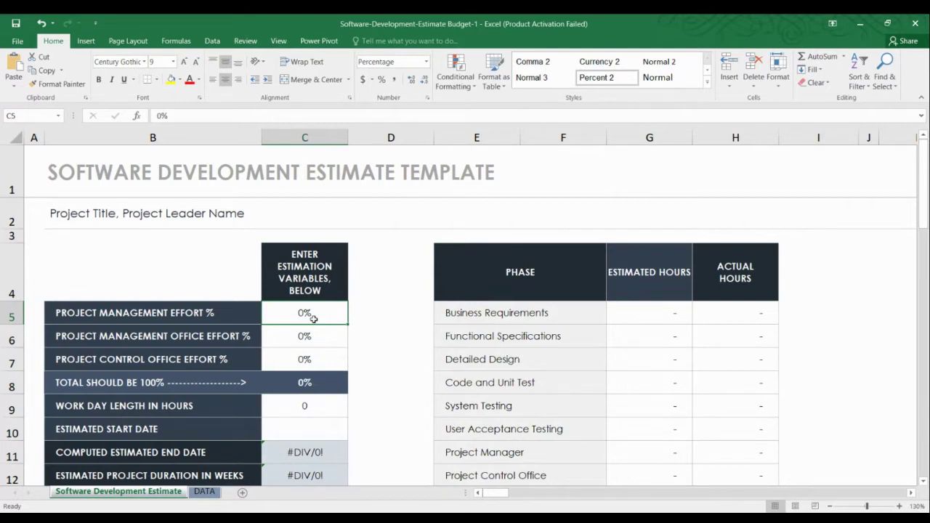
pyautogui.write('30')
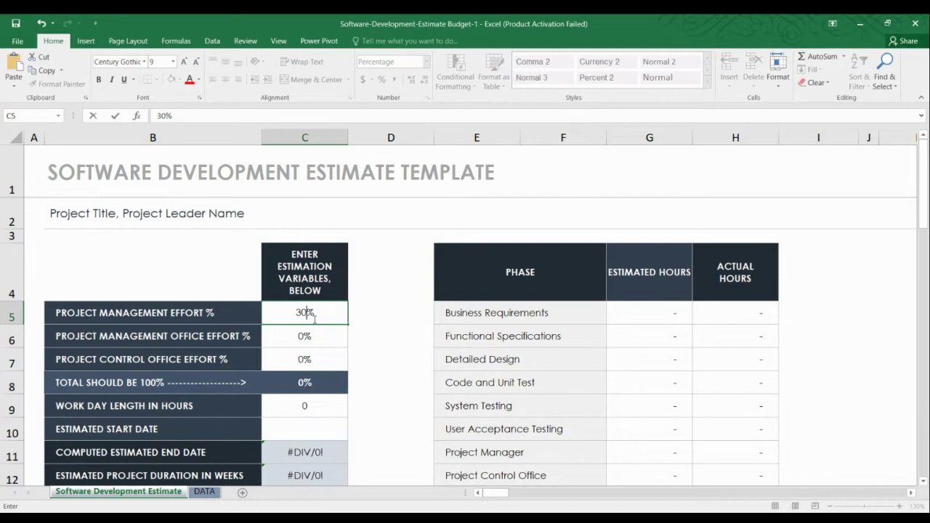
pyautogui.press('Return')
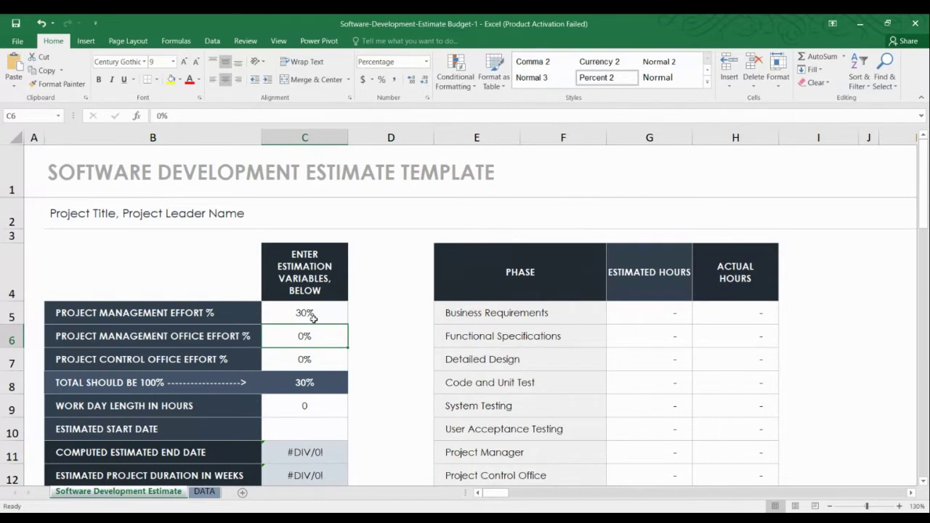
# Enter 50% for Project Management Office effort and 20% for Project Control Office effort.
pyautogui.write('50')
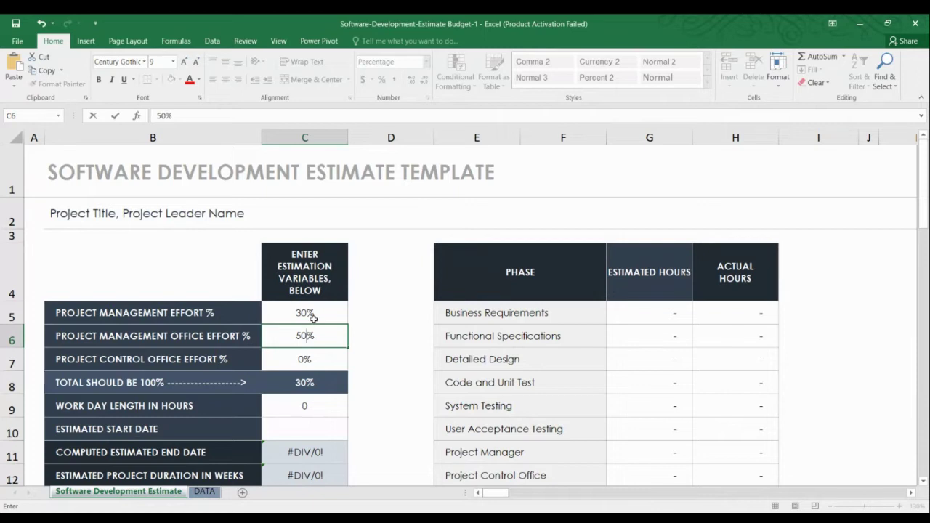
pyautogui.press('Return')
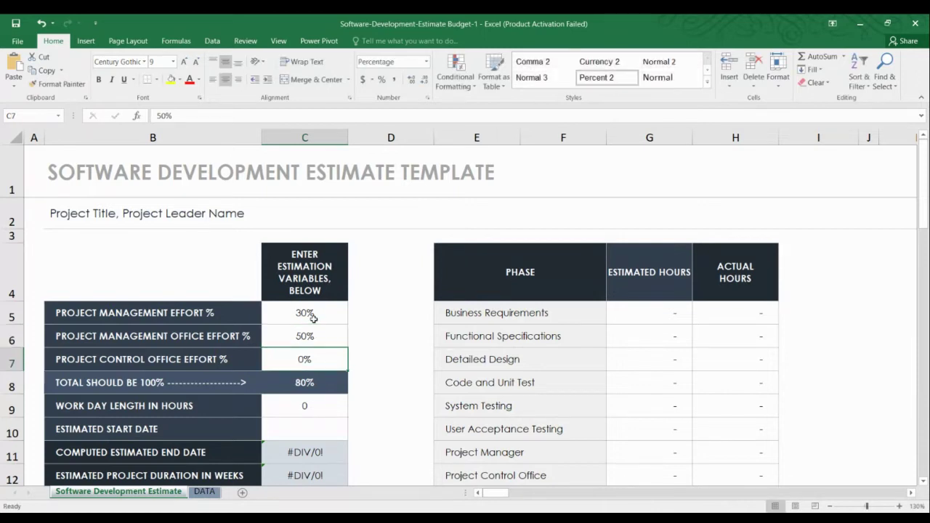
pyautogui.write('2')
pyautogui.write('0')
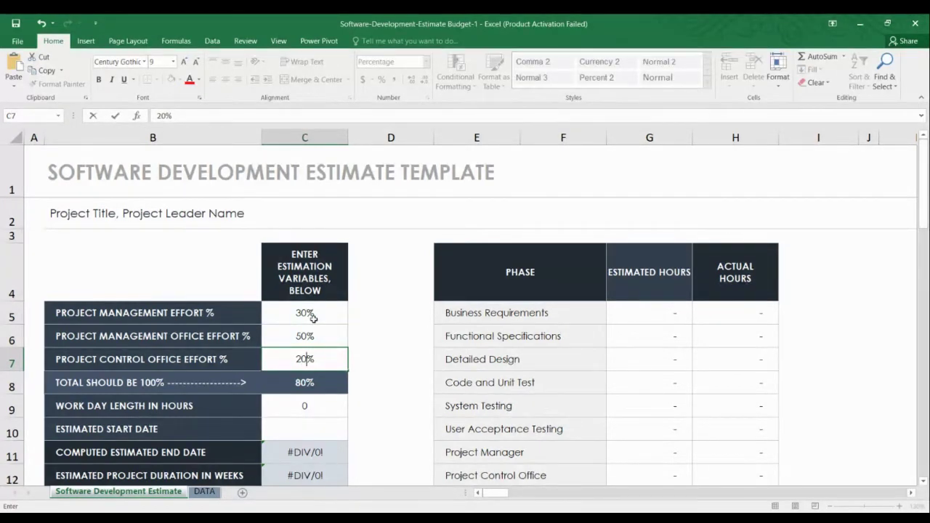
pyautogui.press('Return')
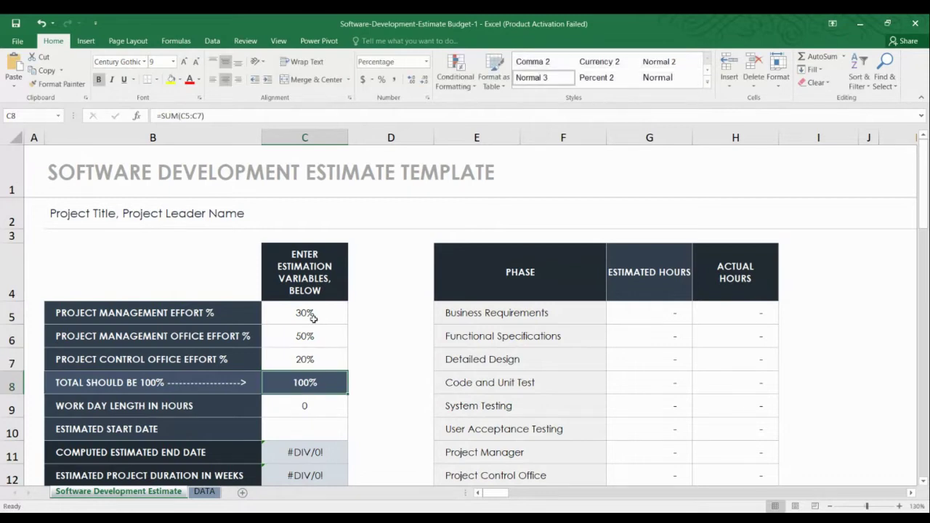
# Replace the 'Project Title' placeholder in B2 with 'Cat and Dog Classification'.
pyautogui.click(82, 215)
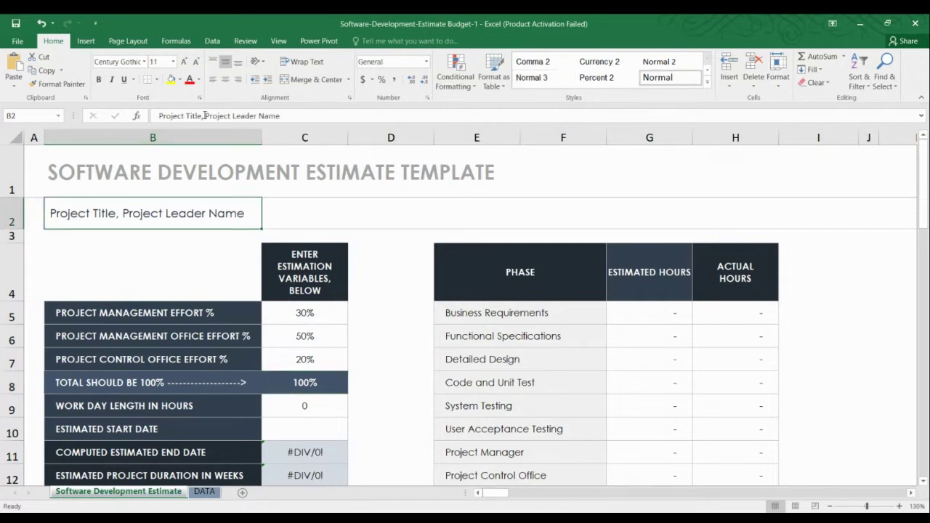
pyautogui.click(157, 117)
pyautogui.moveTo(157, 116); pyautogui.dragTo(203, 115)
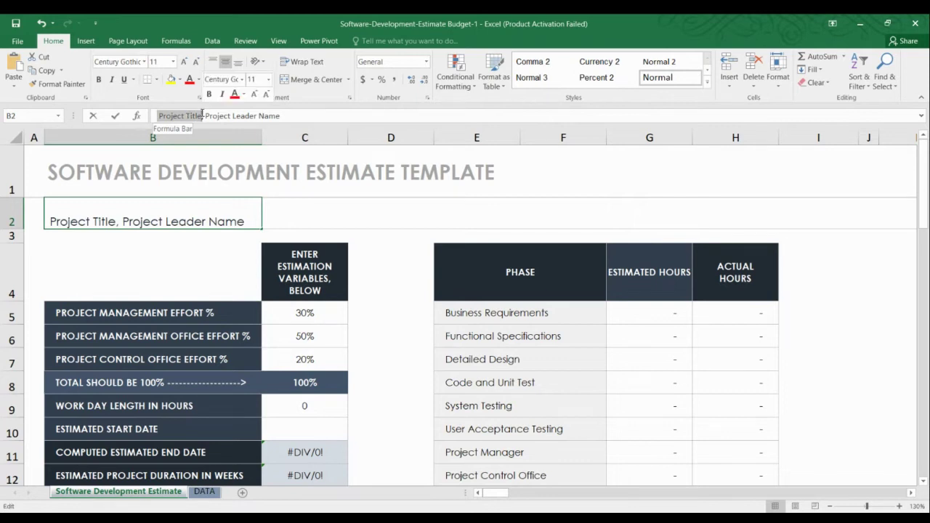
pyautogui.write('Cat')
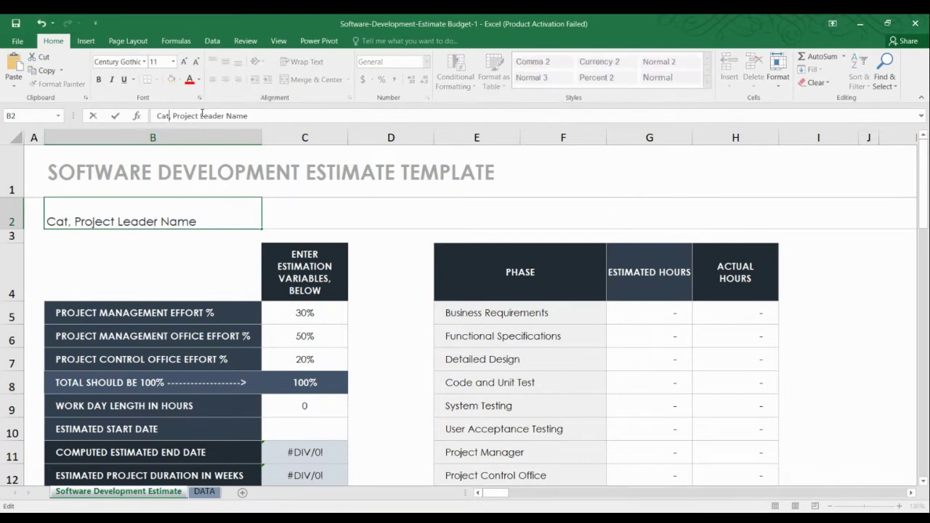
pyautogui.write(' and D')
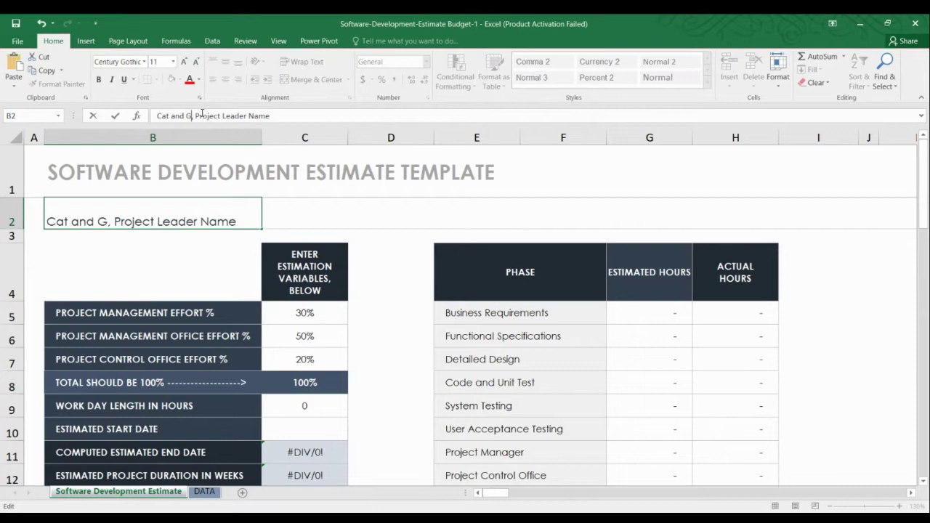
pyautogui.write('og Cla')
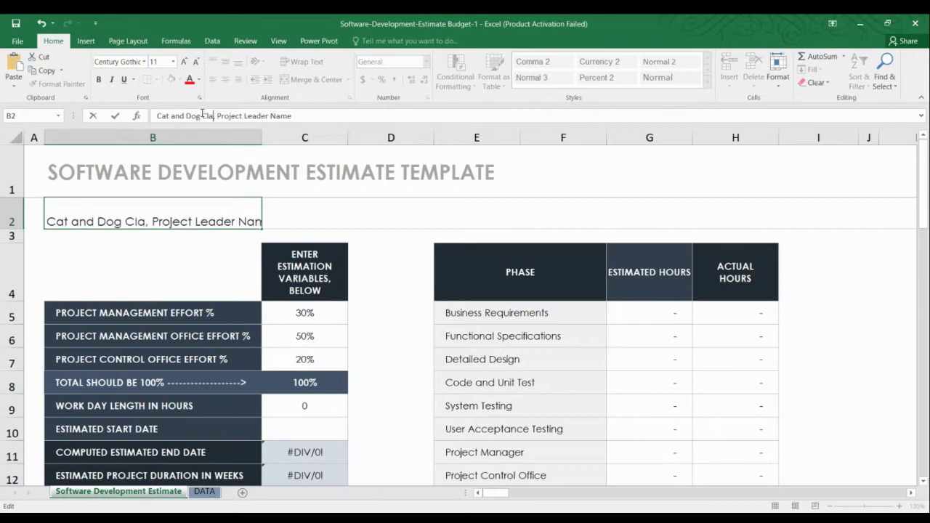
pyautogui.write('s')
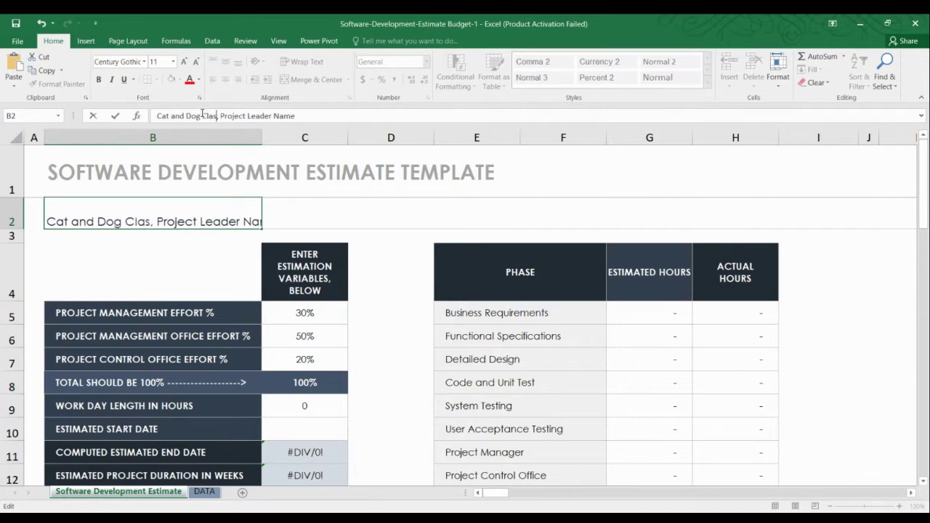
pyautogui.write('sigic')
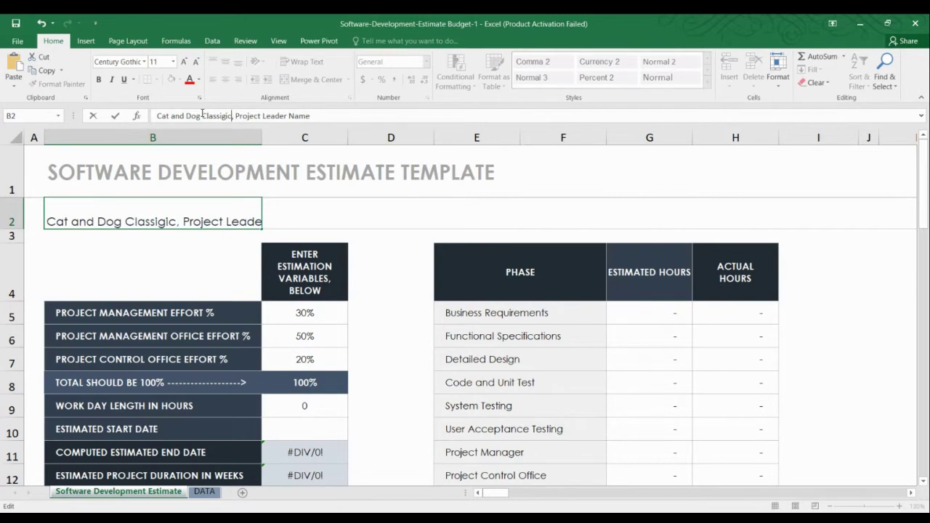
pyautogui.press('BackSpace')
pyautogui.press('BackSpace')
pyautogui.press('BackSpace')
pyautogui.write('ficatio')
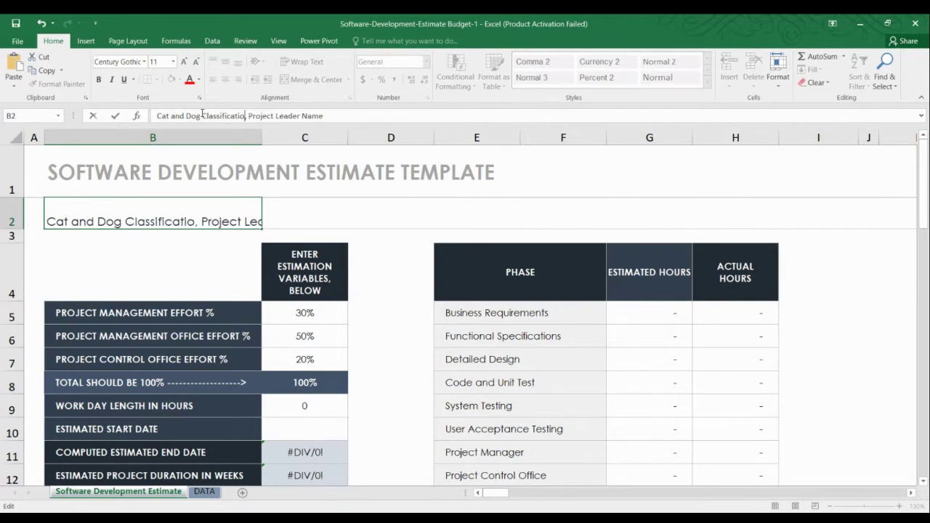
pyautogui.write('n')
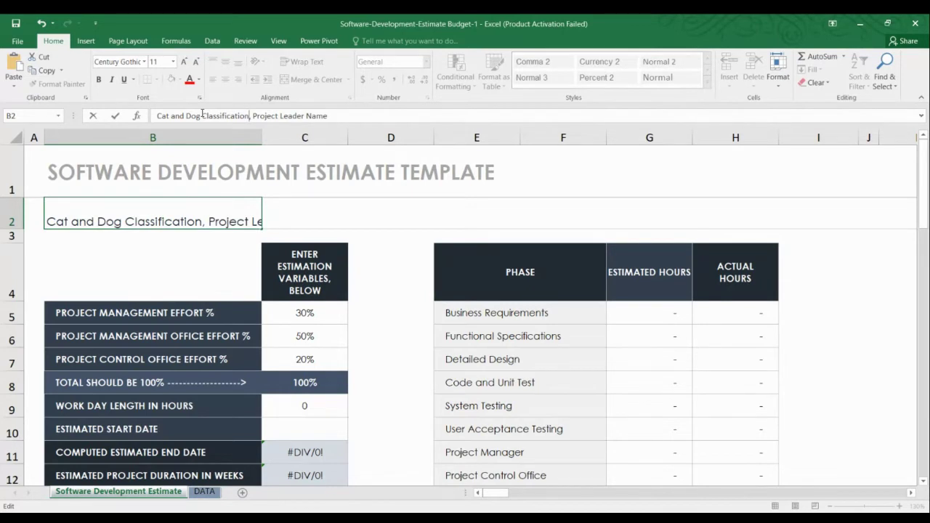
# Replace the 'Project Leader Name' placeholder with the project leader's name.
pyautogui.press('Right')
pyautogui.press('Right')
pyautogui.hotkey('shift', 'Right')
pyautogui.hotkey('ctrl', 'shift', 'Right')
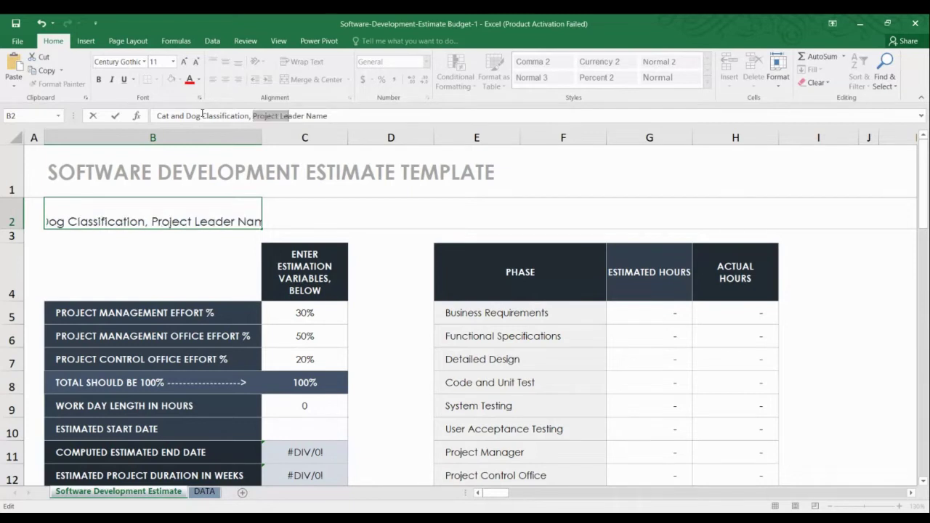
pyautogui.hotkey('ctrl', 'shift', 'Right')
pyautogui.hotkey('ctrl', 'shift', 'Right')
pyautogui.write('Dr.')
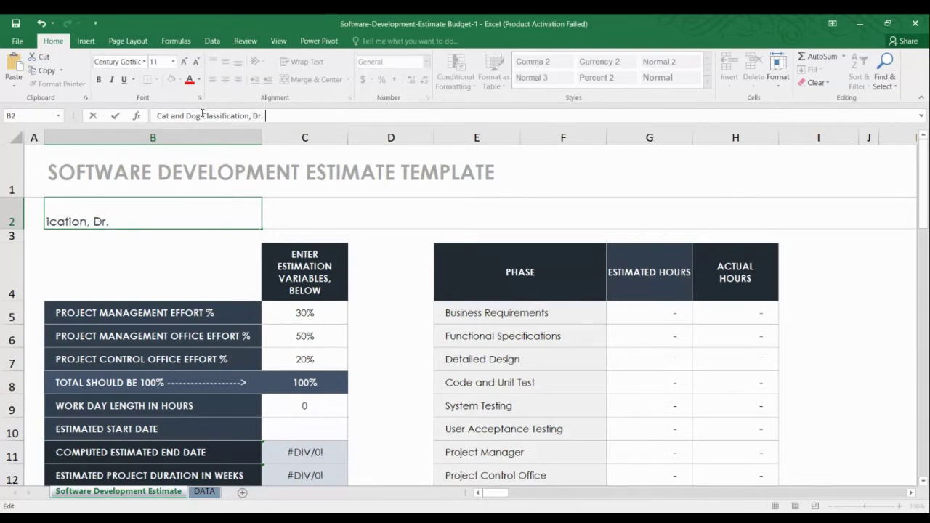
pyautogui.write(' Asim')
pyautogui.click(157, 285)
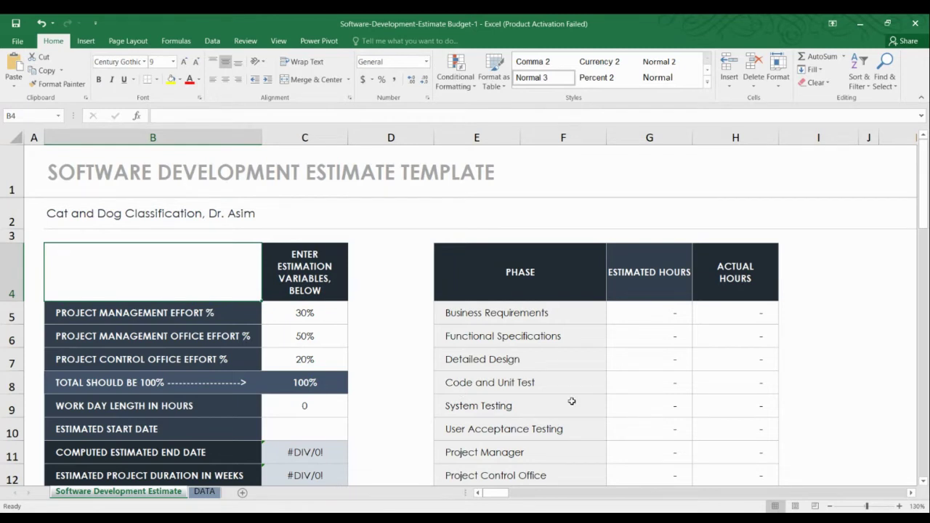
# Set the work day length to 8 hours and the estimated start date to 09-11-2021.
pyautogui.click(313, 407)
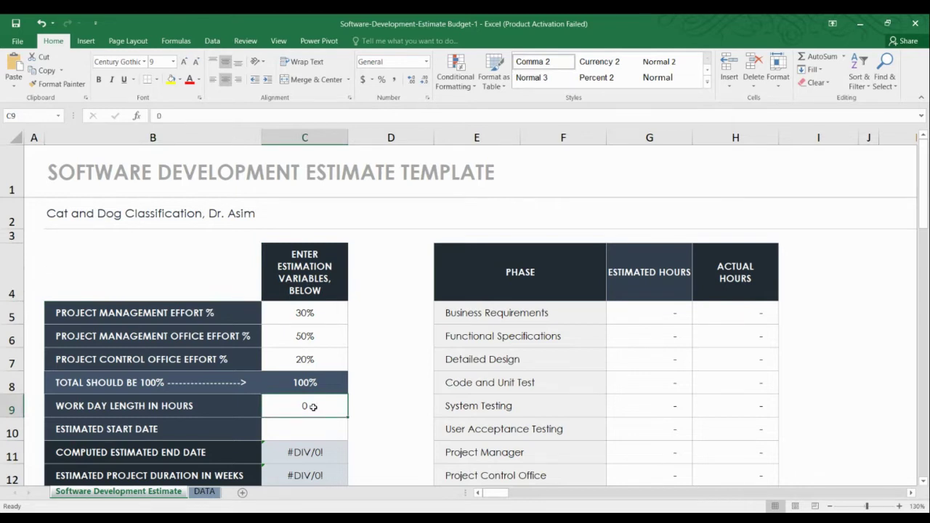
pyautogui.write('8')
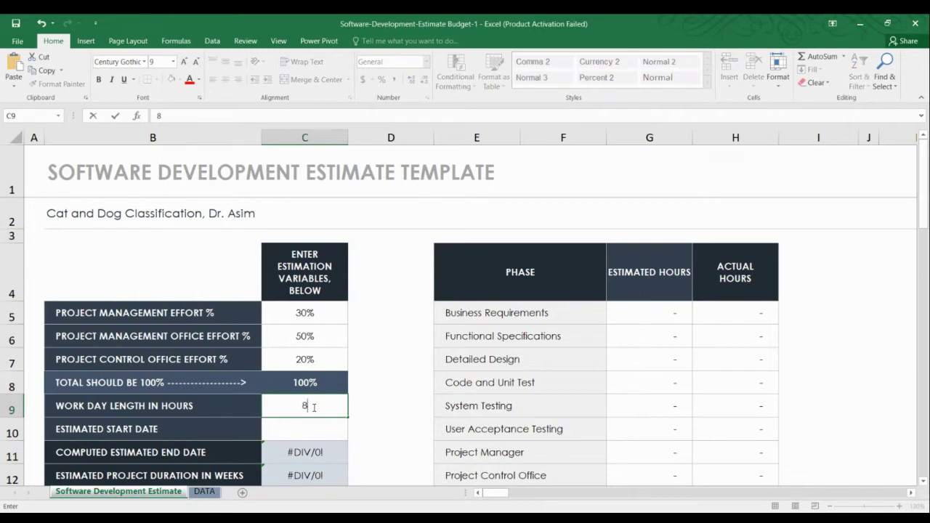
pyautogui.press('Return')
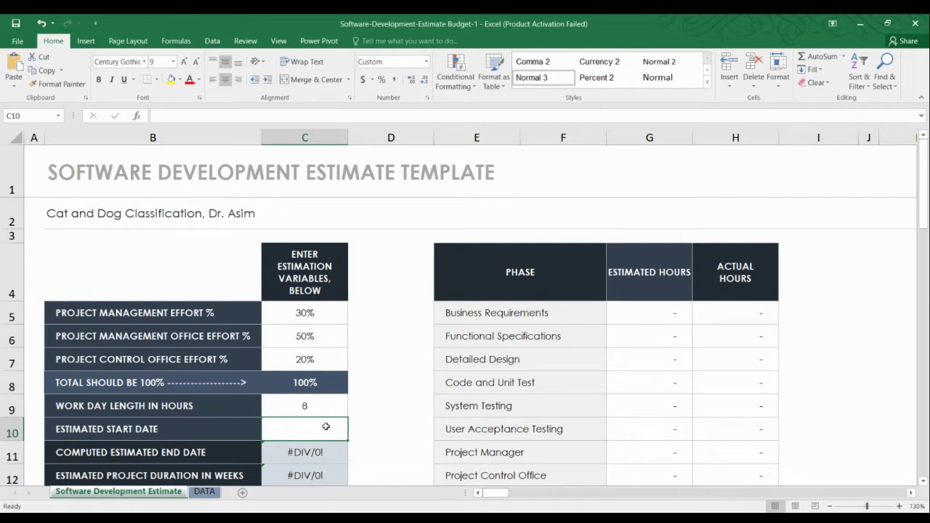
pyautogui.write('0')
pyautogui.write('9-1')
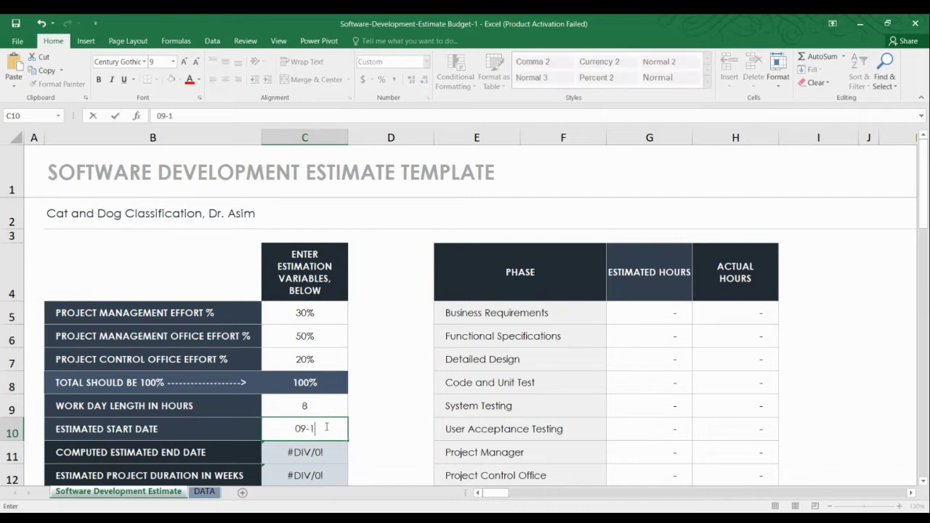
pyautogui.write('1-2')
pyautogui.write('02')
pyautogui.write('1')
pyautogui.hotkey('ctrl', 'Return')
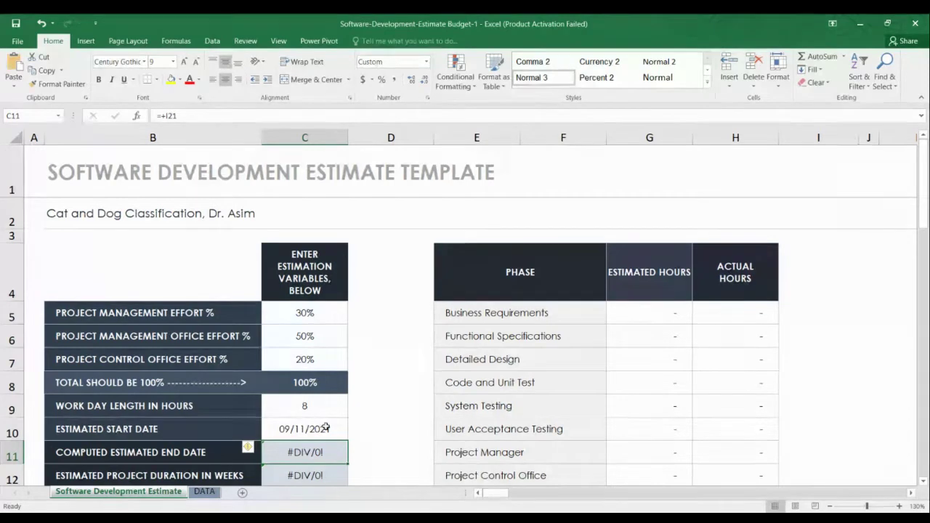
# Enter 31 May 2022 as the end date in C11 and 09 Oct 2021 as the start date.
pyautogui.write('3')
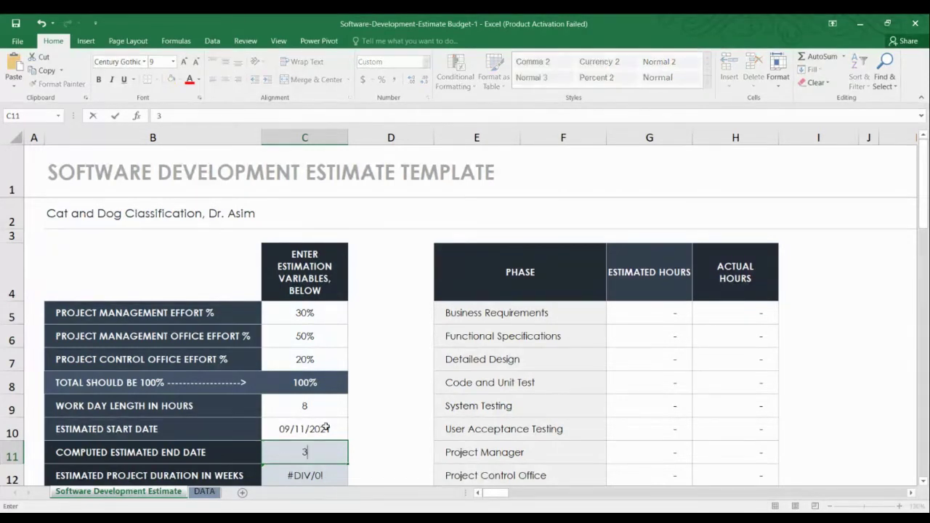
pyautogui.write('1')
pyautogui.write('May')
pyautogui.write(' 2022')
pyautogui.press('Return')
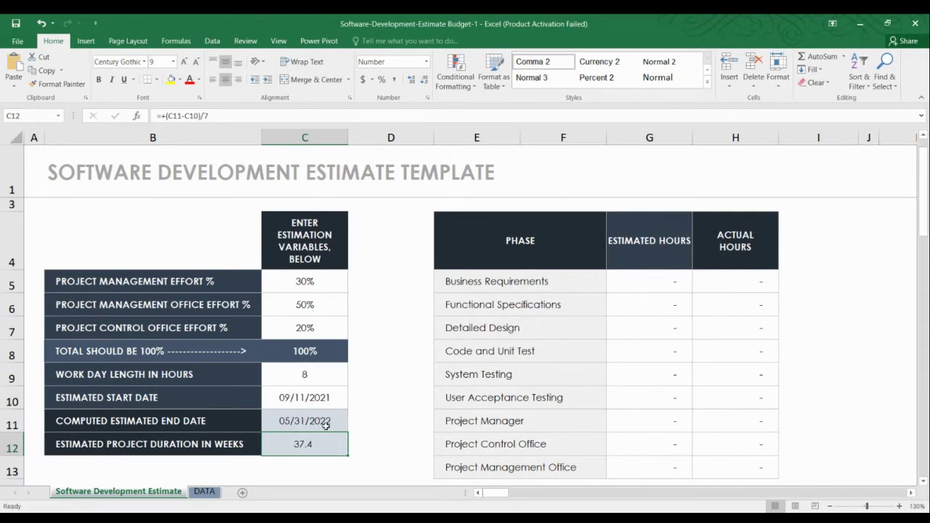
pyautogui.click(305, 397)
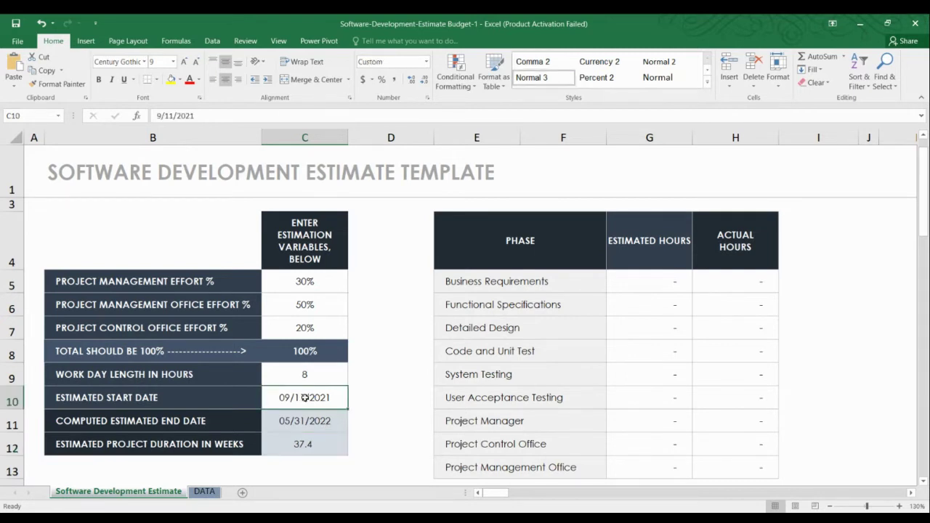
pyautogui.write('09')
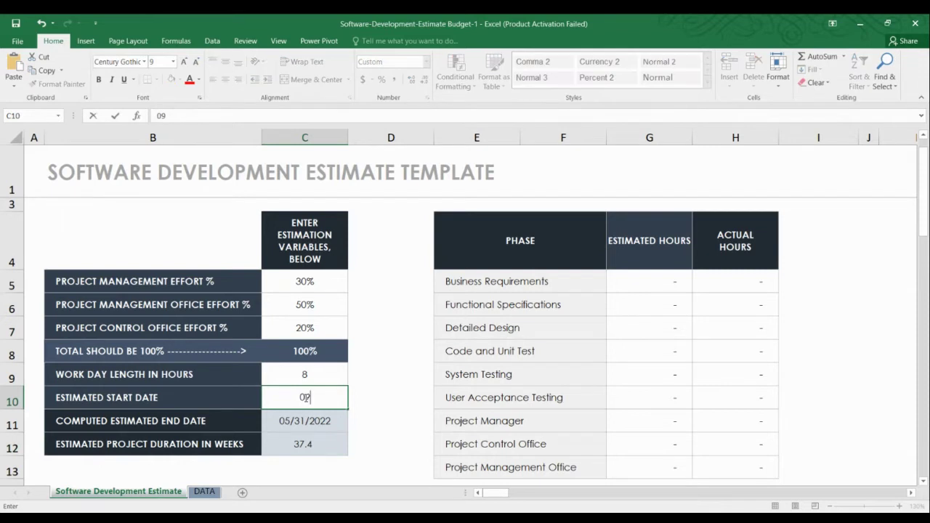
pyautogui.write(' Oct 2')
pyautogui.write('021')
pyautogui.press('Return')
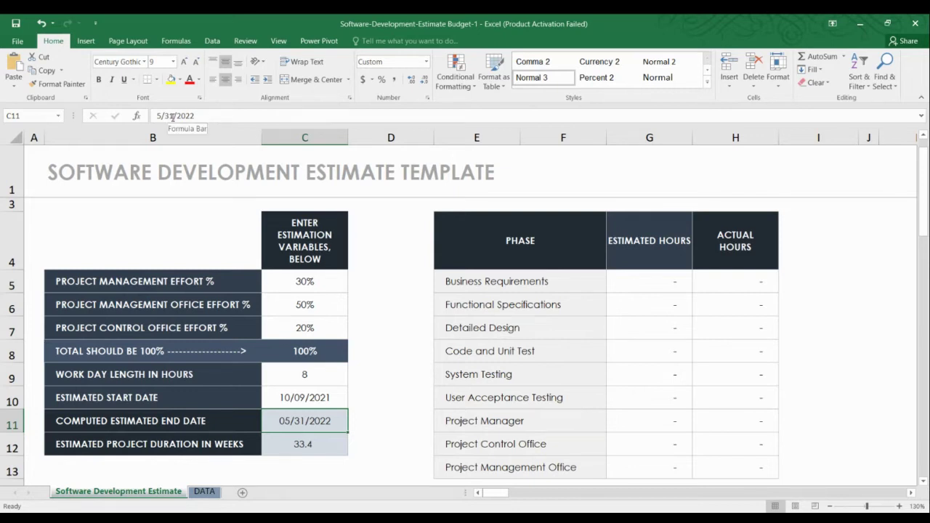
# Change the end date in C11 to 02 June 2022.
pyautogui.click(255, 115)
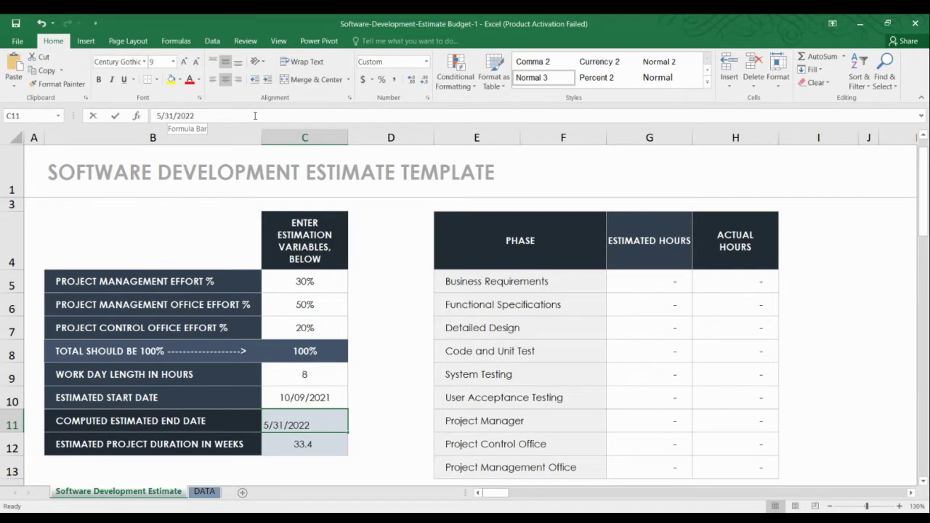
pyautogui.moveTo(256, 115); pyautogui.dragTo(109, 118)
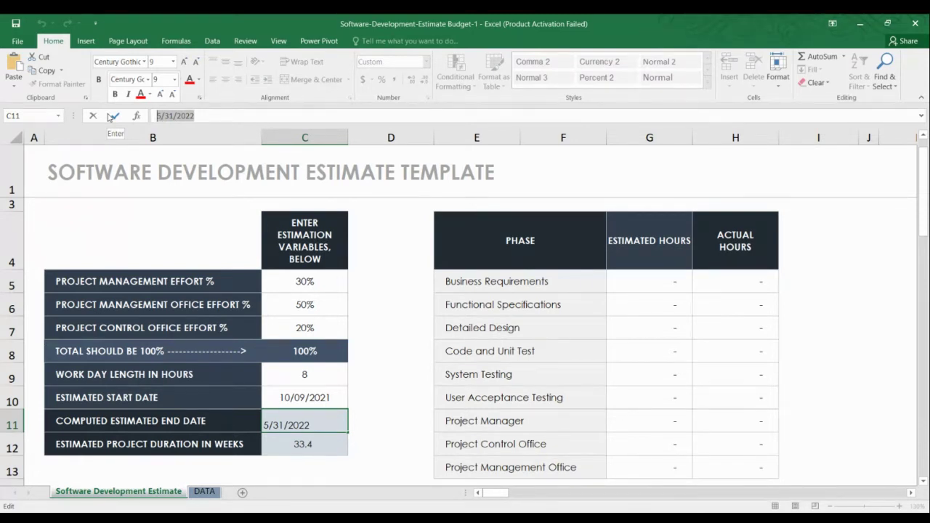
pyautogui.write('02 Jan')
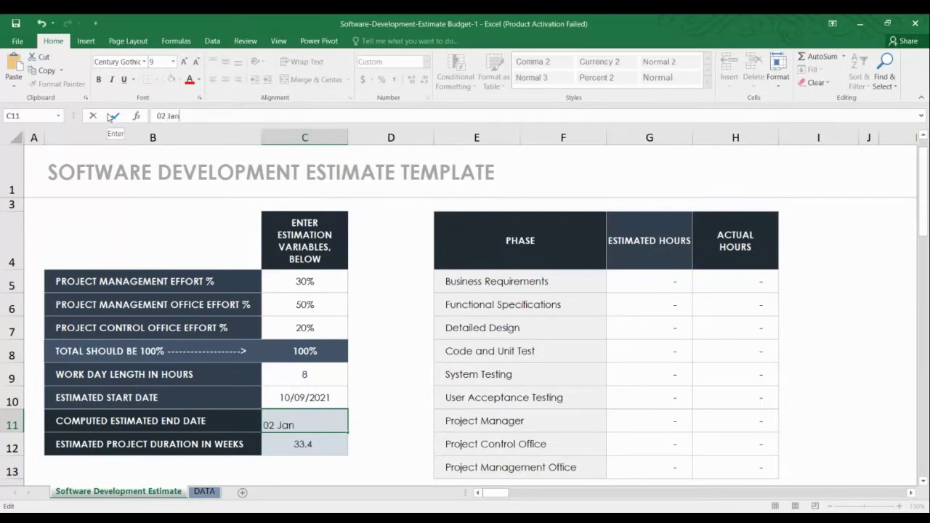
pyautogui.press('BackSpace')
pyautogui.press('BackSpace')
pyautogui.write('un')
pyautogui.write('e 202')
pyautogui.write('2')
pyautogui.press('Return')
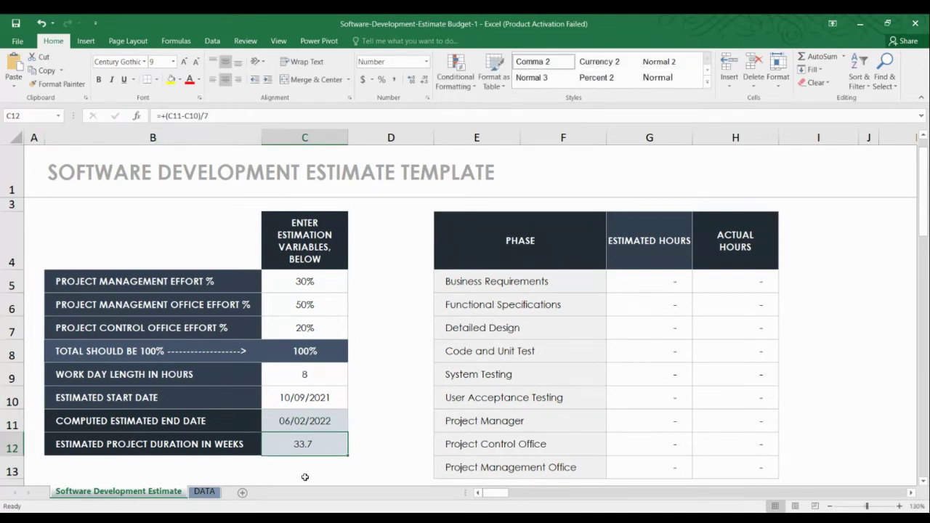
# Change the end date to 5 June 2022, giving a 34.1-week duration in C12.
pyautogui.click(324, 414)
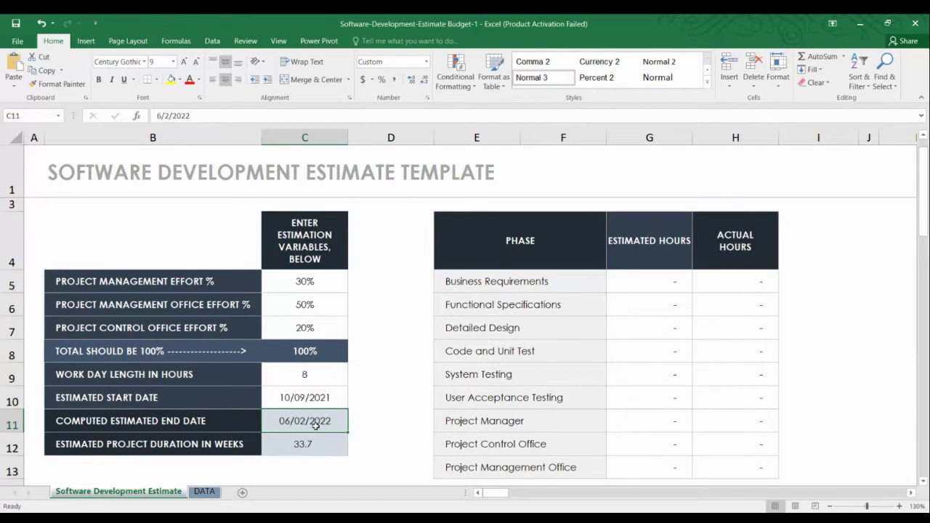
pyautogui.click(213, 117)
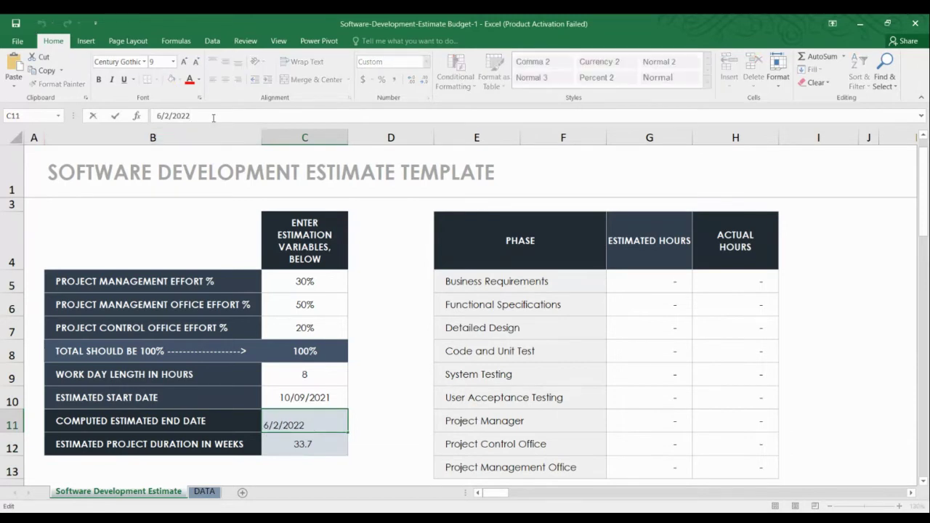
pyautogui.moveTo(207, 117); pyautogui.dragTo(118, 117)
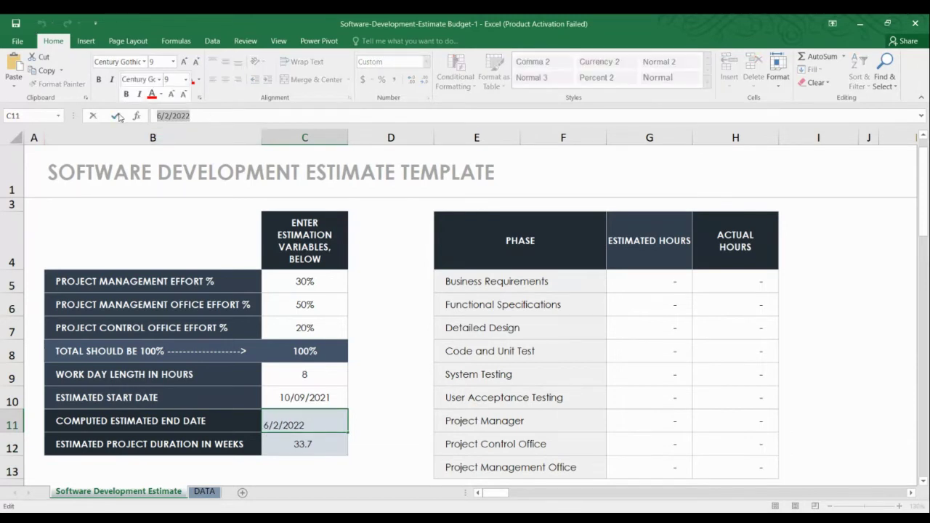
pyautogui.write('04')
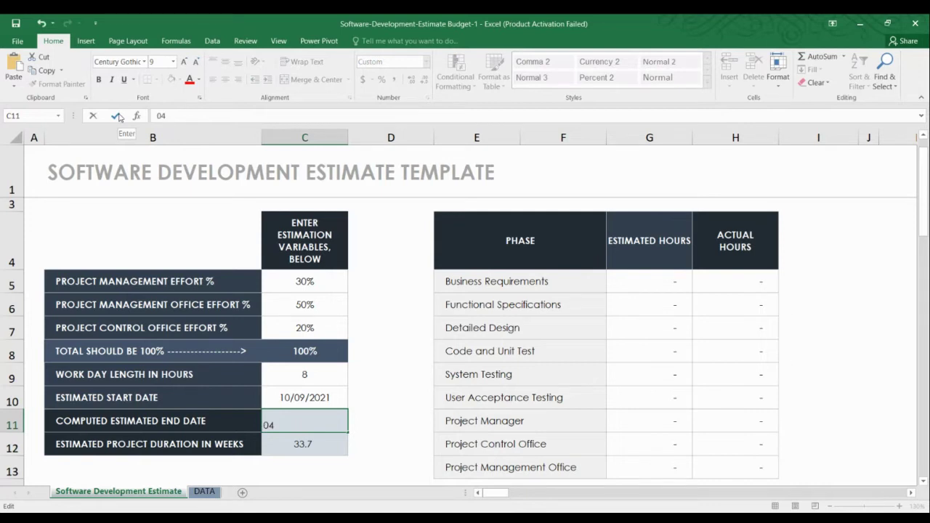
pyautogui.press('BackSpace')
pyautogui.write('5 June')
pyautogui.write(' 2022')
pyautogui.press('Return')
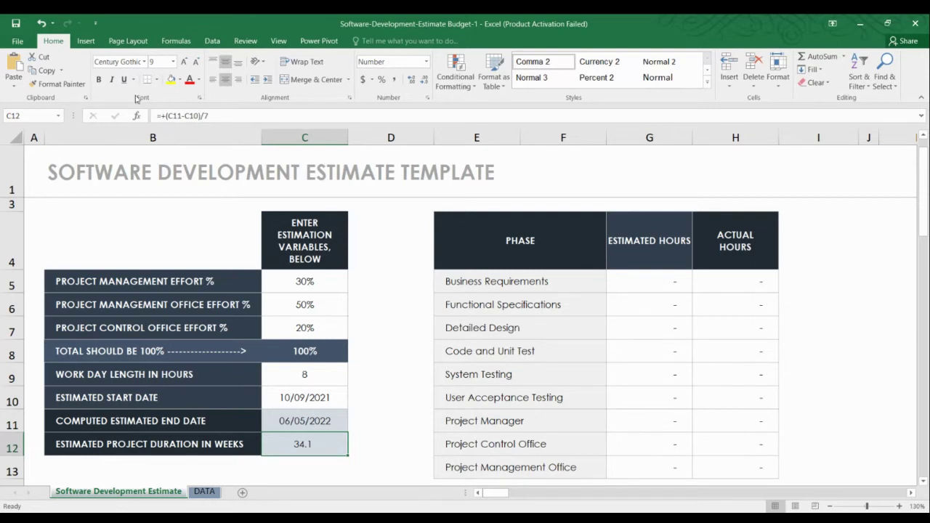
pyautogui.click(228, 118)
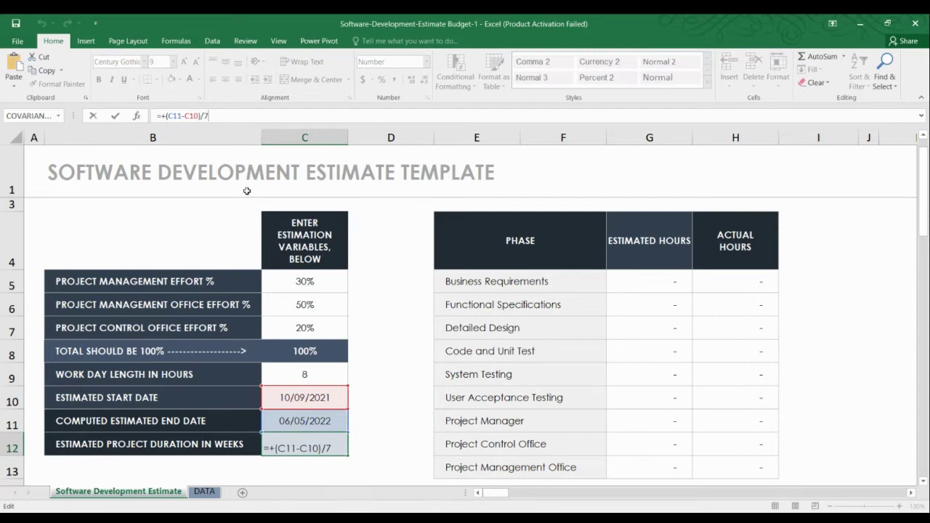
pyautogui.hotkey('ctrl', 'Return')
# Replace the end date in C11 with 06 June 2022 and review the duration formula.
pyautogui.rightClick(300, 425)
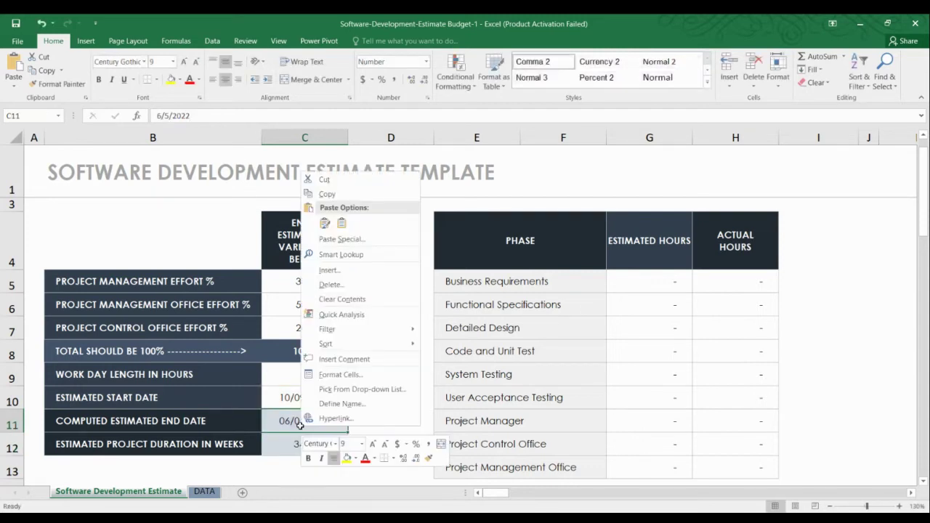
pyautogui.click(192, 111)
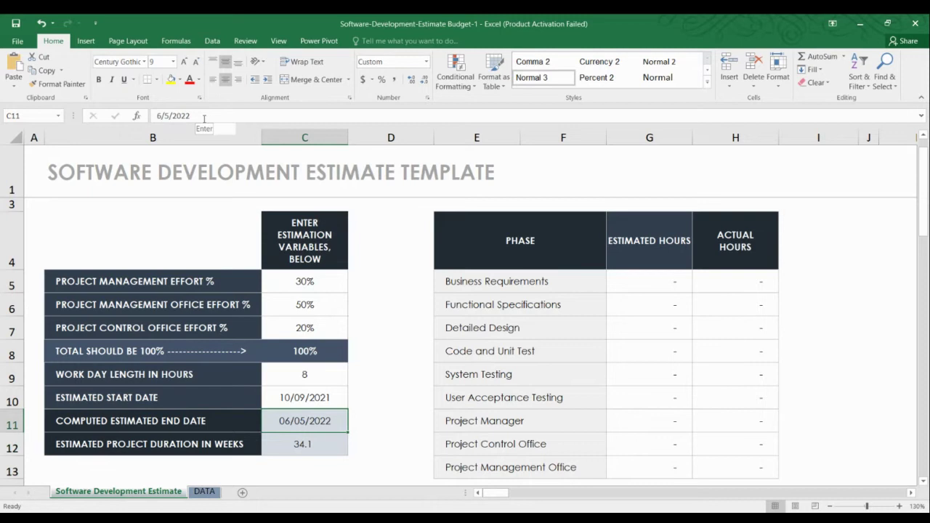
pyautogui.moveTo(204, 119); pyautogui.dragTo(156, 116)
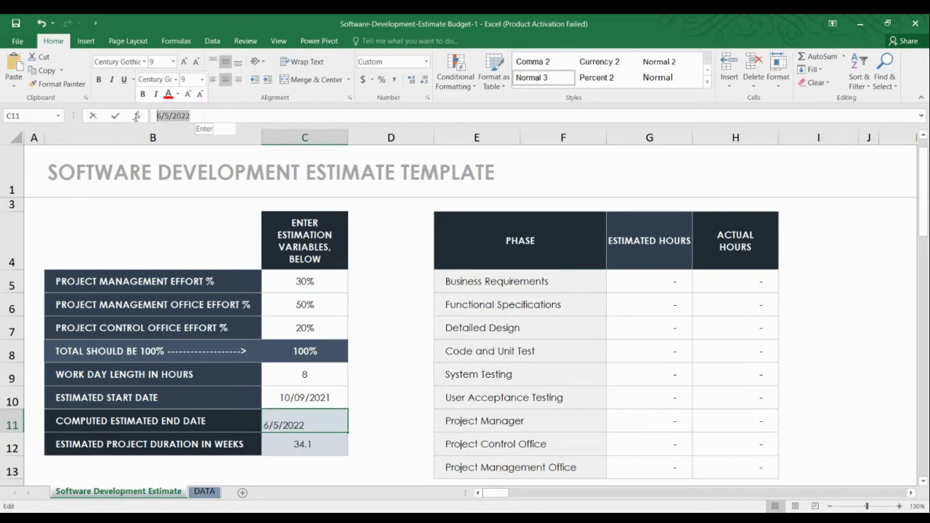
pyautogui.write('06')
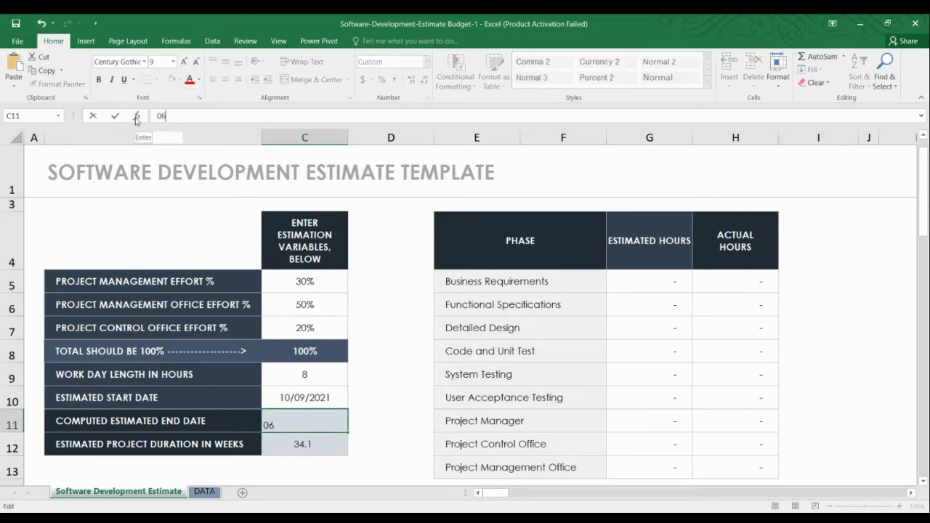
pyautogui.write(' June 20')
pyautogui.write('22')
pyautogui.click(135, 118)
pyautogui.press('Return')
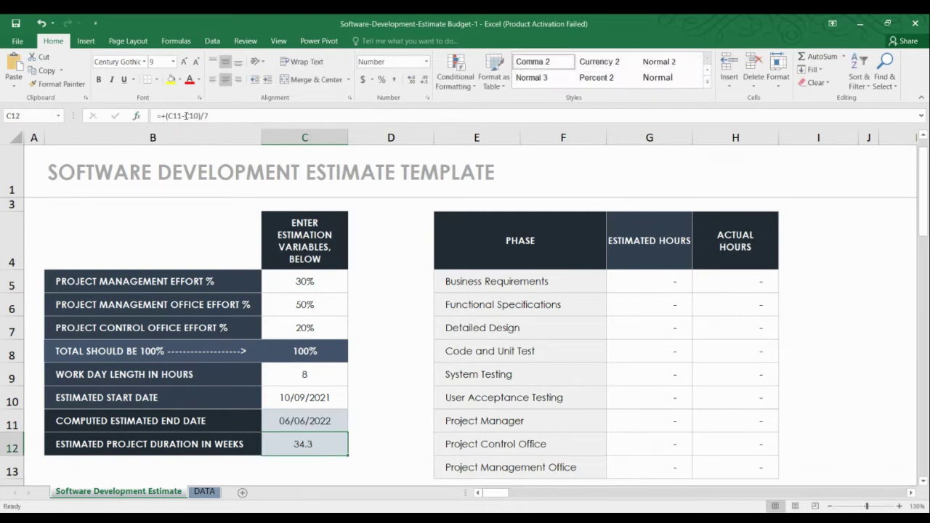
pyautogui.moveTo(209, 116); pyautogui.dragTo(113, 115)
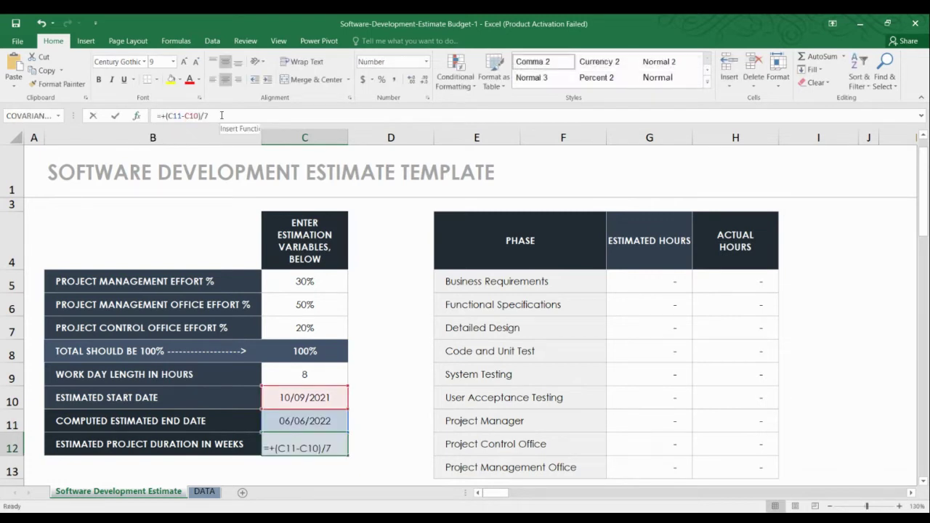
pyautogui.click(114, 115)
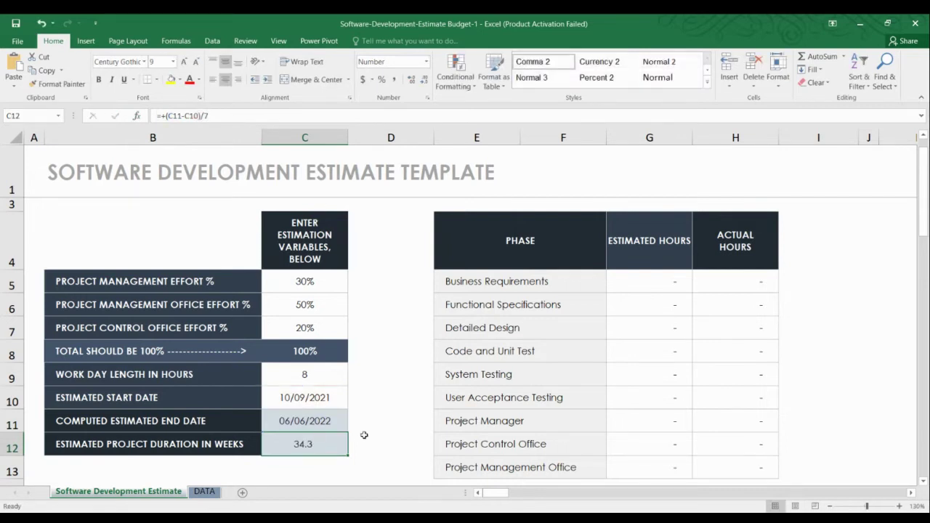
# Change the end date in C11 to 03 June 2022.
pyautogui.click(321, 427)
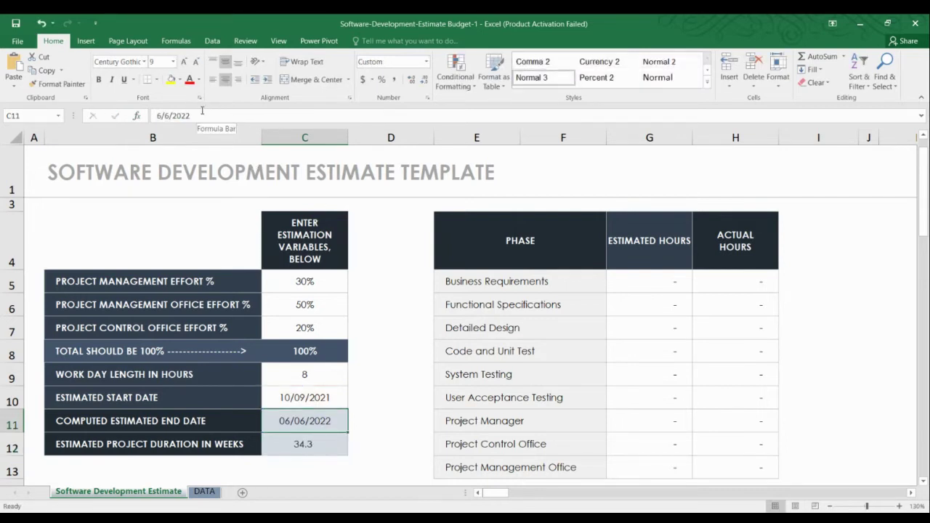
pyautogui.doubleClick(175, 112)
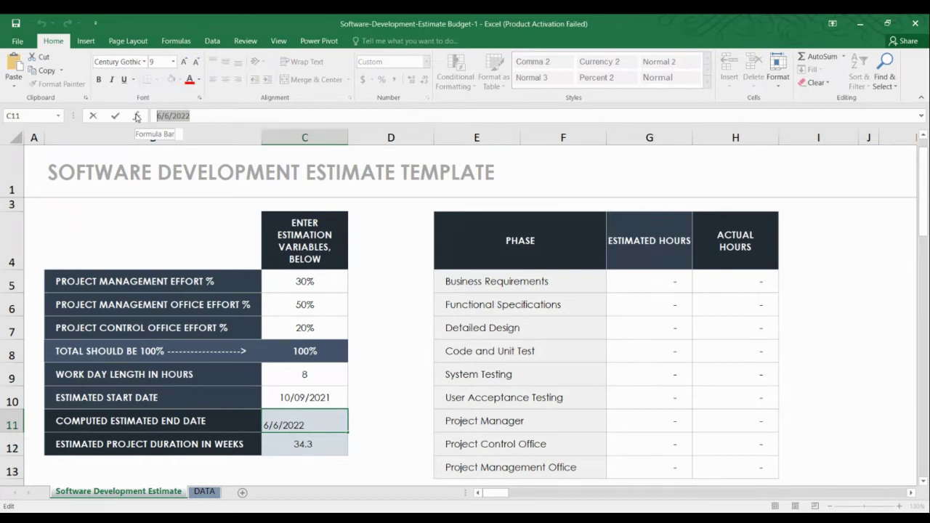
pyautogui.write('03')
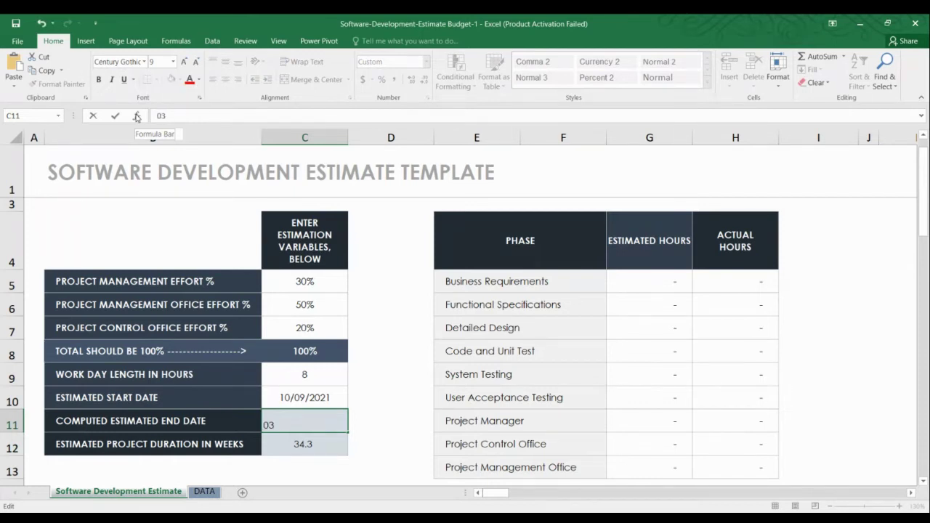
pyautogui.write(' Jube')
pyautogui.press('BackSpace')
pyautogui.press('BackSpace')
pyautogui.write('ne')
pyautogui.write(' 20')
pyautogui.write('22')
pyautogui.press('Return')
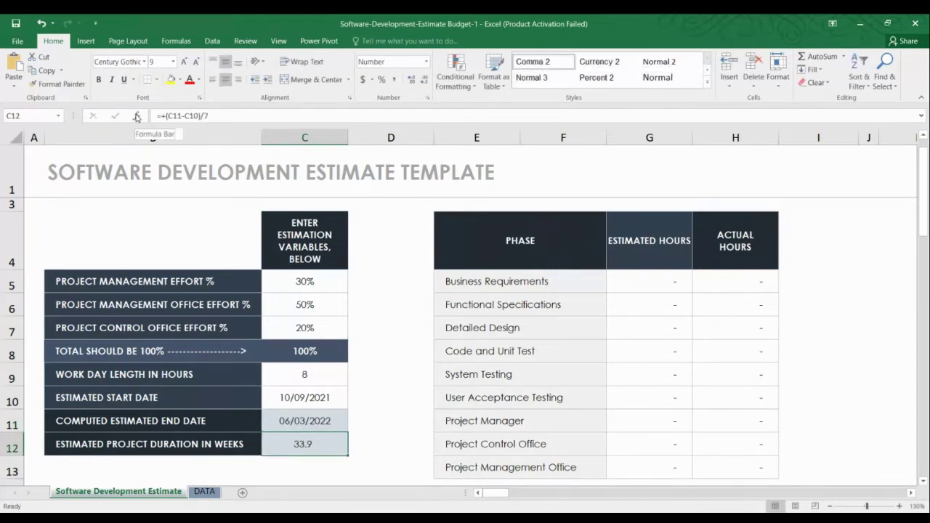
# Correct the end date's day to 4, making it 6/4/2022.
pyautogui.click(287, 428)
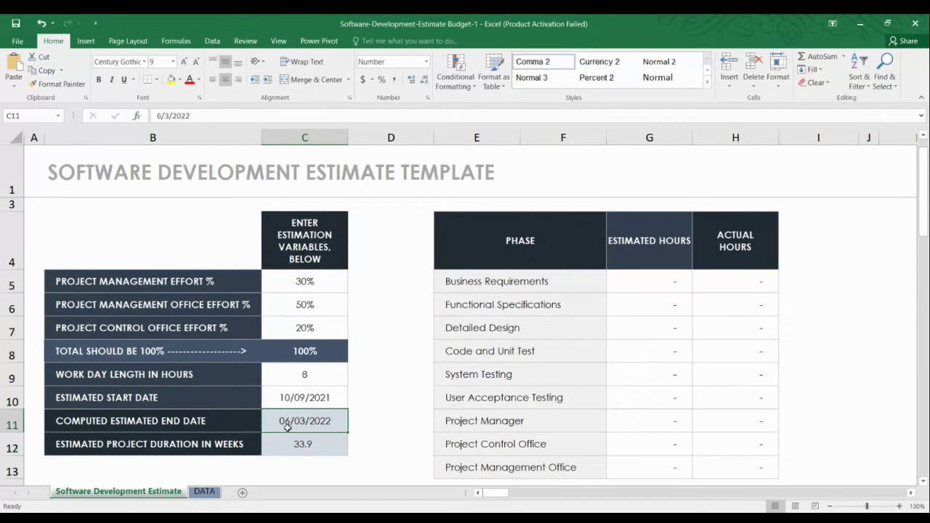
pyautogui.click(167, 115)
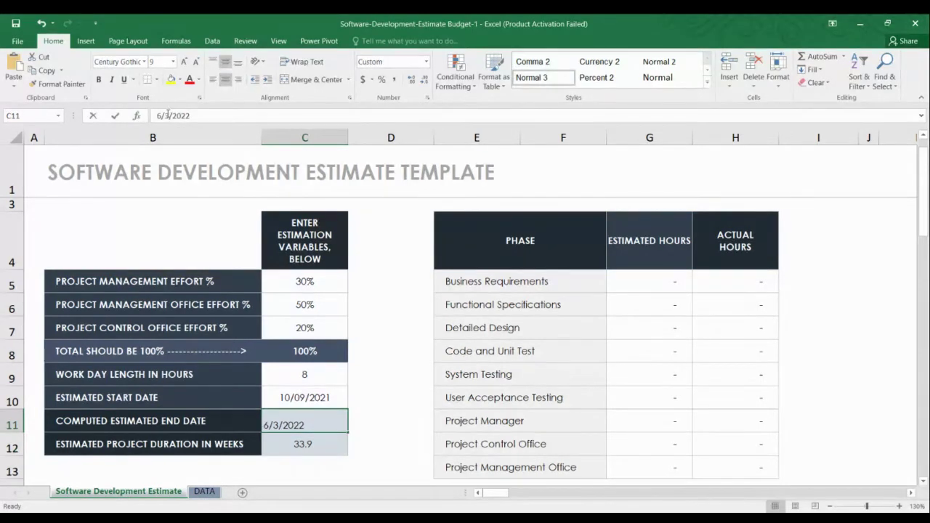
pyautogui.press('BackSpace')
pyautogui.write('4')
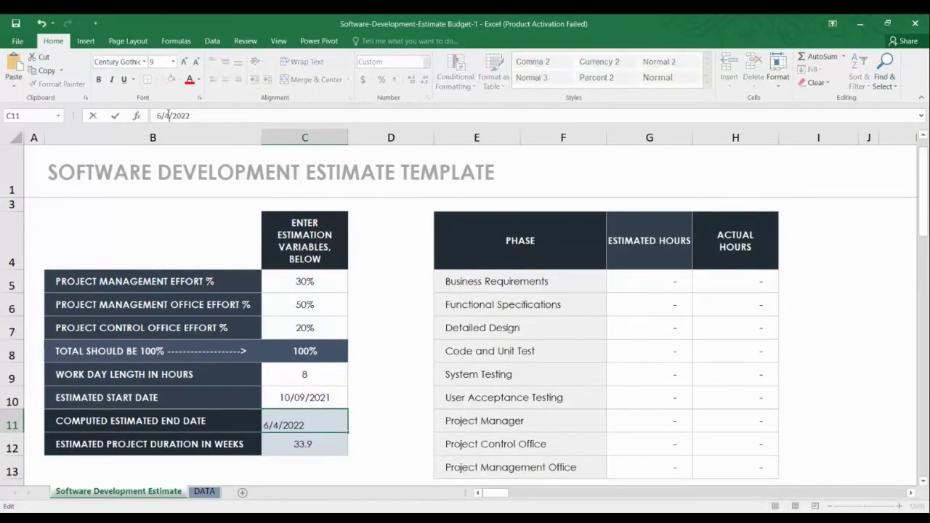
pyautogui.press('Return')
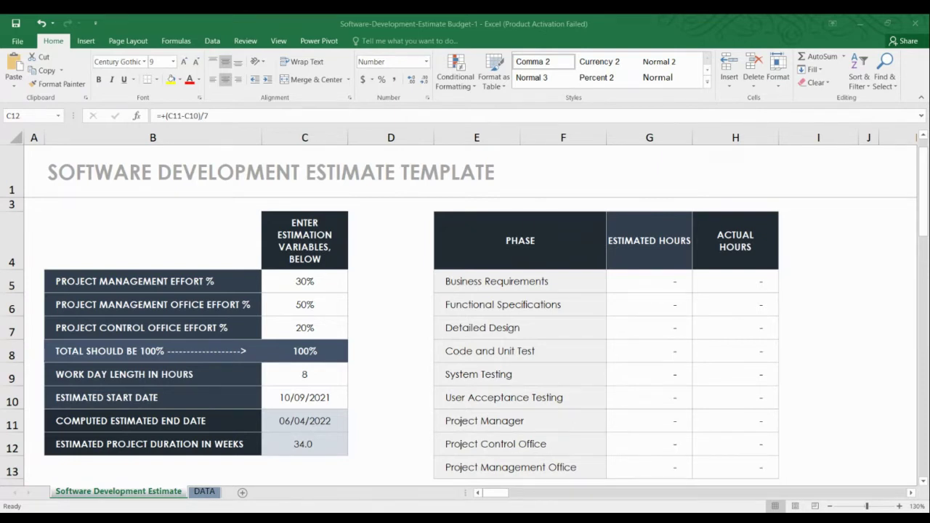
pyautogui.click(331, 449)
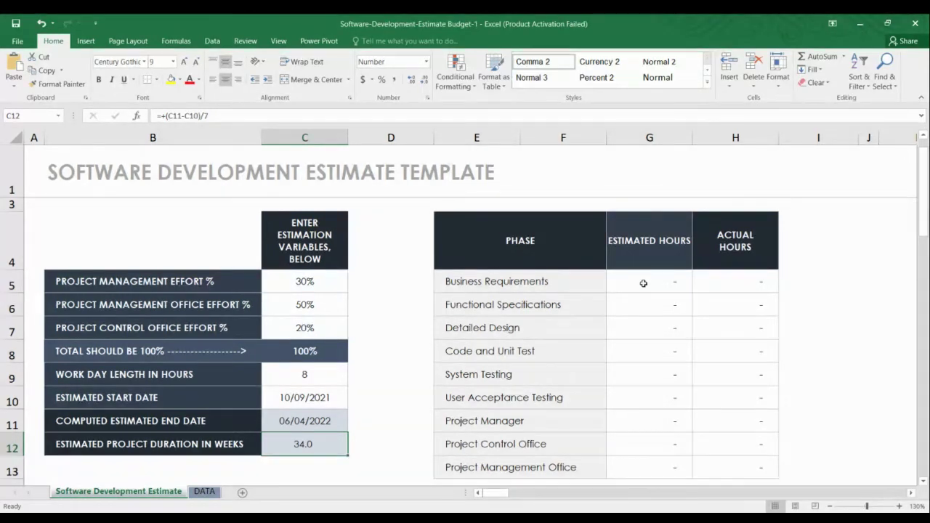
pyautogui.click(643, 283)
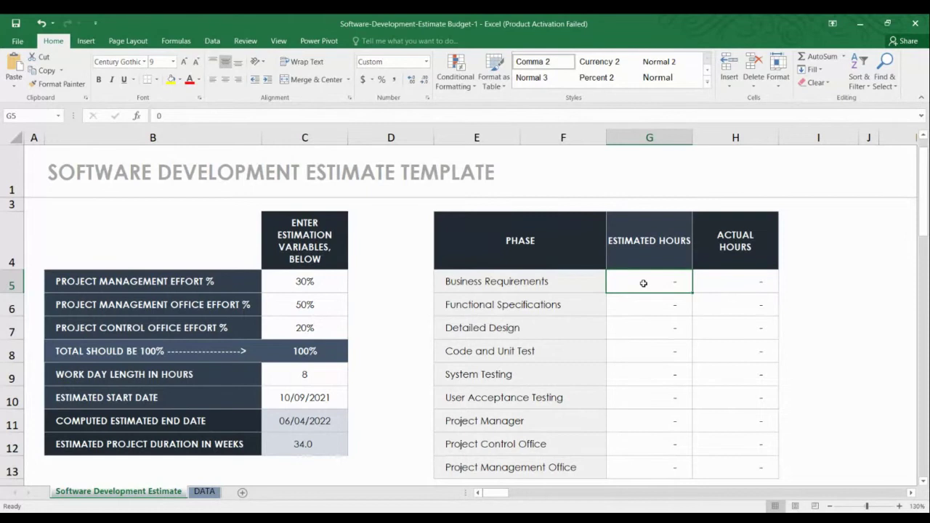
pyautogui.click(631, 351)
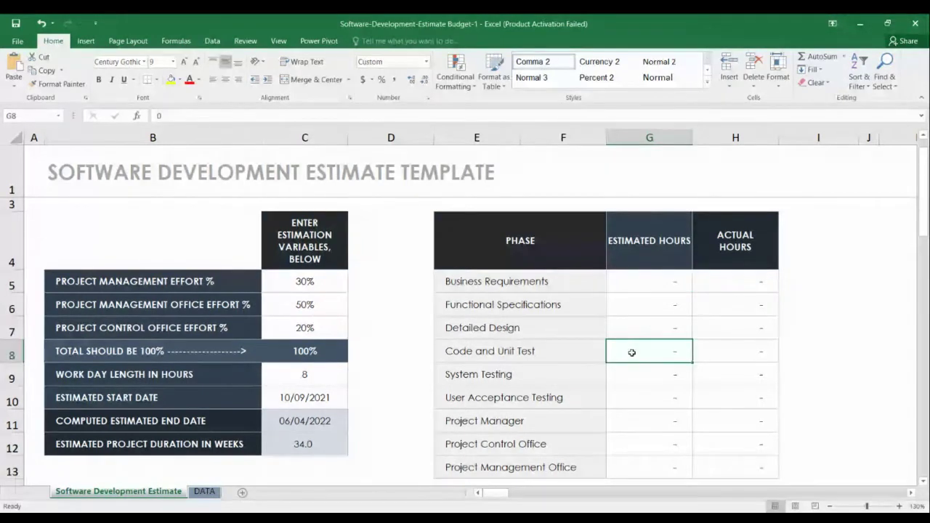
pyautogui.click(629, 331)
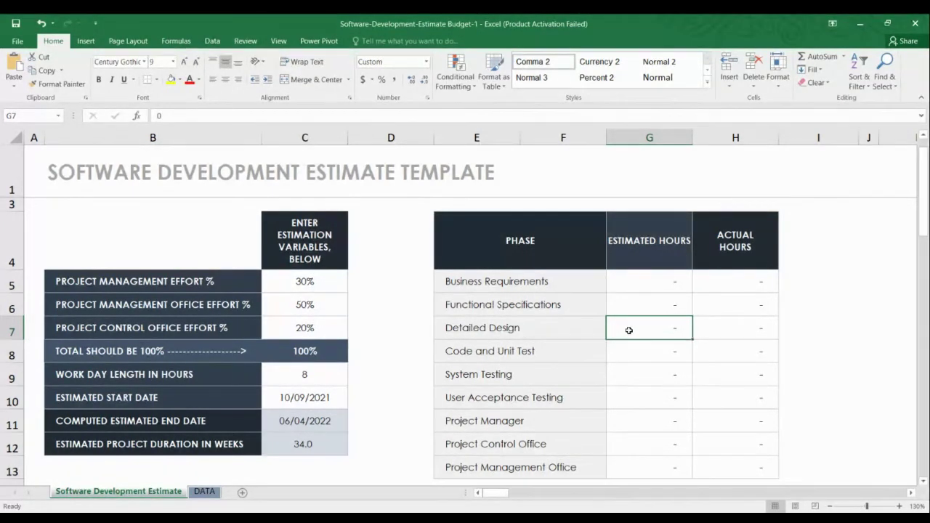
pyautogui.press('Up')
pyautogui.press('Up')
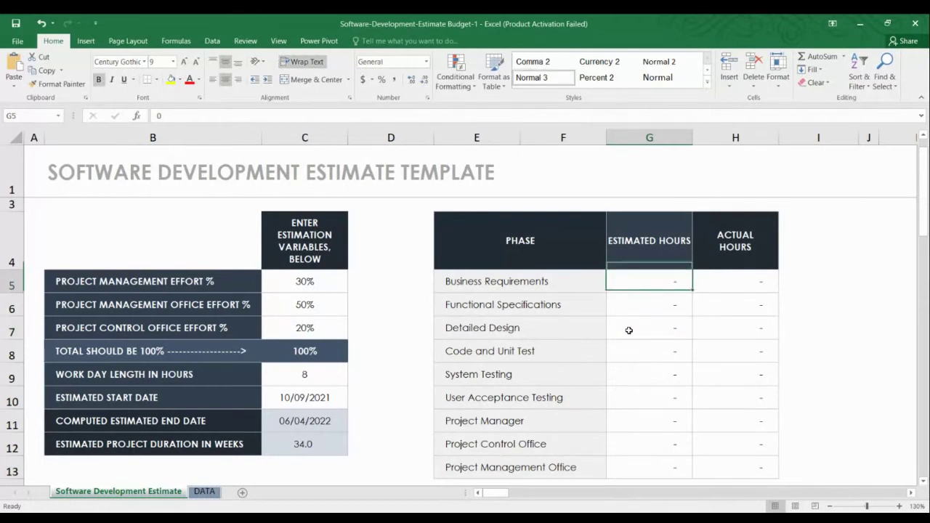
pyautogui.press('Right')
pyautogui.press('Down')
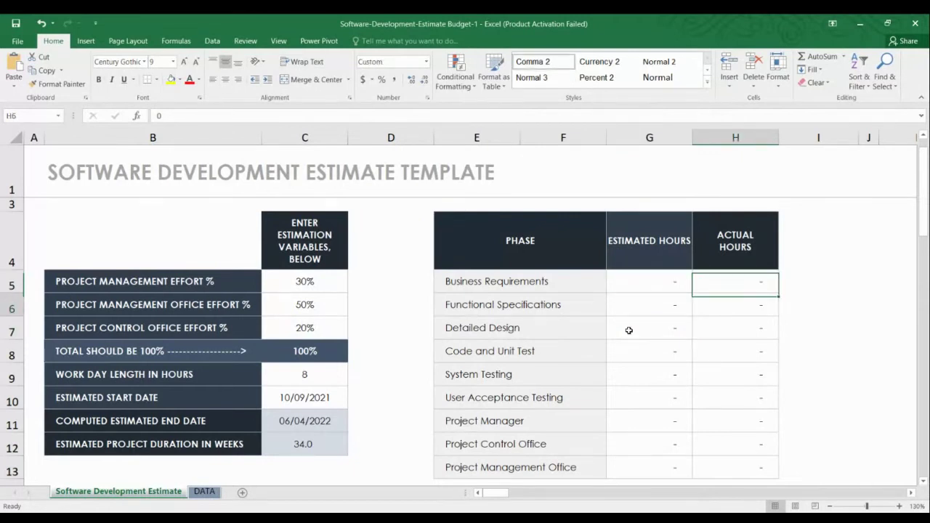
pyautogui.press('Down')
pyautogui.press('Down')
pyautogui.press('Down')
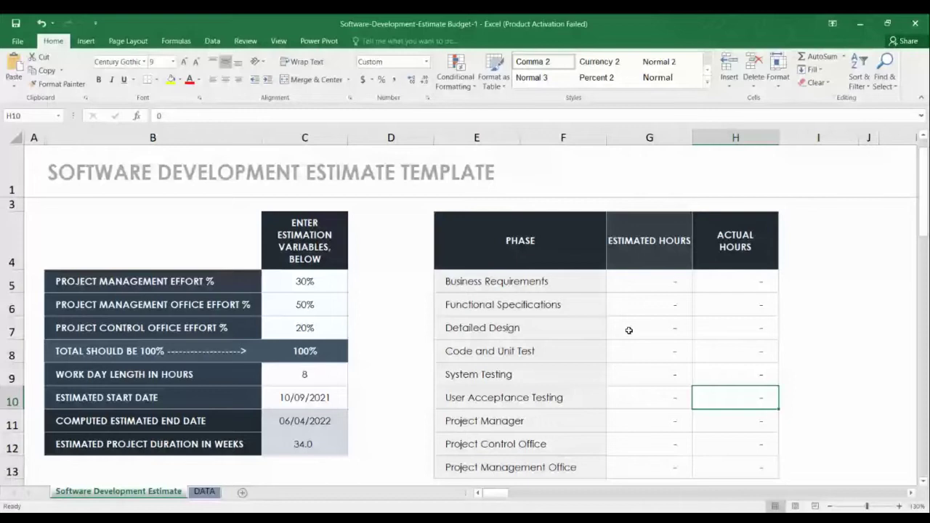
pyautogui.press('Down')
pyautogui.press('Down')
pyautogui.press('Down')
pyautogui.press('Down')
pyautogui.press('Up')
pyautogui.press('Up')
pyautogui.press('Up')
pyautogui.press('Up')
pyautogui.press('Up')
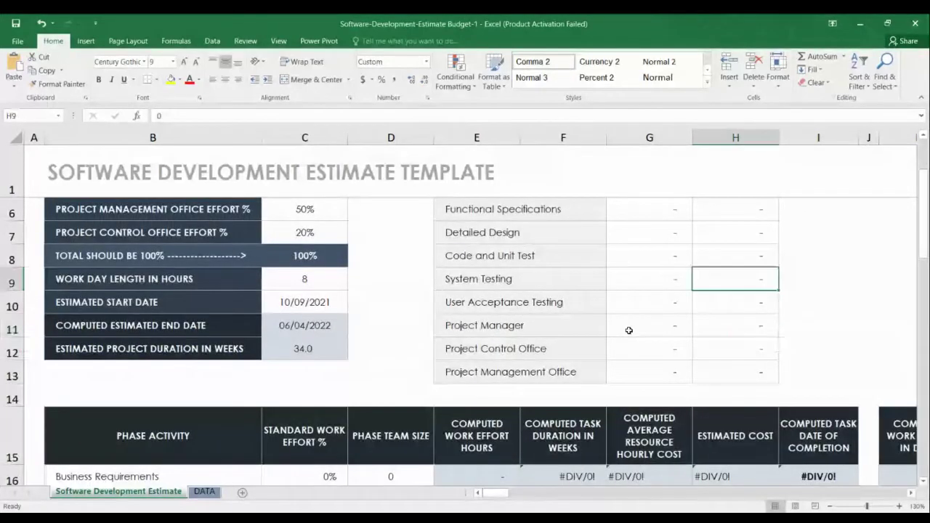
pyautogui.press('Up')
pyautogui.press('Up')
pyautogui.press('Up')
pyautogui.press('Up')
pyautogui.press('Up')
pyautogui.press('Up')
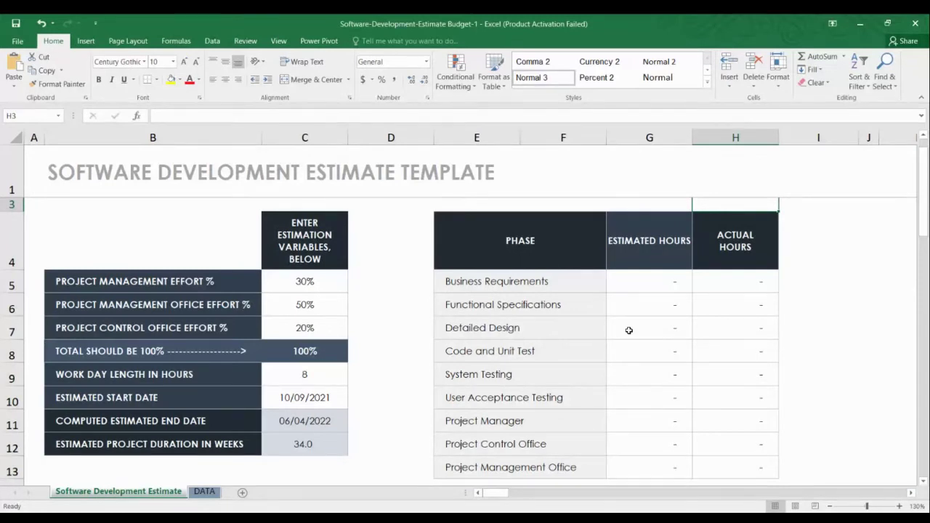
pyautogui.click(644, 285)
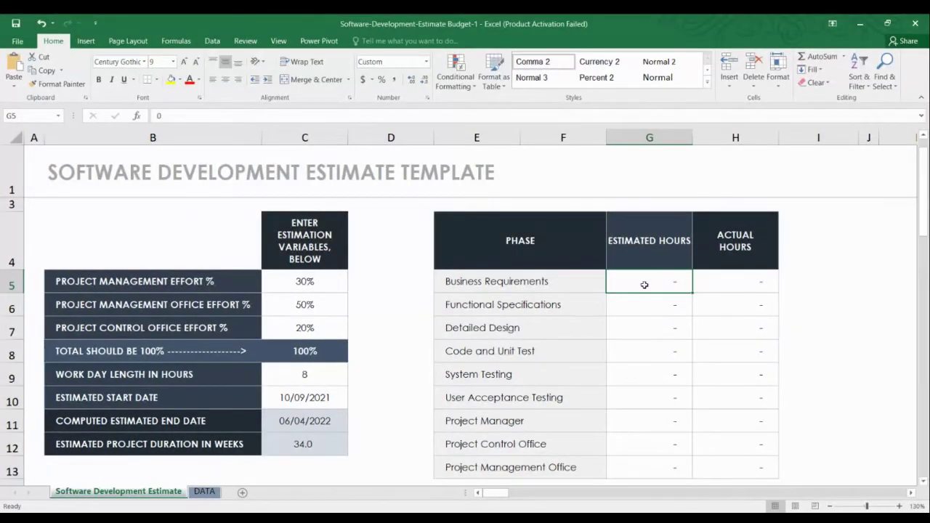
# Enter 12 estimated hours for Business Requirements in G5.
pyautogui.write('1')
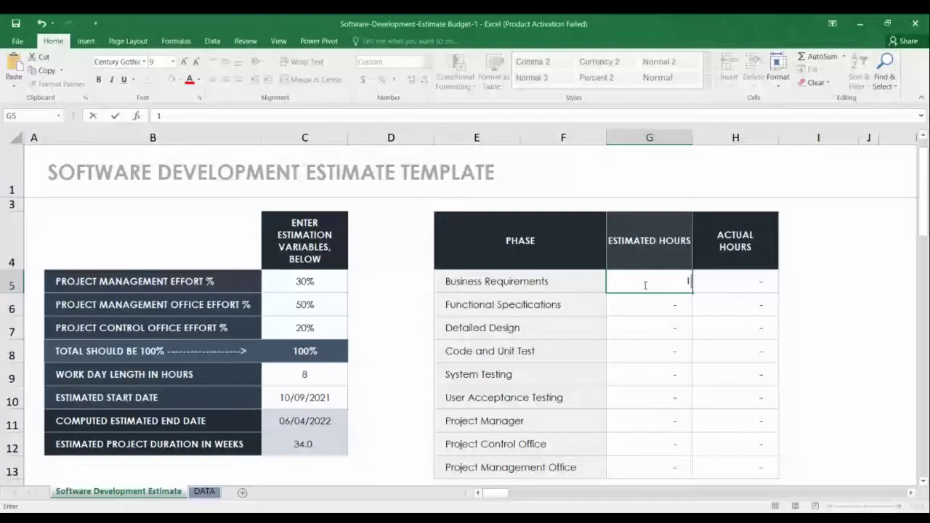
pyautogui.write('2')
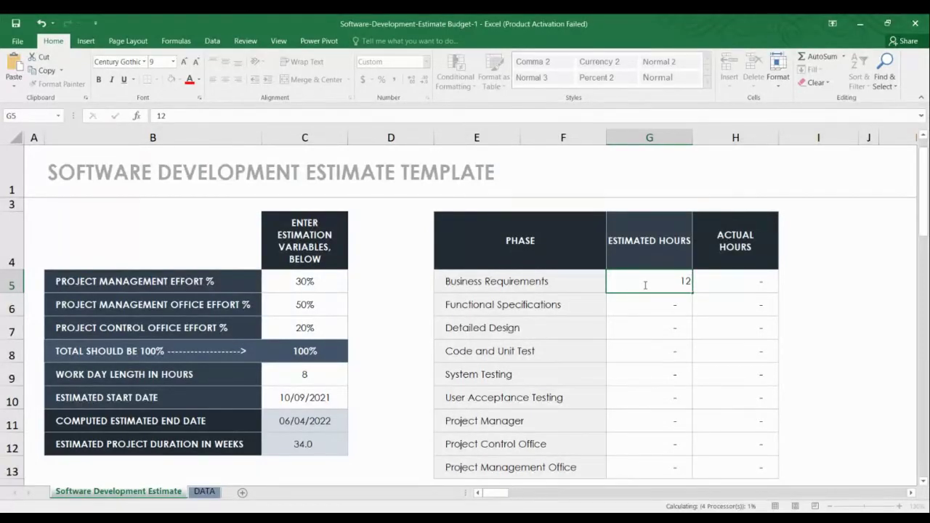
pyautogui.press('Return')
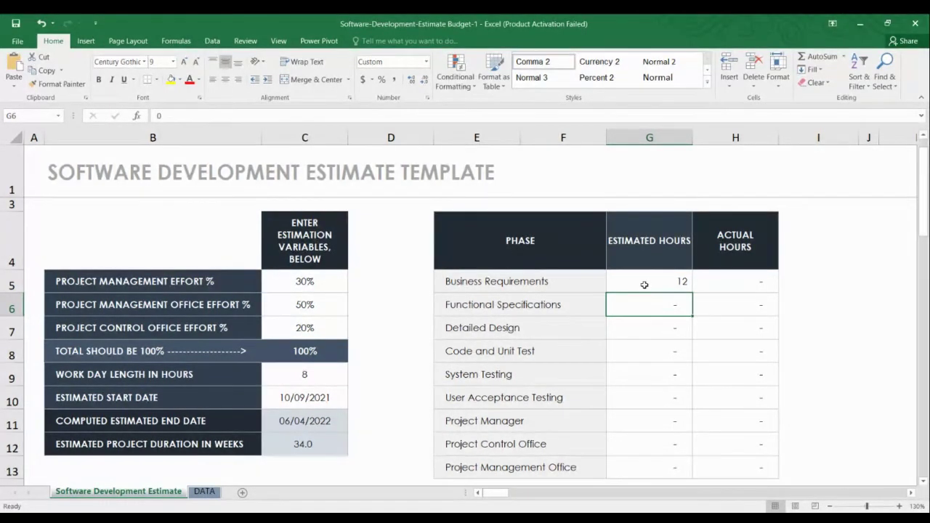
# Revise Business Requirements to 10 hours, then enter 15 for Functional Specifications and 120 for Detailed Design.
pyautogui.click(644, 285)
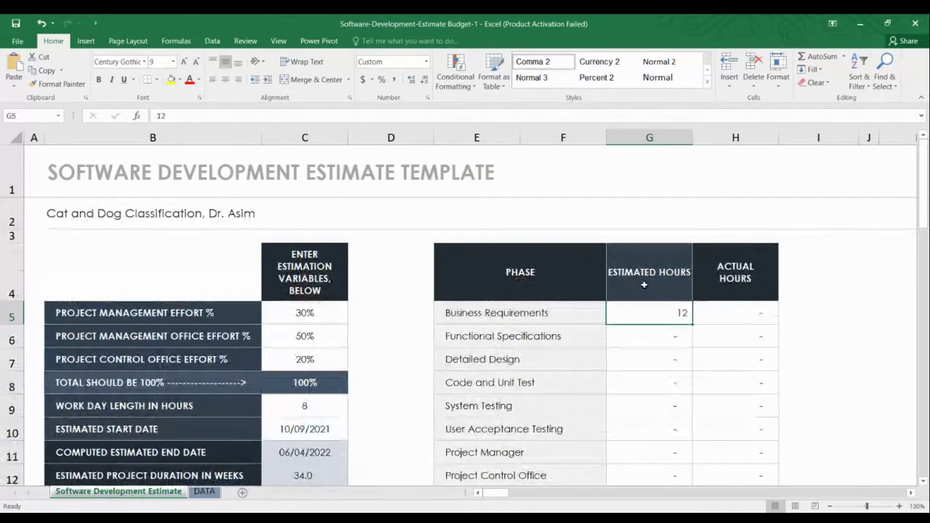
pyautogui.write('10')
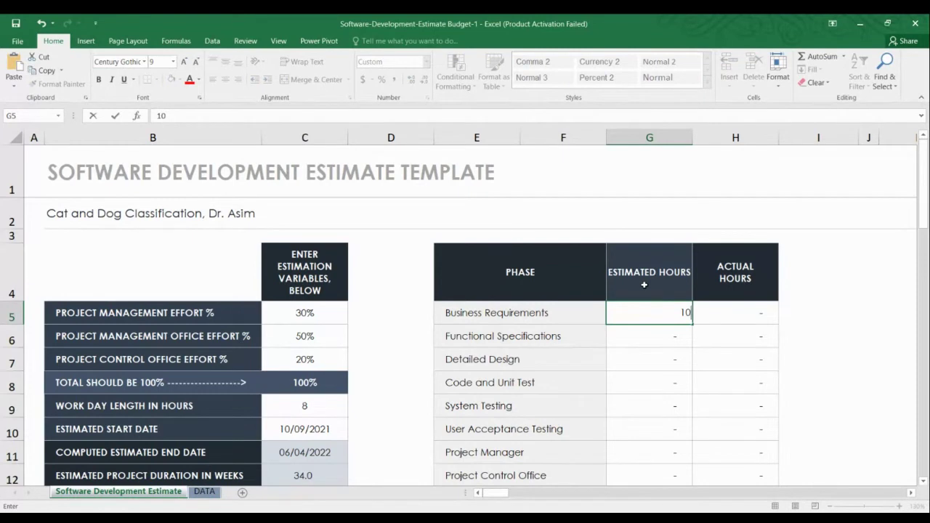
pyautogui.press('Return')
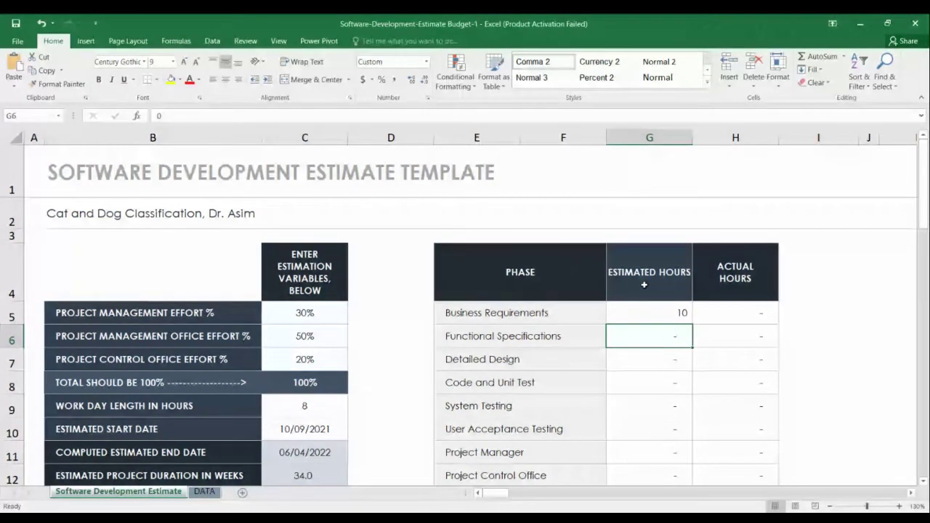
pyautogui.press('Down')
pyautogui.press('Up')
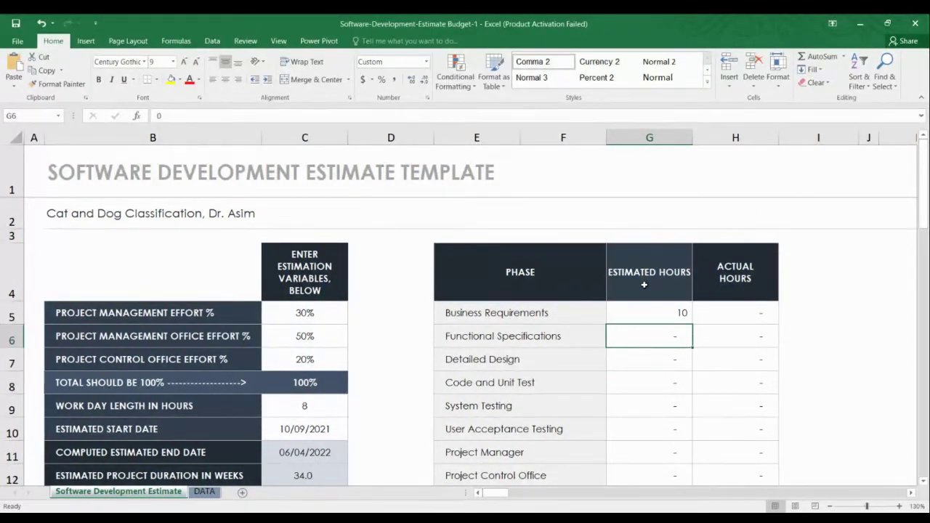
pyautogui.write('15')
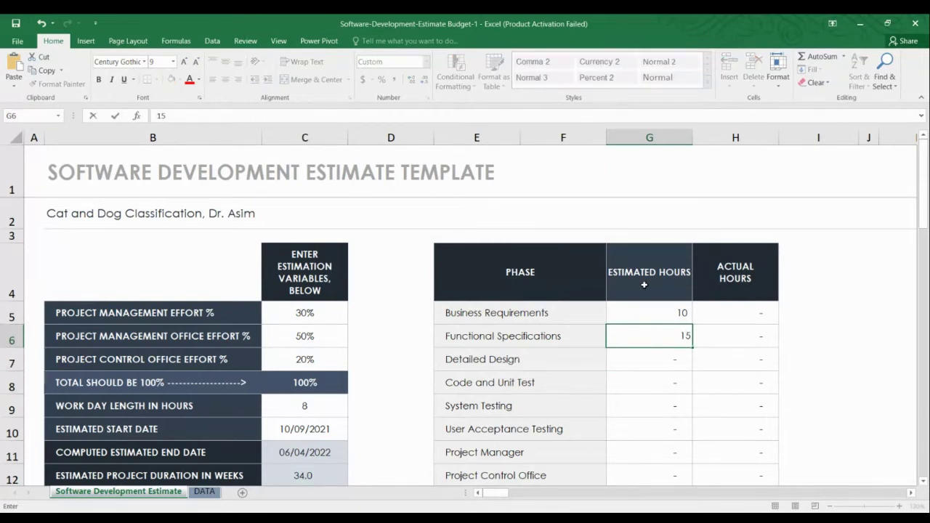
pyautogui.press('Return')
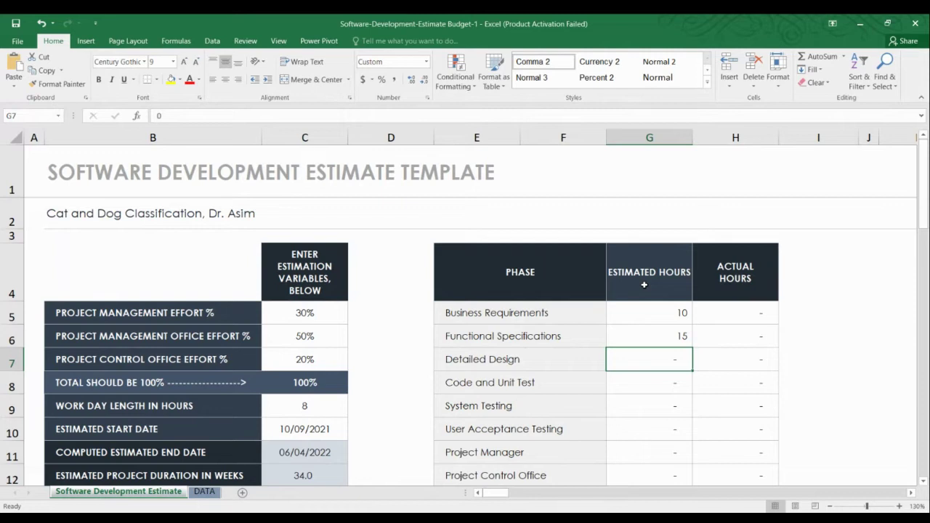
pyautogui.write('120')
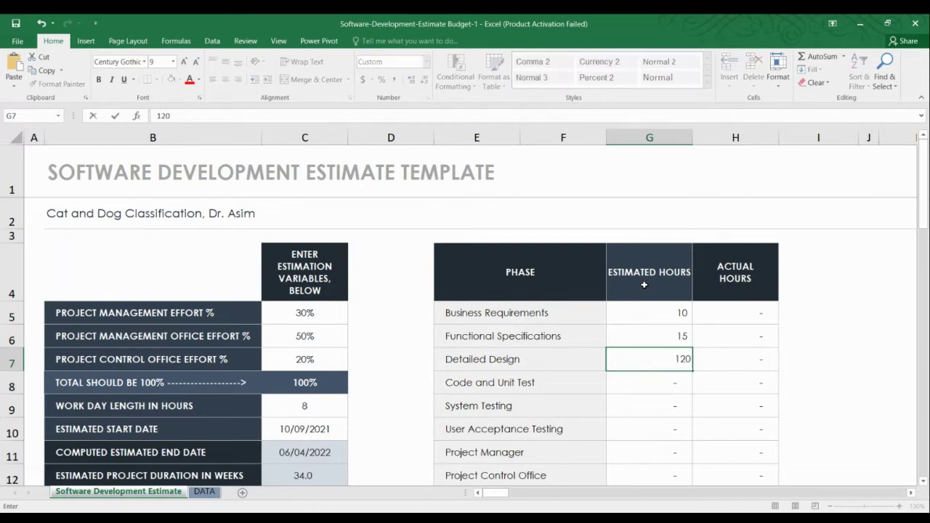
pyautogui.press('Return')
pyautogui.press('Up')
pyautogui.press('Up')
pyautogui.press('Up')
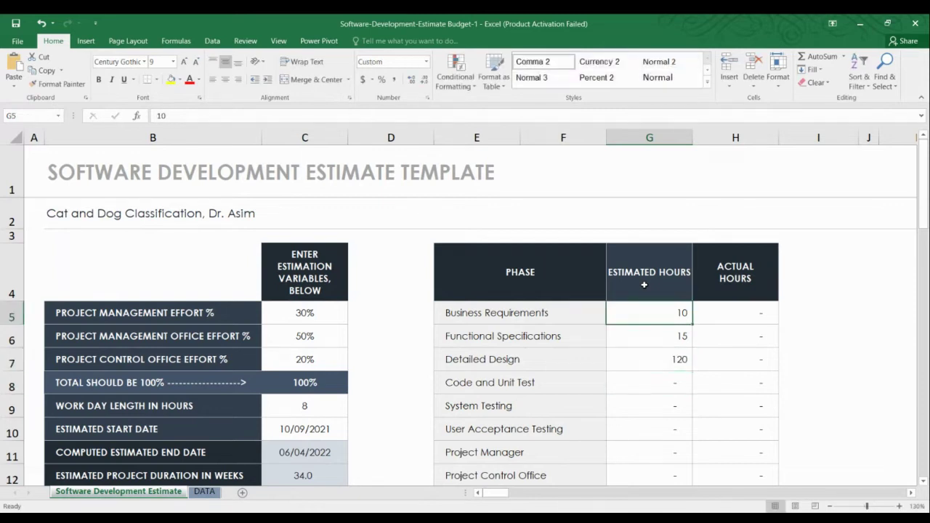
# Change Business Requirements to 16 hours and Functional Specifications to 24 hours.
pyautogui.write('8')
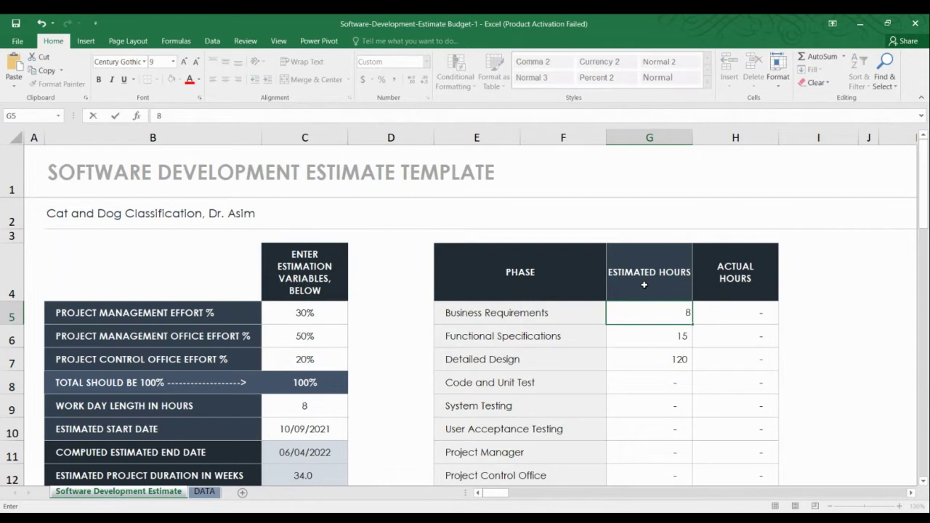
pyautogui.press('BackSpace')
pyautogui.write('16')
pyautogui.press('Return')
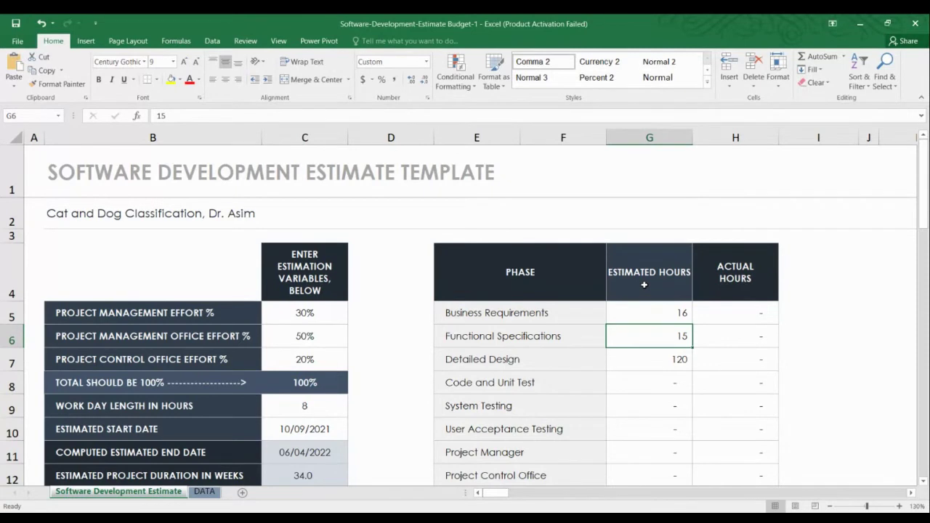
pyautogui.write('24')
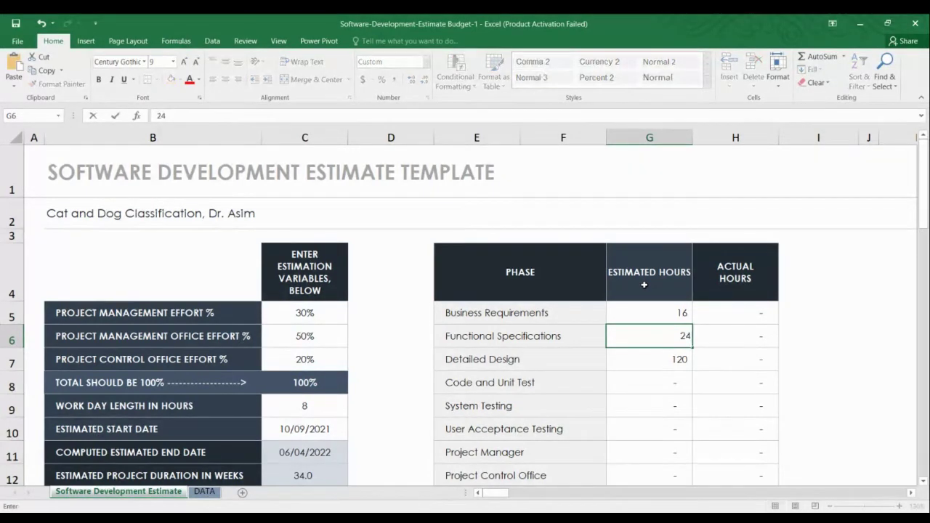
pyautogui.press('Return')
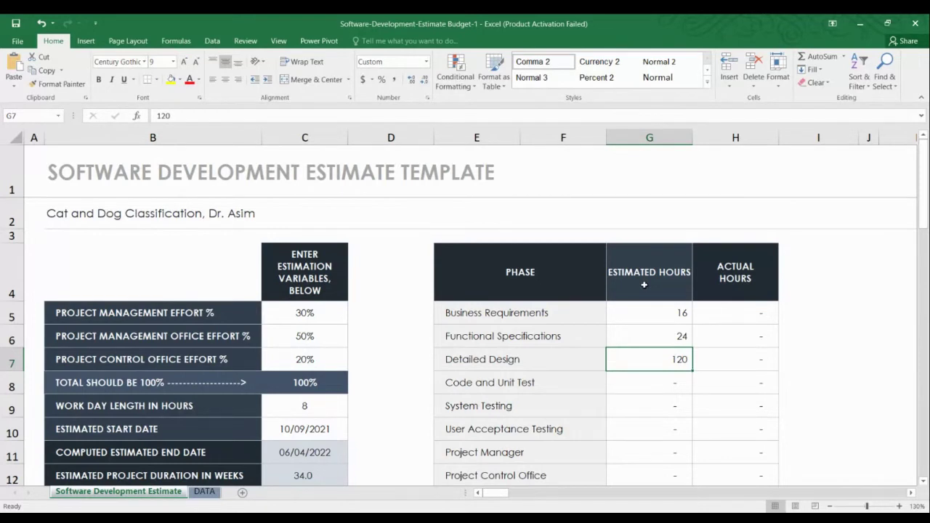
# Enter 80 hours for Code and Unit Test, and 40 each for System Testing and User Acceptance Testing.
pyautogui.press('Down')
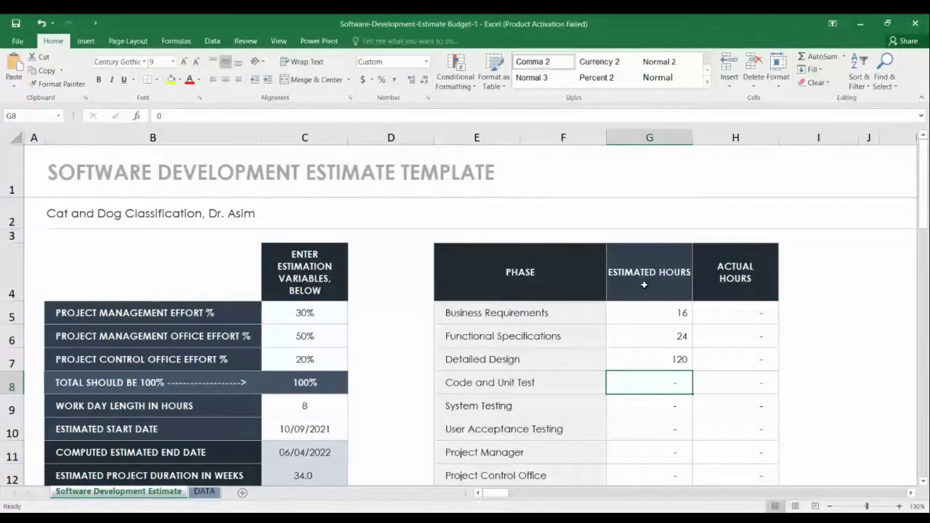
pyautogui.write('80')
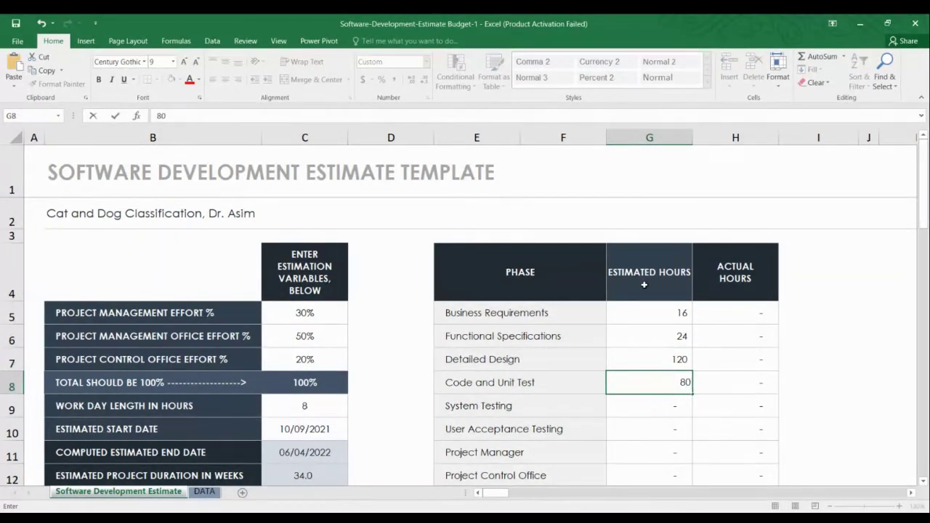
pyautogui.press('Return')
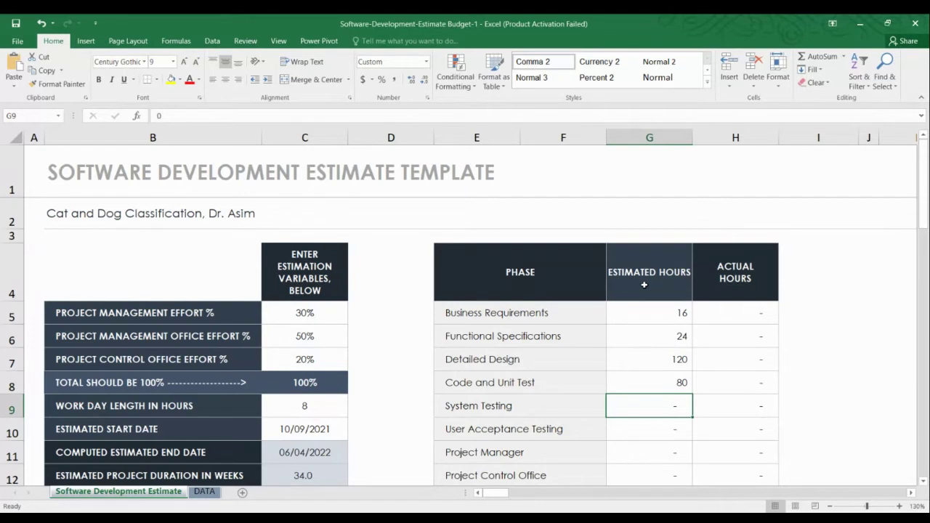
pyautogui.write('4')
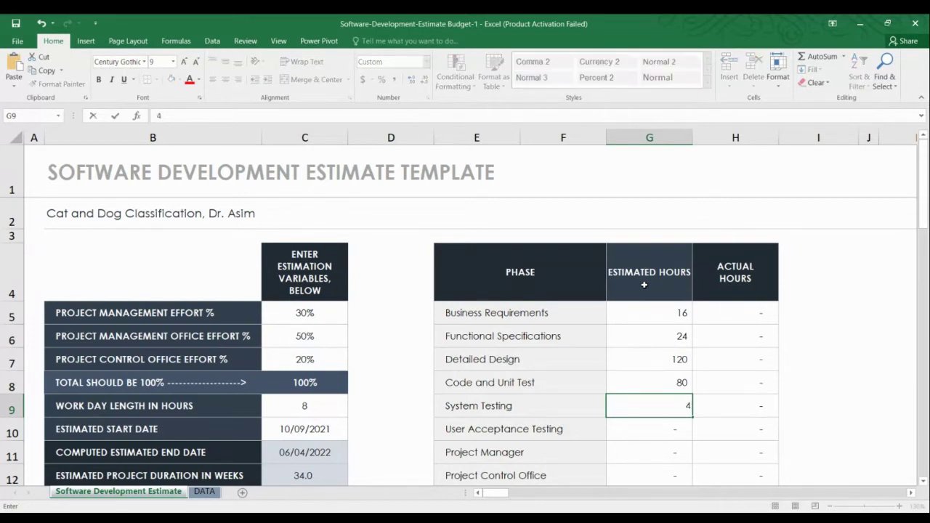
pyautogui.write('0')
pyautogui.press('Return')
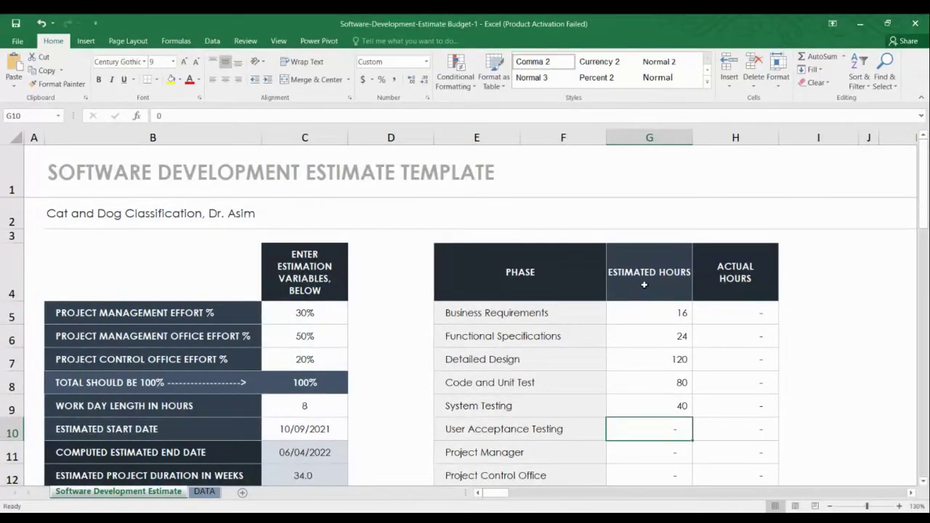
pyautogui.write('4')
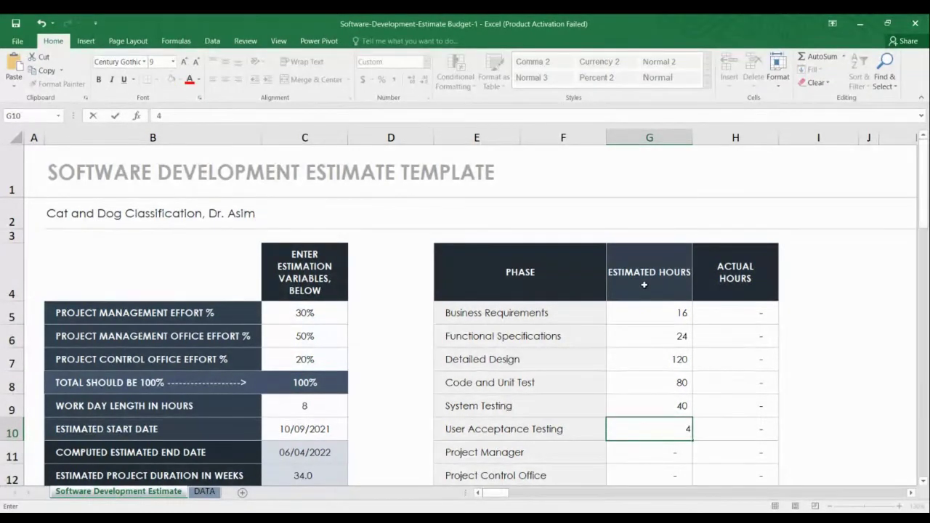
pyautogui.write('0')
pyautogui.press('Return')
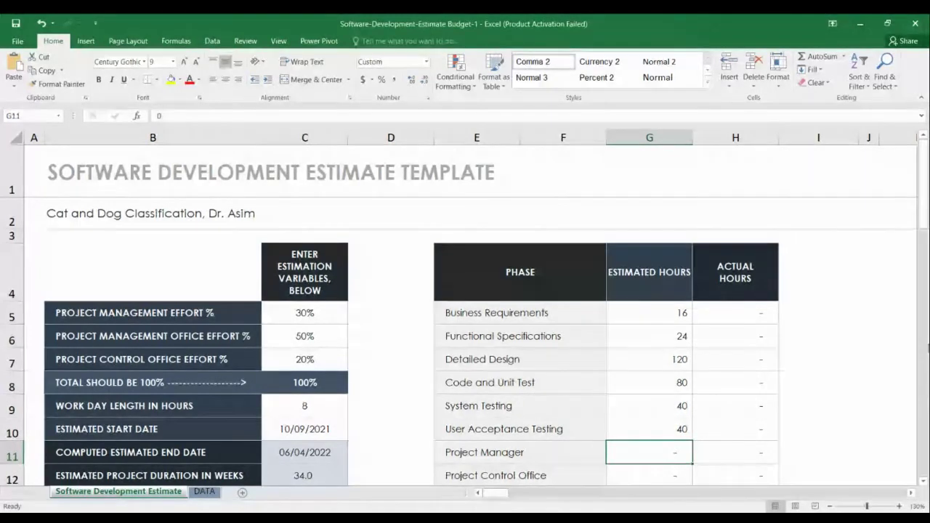
# Enter estimated hours of 80, 40 and 32 in G11, G12 and G13 for the three management phases.
pyautogui.scroll(-1, 743, 393)
pyautogui.scroll(-1, 742, 392)
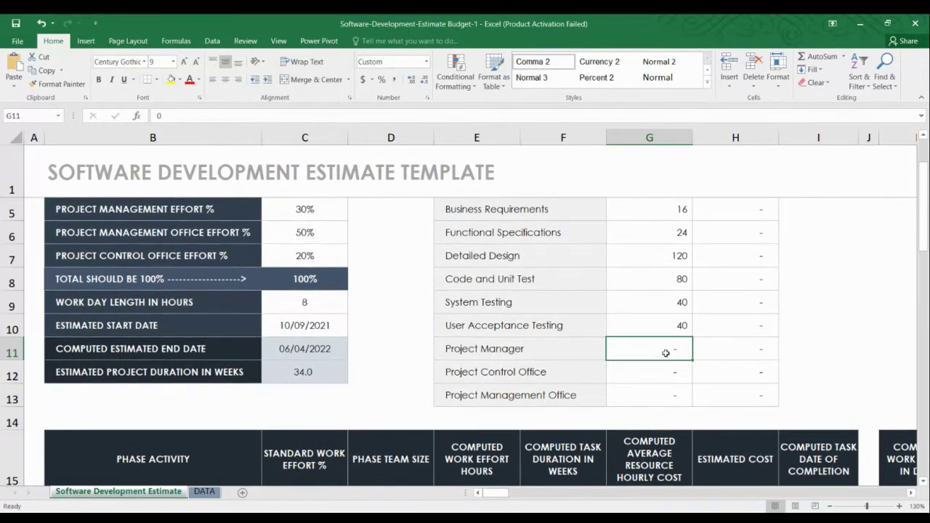
pyautogui.write('8')
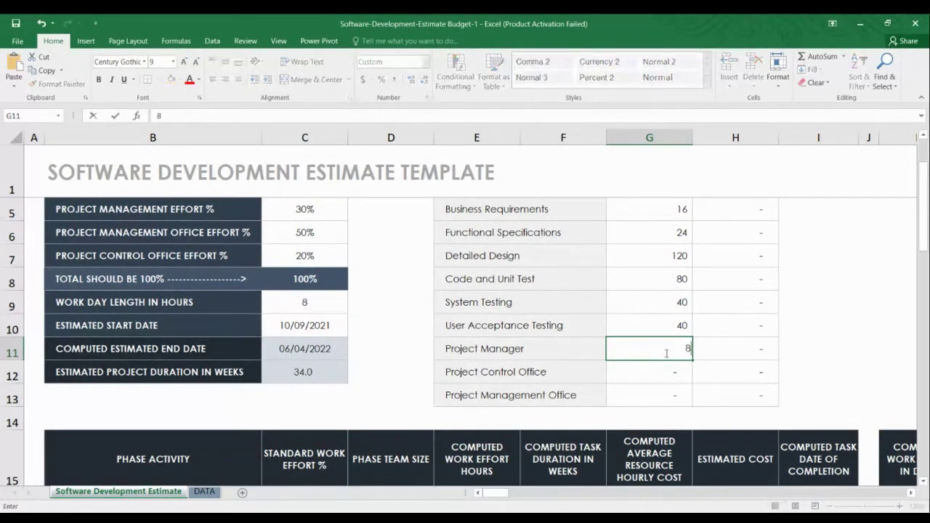
pyautogui.write('0')
pyautogui.press('Return')
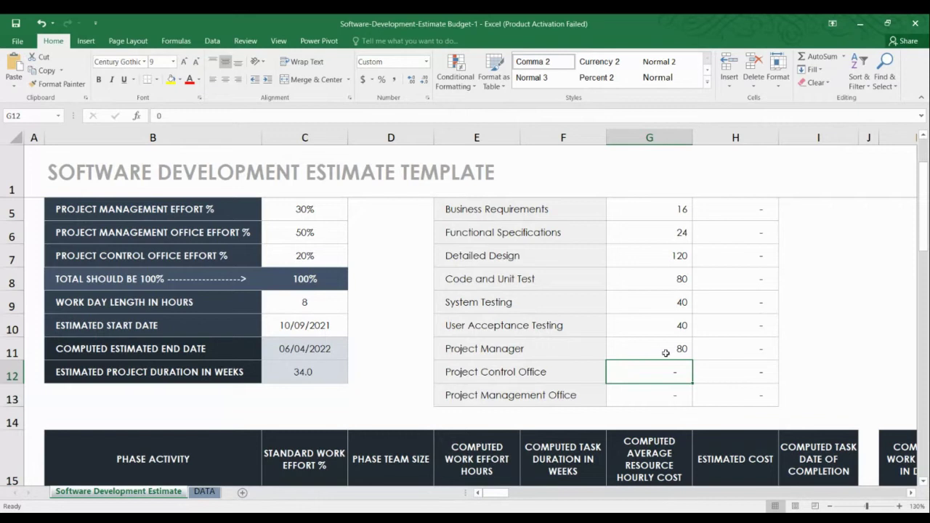
pyautogui.write('4')
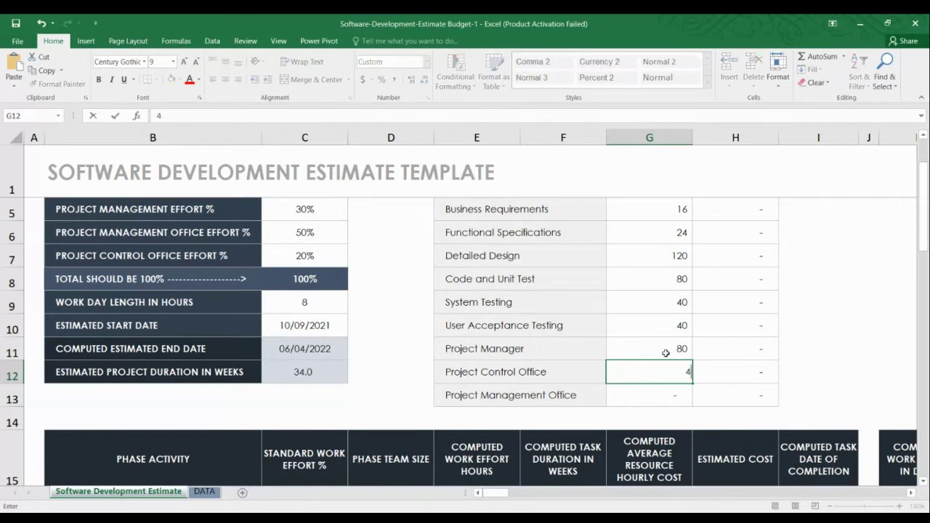
pyautogui.write('0')
pyautogui.press('Return')
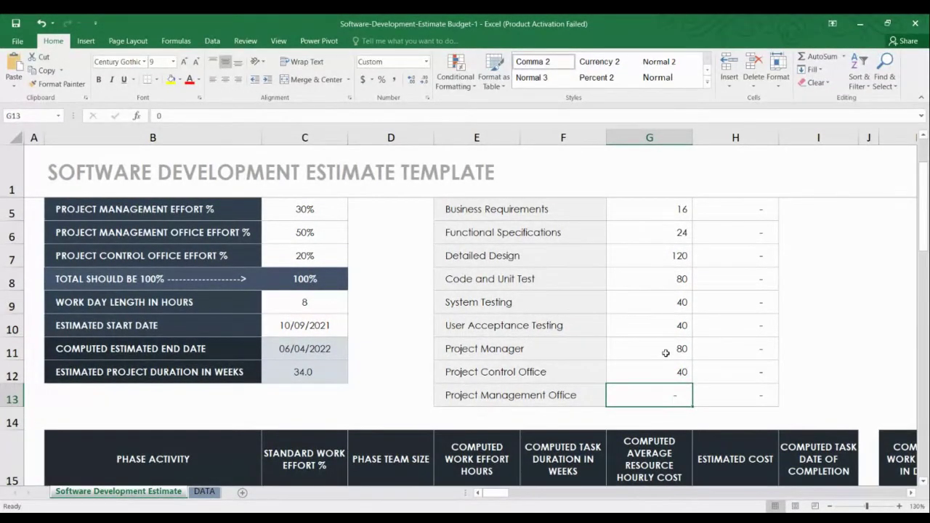
pyautogui.write('32')
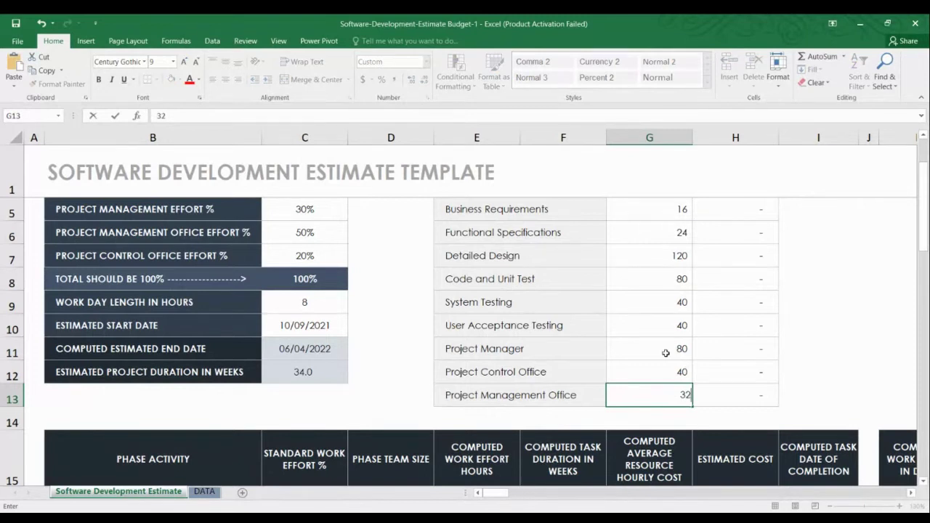
pyautogui.press('Return')
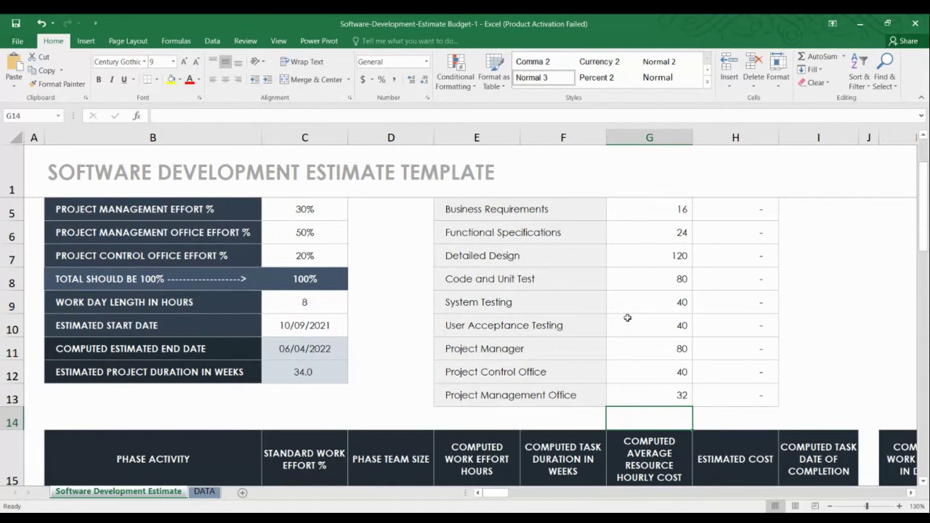
# Scroll back to rows 4–13 so the Phase table and Actual Hours column are visible.
pyautogui.scroll(-2, 627, 317)
pyautogui.scroll(-1, 627, 318)
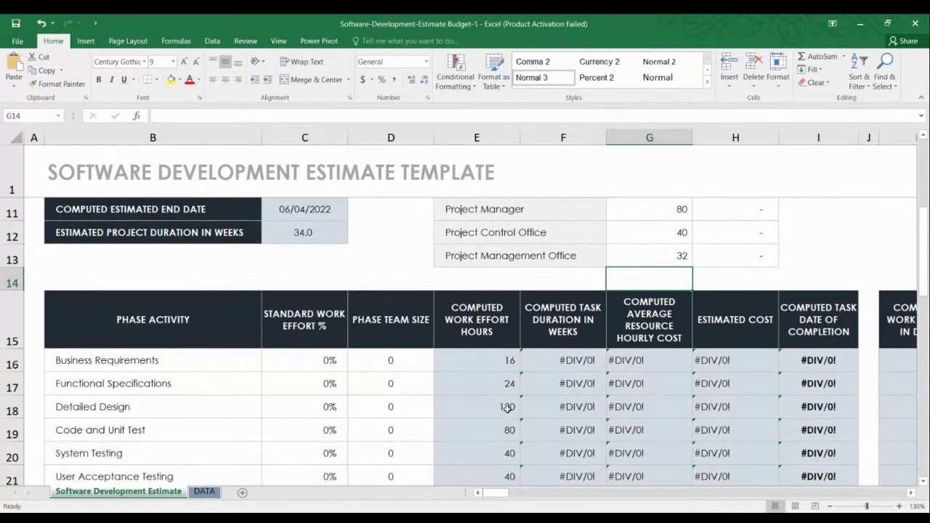
pyautogui.scroll(-2, 507, 408)
pyautogui.scroll(-1, 507, 407)
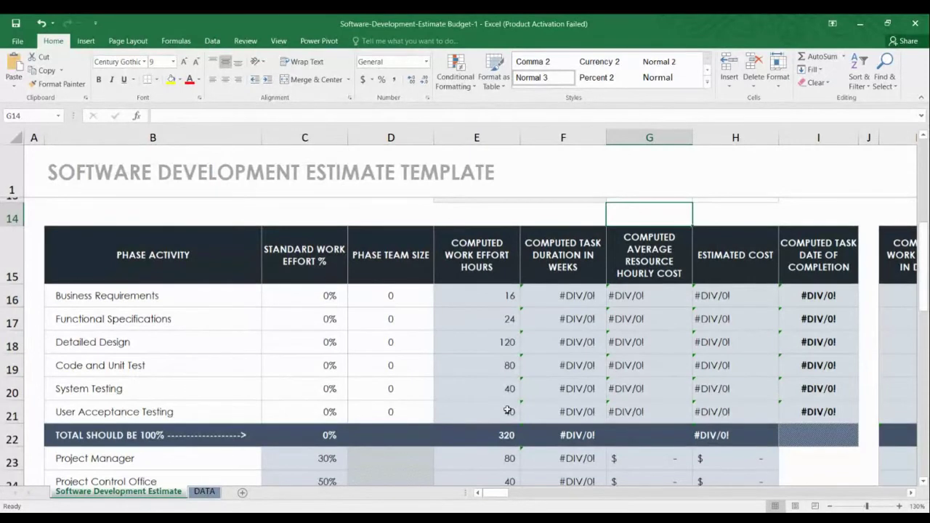
pyautogui.scroll(1, 507, 411)
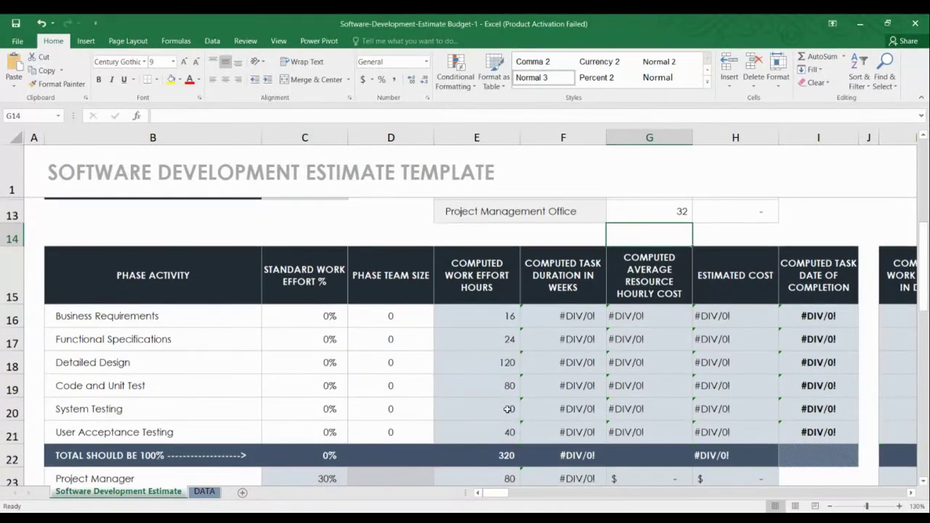
pyautogui.scroll(1, 507, 409)
pyautogui.scroll(1, 507, 409)
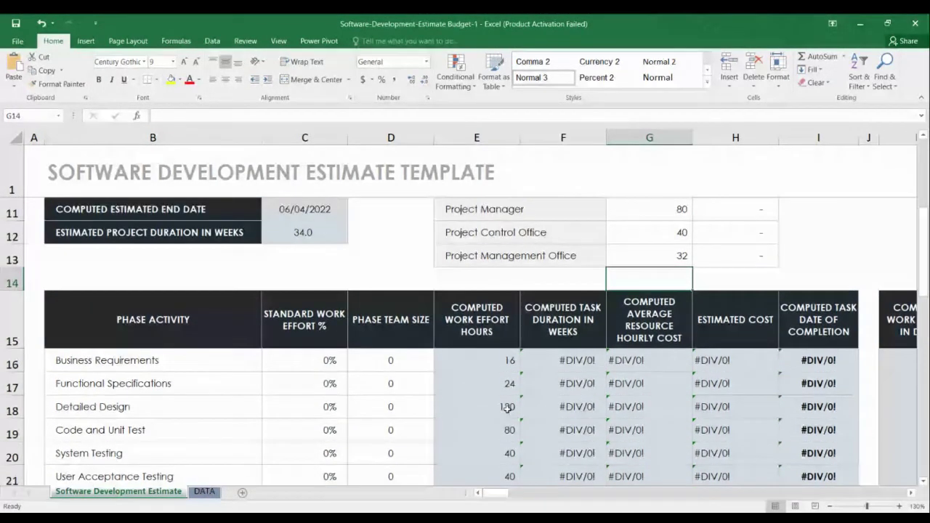
pyautogui.hscroll(1, 827, 420)
pyautogui.hscroll(1, 827, 420)
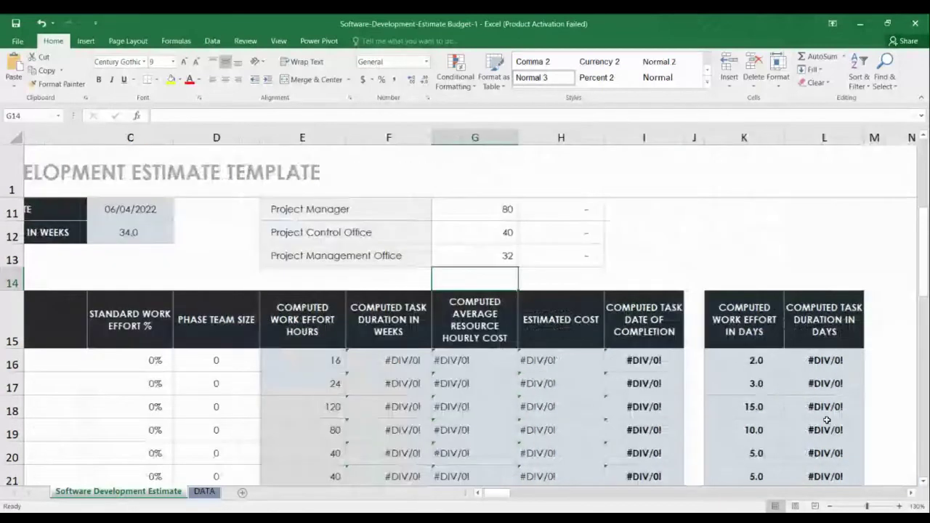
pyautogui.hscroll(-1, 827, 420)
pyautogui.hscroll(-1, 827, 419)
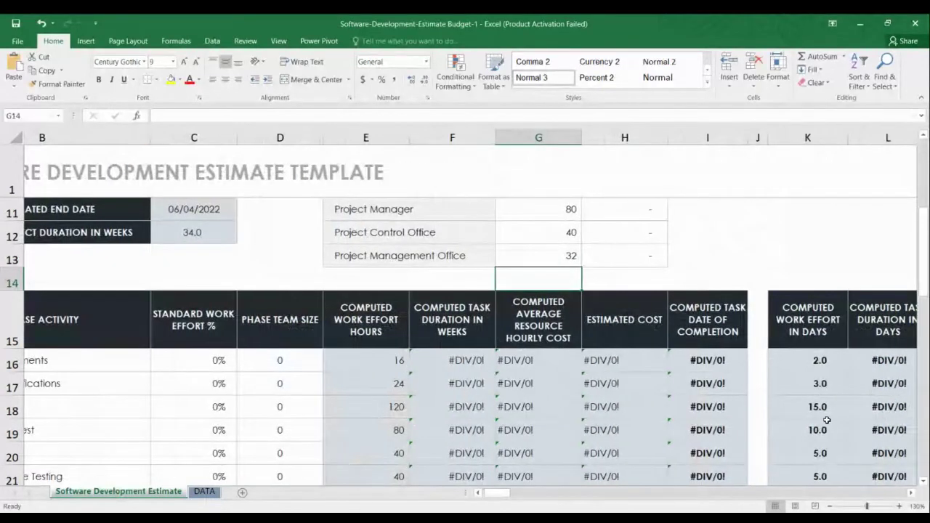
pyautogui.hscroll(-1, 827, 420)
pyautogui.hscroll(-2, 826, 420)
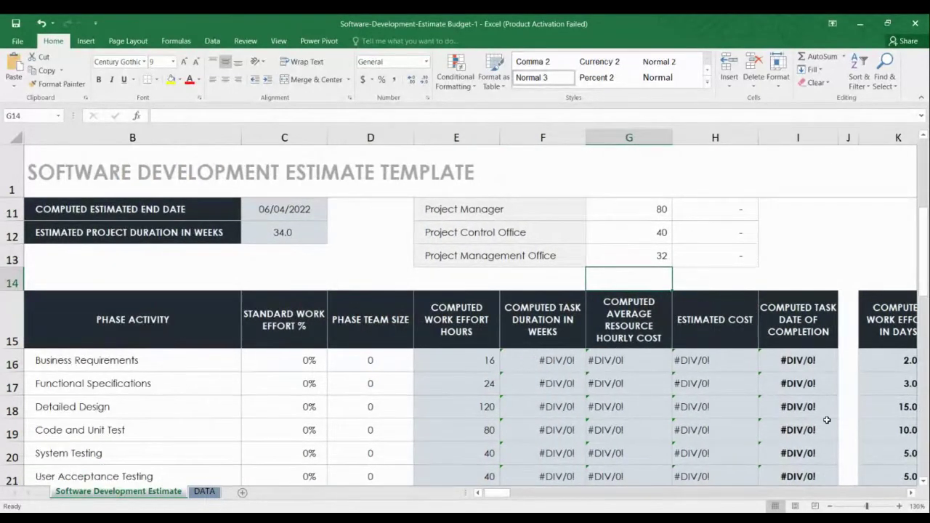
pyautogui.scroll(1, 827, 420)
pyautogui.scroll(1, 827, 420)
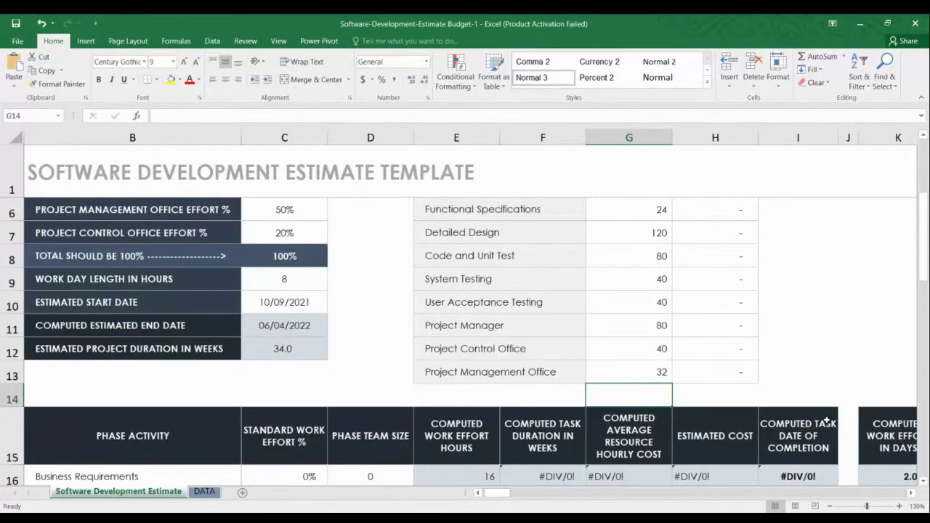
pyautogui.scroll(1, 826, 421)
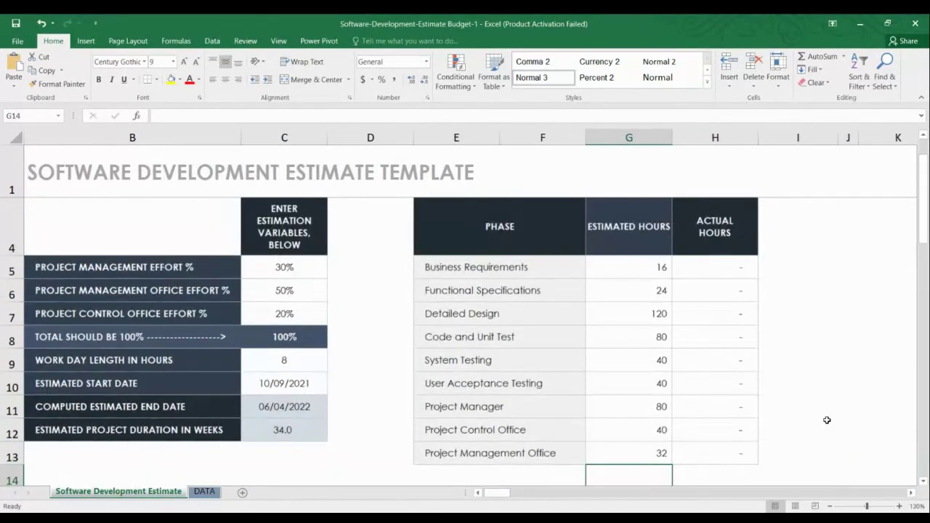
# Select cell H11, the Project Manager row's Actual Hours entry.
pyautogui.click(722, 273)
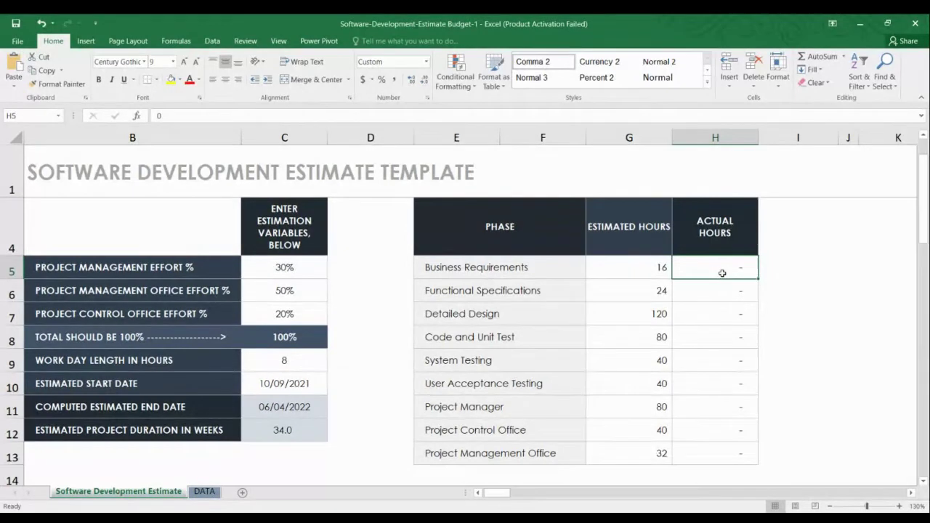
pyautogui.click(715, 413)
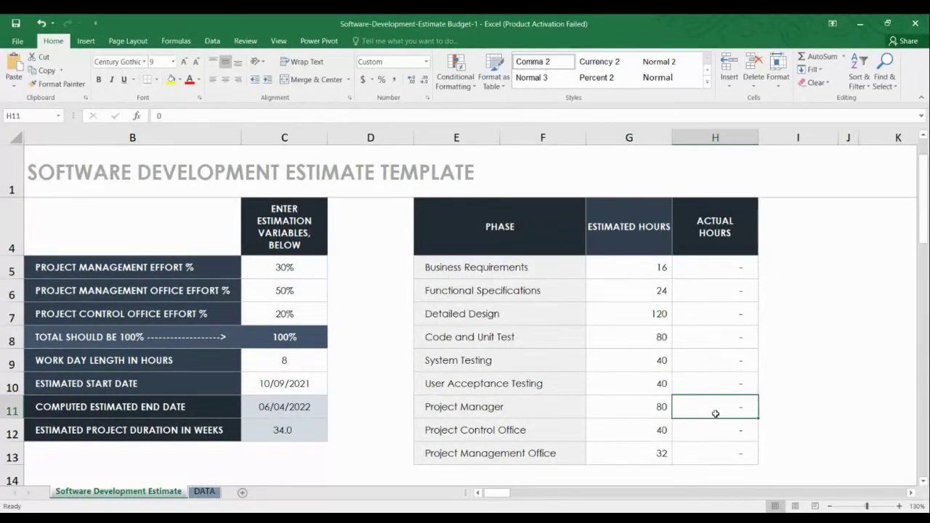
pyautogui.scroll(-1, 716, 413)
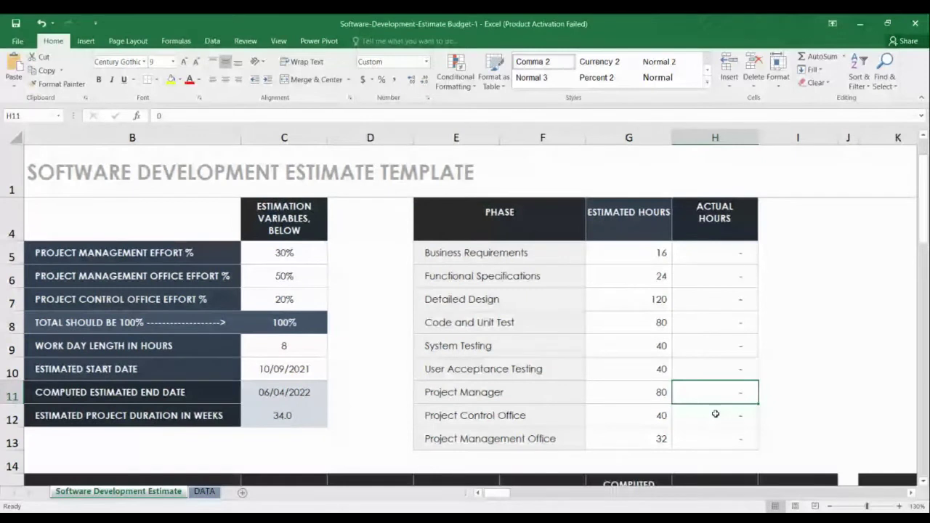
pyautogui.scroll(1, 715, 413)
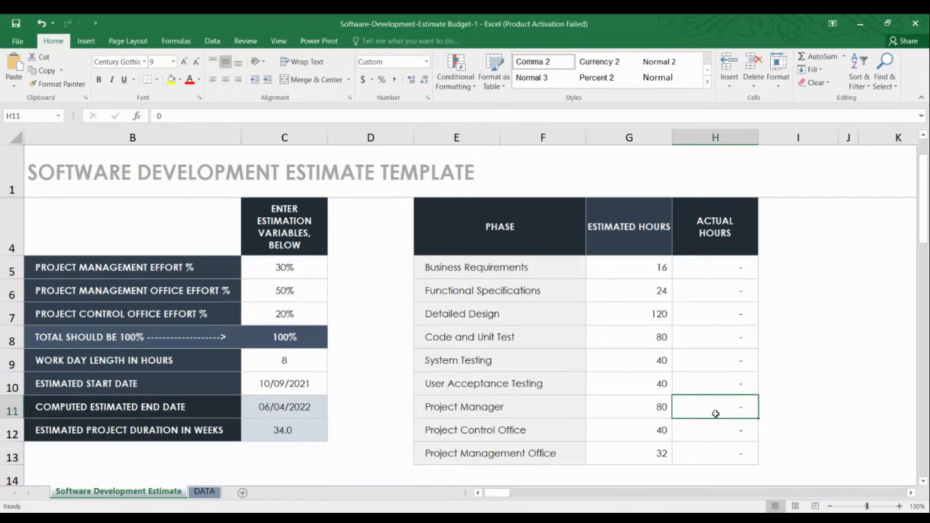
# Start the H11 formula by typing =sum(g5:g10)/ to total the phase estimated hours.
pyautogui.write('=')
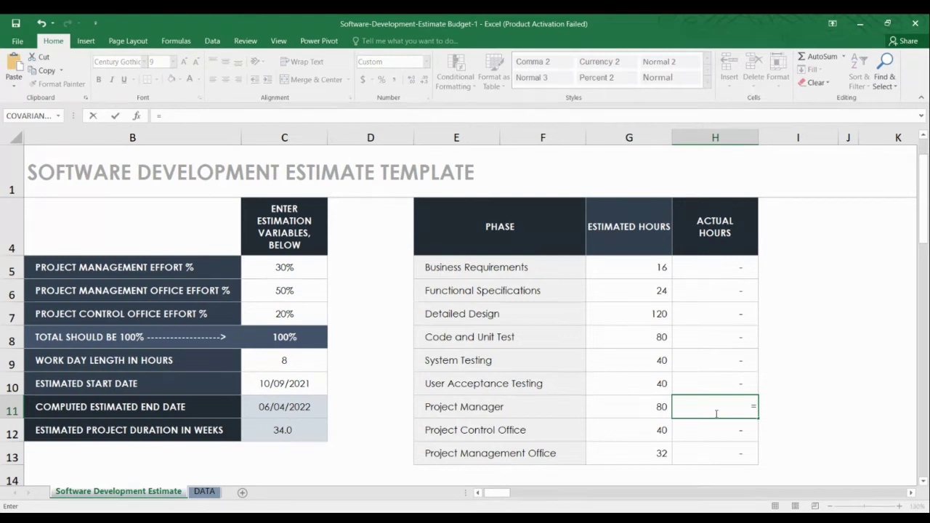
pyautogui.write('sum')
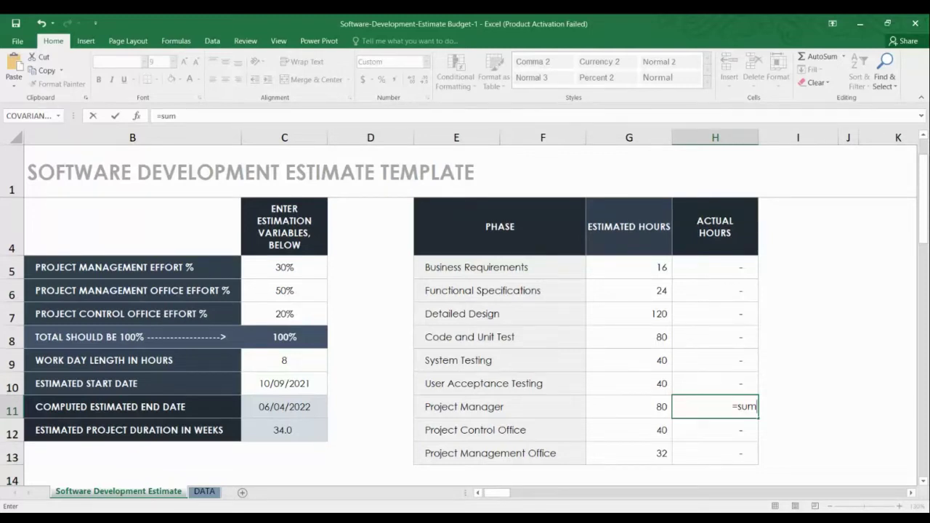
pyautogui.write('(')
pyautogui.write('g')
pyautogui.write('5')
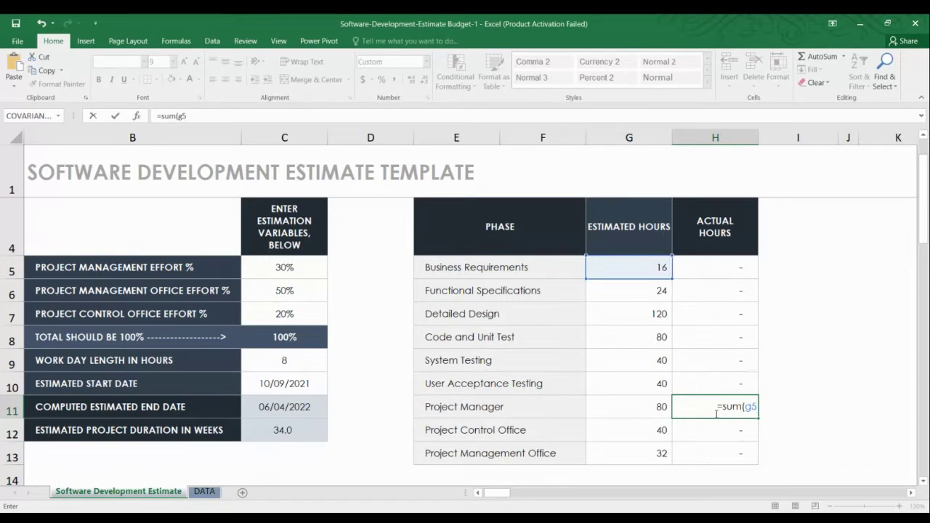
pyautogui.write(':')
pyautogui.write('g')
pyautogui.write('1')
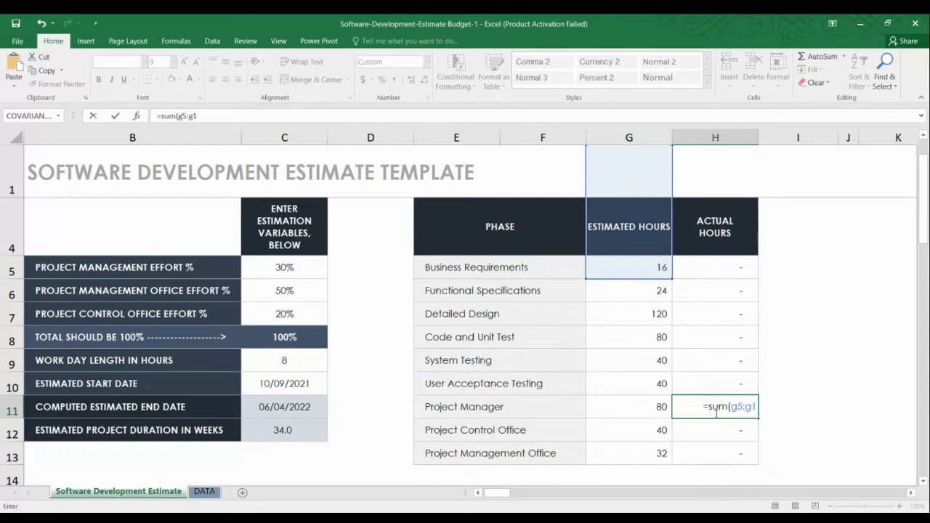
pyautogui.write('0)')
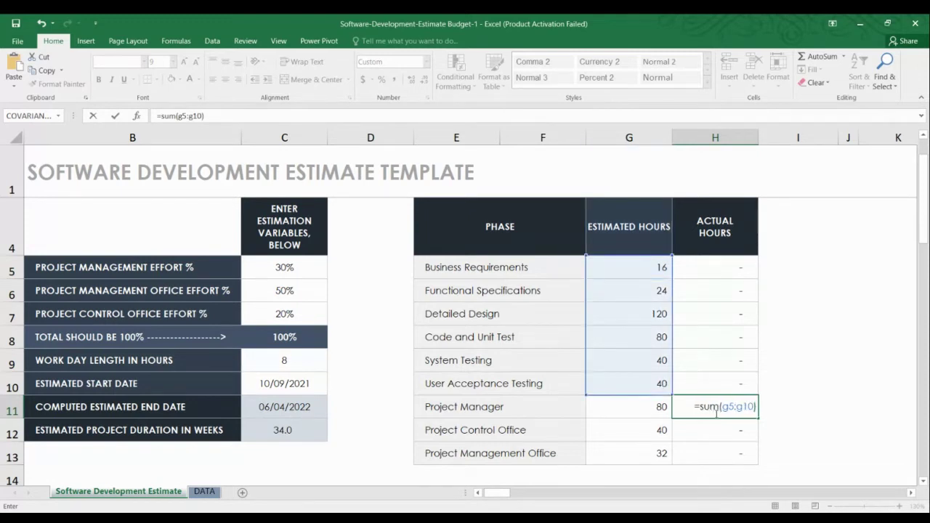
pyautogui.write('/')
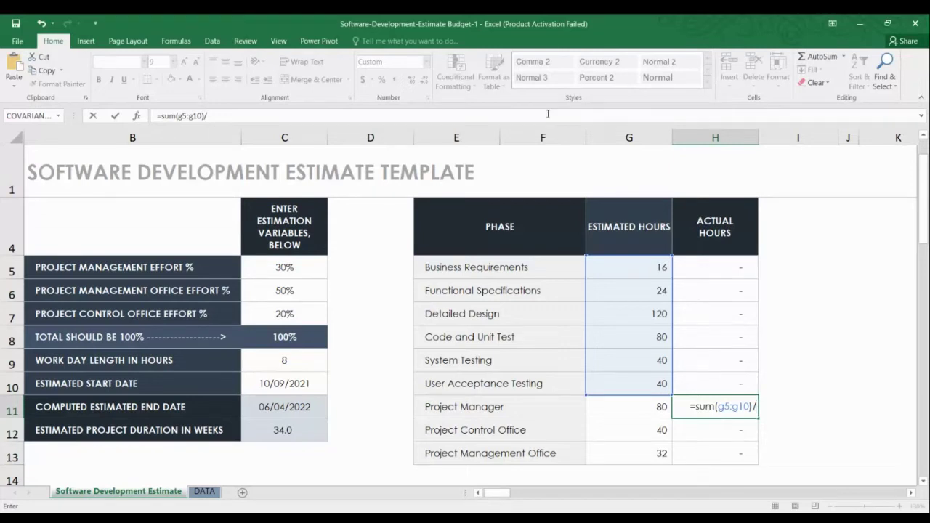
# Finish the H11 formula as =sum(g5:g10)/100*.30 and commit it, showing 1.
pyautogui.click(548, 114)
pyautogui.write('10')
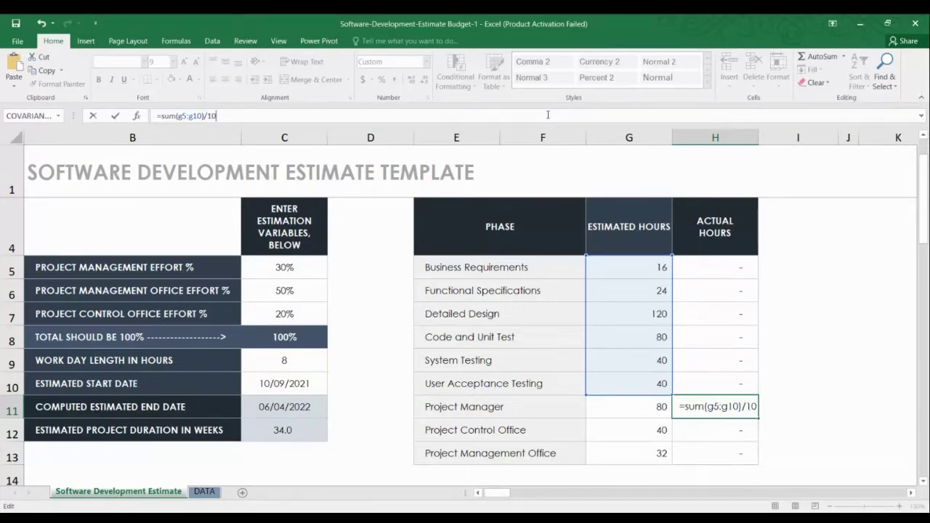
pyautogui.write('0')
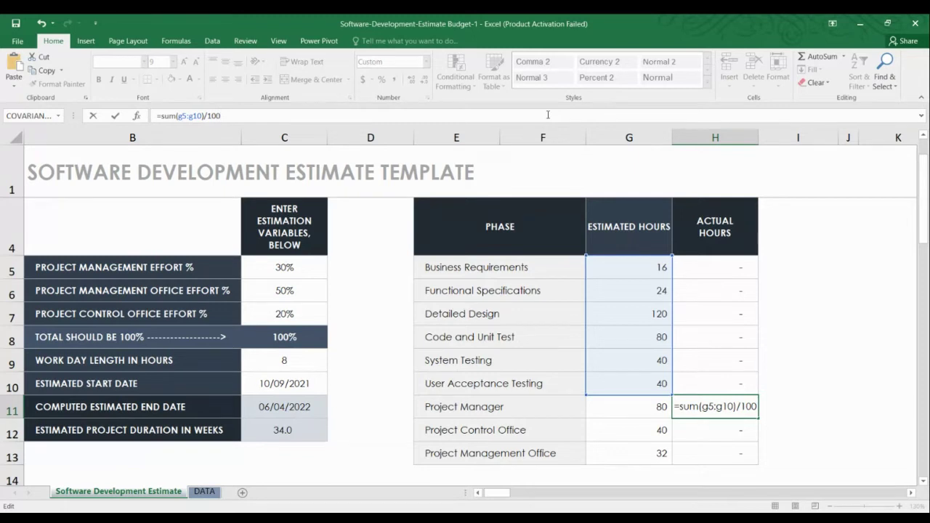
pyautogui.write('*')
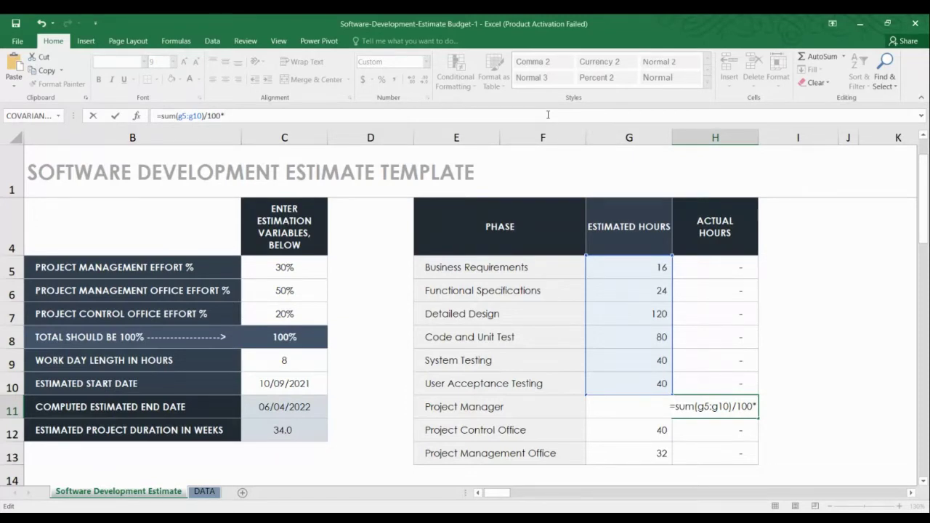
pyautogui.write('.')
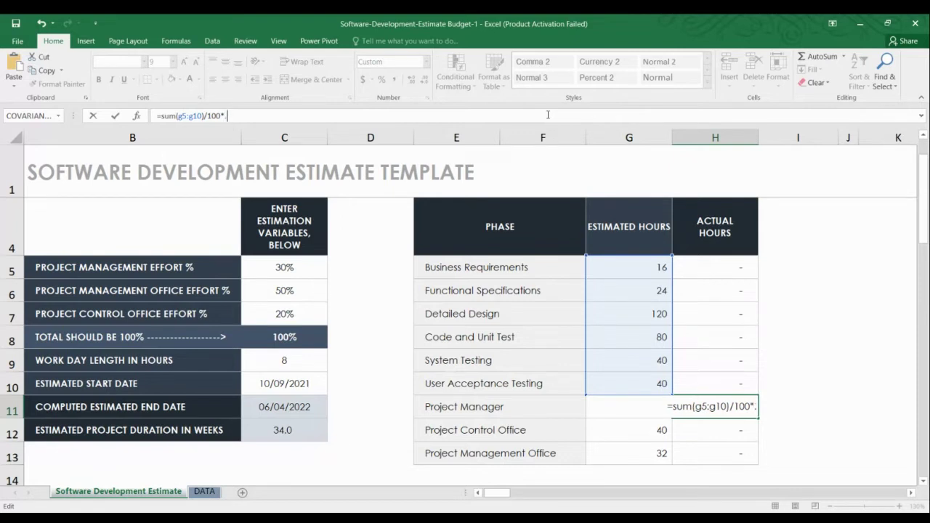
pyautogui.write('30')
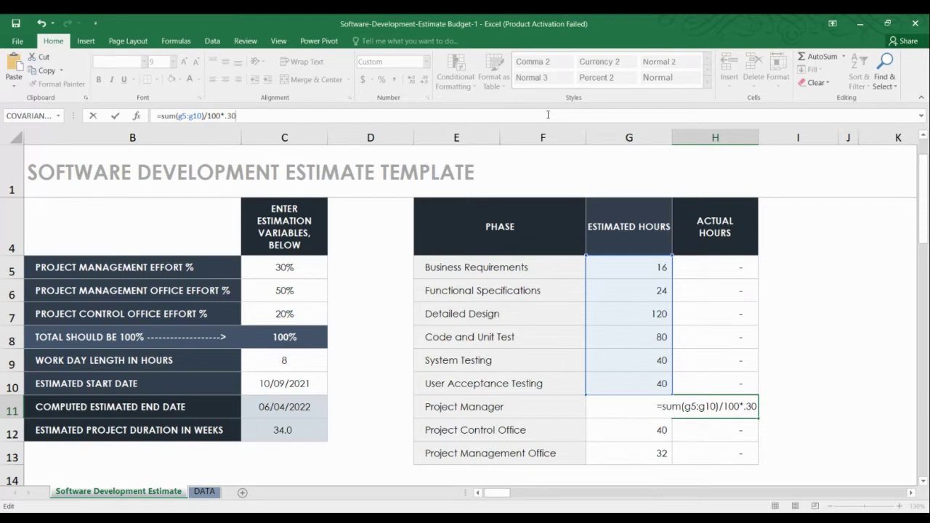
pyautogui.press('Return')
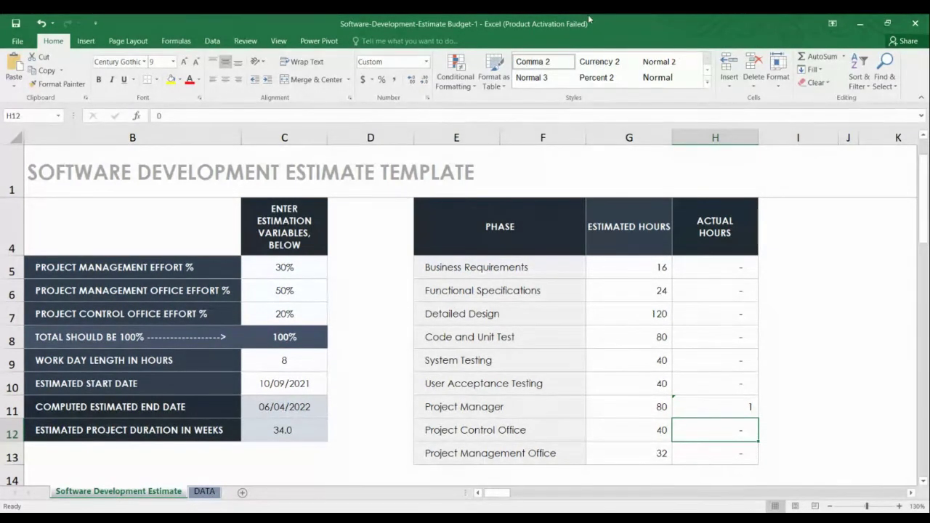
pyautogui.hscroll(-1, 495, 180)
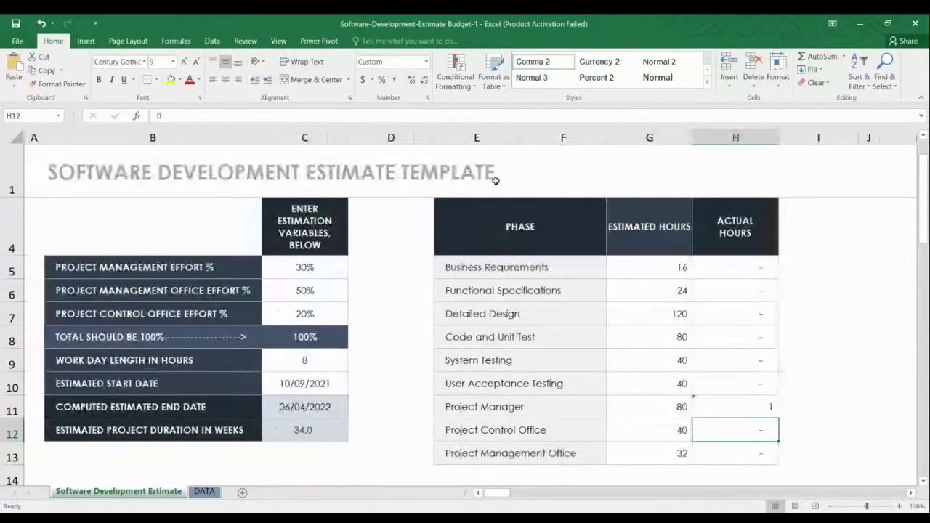
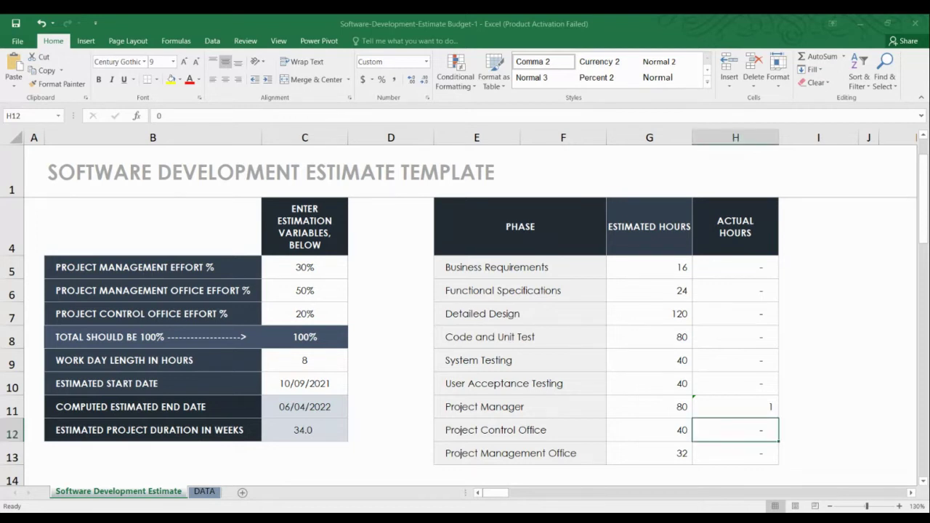
# Replace H11's Project Manager actual-hours formula with =80/SUM(G5:G13).
pyautogui.click(765, 411)
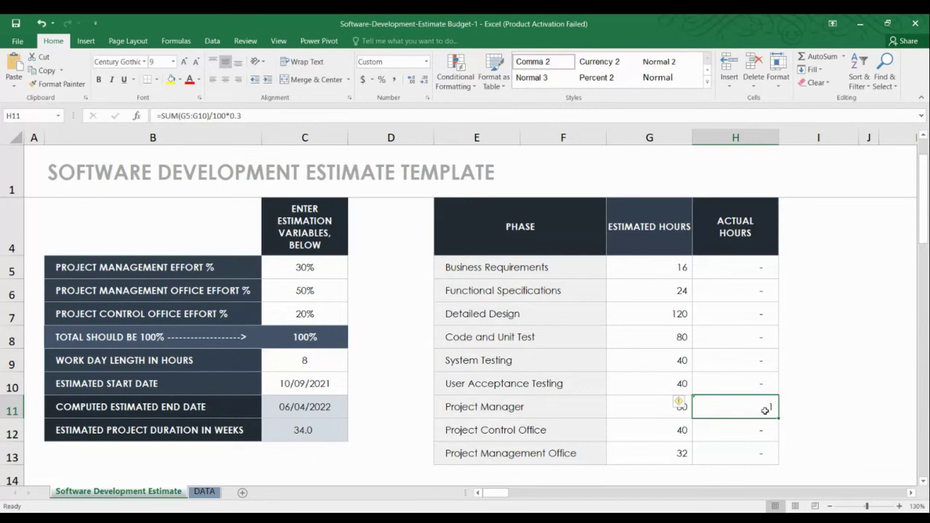
pyautogui.press('Delete')
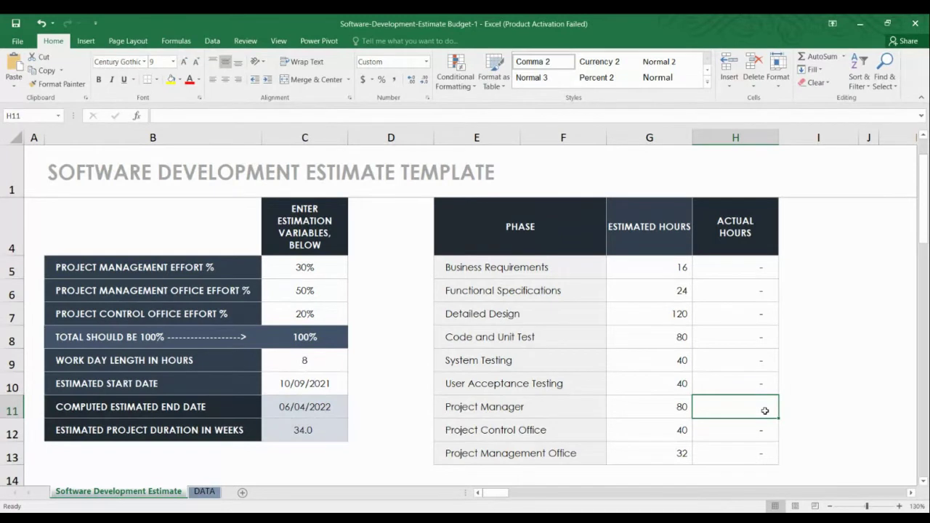
pyautogui.write('=')
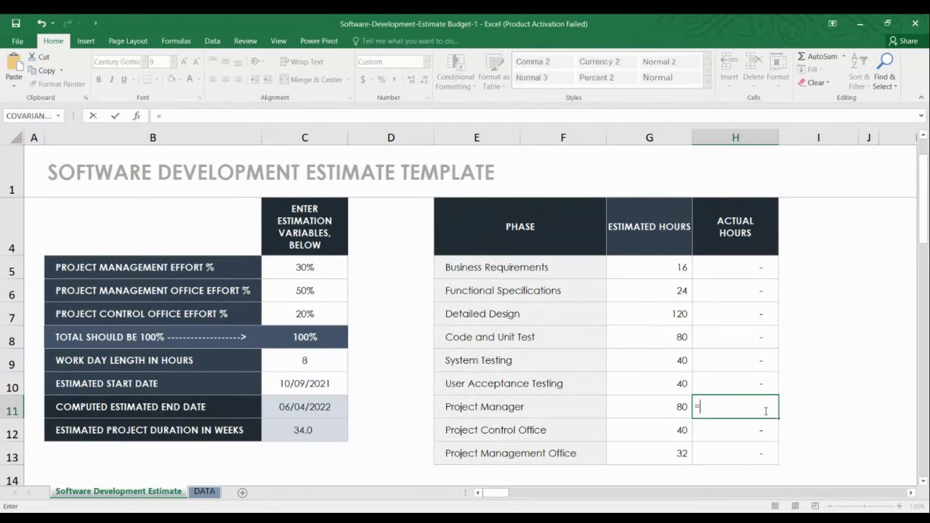
pyautogui.write('80')
pyautogui.write('/sum')
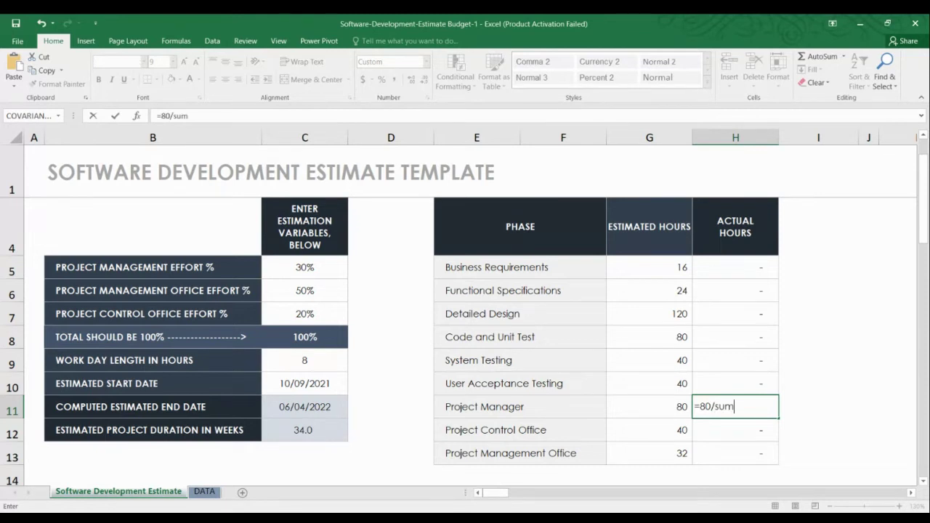
pyautogui.write('(')
pyautogui.write('g5:')
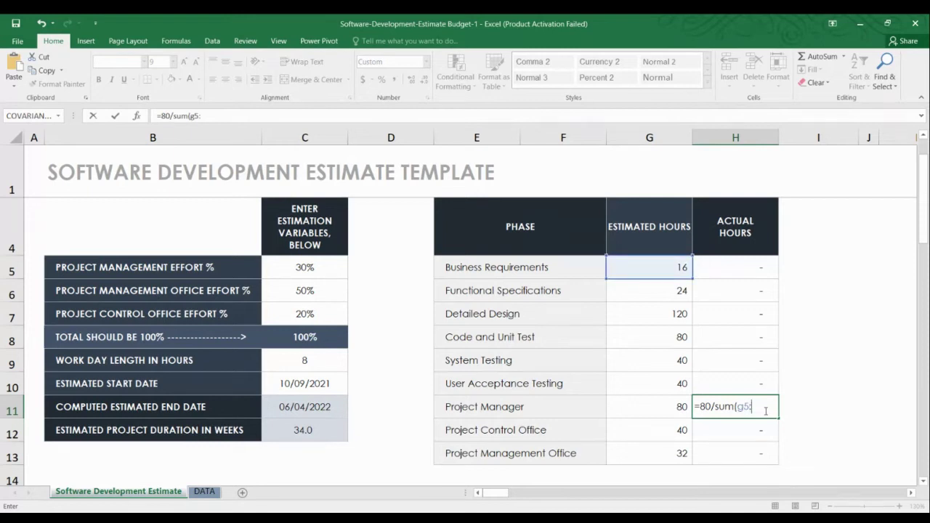
pyautogui.write('g13')
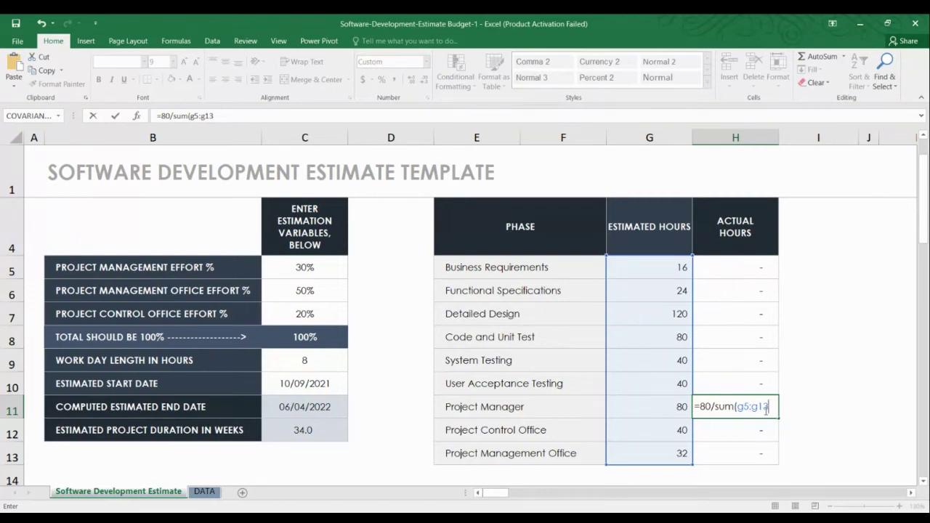
pyautogui.write(')')
pyautogui.press('Return')
pyautogui.click(765, 411)
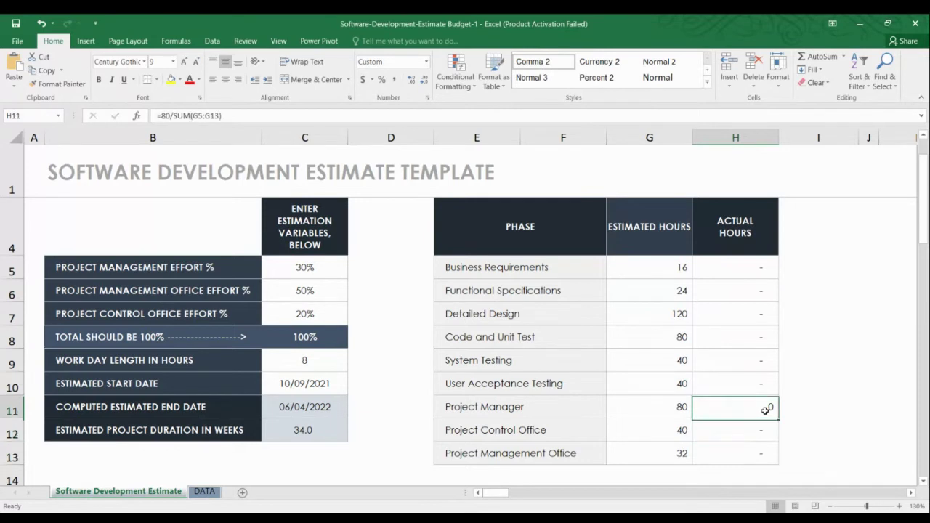
pyautogui.rightClick(765, 410)
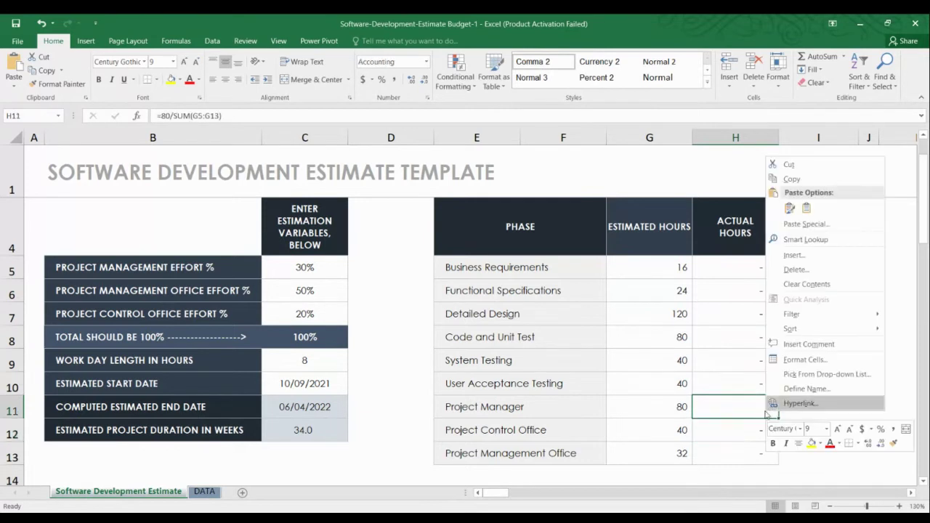
pyautogui.click(838, 361)
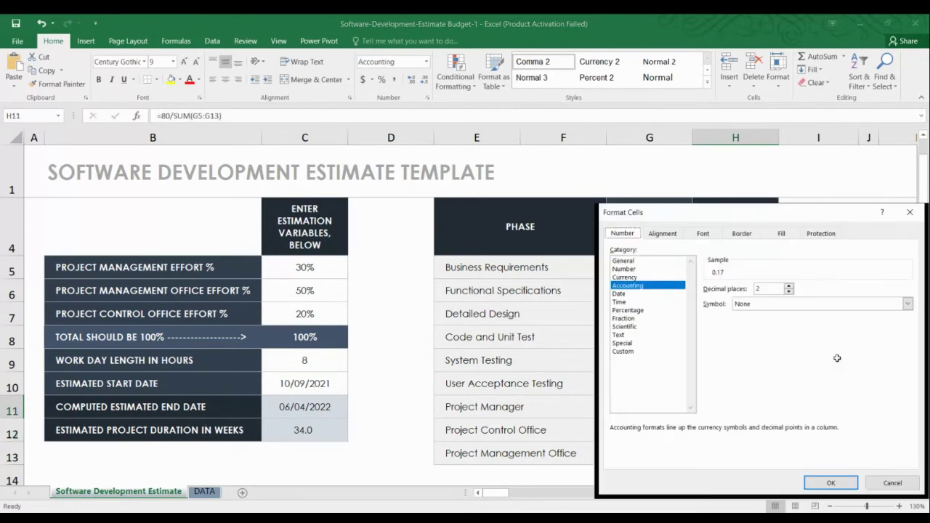
pyautogui.click(625, 277)
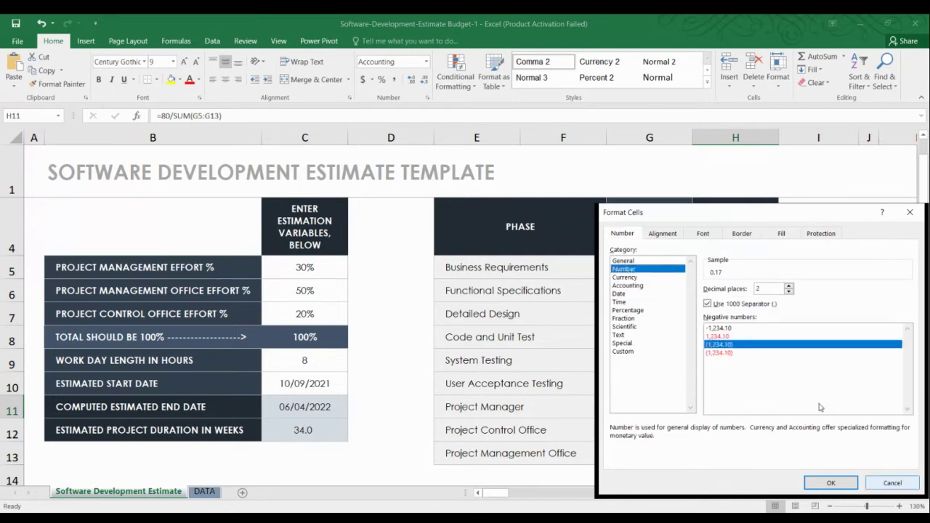
pyautogui.click(893, 483)
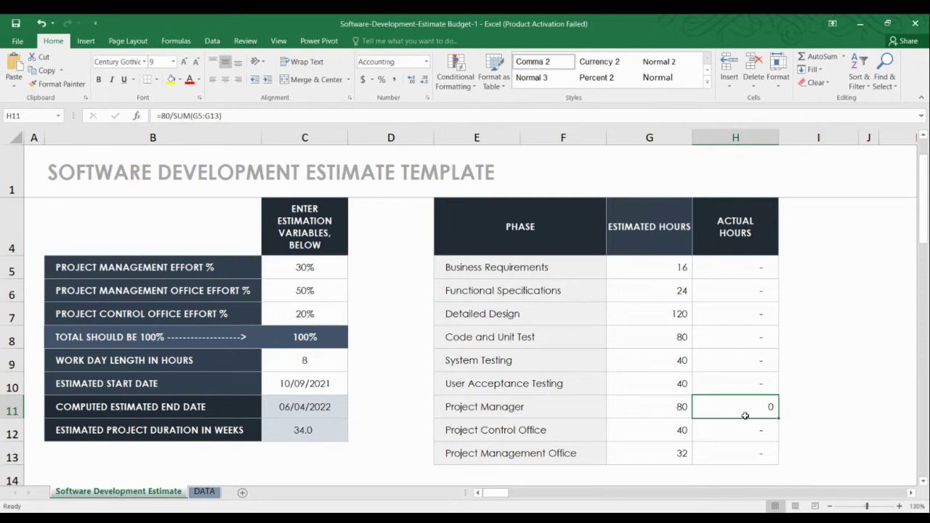
# Append *100 to H11's formula so it shows 16.95, then clear the cell.
pyautogui.click(302, 116)
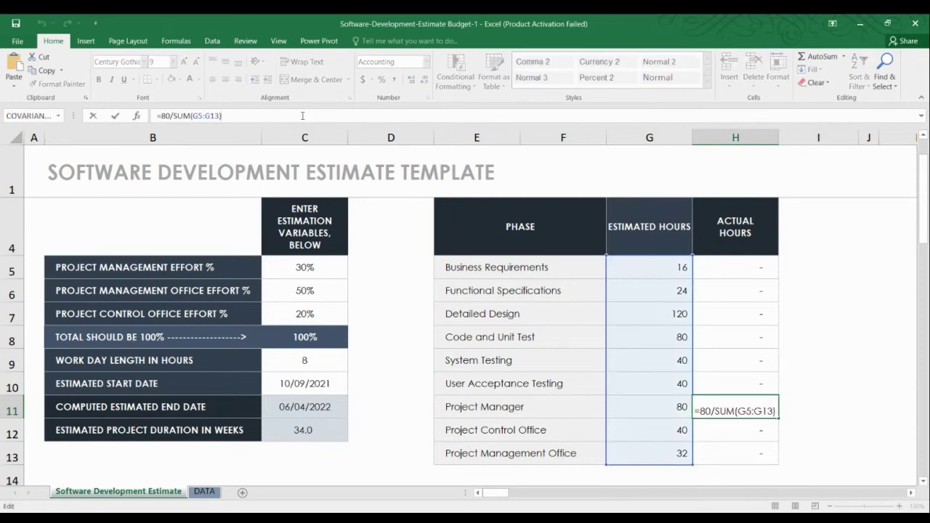
pyautogui.write('*')
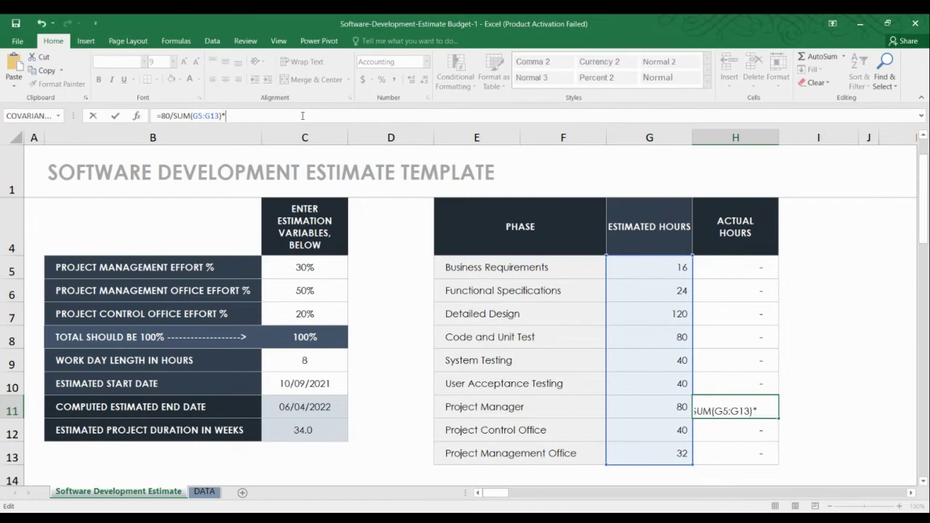
pyautogui.write('1')
pyautogui.write('0')
pyautogui.write('0')
pyautogui.press('Return')
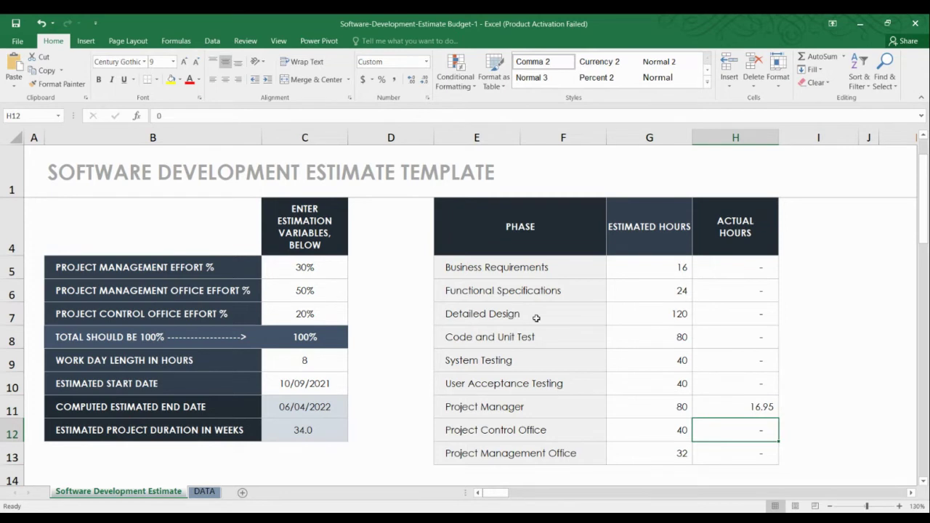
pyautogui.click(723, 408)
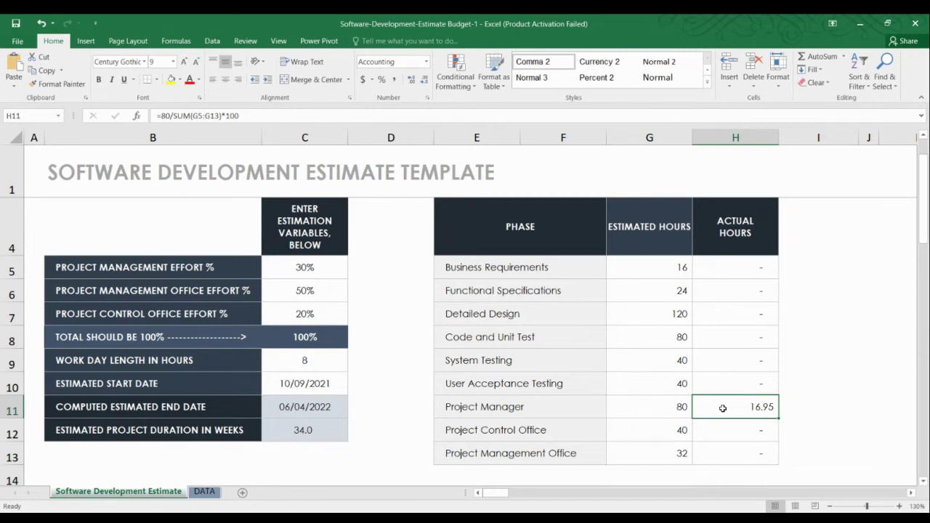
pyautogui.press('BackSpace')
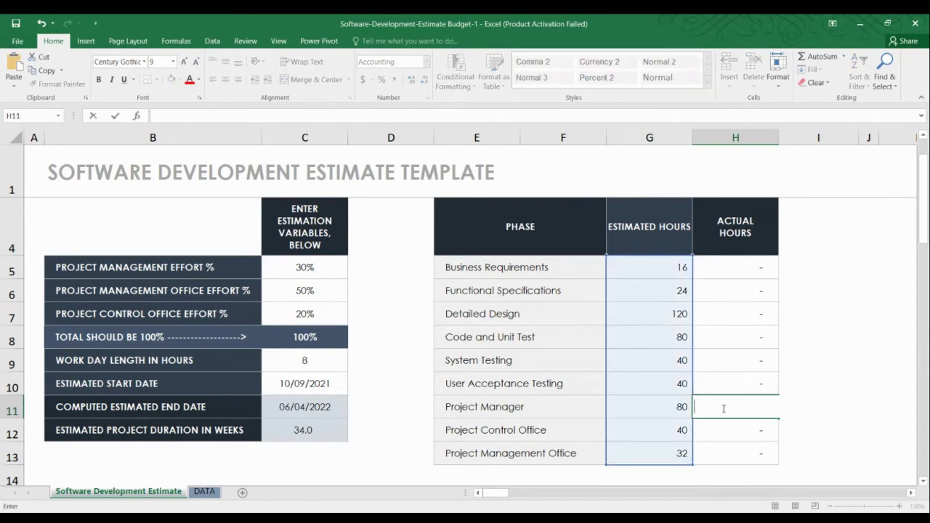
# Check the Project Manager row and the 30% project management effort variable near H11.
pyautogui.click(852, 385)
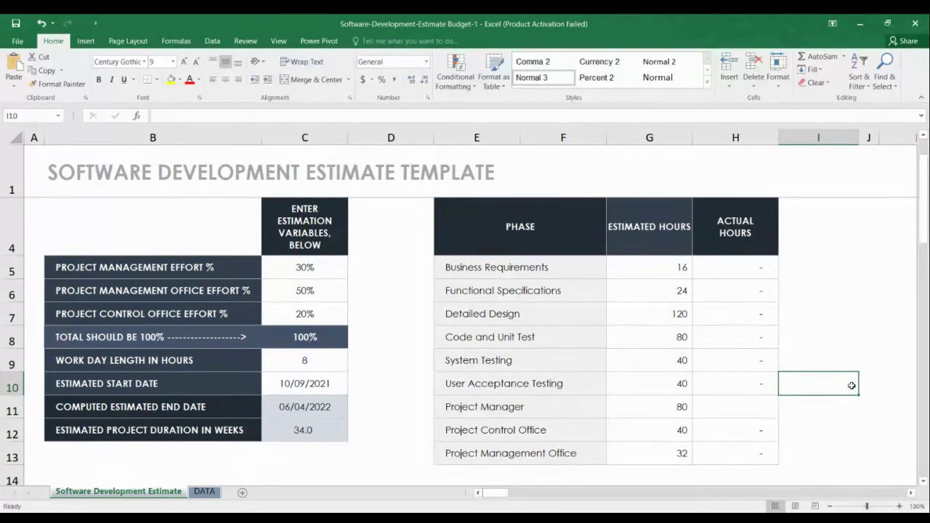
pyautogui.press('Left')
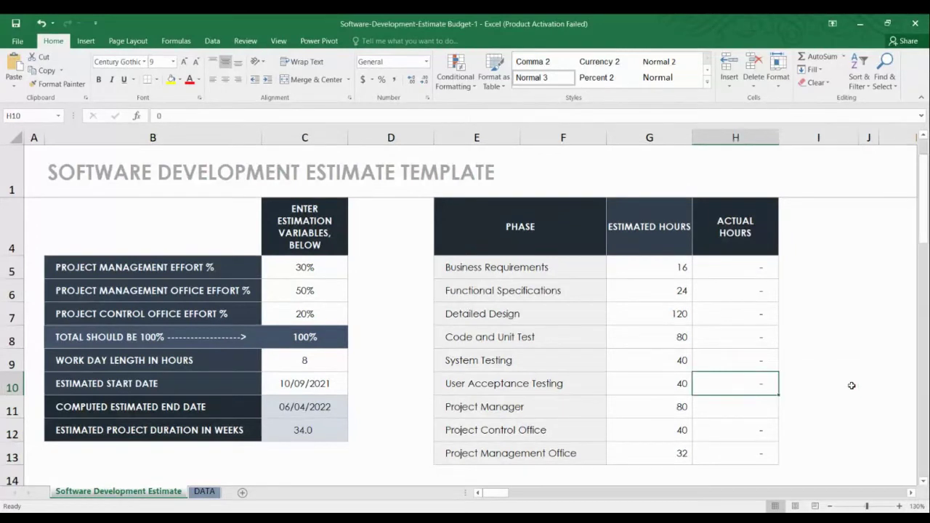
pyautogui.press('Left')
pyautogui.press('Down')
pyautogui.press('Left')
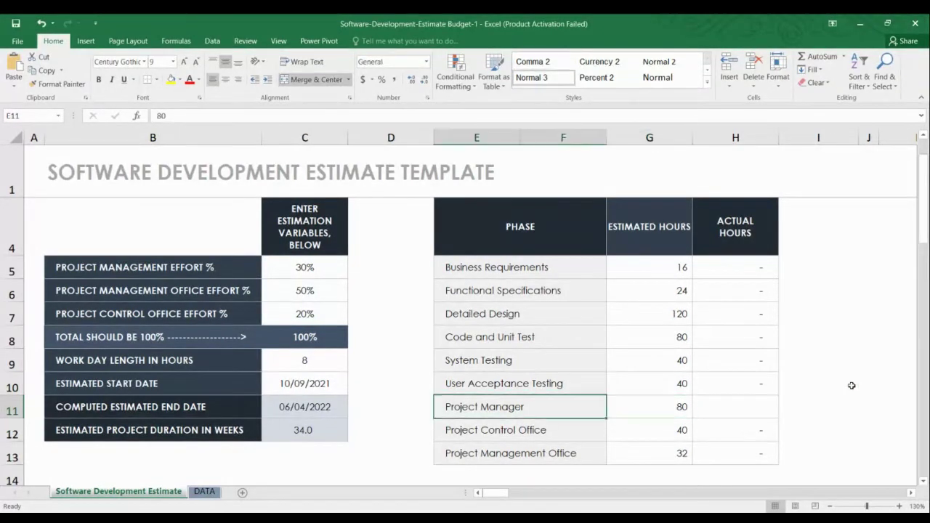
pyautogui.press('Right')
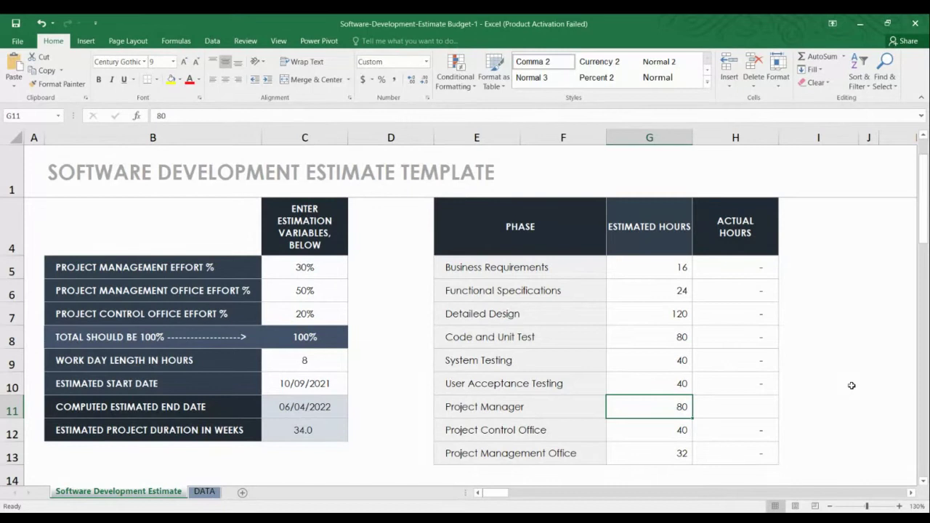
pyautogui.press('Right')
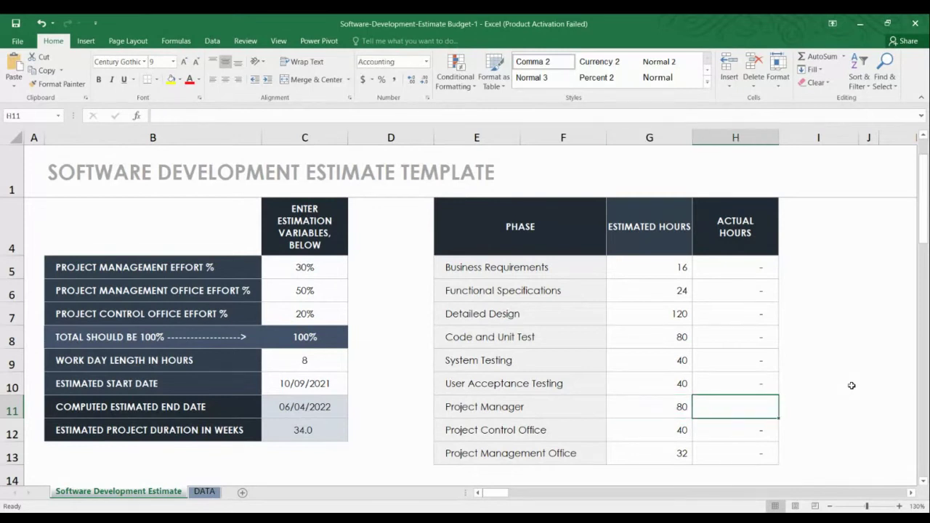
pyautogui.press('Left')
pyautogui.press('Left')
pyautogui.press('Left')
pyautogui.press('Left')
pyautogui.press('Up')
pyautogui.press('Up')
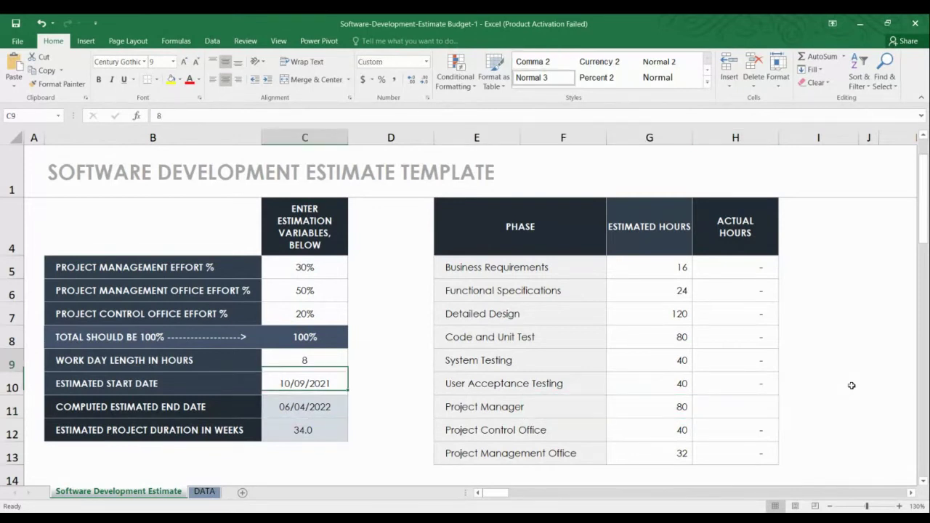
pyautogui.press('Up')
pyautogui.press('Up')
pyautogui.press('Up')
pyautogui.press('Up')
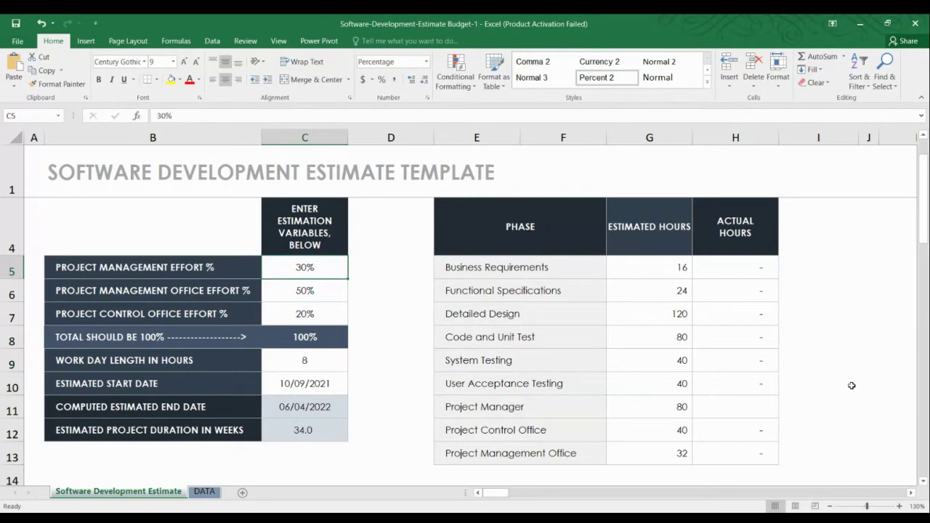
pyautogui.press('Down')
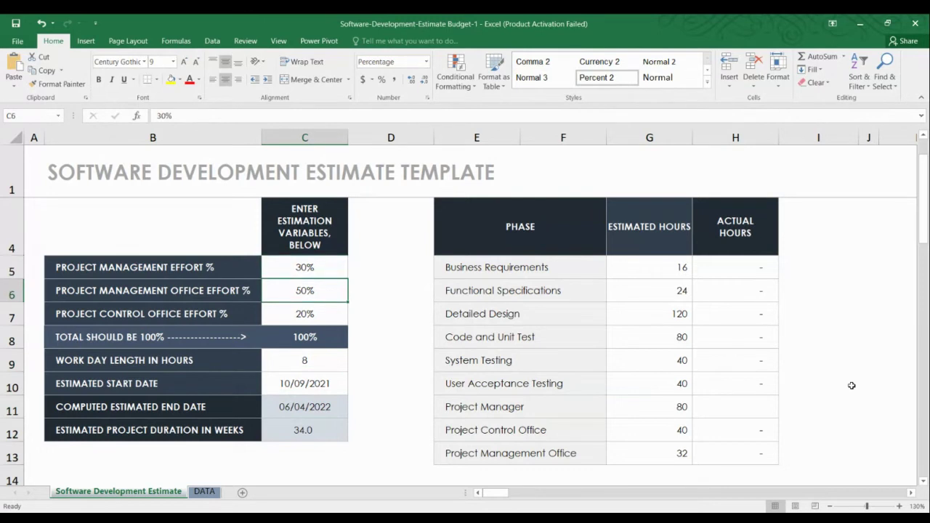
pyautogui.press('Down')
pyautogui.press('Down')
pyautogui.press('Right')
pyautogui.press('Right')
pyautogui.press('Right')
pyautogui.press('Right')
pyautogui.press('Down')
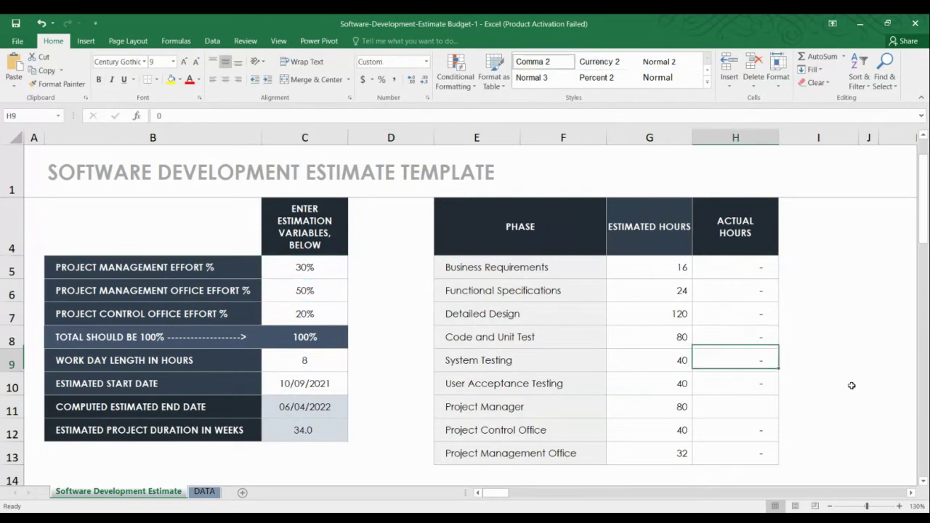
pyautogui.press('Down')
pyautogui.press('Down')
pyautogui.press('Down')
pyautogui.press('Up')
pyautogui.press('Up')
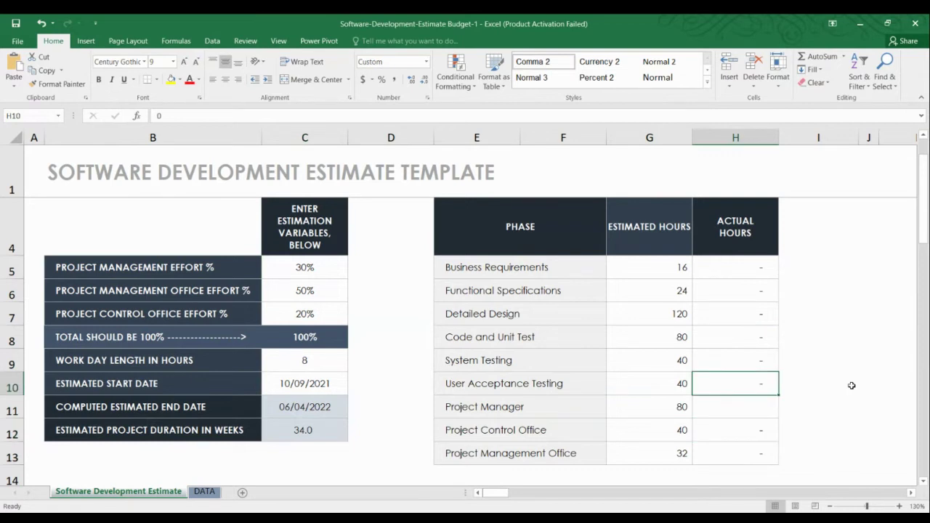
pyautogui.press('Down')
# Enter =SUM(G5:G13)/100*30 in H11 so Project Manager actual hours show 141.60.
pyautogui.write('=')
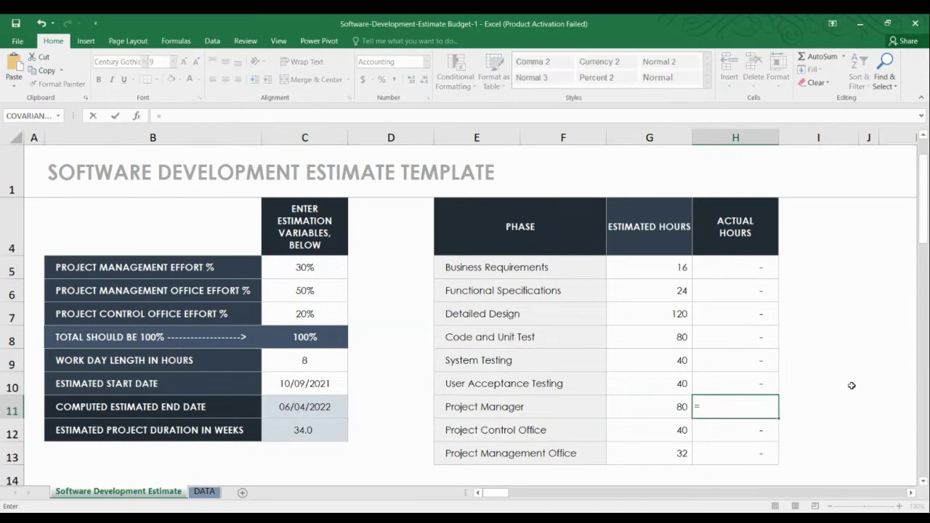
pyautogui.write('s')
pyautogui.write('um(')
pyautogui.write('g5')
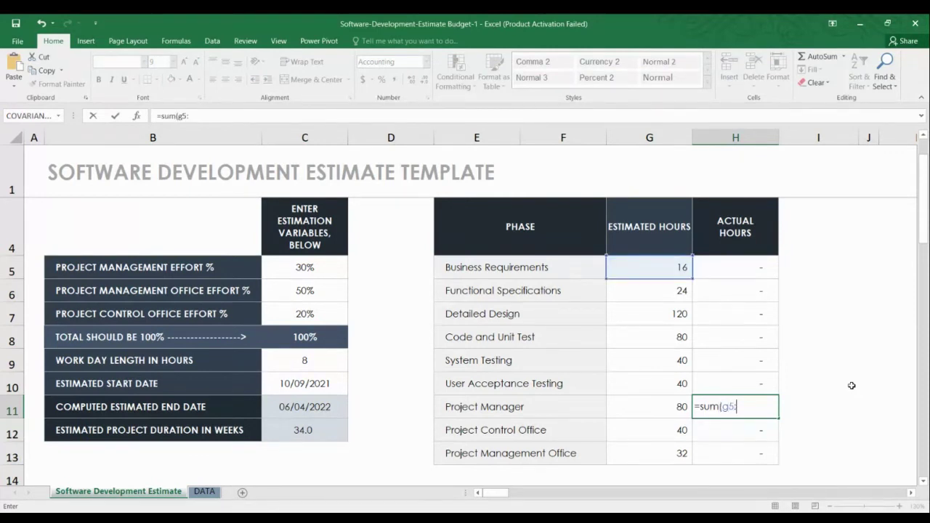
pyautogui.write(':g13')
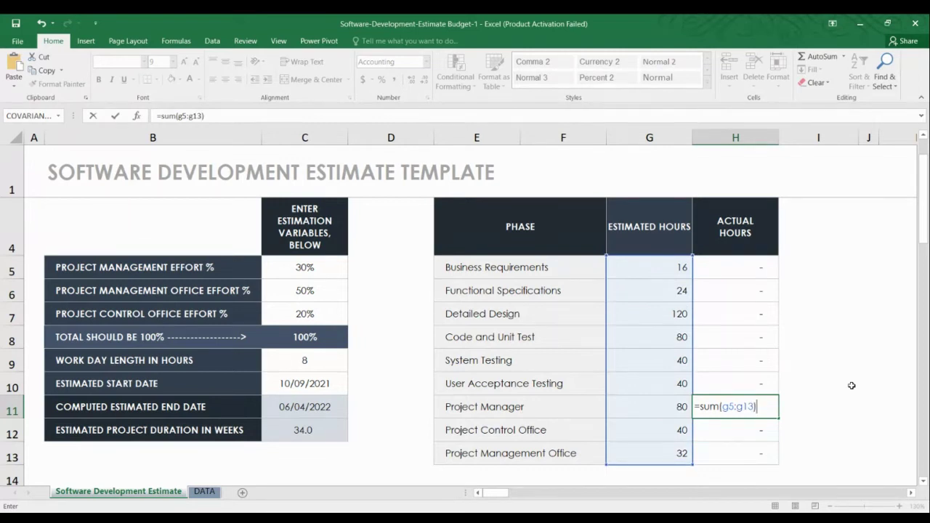
pyautogui.write('/100')
pyautogui.write('*')
pyautogui.write('30')
pyautogui.press('Return')
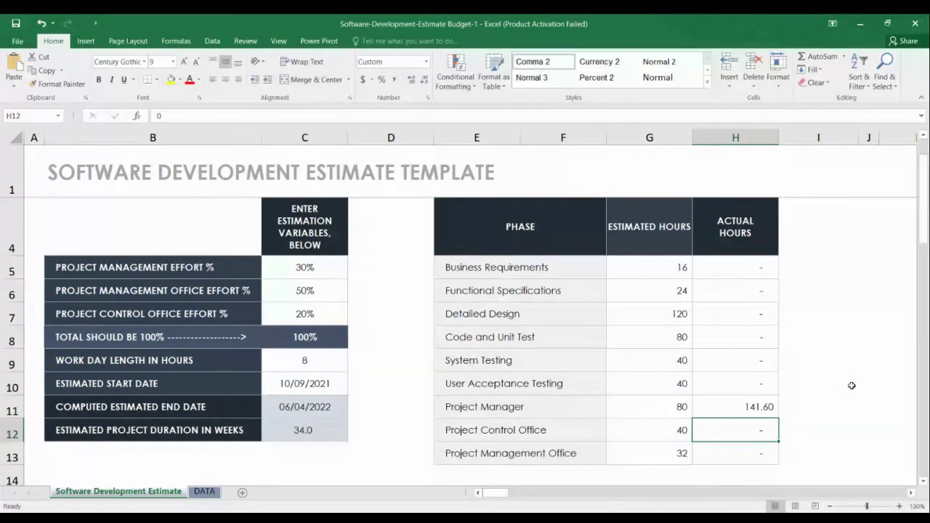
pyautogui.press('Up')
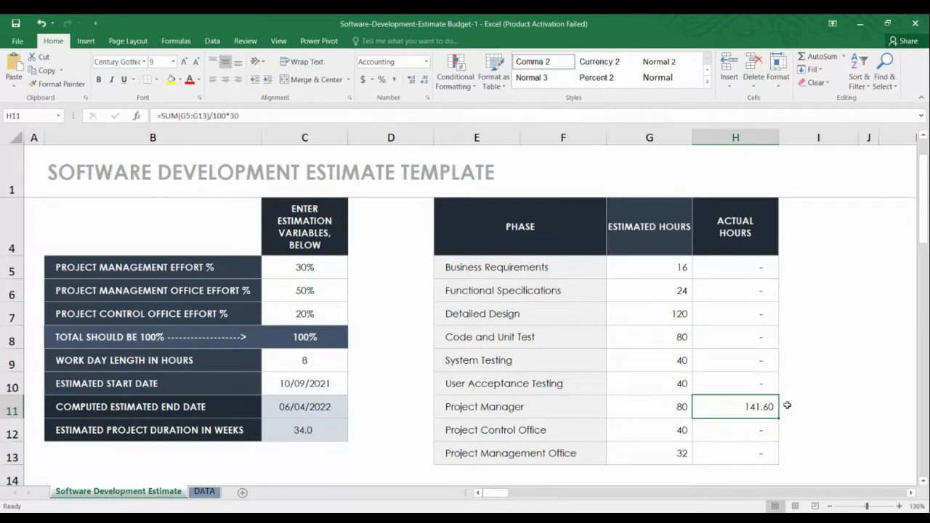
pyautogui.click(747, 433)
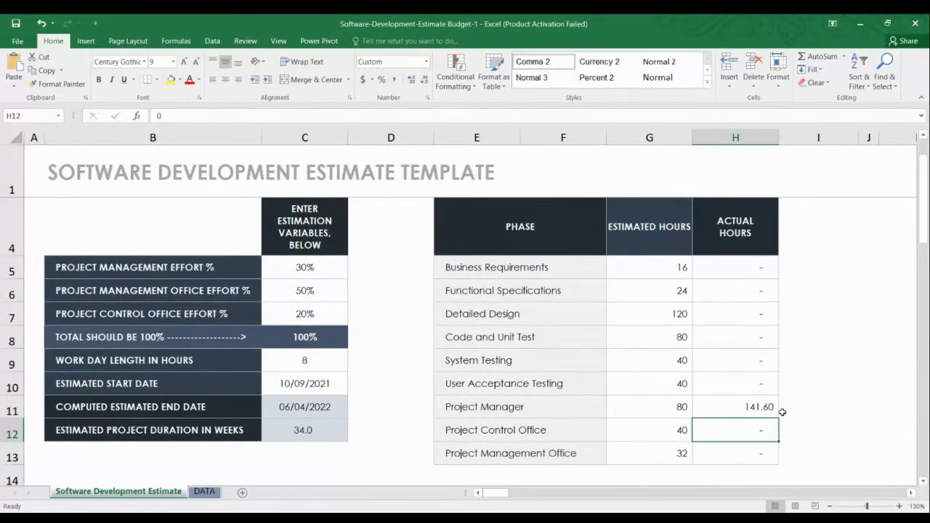
# Fill the H11 formula down through H13 and begin editing H12's formula.
pyautogui.click(774, 411)
pyautogui.moveTo(780, 418); pyautogui.dragTo(779, 463)
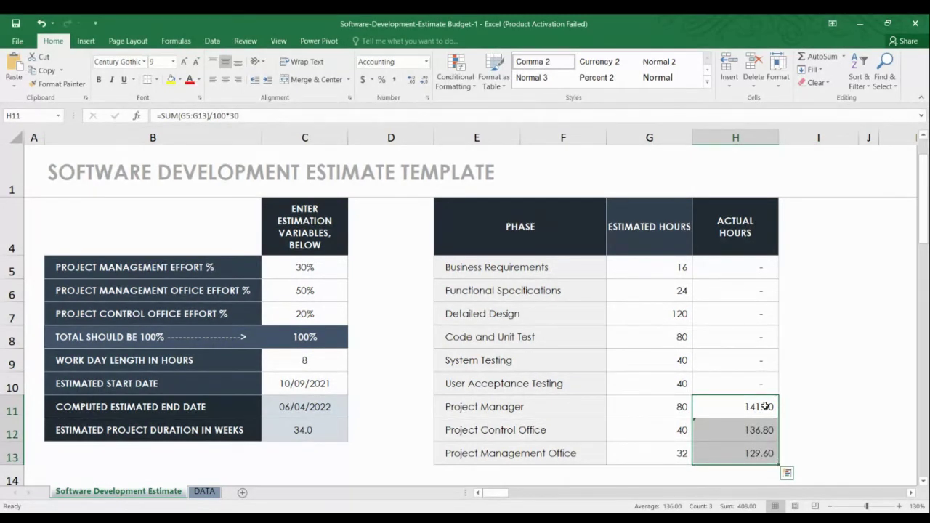
pyautogui.click(766, 406)
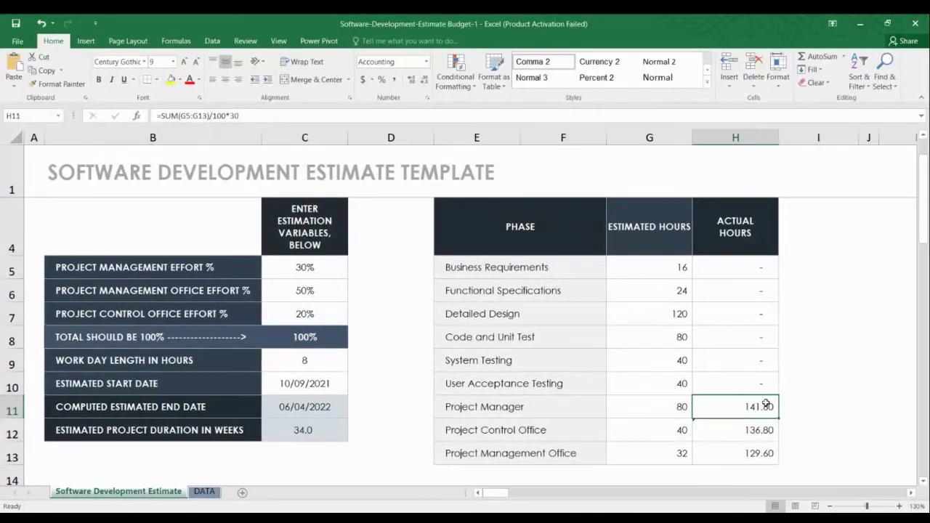
pyautogui.click(757, 433)
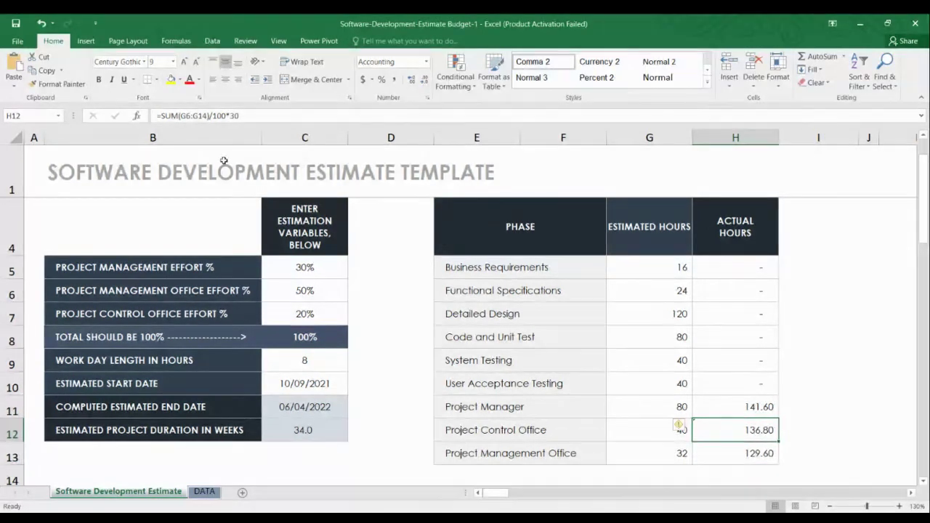
pyautogui.click(188, 116)
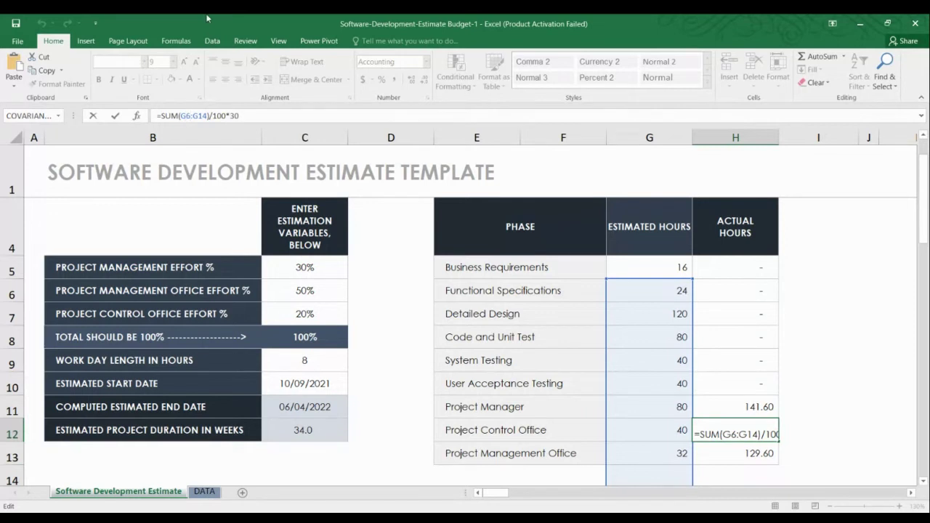
# Correct H12's range to =SUM(G5:G13)/100*30, giving Project Control Office 94.40.
pyautogui.press('BackSpace')
pyautogui.write('5')
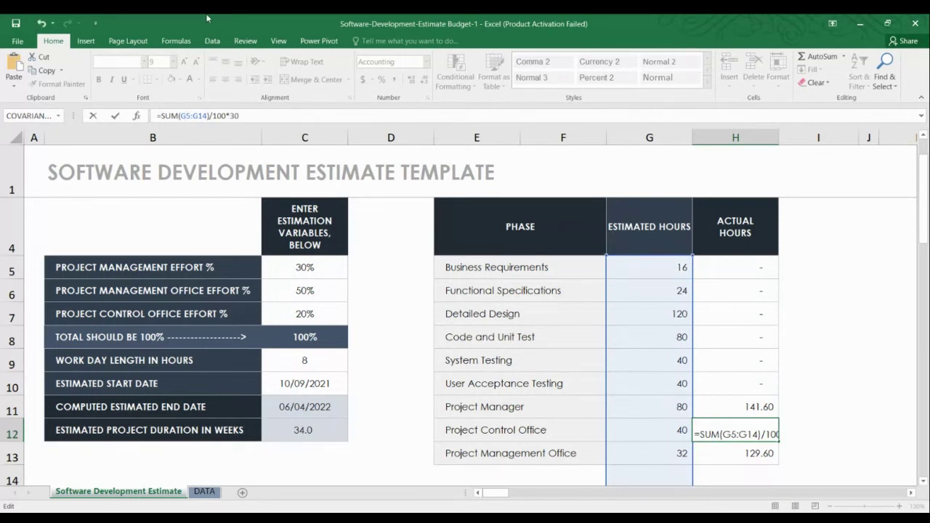
pyautogui.press('BackSpace')
pyautogui.write('3')
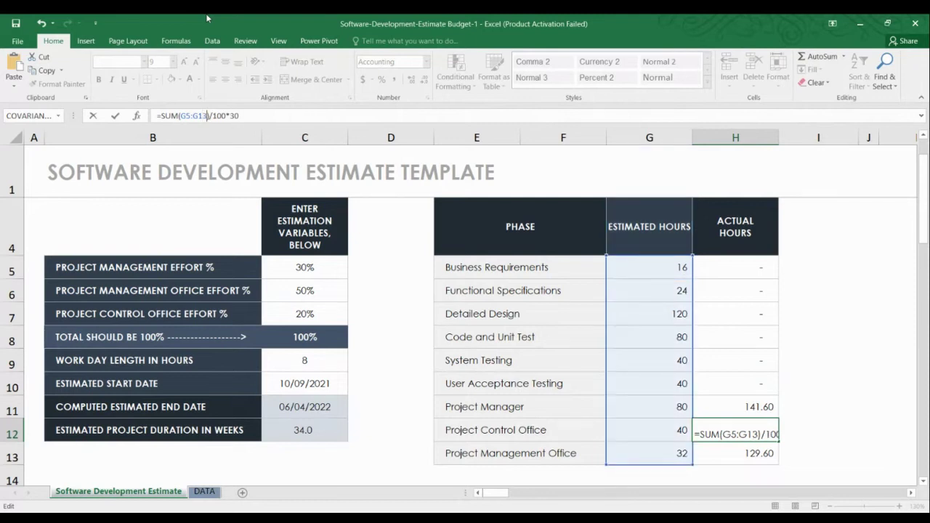
pyautogui.press('End')
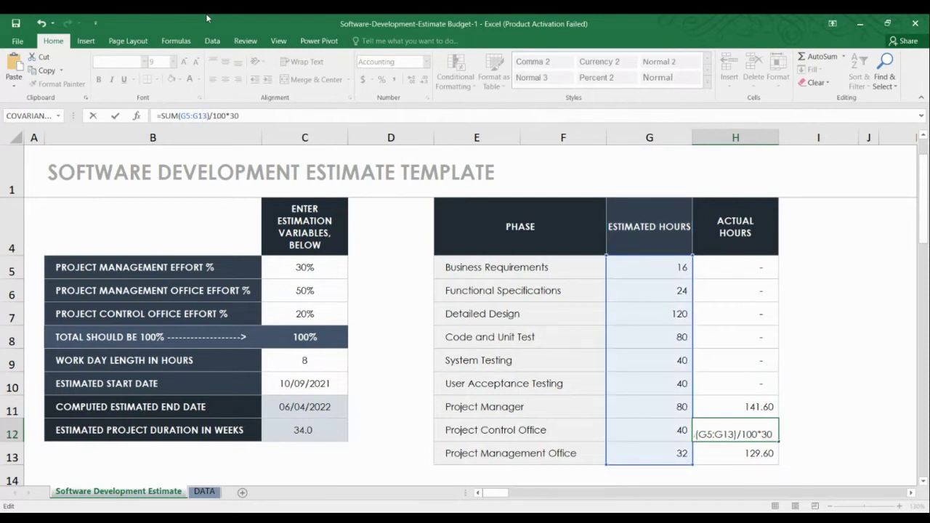
pyautogui.press('Return')
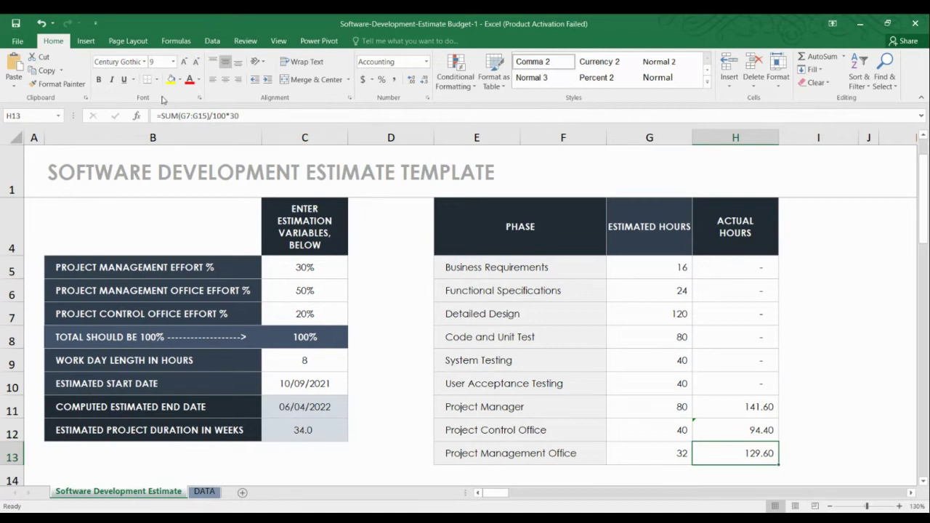
# Change H13 to =SUM(G5:G13)/100*50, giving Project Management Office 236.00.
pyautogui.click(191, 115)
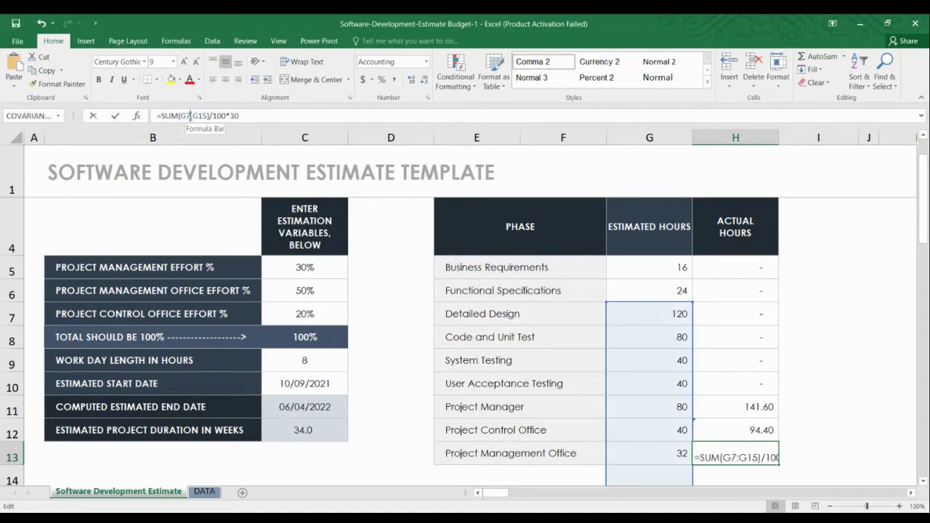
pyautogui.press('BackSpace')
pyautogui.write('5')
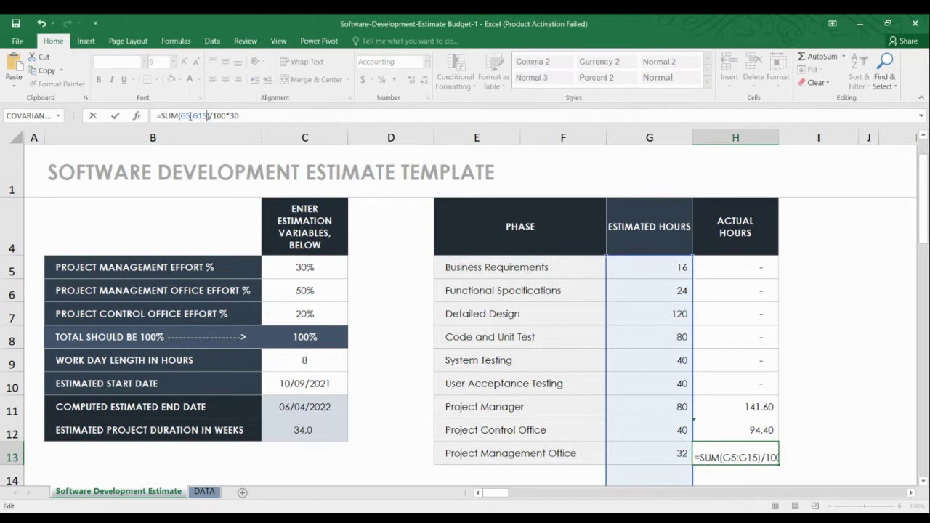
pyautogui.press('BackSpace')
pyautogui.write('3')
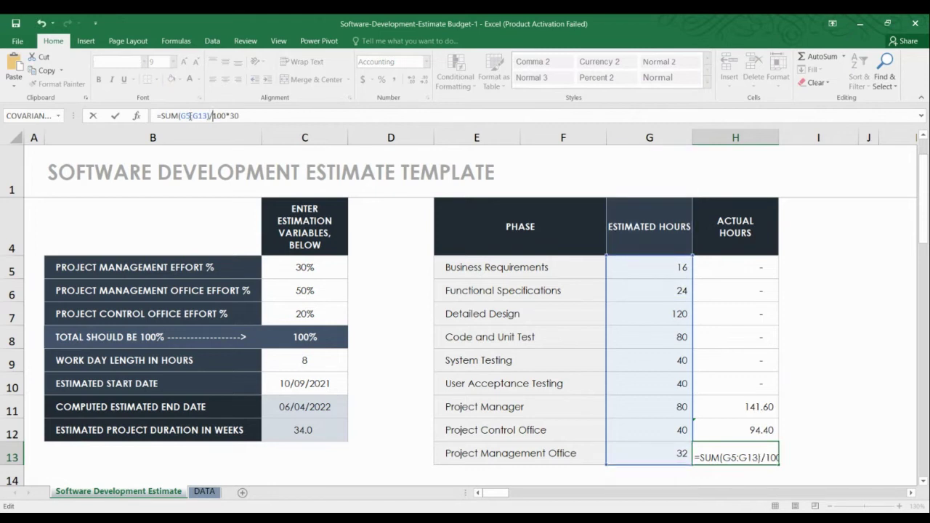
pyautogui.press('Right')
pyautogui.press('Right')
pyautogui.press('Right')
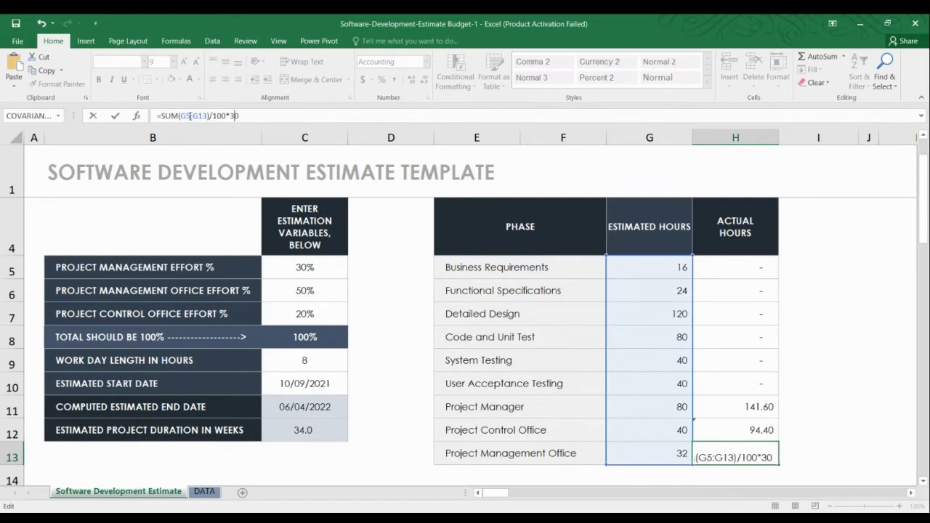
pyautogui.press('Delete')
pyautogui.write('5')
pyautogui.press('Return')
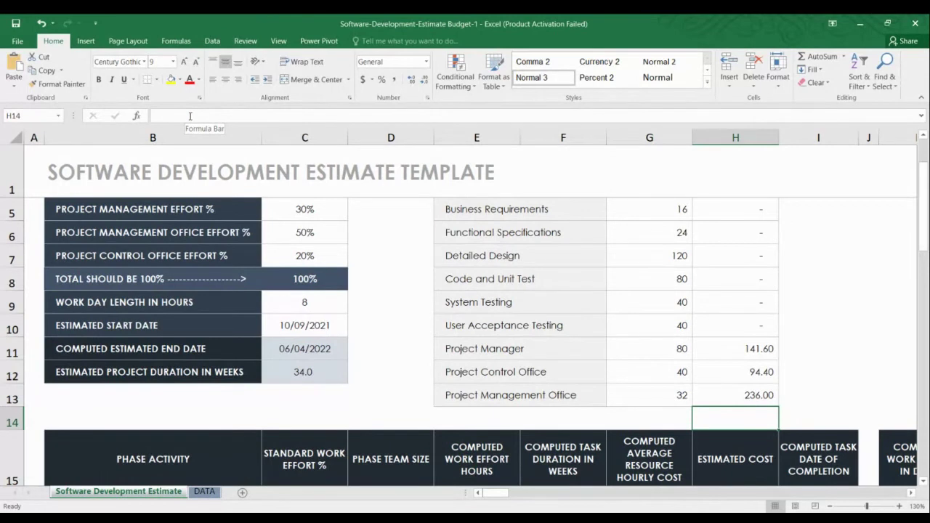
pyautogui.click(686, 396)
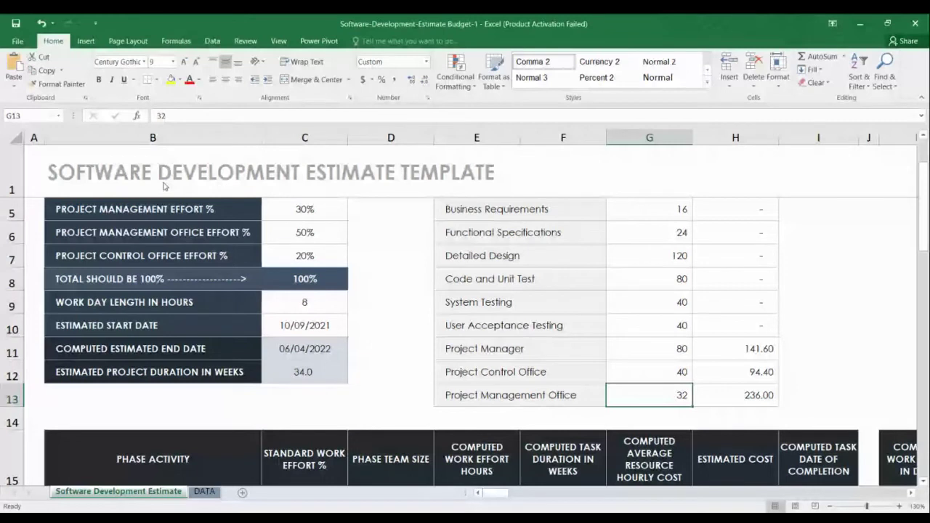
pyautogui.scroll(-3, 282, 294)
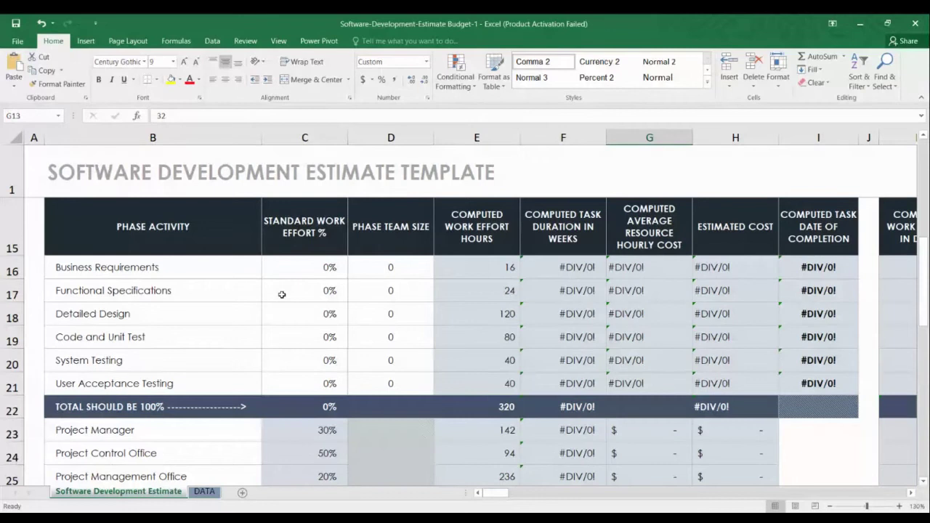
pyautogui.scroll(2, 281, 294)
pyautogui.scroll(2, 282, 294)
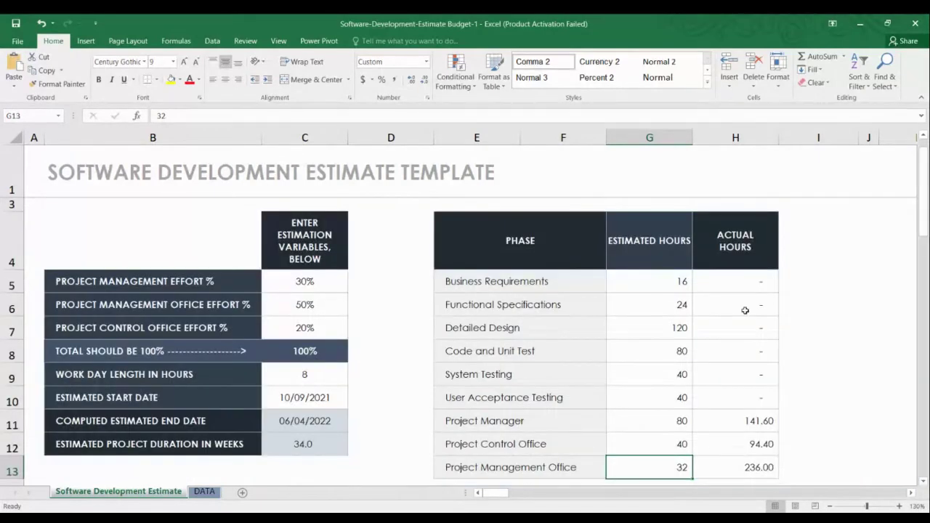
pyautogui.click(754, 281)
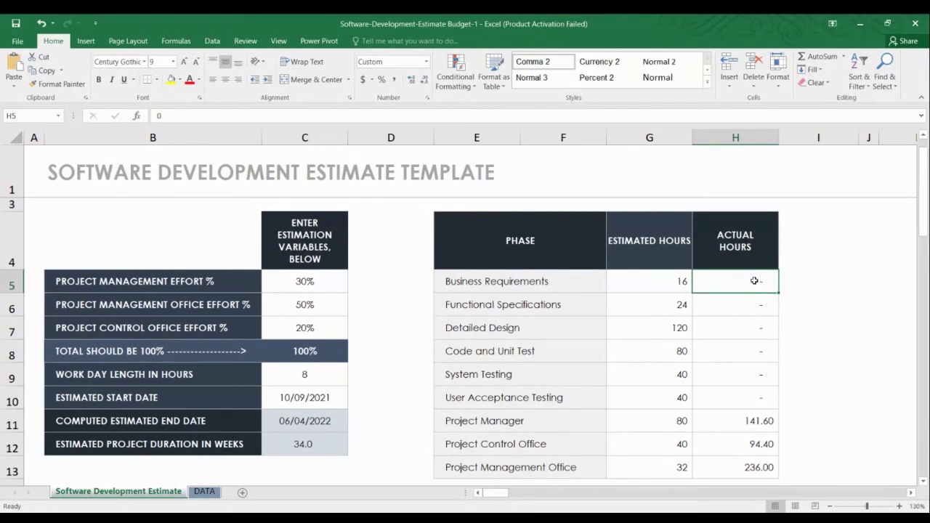
pyautogui.scroll(-1, 754, 280)
pyautogui.scroll(-8, 754, 279)
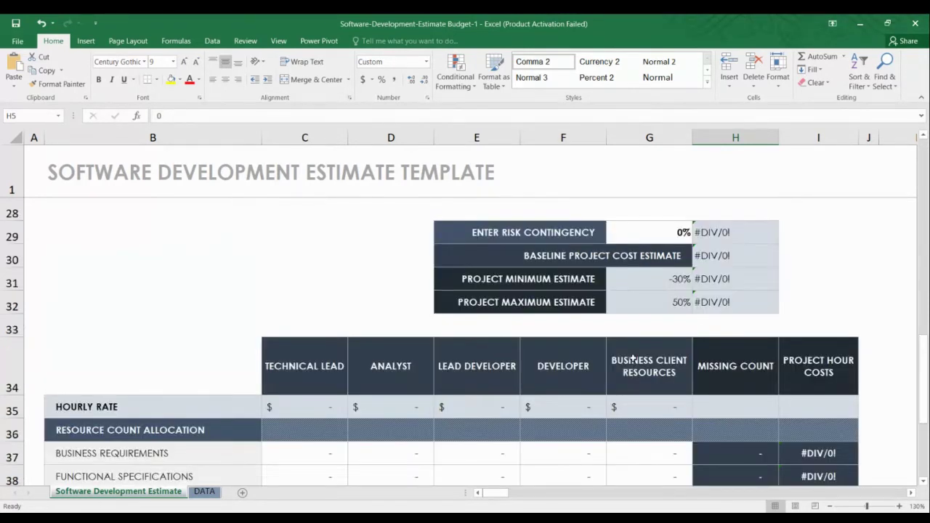
pyautogui.scroll(-1, 633, 359)
pyautogui.scroll(3, 633, 358)
pyautogui.scroll(7, 633, 359)
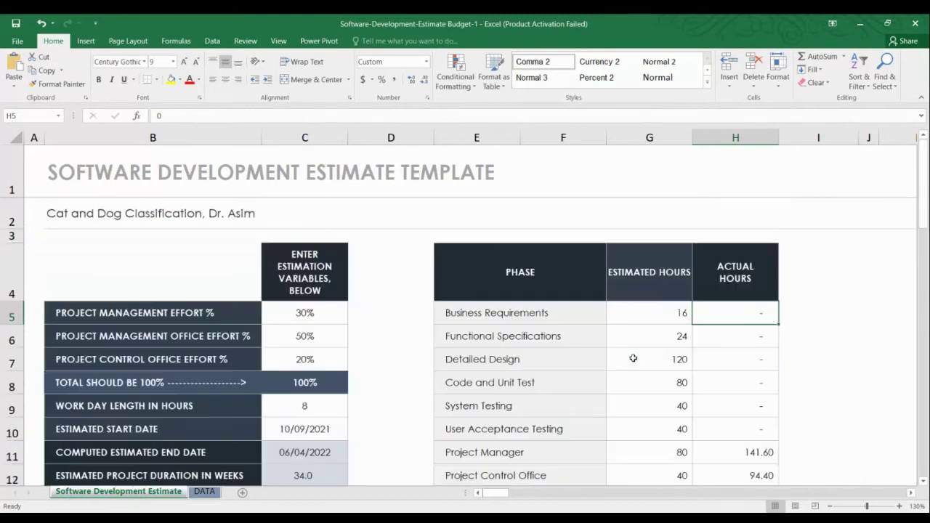
pyautogui.scroll(-1, 563, 353)
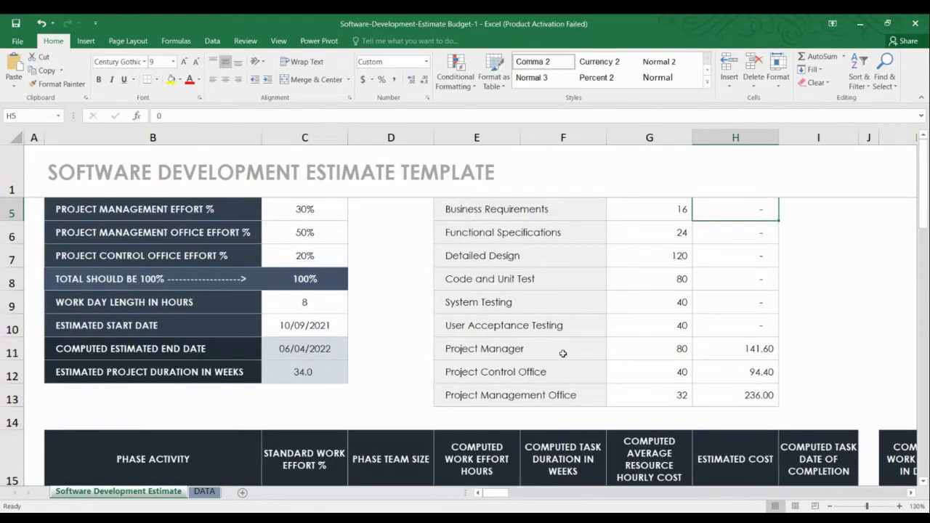
pyautogui.scroll(-2, 562, 354)
pyautogui.scroll(-1, 563, 353)
pyautogui.scroll(-1, 563, 353)
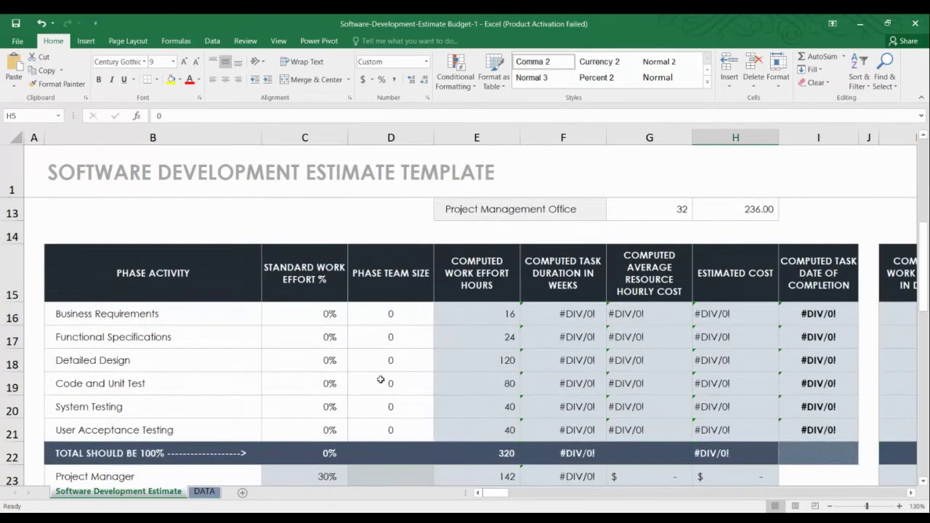
pyautogui.click(313, 313)
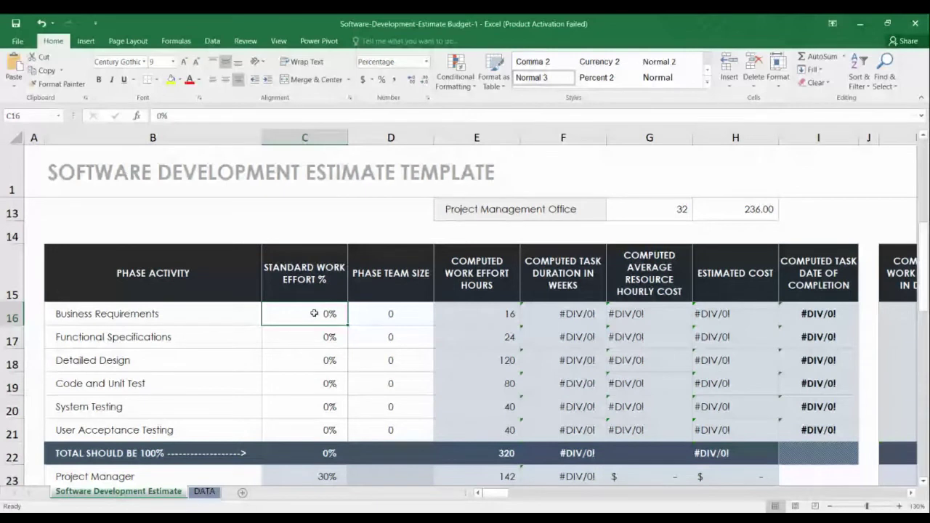
pyautogui.write('=')
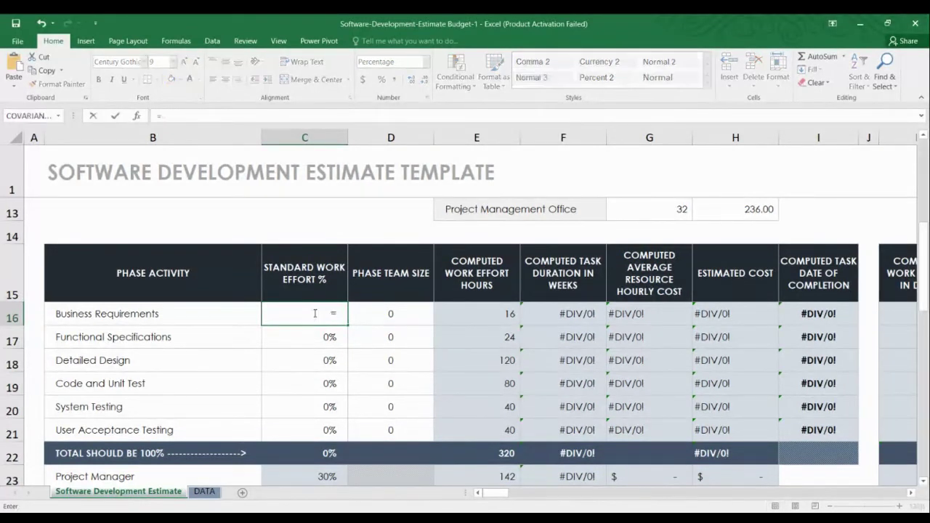
pyautogui.scroll(1, 315, 313)
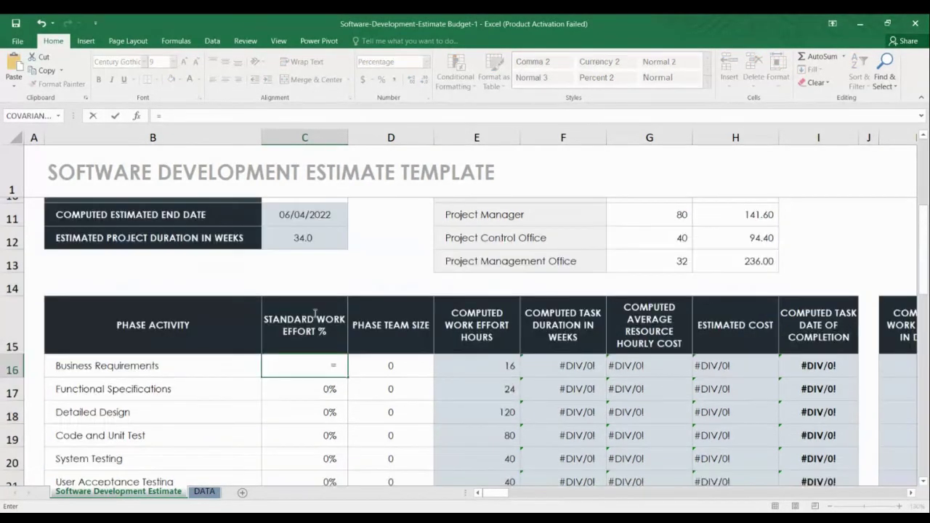
pyautogui.scroll(3, 314, 313)
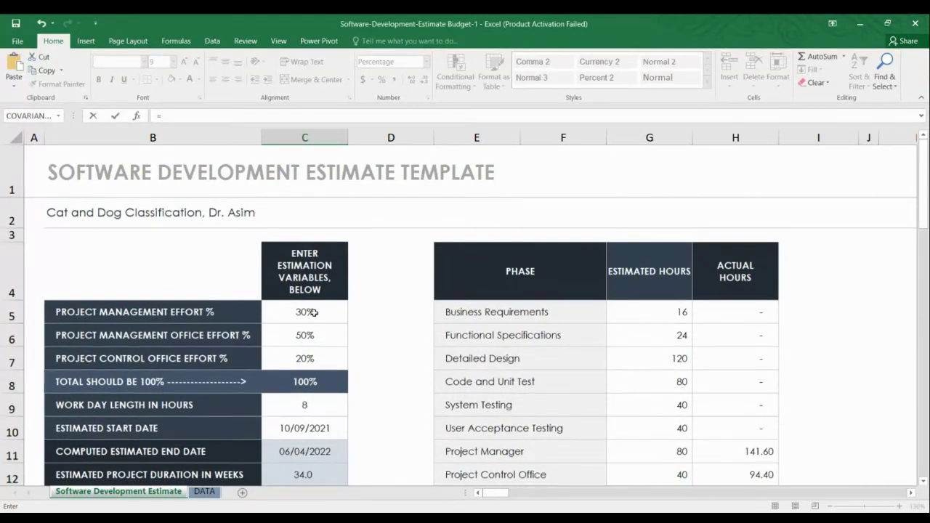
pyautogui.scroll(-1, 314, 312)
pyautogui.scroll(-2, 314, 313)
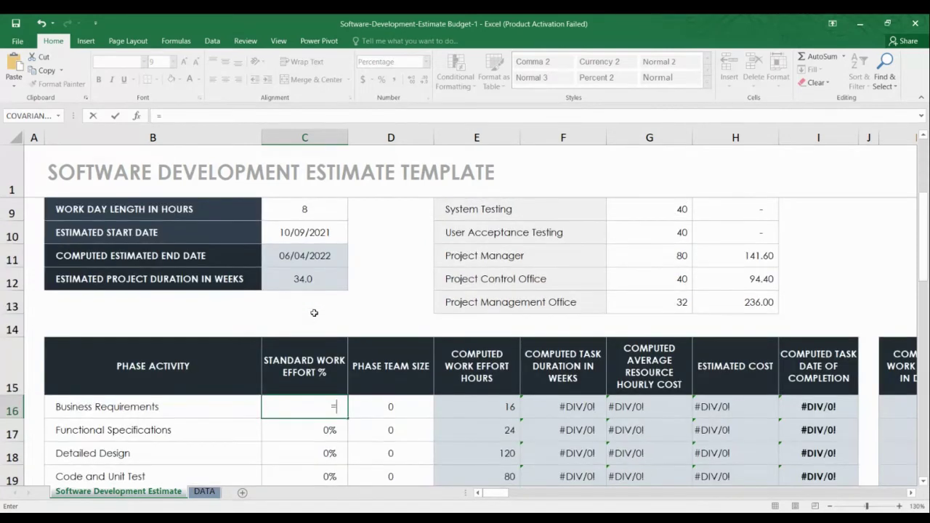
pyautogui.press('Escape')
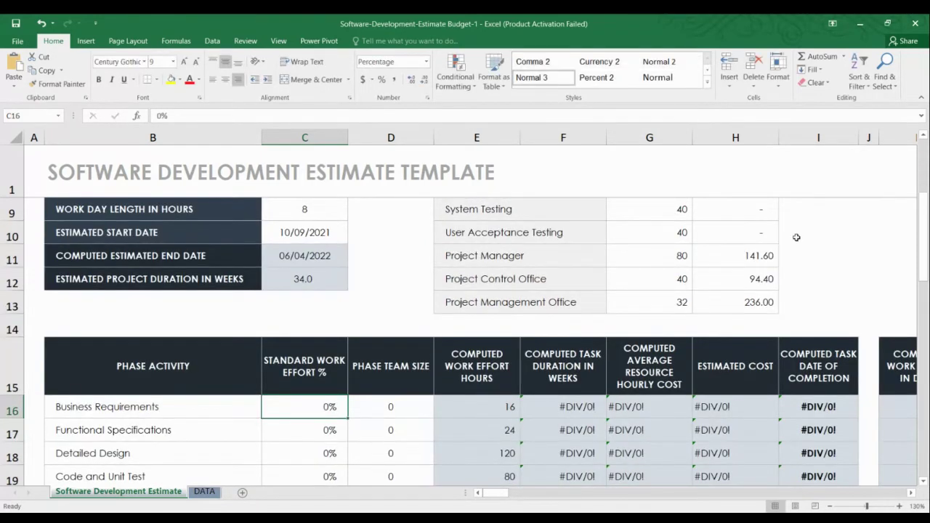
pyautogui.click(747, 259)
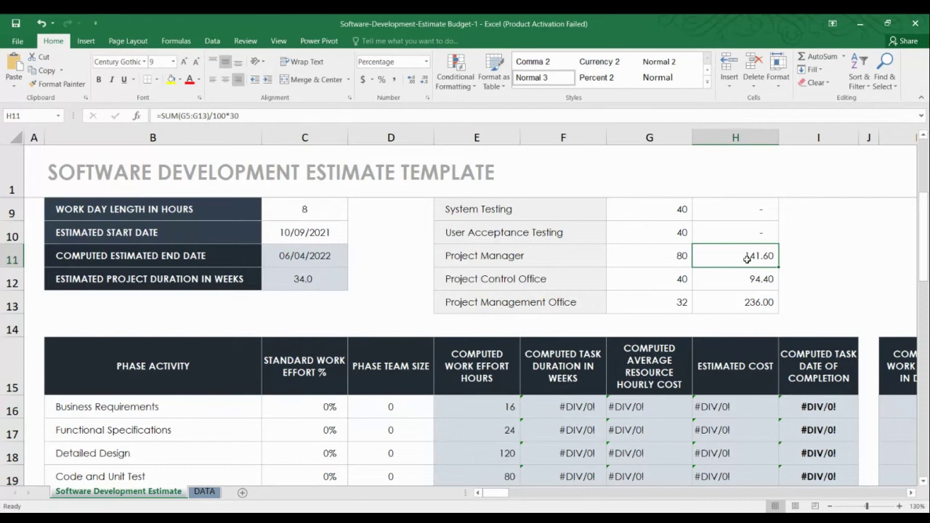
# Start the overhead SUM ranges at G11, giving 45.60, 30.40 and 76.00 actual hours.
pyautogui.click(191, 114)
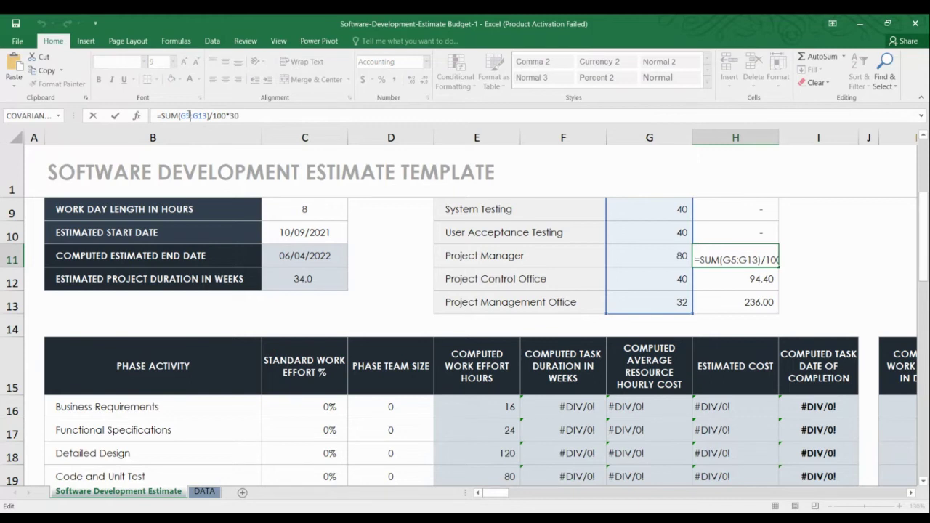
pyautogui.press('BackSpace')
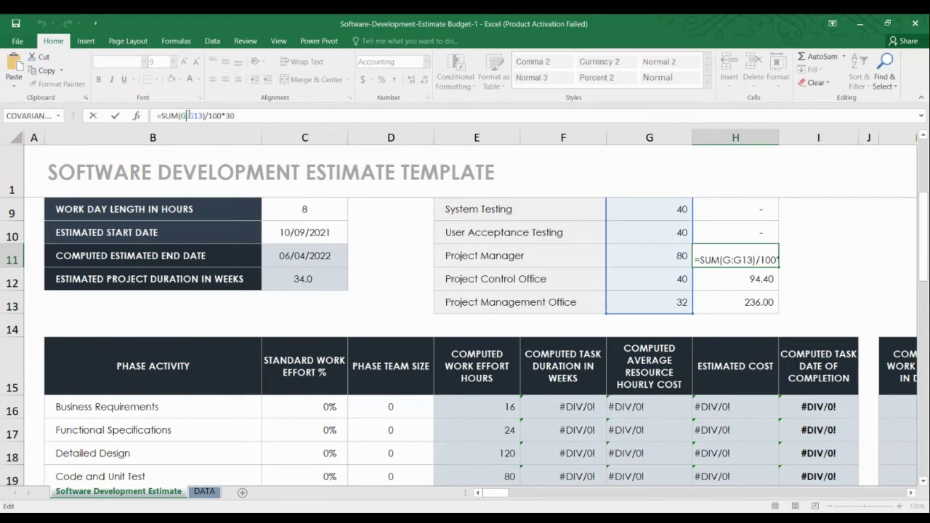
pyautogui.write('11')
pyautogui.press('Return')
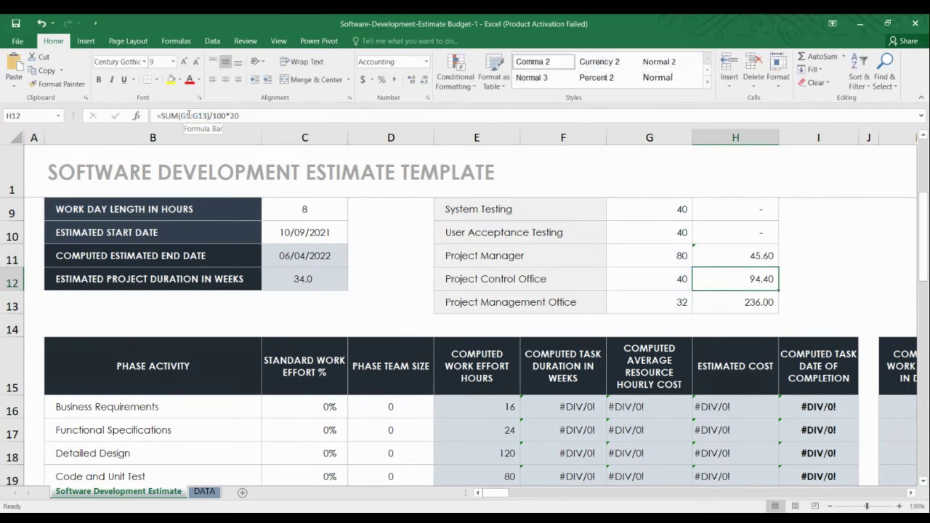
pyautogui.click(188, 116)
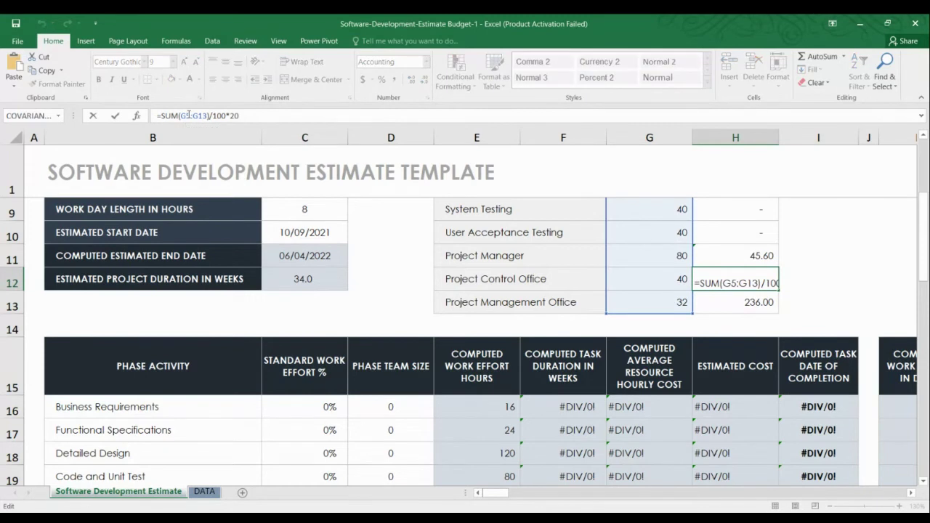
pyautogui.press('BackSpace')
pyautogui.write('11')
pyautogui.press('Return')
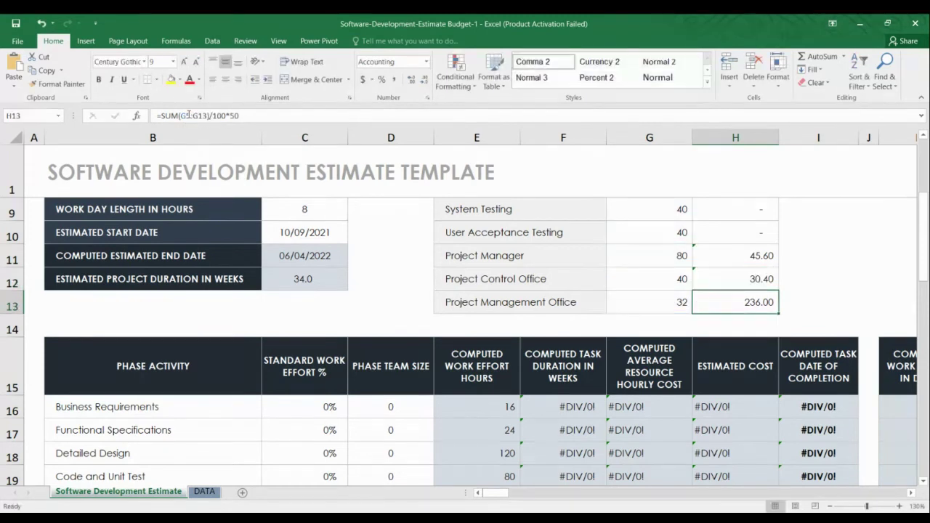
pyautogui.click(188, 115)
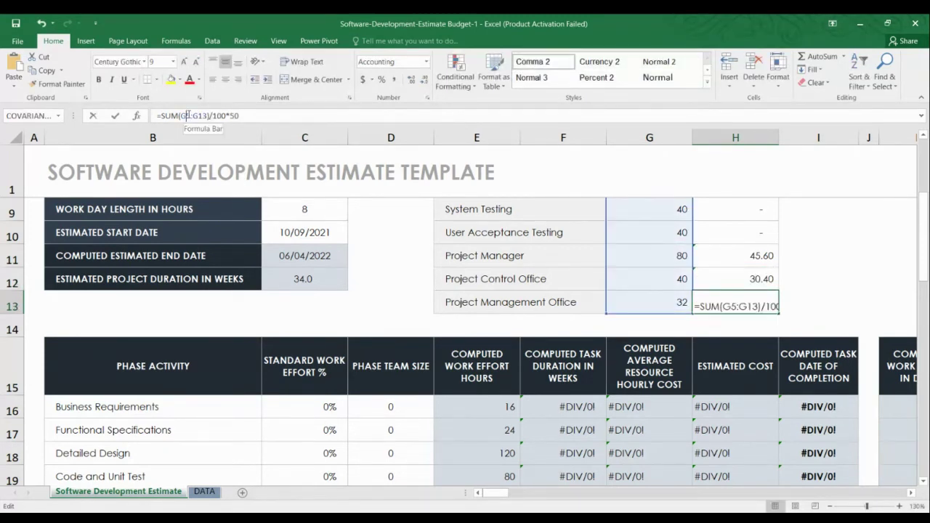
pyautogui.press('BackSpace')
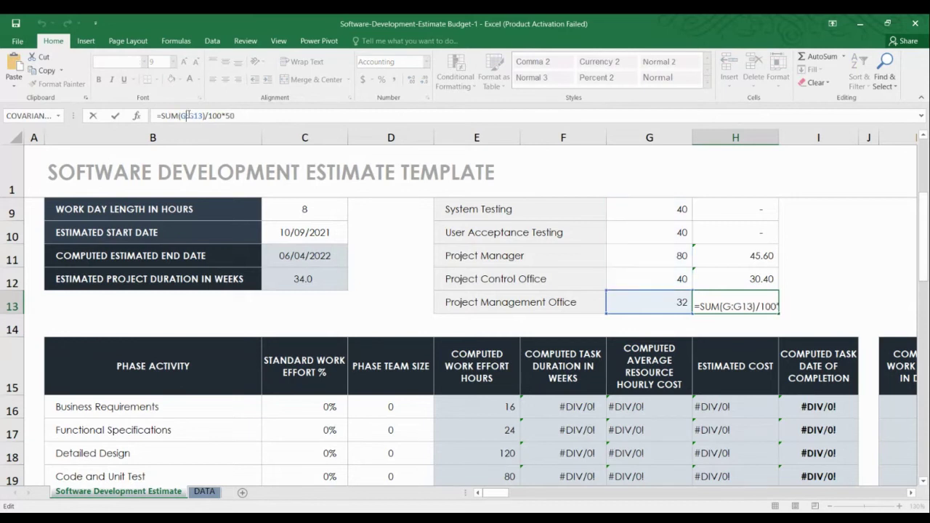
pyautogui.write('11')
pyautogui.press('Return')
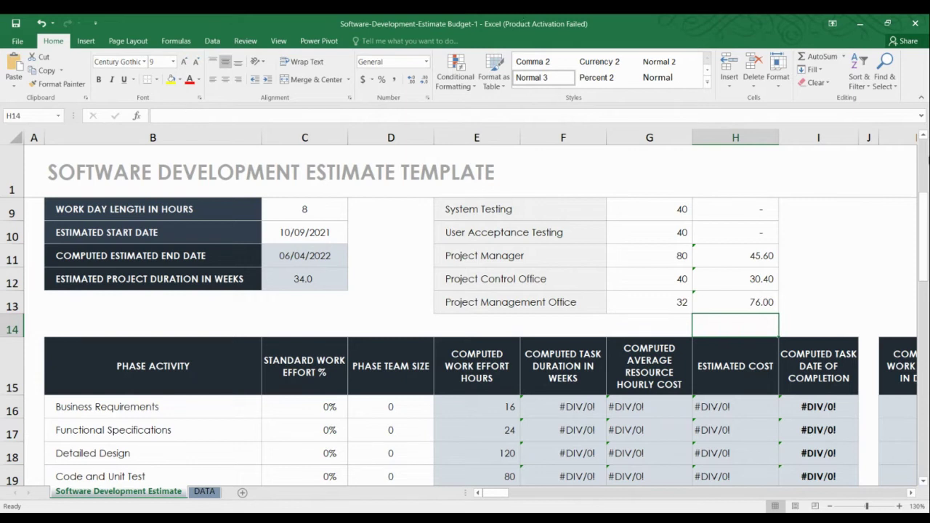
# Begin a formula with = in cell I5 beside Business Requirements.
pyautogui.scroll(2, 802, 213)
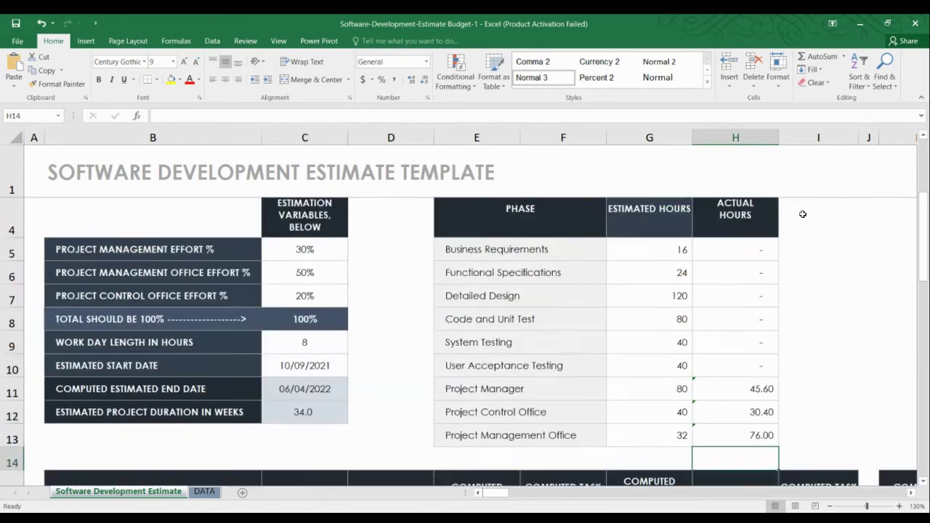
pyautogui.click(797, 274)
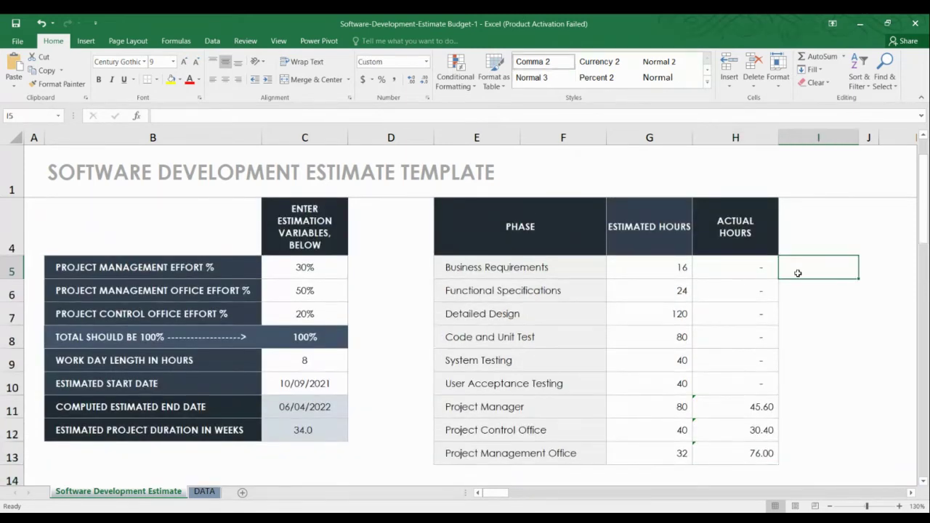
pyautogui.write('=')
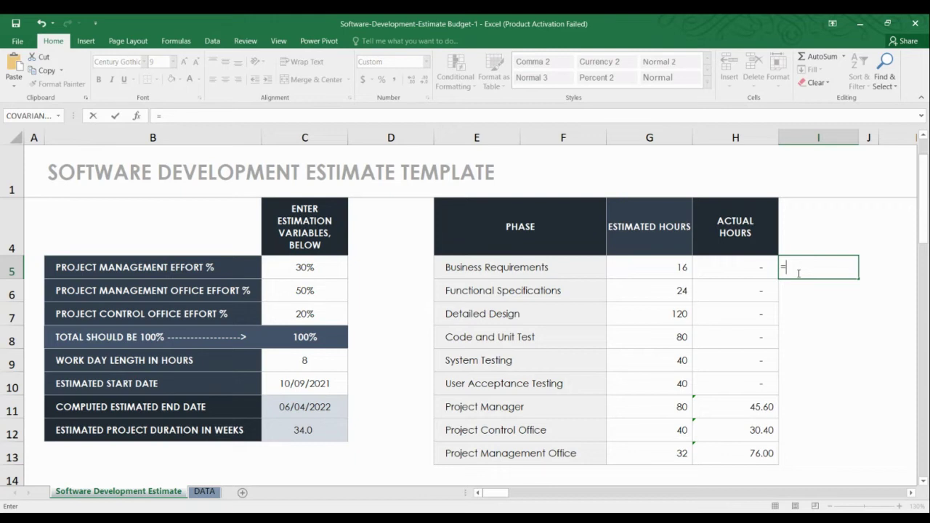
# Enter =G5/SUM(G5:G10)*100 in I5, showing Business Requirements' share of phase hours.
pyautogui.write('g')
pyautogui.write('5')
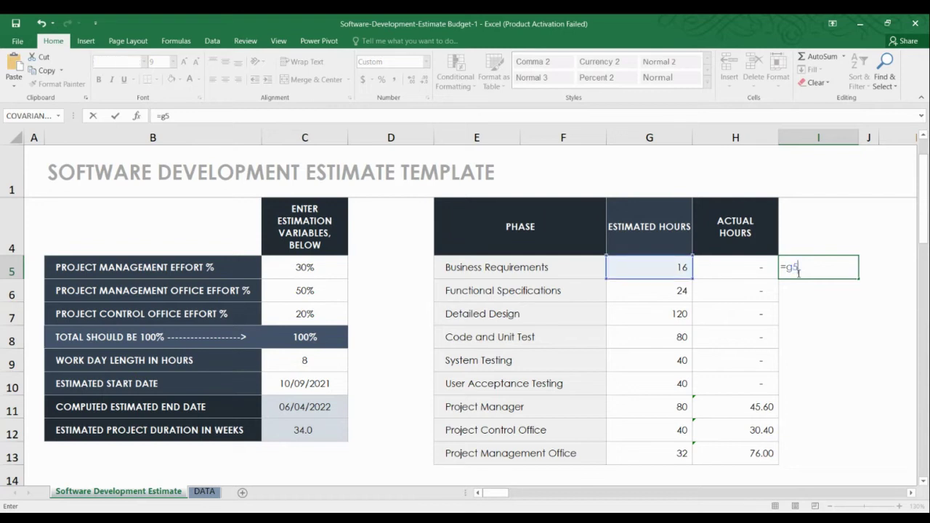
pyautogui.write('/g')
pyautogui.press('BackSpace')
pyautogui.write('su')
pyautogui.write('m(g5')
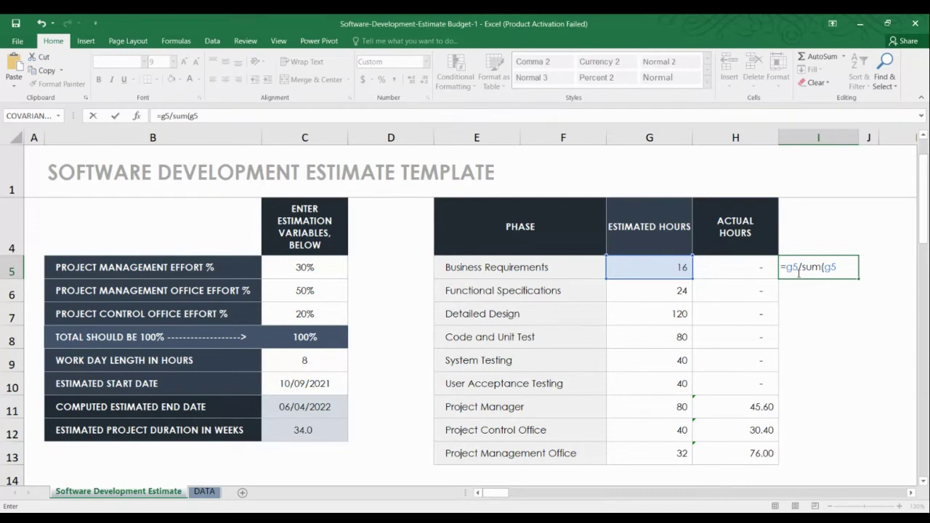
pyautogui.write(':')
pyautogui.write('g1')
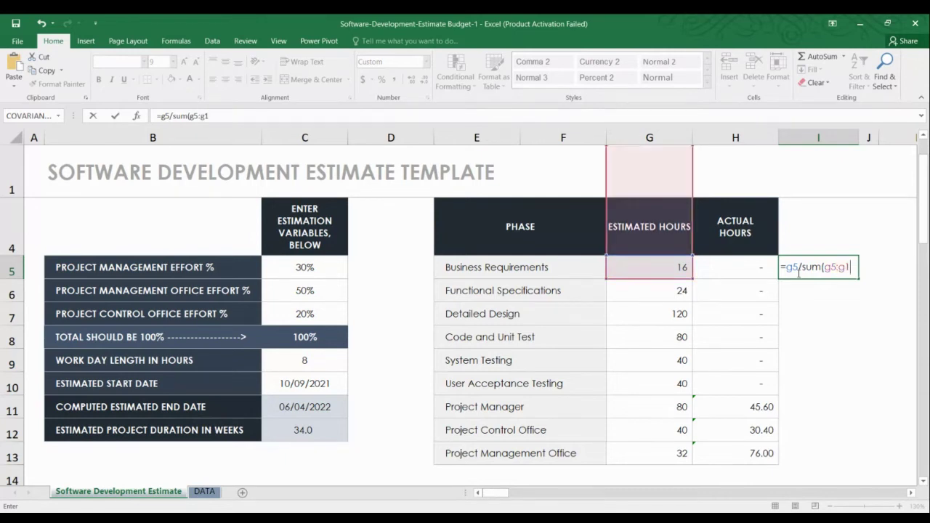
pyautogui.write('0')
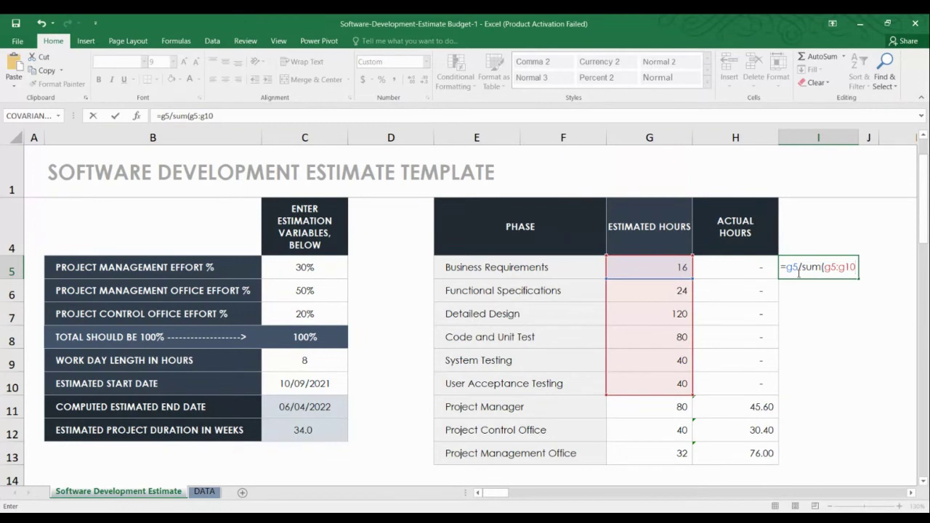
pyautogui.write(')*')
pyautogui.write('1')
pyautogui.write('0')
pyautogui.press('BackSpace')
pyautogui.press('BackSpace')
pyautogui.write('100')
pyautogui.press('Return')
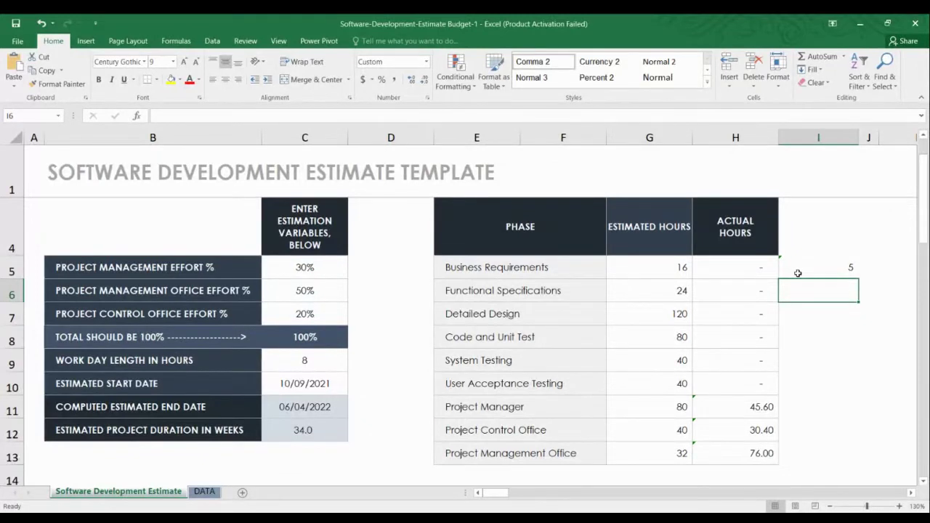
# Try Update Formula to Include Cells on I5's error tag, then undo it.
pyautogui.click(798, 272)
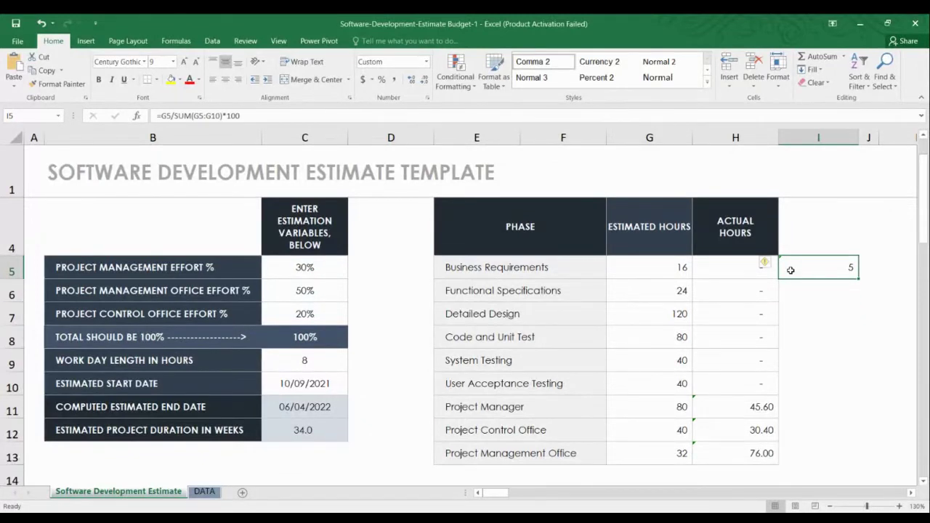
pyautogui.click(767, 260)
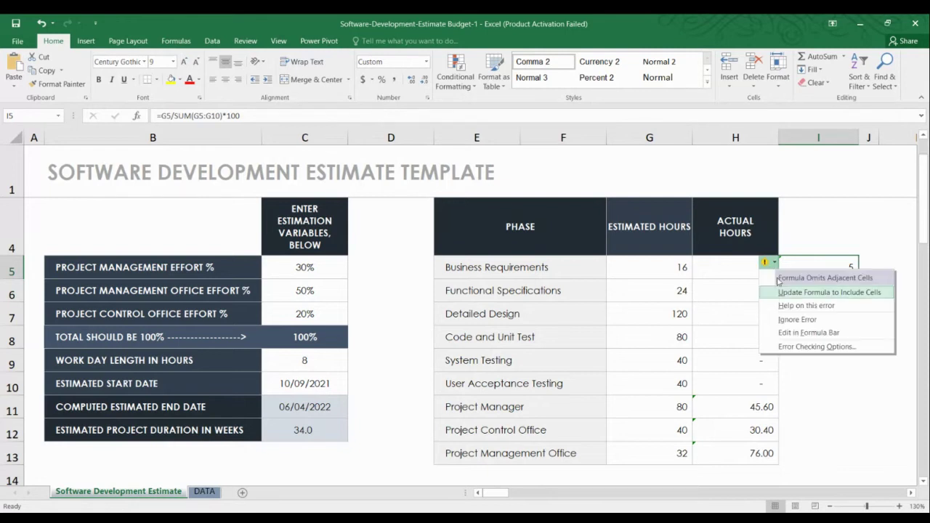
pyautogui.click(781, 293)
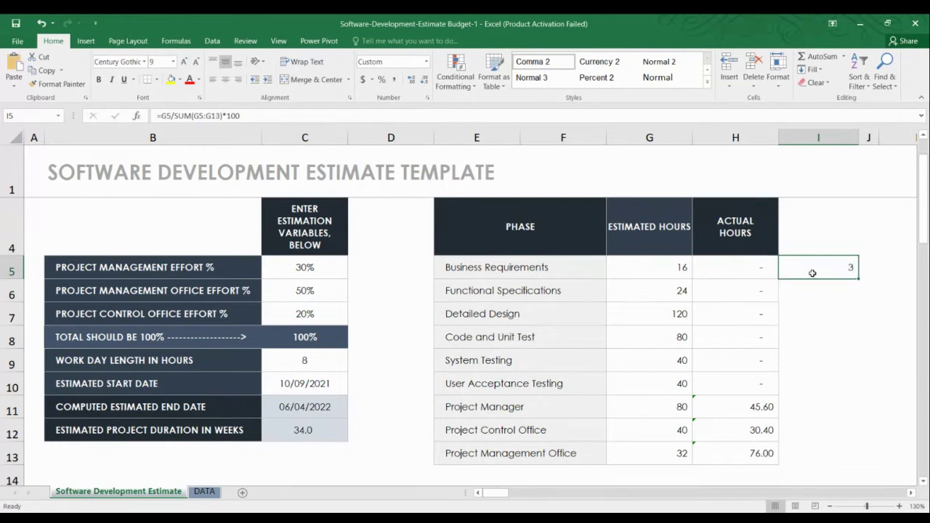
pyautogui.click(886, 254)
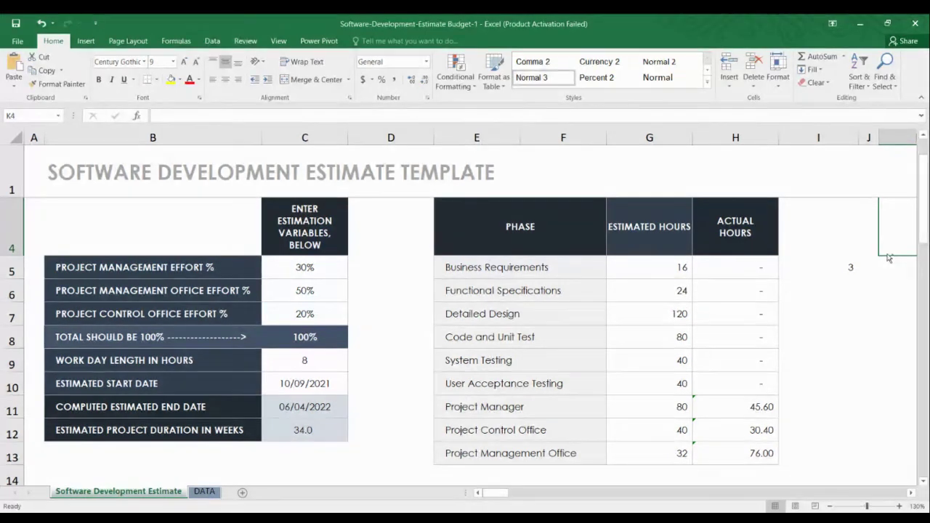
pyautogui.hotkey('ctrl', 'z')
# Enter 5% as the Business Requirements standard work effort in C16.
pyautogui.scroll(-3, 888, 256)
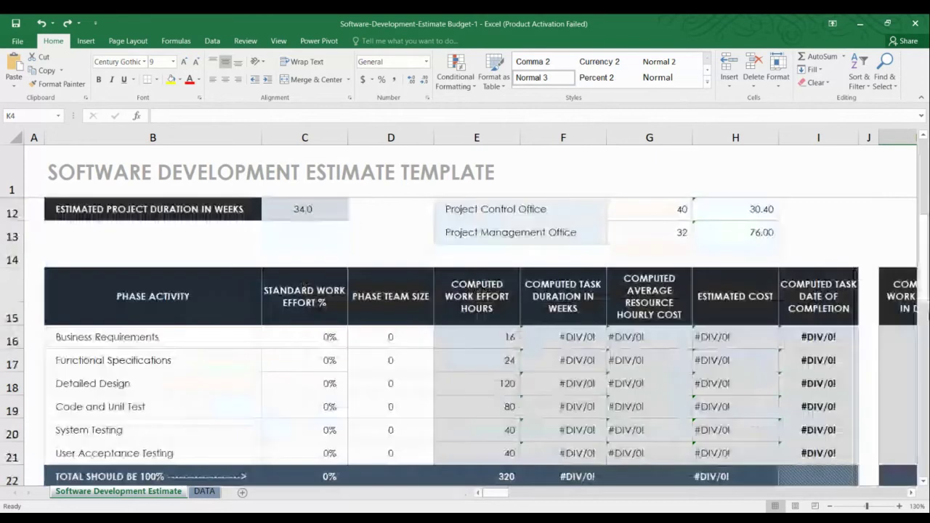
pyautogui.click(324, 336)
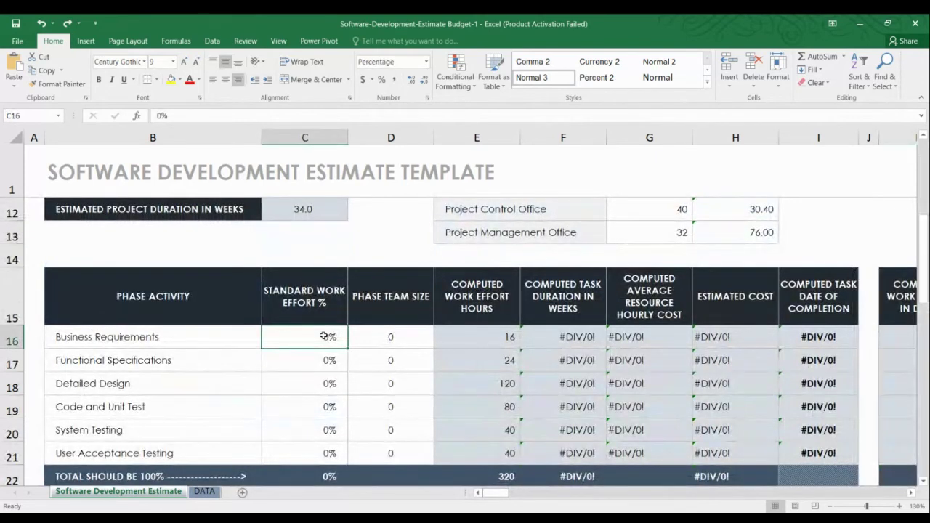
pyautogui.write('5')
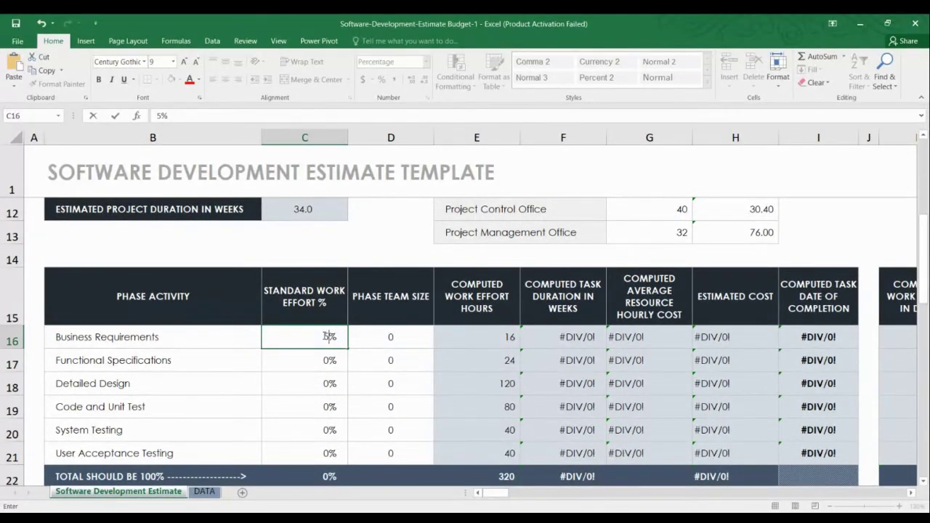
pyautogui.click(395, 337)
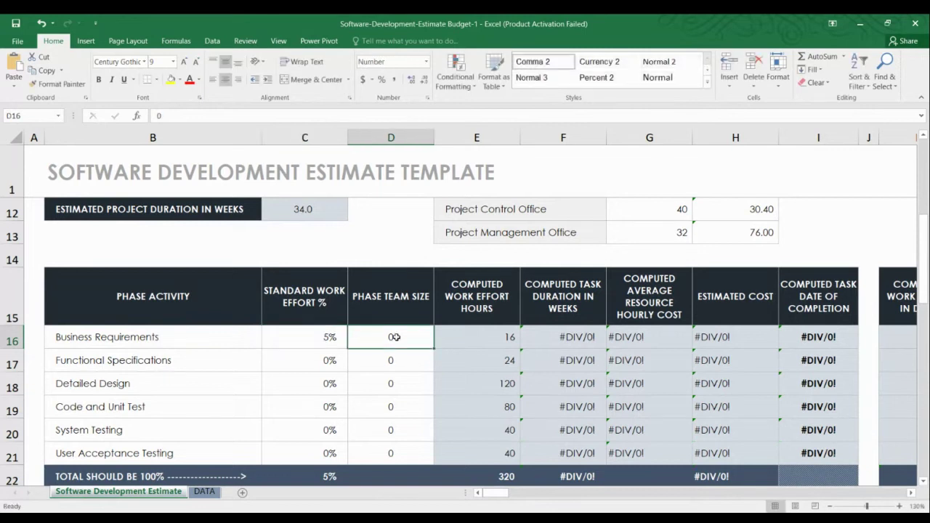
# Enter a team size of 3 in D16 for the Business Requirements phase.
pyautogui.write('3')
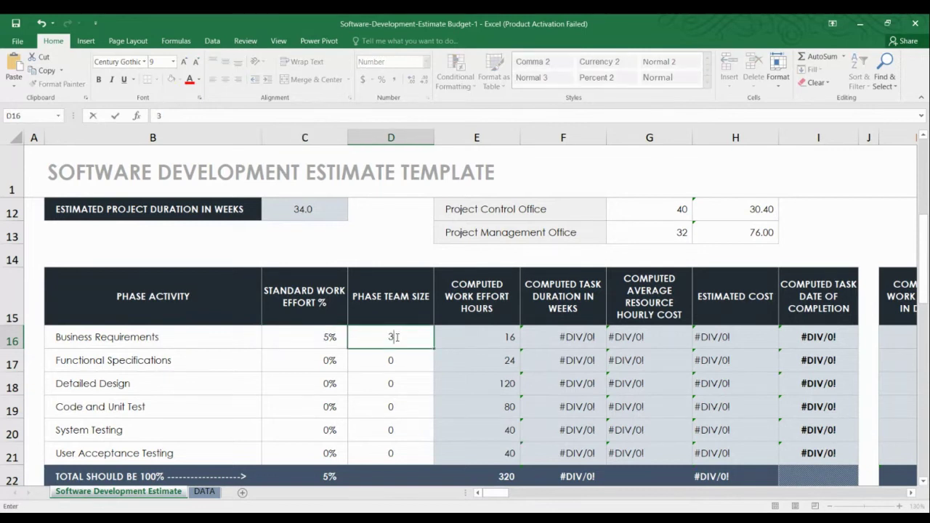
pyautogui.hotkey('ctrl', 'Return')
pyautogui.press('Return')
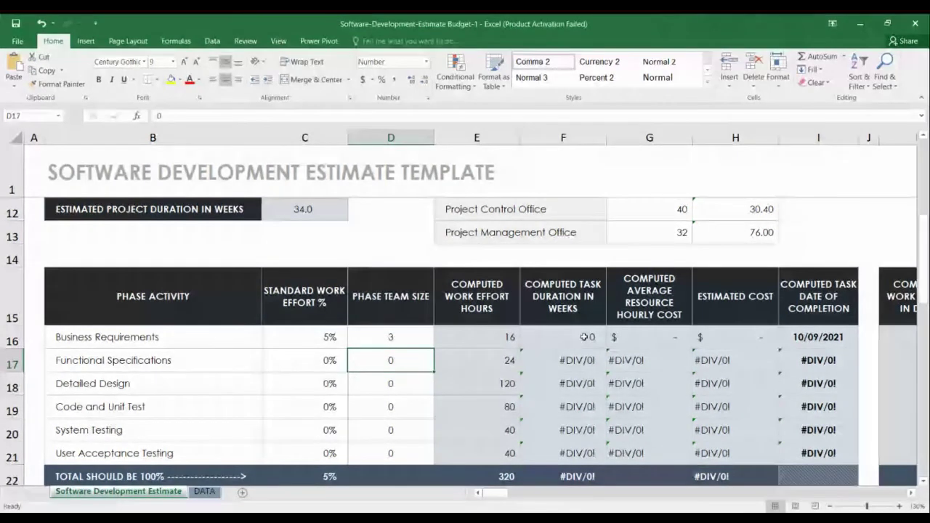
pyautogui.scroll(3, 583, 336)
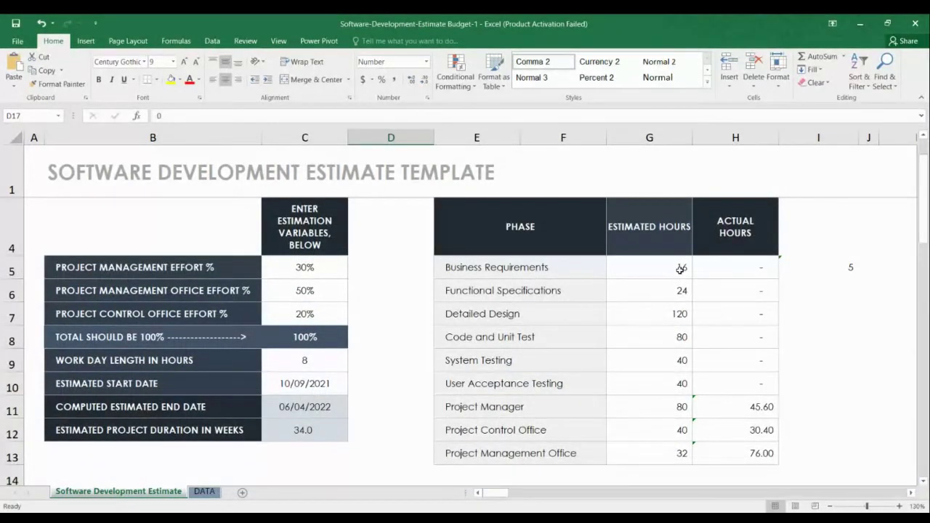
# Enter 48 as the Business Requirements estimated hours in G5, replacing an initial 40.
pyautogui.click(680, 269)
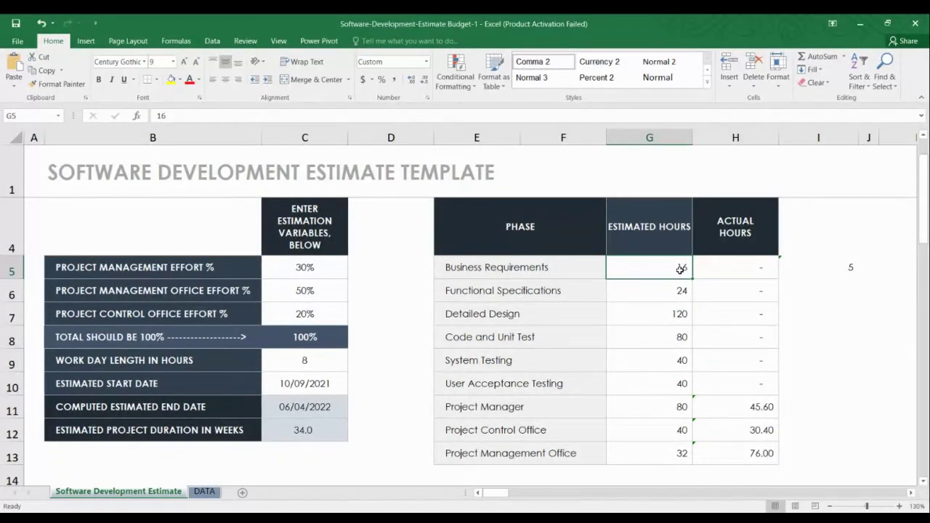
pyautogui.write('40\\')
pyautogui.press('BackSpace')
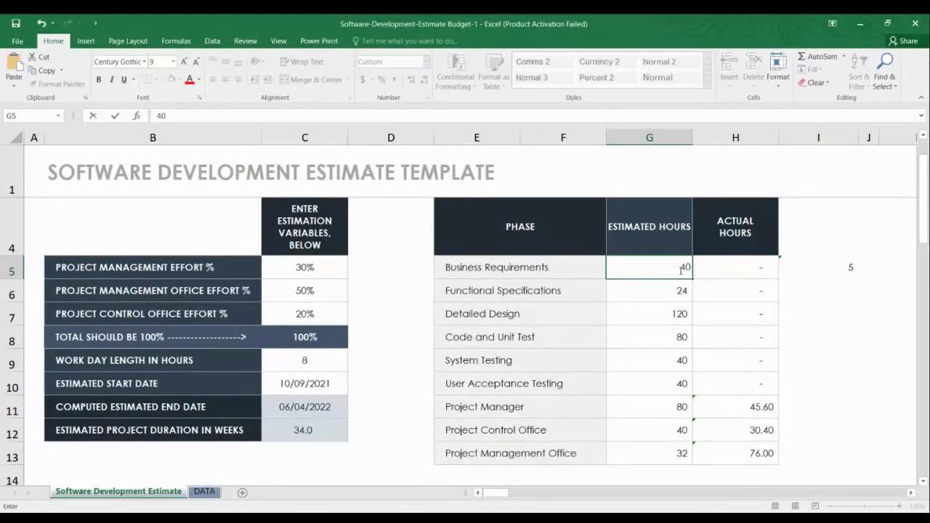
pyautogui.press('Return')
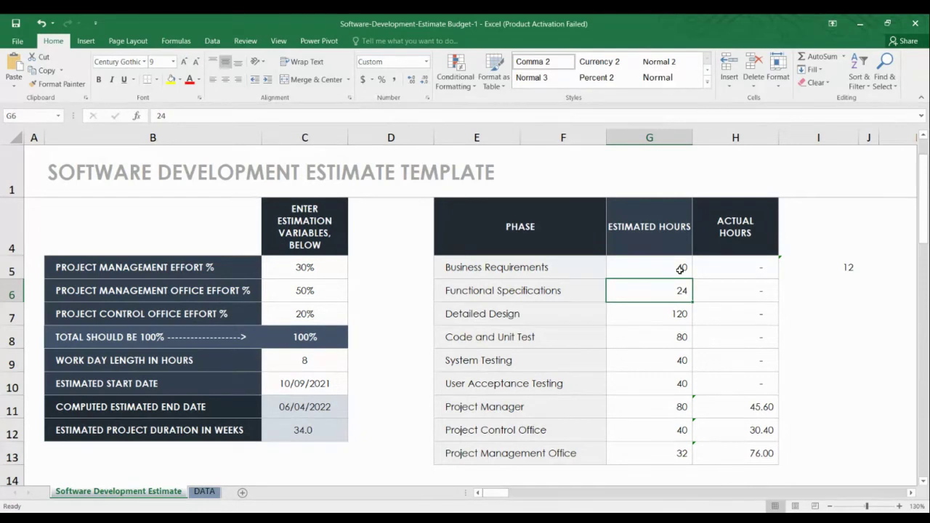
pyautogui.scroll(-1, 680, 269)
pyautogui.scroll(-1, 683, 257)
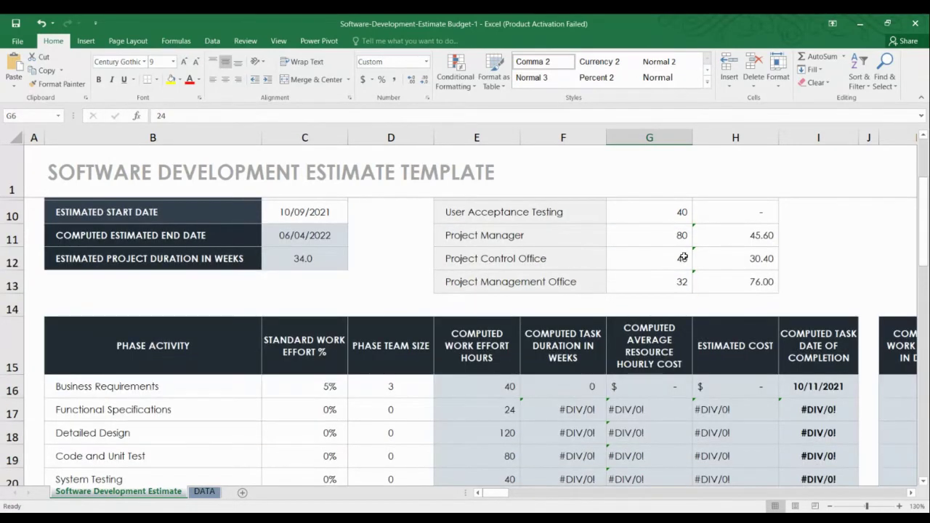
pyautogui.scroll(2, 683, 258)
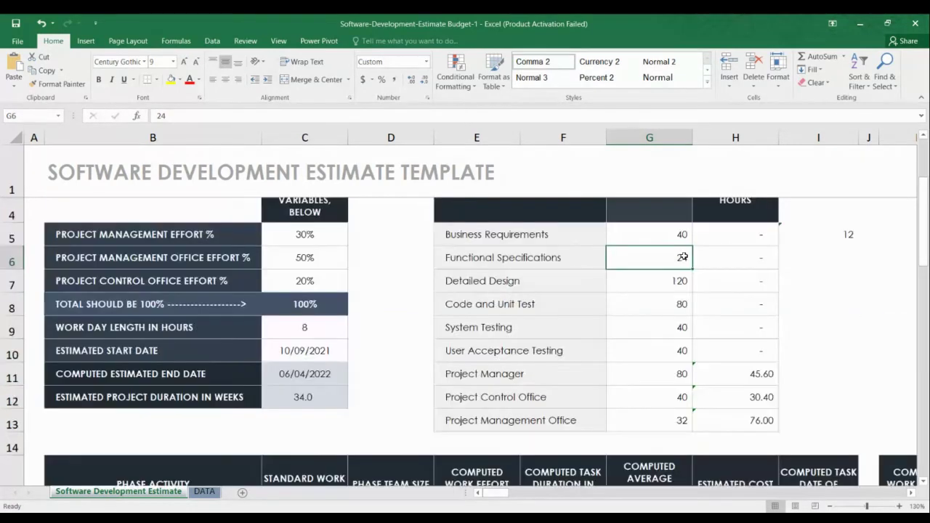
pyautogui.scroll(-1, 683, 257)
pyautogui.click(673, 211)
pyautogui.write('4')
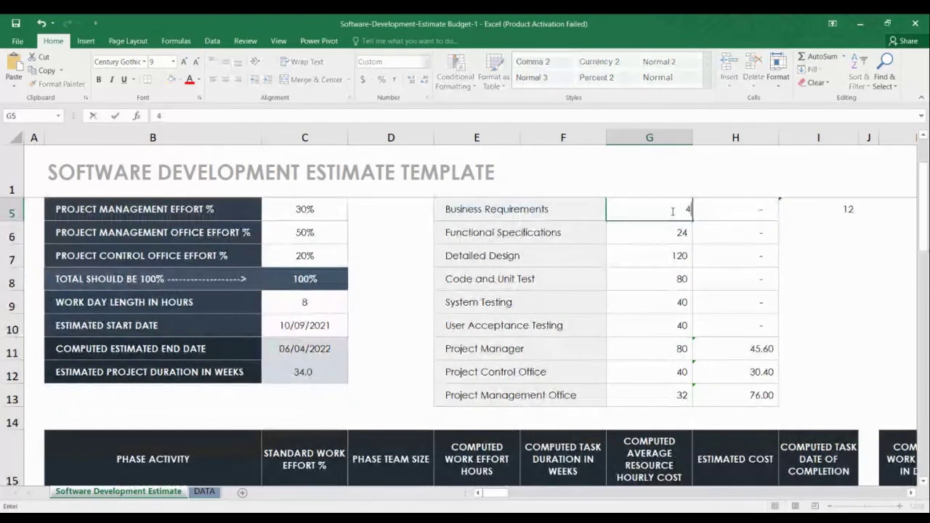
pyautogui.write('8')
pyautogui.press('Return')
# Check the task duration formula in F16.
pyautogui.scroll(-3, 673, 209)
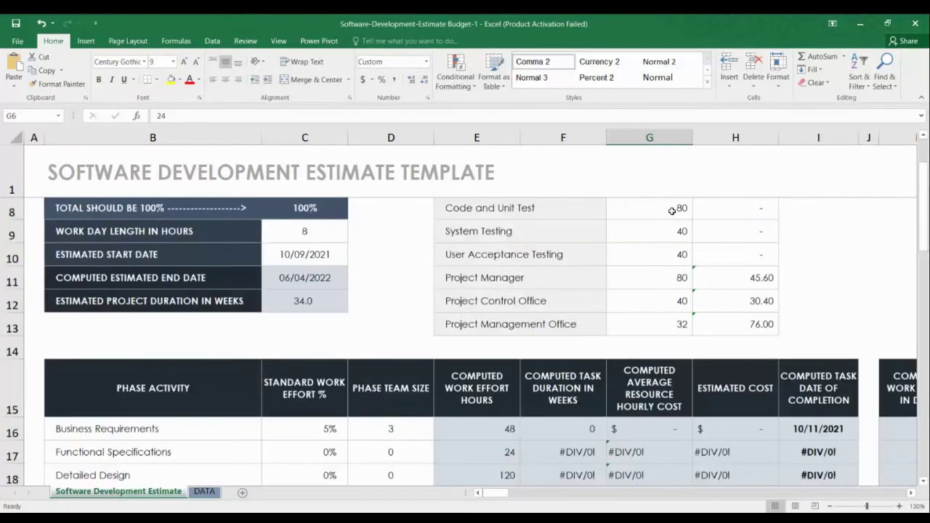
pyautogui.scroll(-1, 670, 210)
pyautogui.click(573, 406)
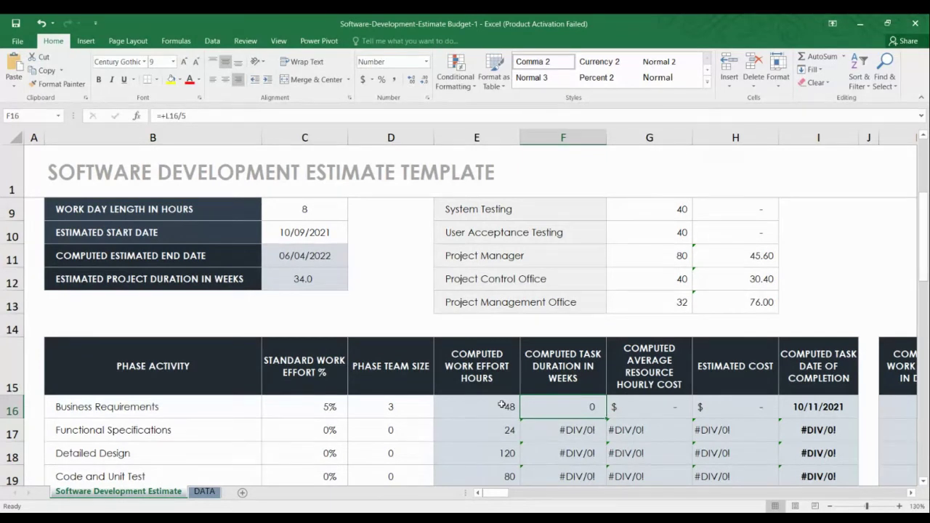
pyautogui.click(712, 412)
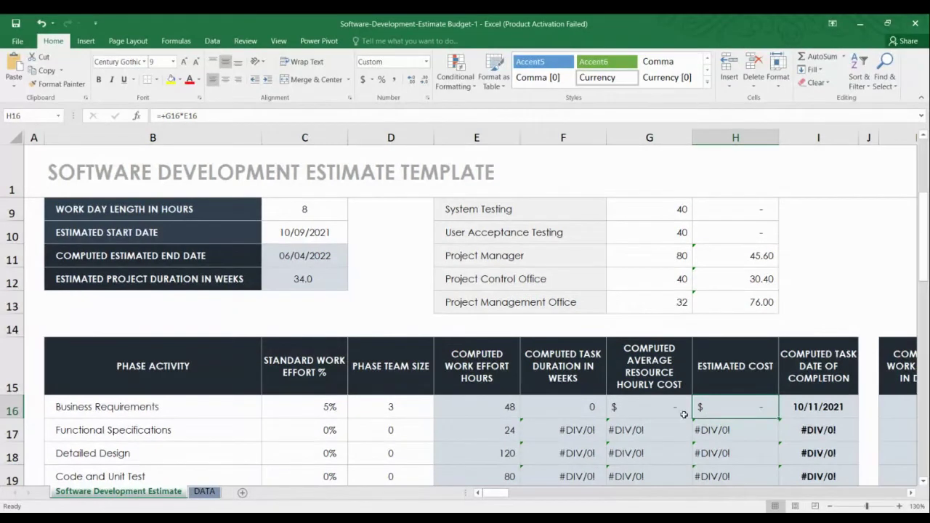
pyautogui.click(649, 411)
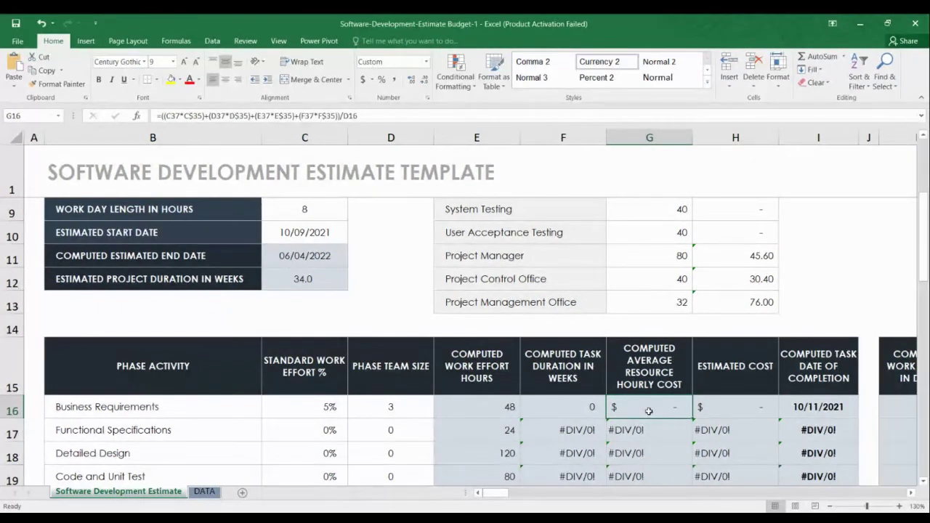
pyautogui.hscroll(2, 649, 411)
pyautogui.hscroll(1, 649, 412)
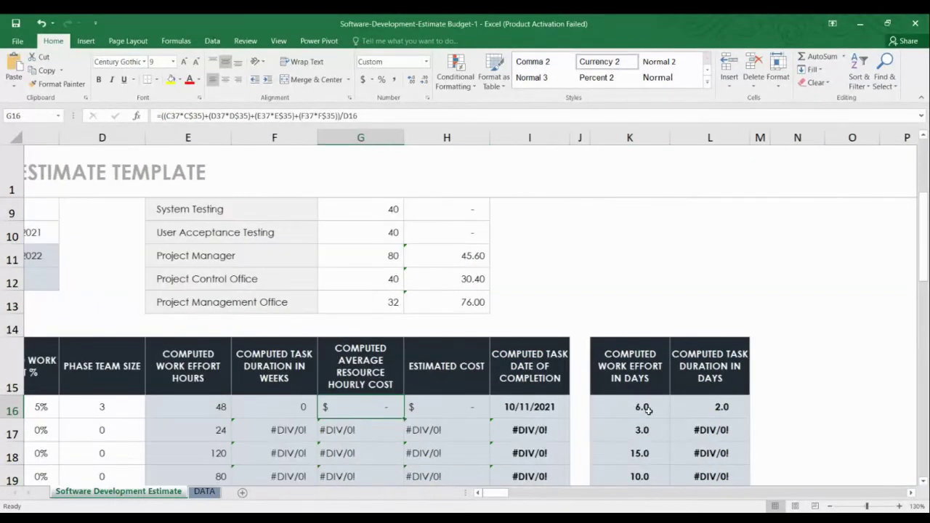
pyautogui.hscroll(-3, 649, 411)
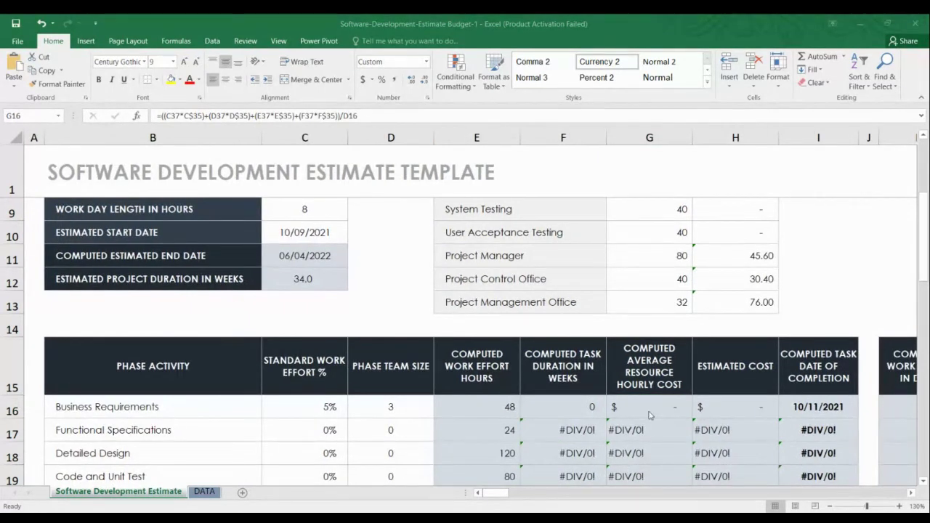
pyautogui.scroll(-3, 650, 415)
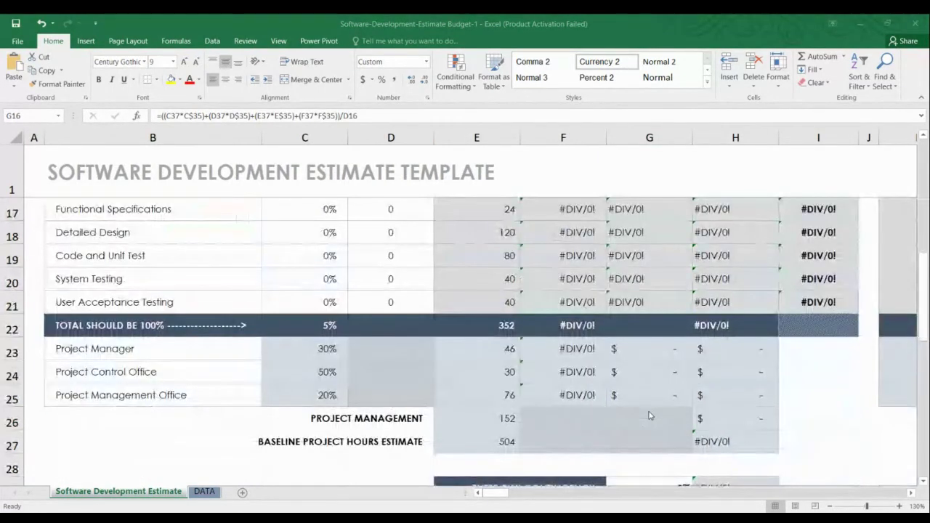
pyautogui.scroll(3, 650, 415)
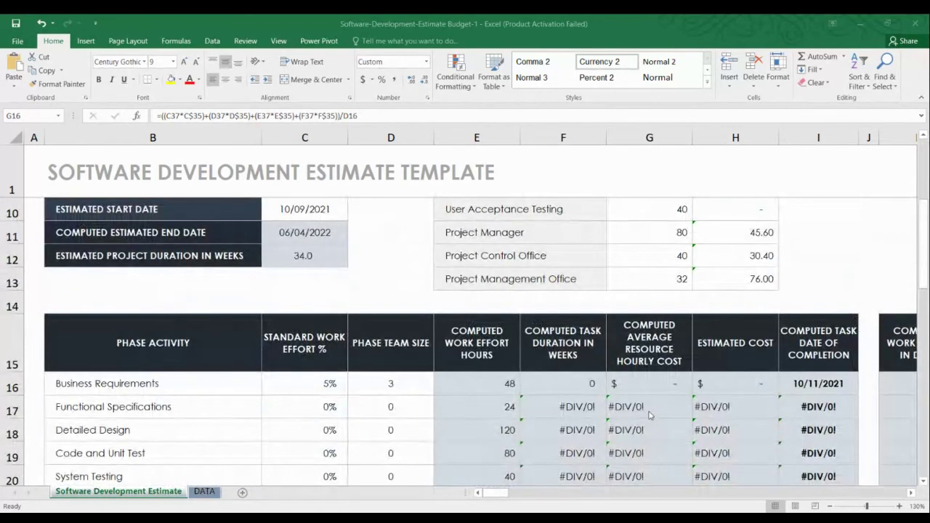
pyautogui.scroll(-3, 651, 414)
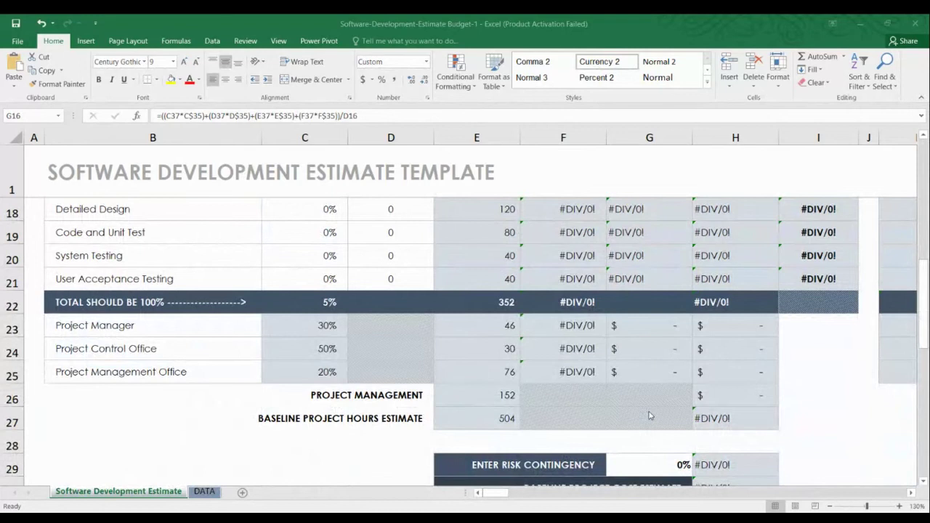
pyautogui.scroll(3, 621, 270)
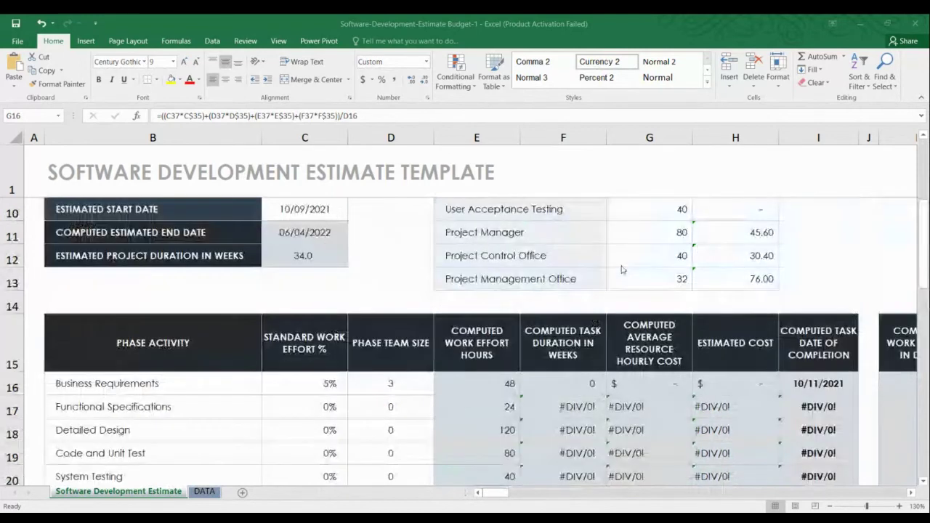
pyautogui.scroll(-3, 621, 270)
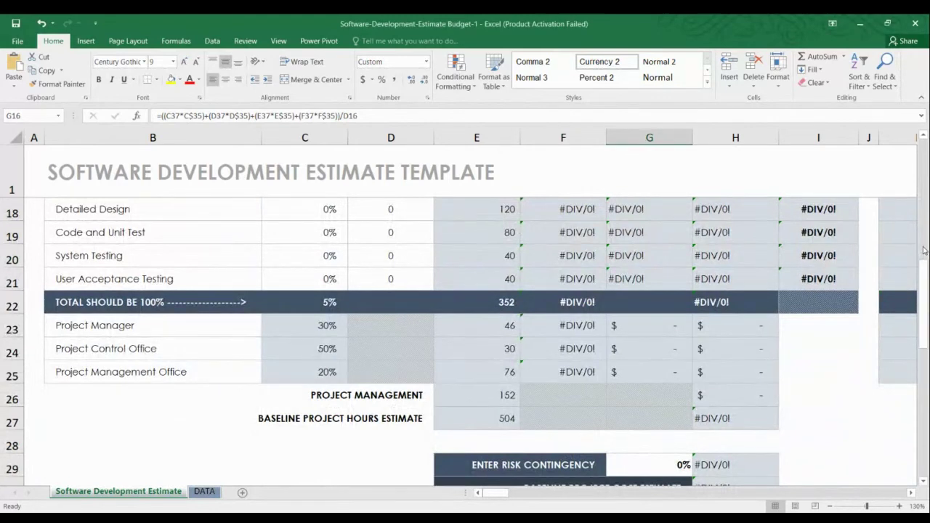
pyautogui.click(923, 250)
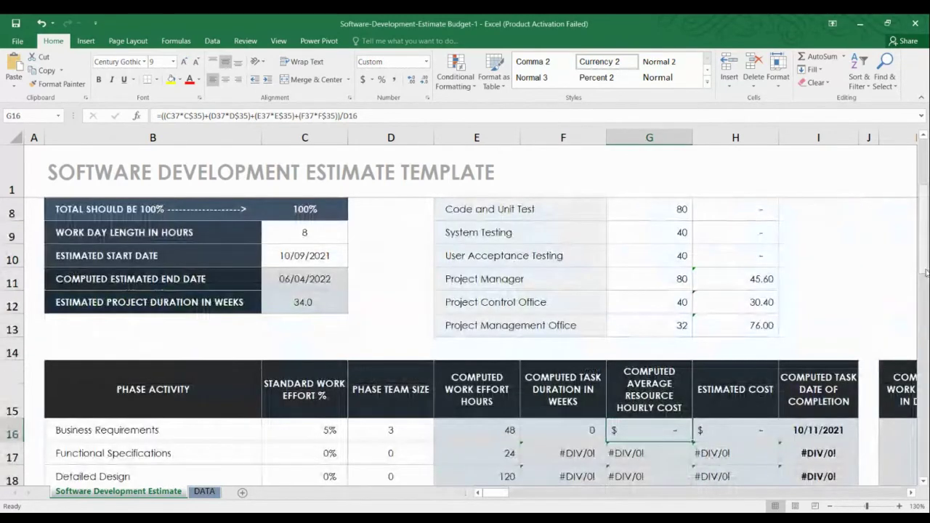
pyautogui.scroll(-1, 925, 272)
pyautogui.moveTo(926, 273); pyautogui.dragTo(927, 294)
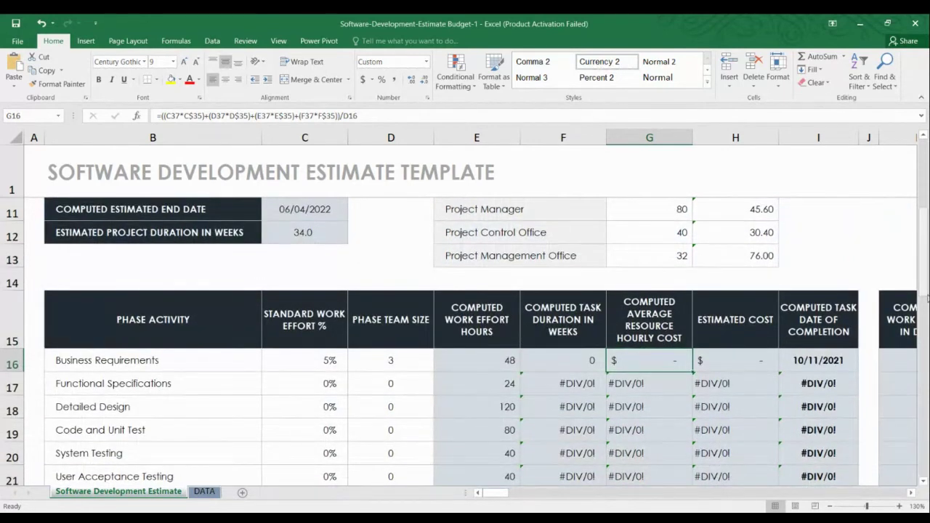
pyautogui.click(747, 359)
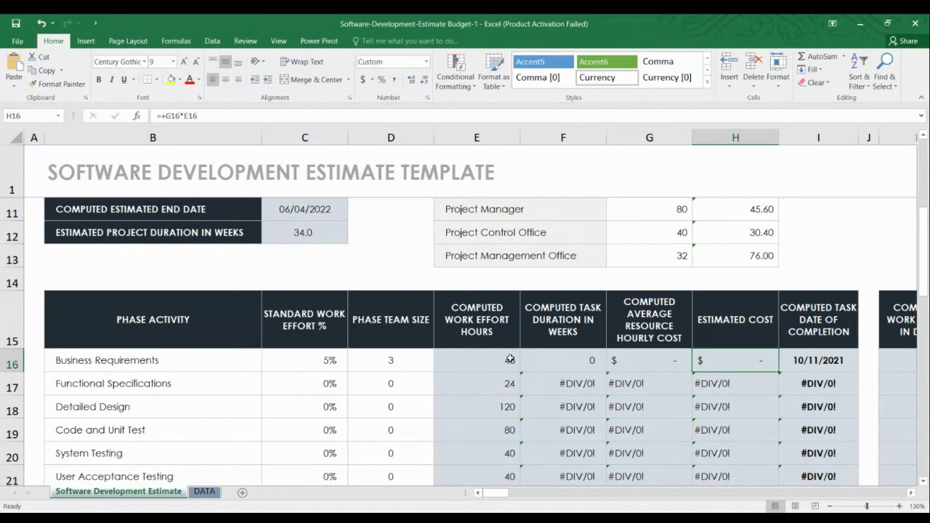
pyautogui.click(403, 363)
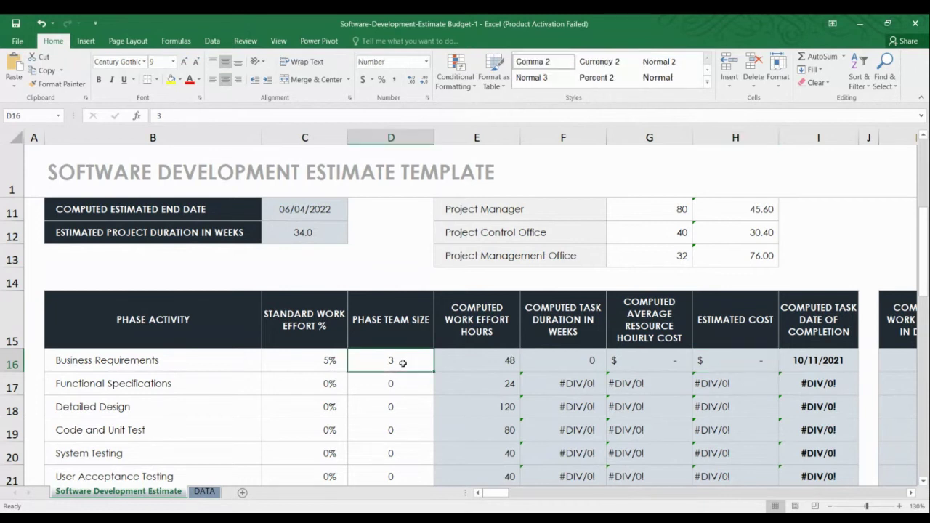
pyautogui.write('10')
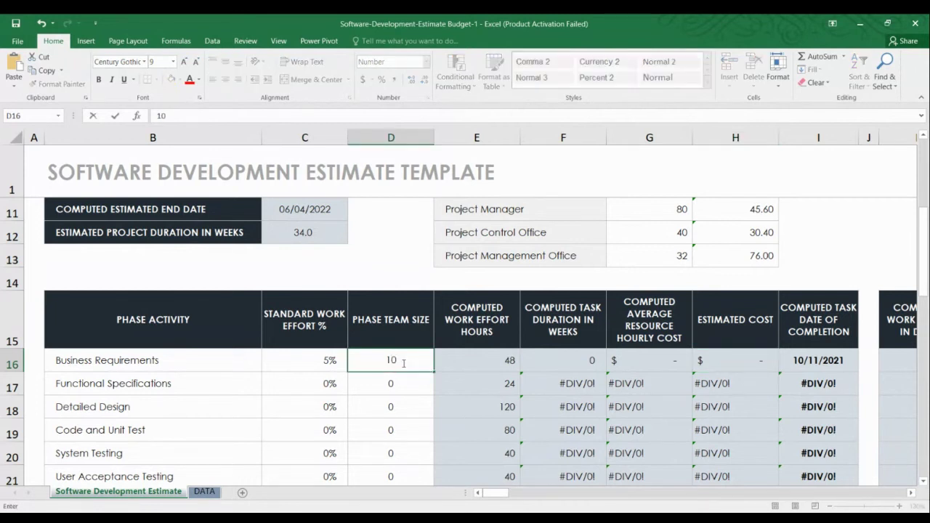
pyautogui.press('Return')
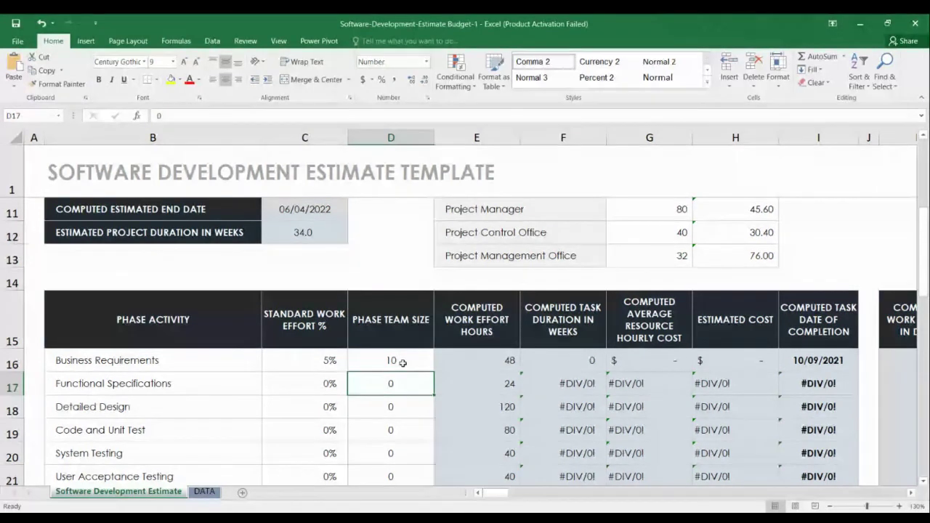
pyautogui.click(402, 362)
pyautogui.write('2')
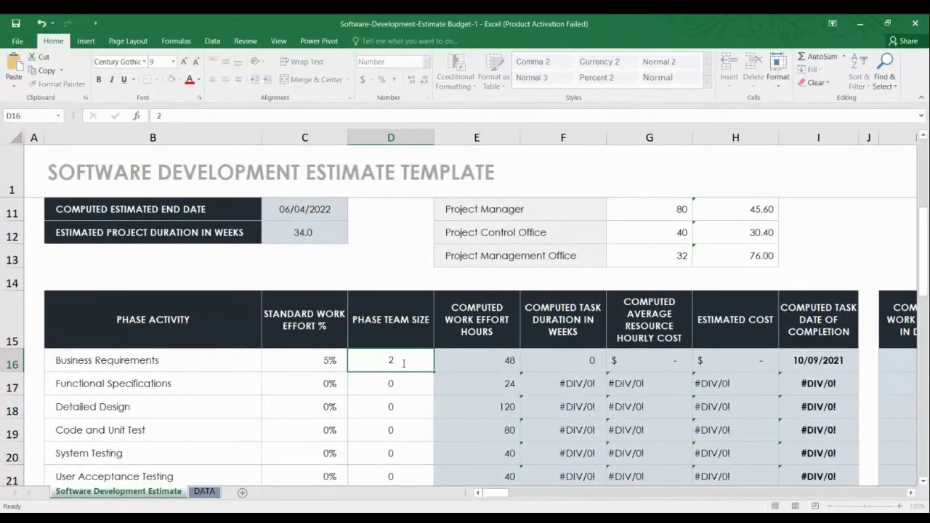
pyautogui.press('Return')
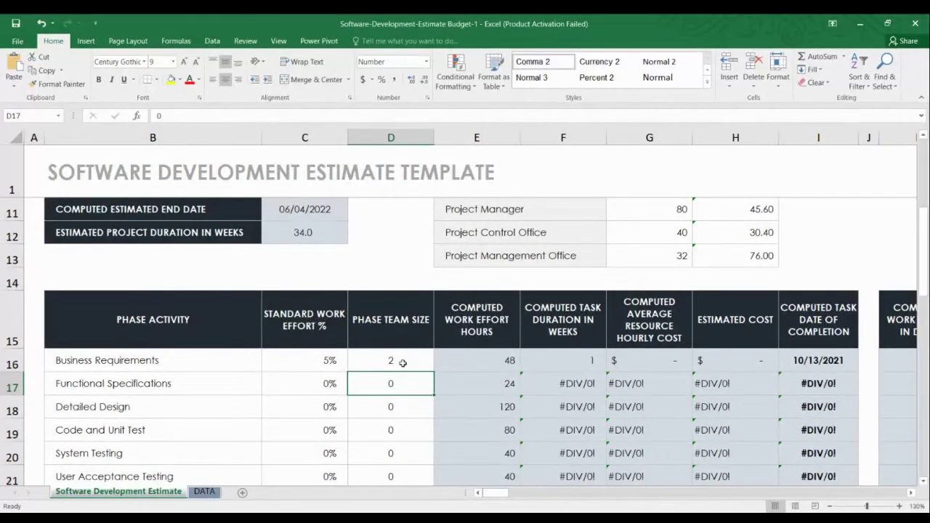
pyautogui.click(403, 363)
pyautogui.write('1')
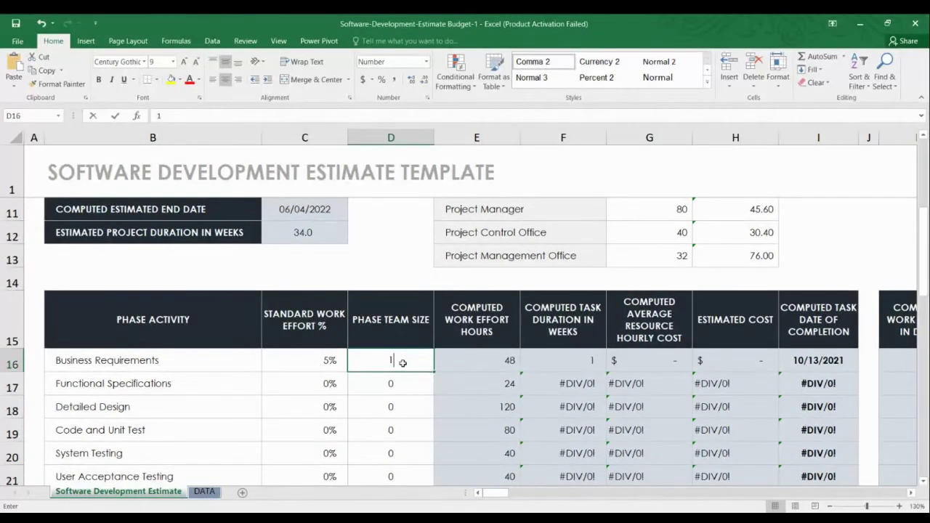
pyautogui.press('Return')
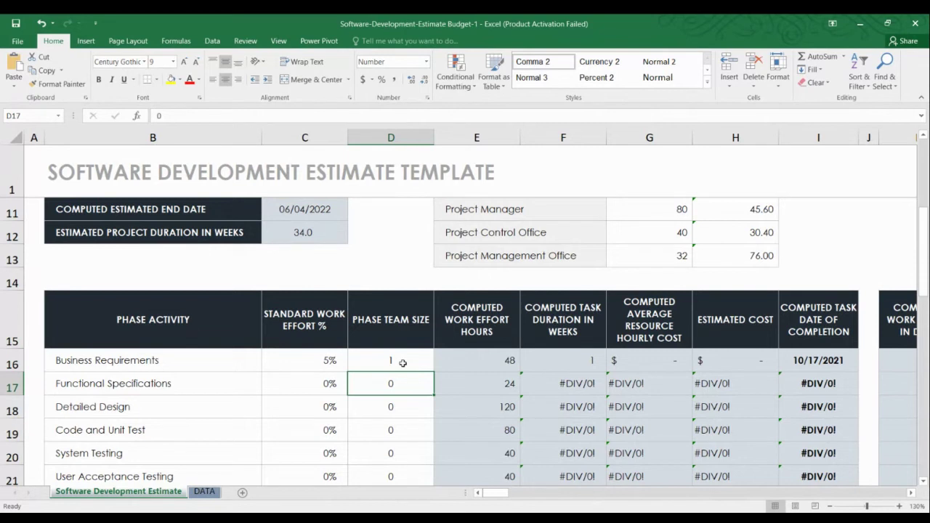
pyautogui.click(403, 363)
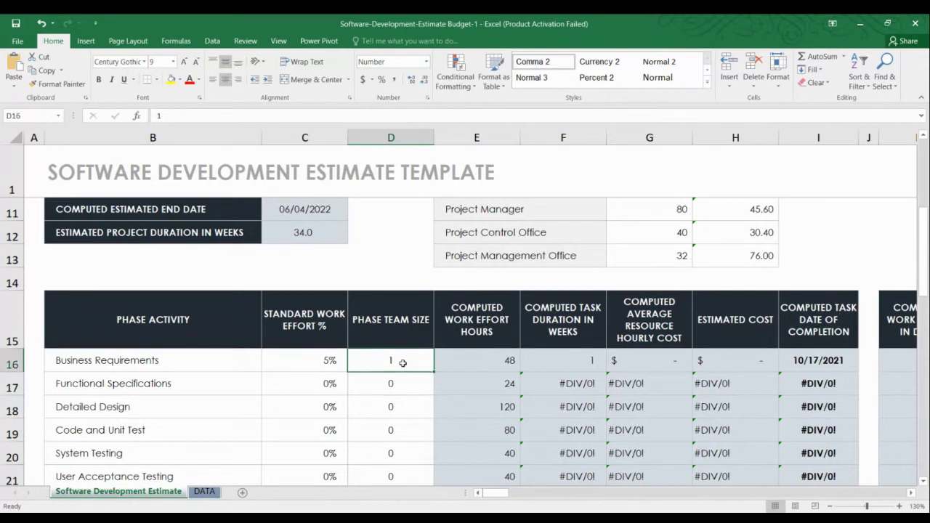
pyautogui.write('3')
pyautogui.press('Return')
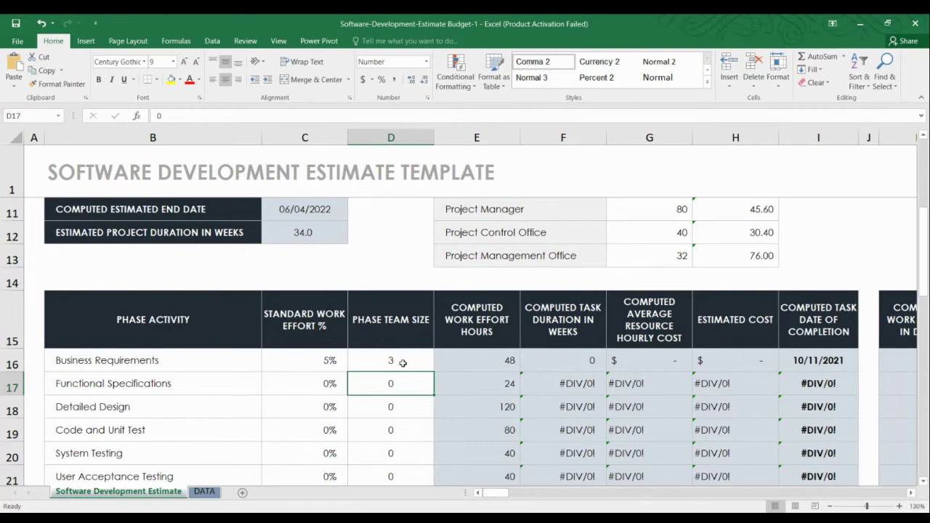
pyautogui.scroll(2, 403, 363)
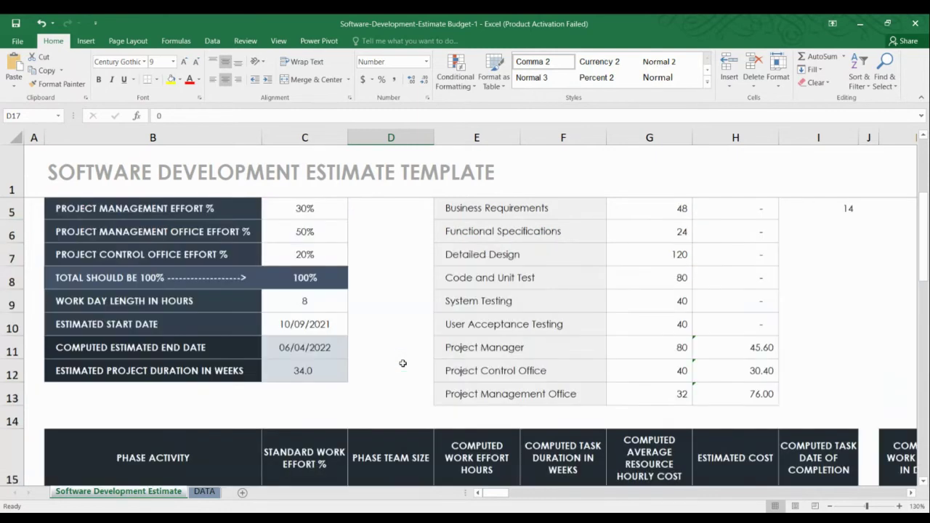
pyautogui.scroll(1, 402, 363)
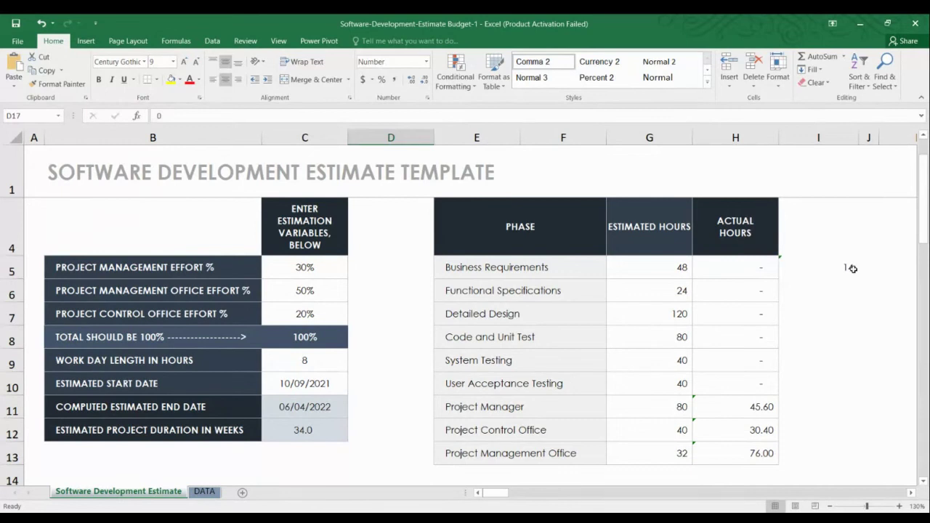
pyautogui.click(846, 268)
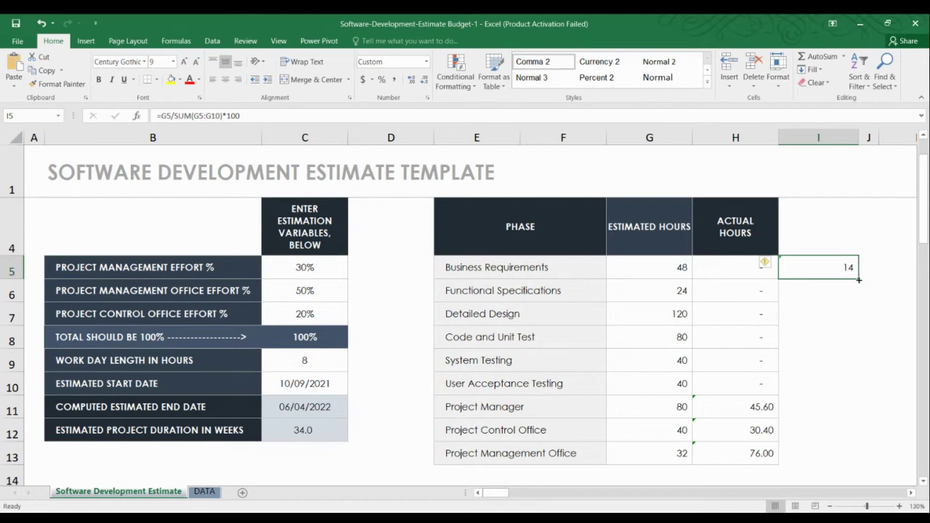
# Copy the I5 share formula down to I10 and extend I5 to include adjacent cells.
pyautogui.moveTo(860, 280); pyautogui.dragTo(839, 390)
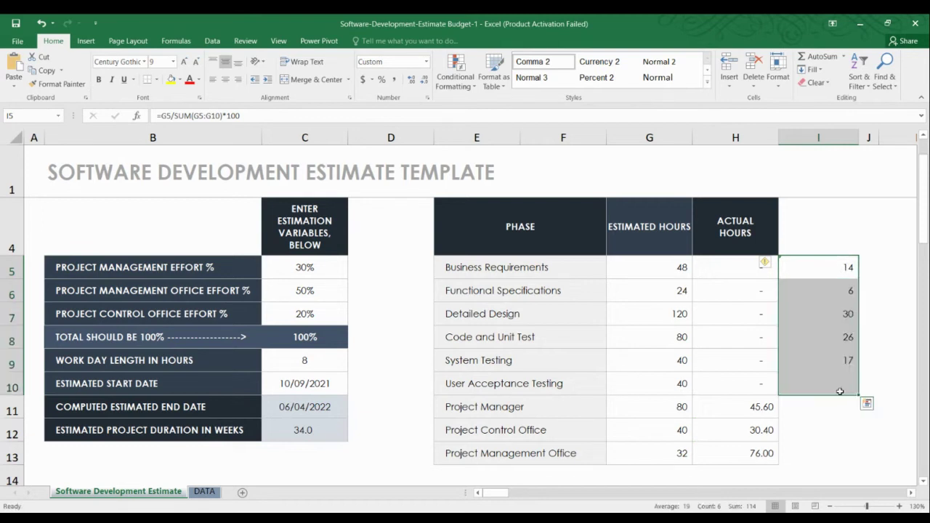
pyautogui.click(763, 267)
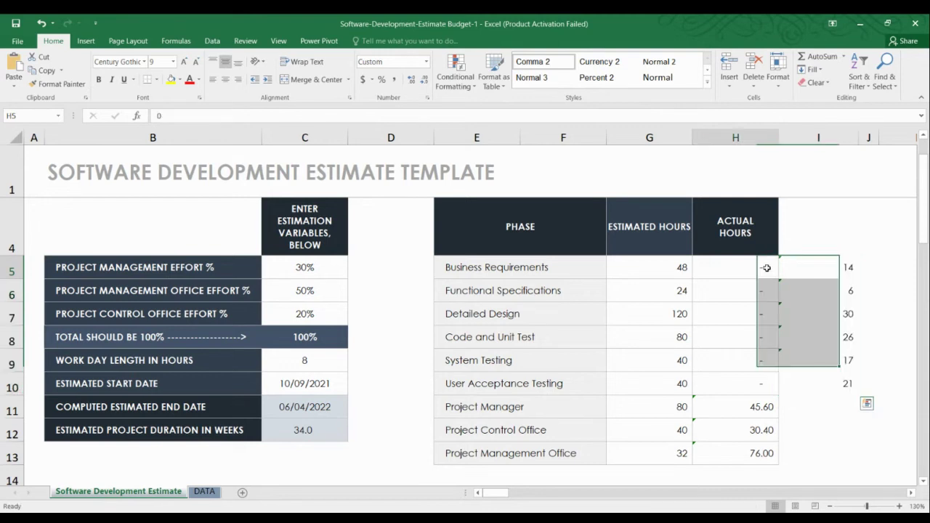
pyautogui.click(822, 266)
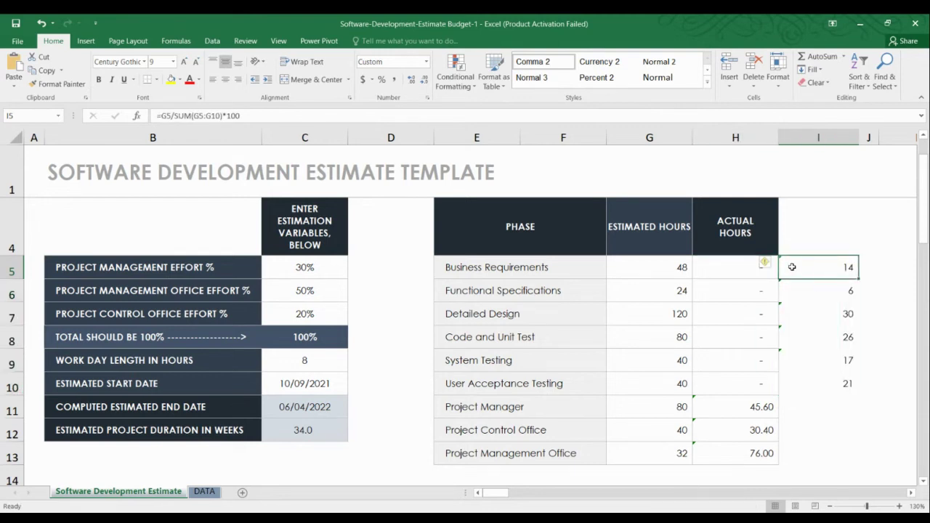
pyautogui.click(769, 262)
pyautogui.click(797, 292)
pyautogui.click(795, 290)
# Extend the I6 through I9 share formulas to include their adjacent cells.
pyautogui.click(769, 288)
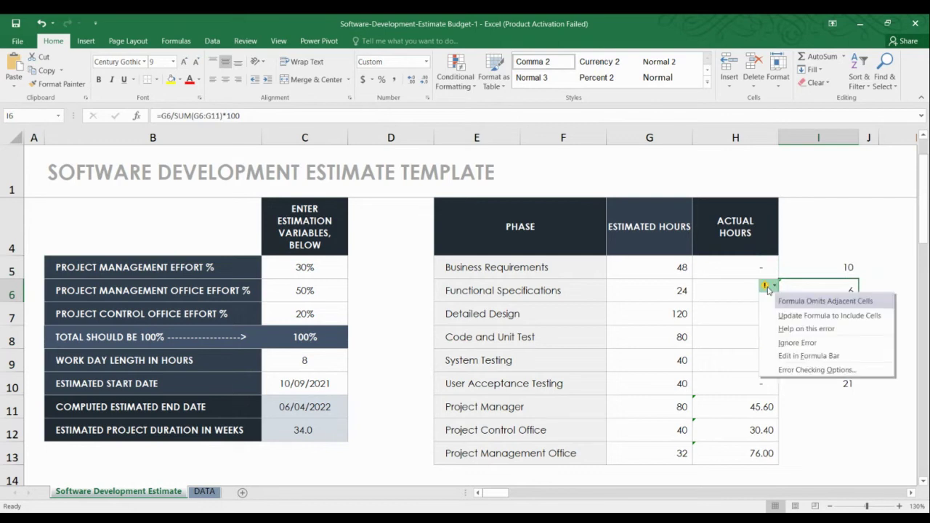
pyautogui.click(791, 316)
pyautogui.click(791, 317)
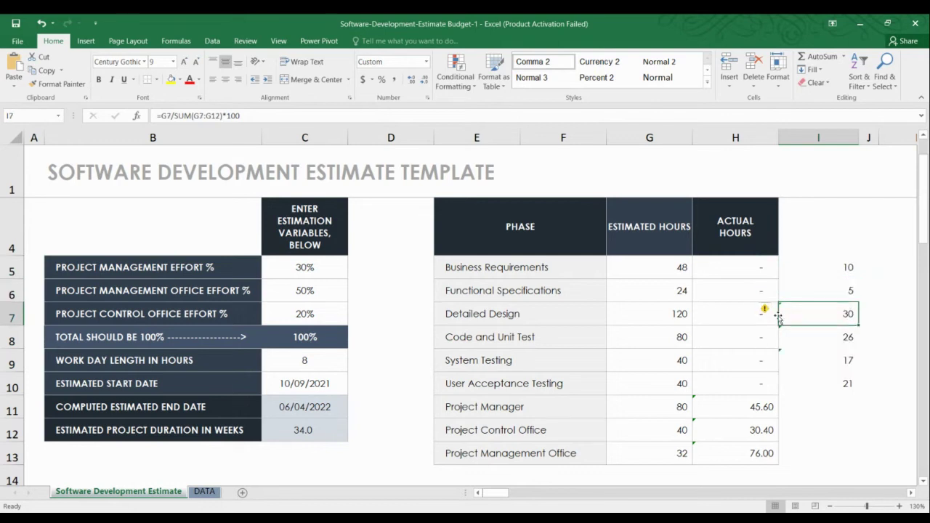
pyautogui.click(766, 310)
pyautogui.click(790, 338)
pyautogui.click(790, 338)
pyautogui.click(765, 331)
pyautogui.click(791, 364)
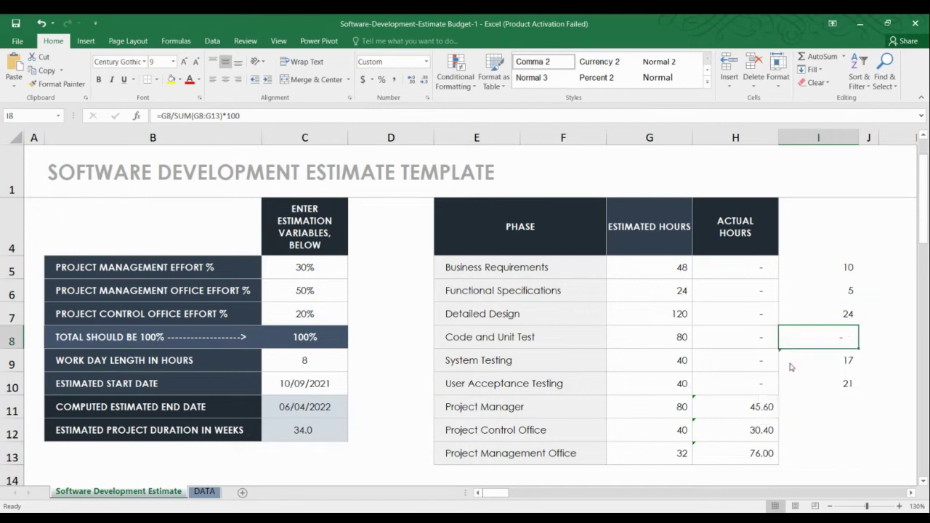
pyautogui.click(791, 360)
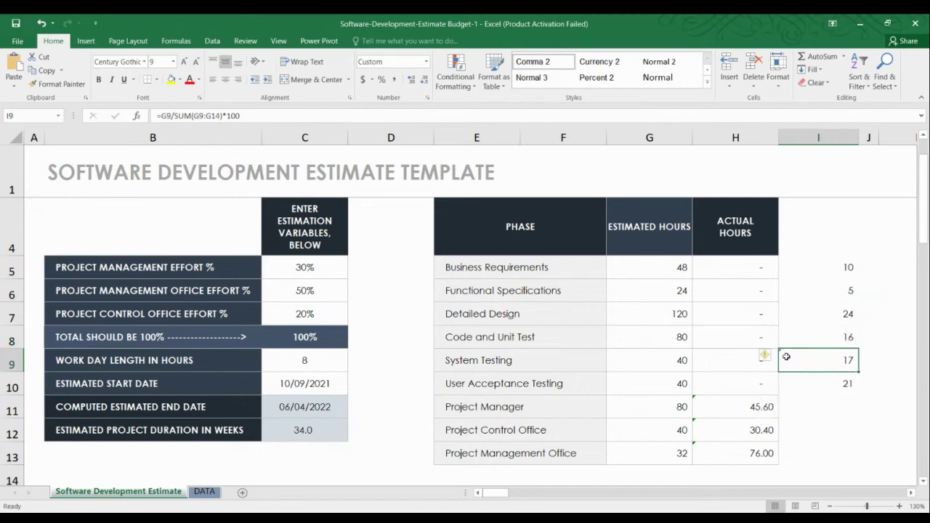
pyautogui.click(764, 356)
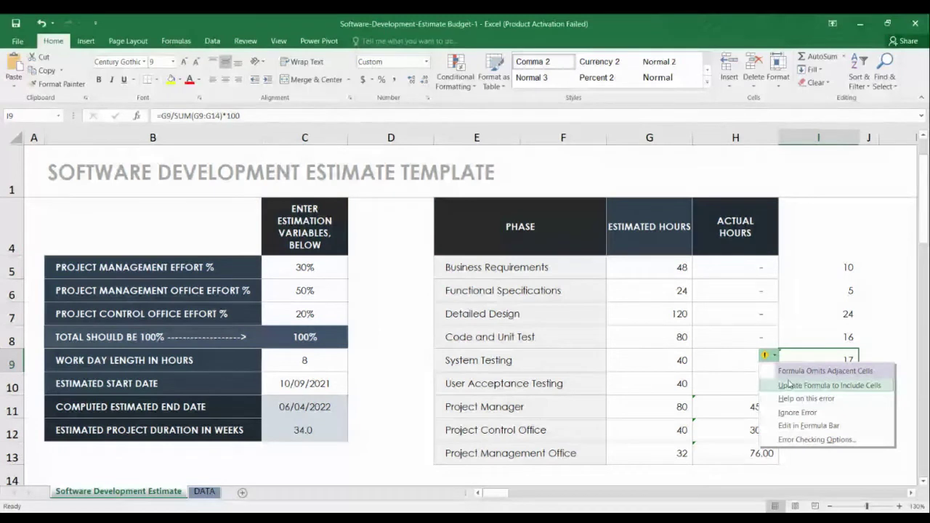
pyautogui.click(789, 385)
pyautogui.click(789, 383)
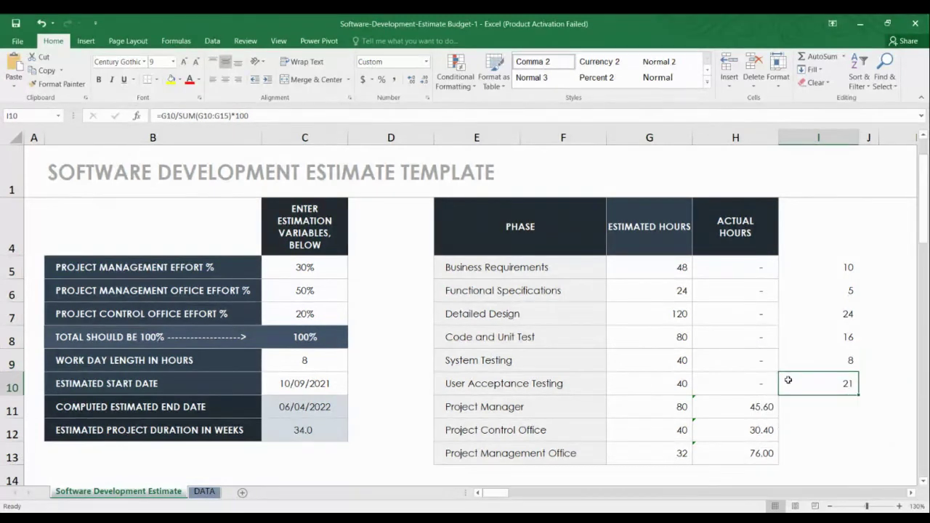
# Correct the User Acceptance Testing share formula in I10 to sum G5:G13.
pyautogui.click(818, 404)
pyautogui.click(812, 380)
pyautogui.click(806, 360)
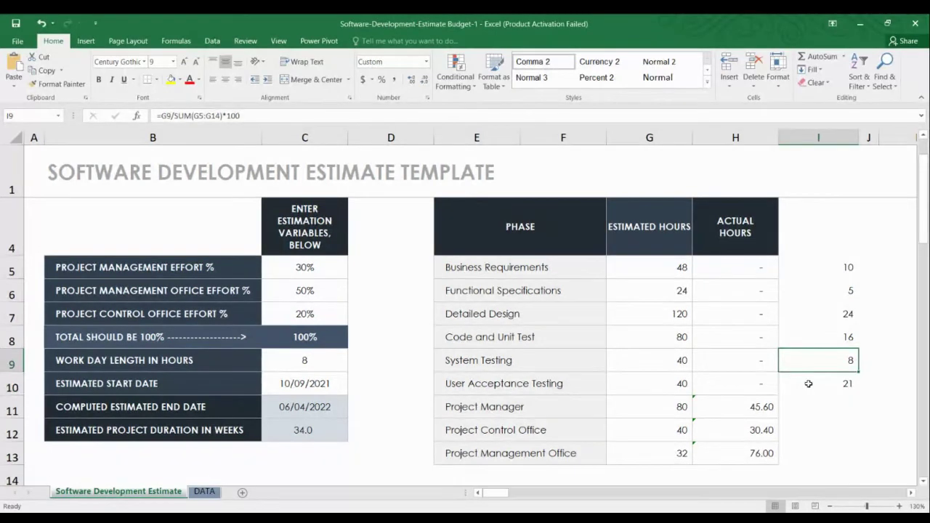
pyautogui.click(808, 384)
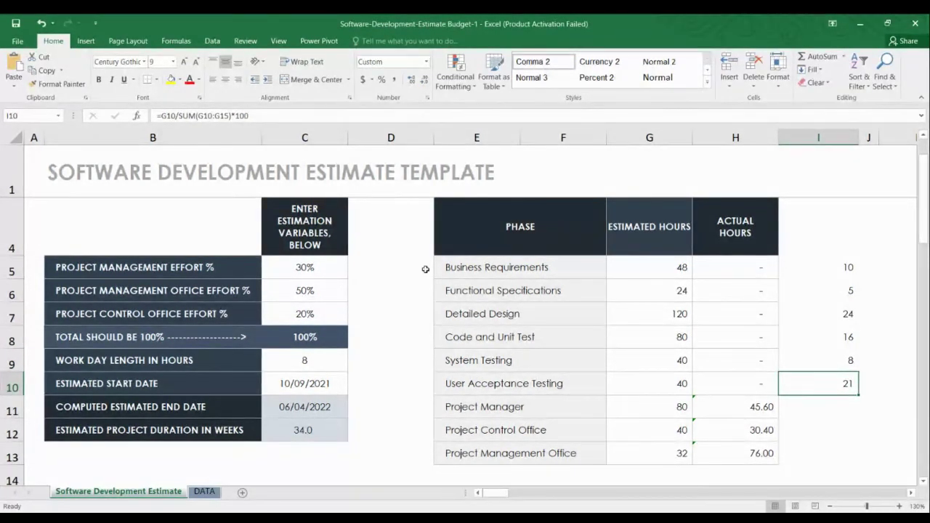
pyautogui.click(211, 116)
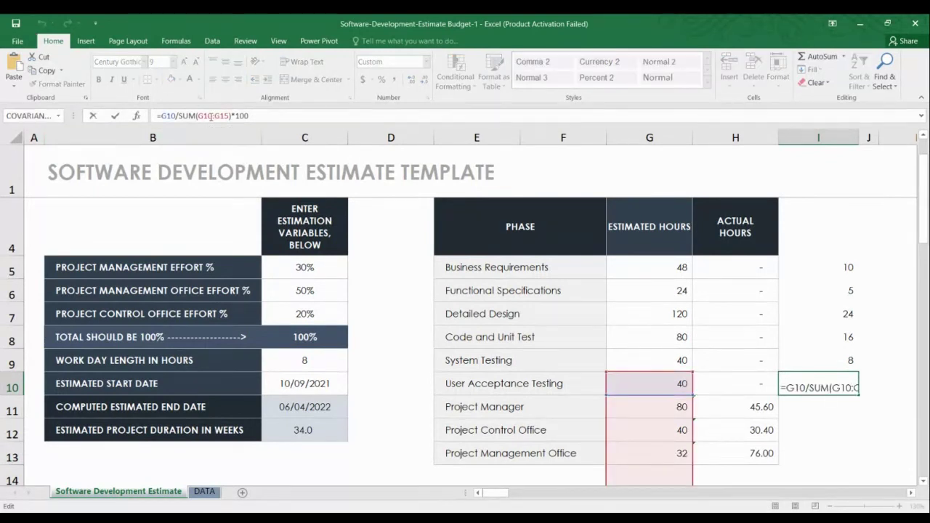
pyautogui.press('BackSpace')
pyautogui.press('BackSpace')
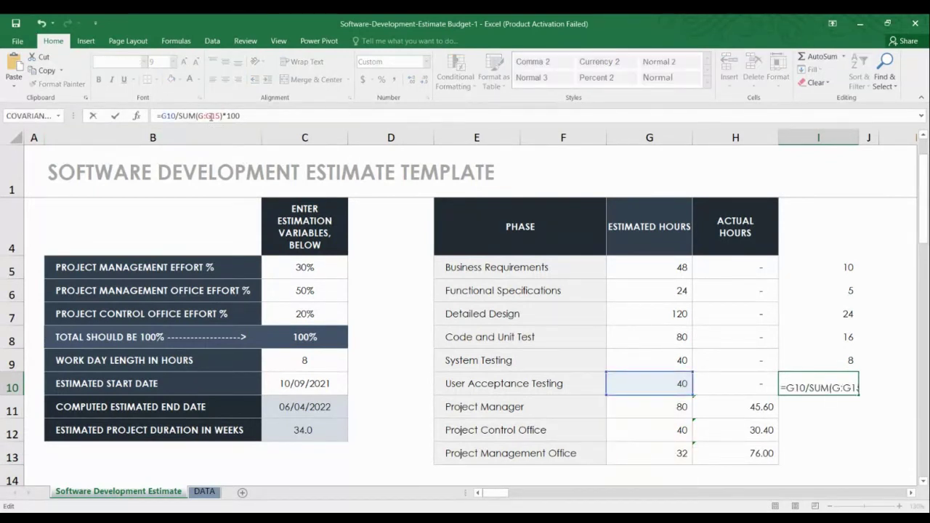
pyautogui.write('5')
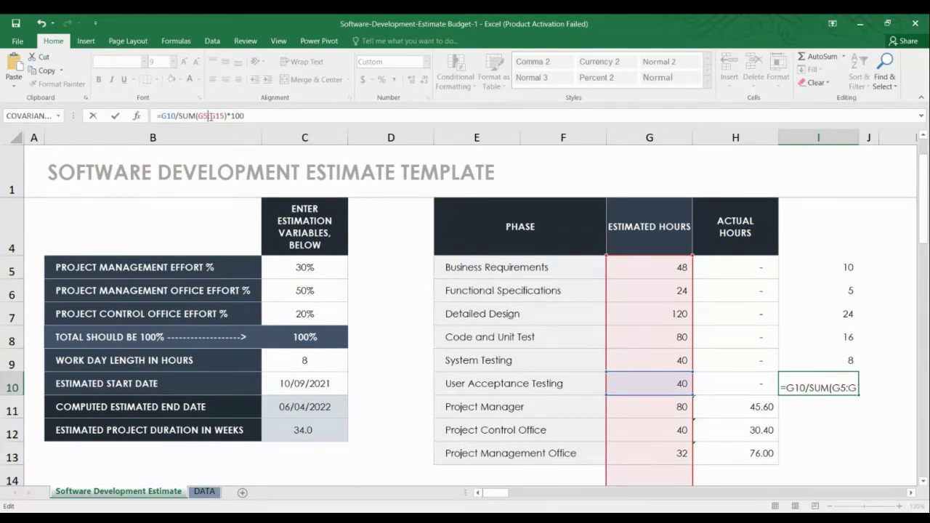
pyautogui.press('BackSpace')
pyautogui.write('3')
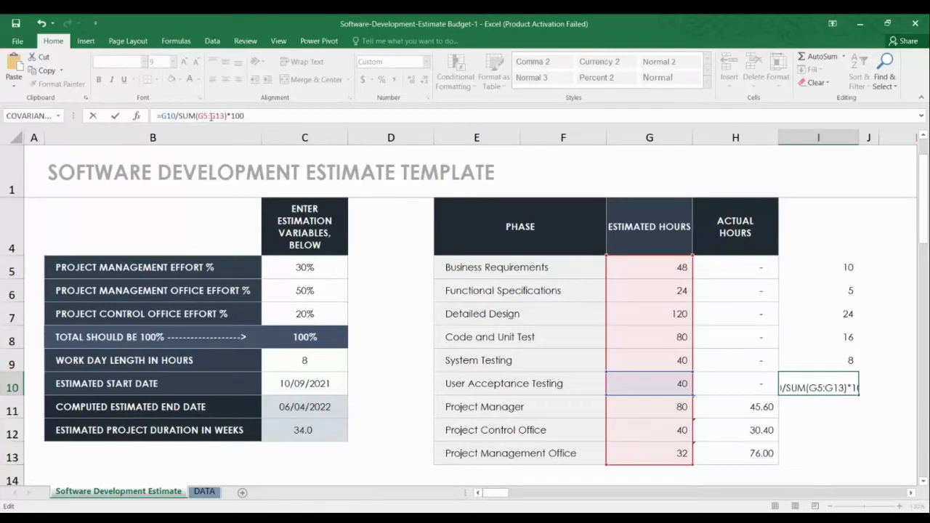
pyautogui.press('Return')
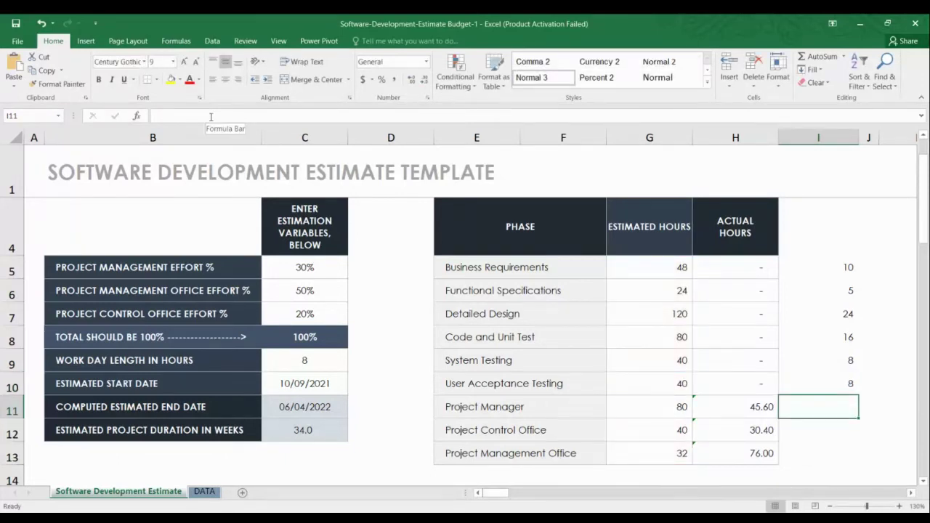
# Correct the System Testing share formula in I9 to sum G5:G13.
pyautogui.press('Up')
pyautogui.press('Up')
pyautogui.press('Up')
pyautogui.press('Up')
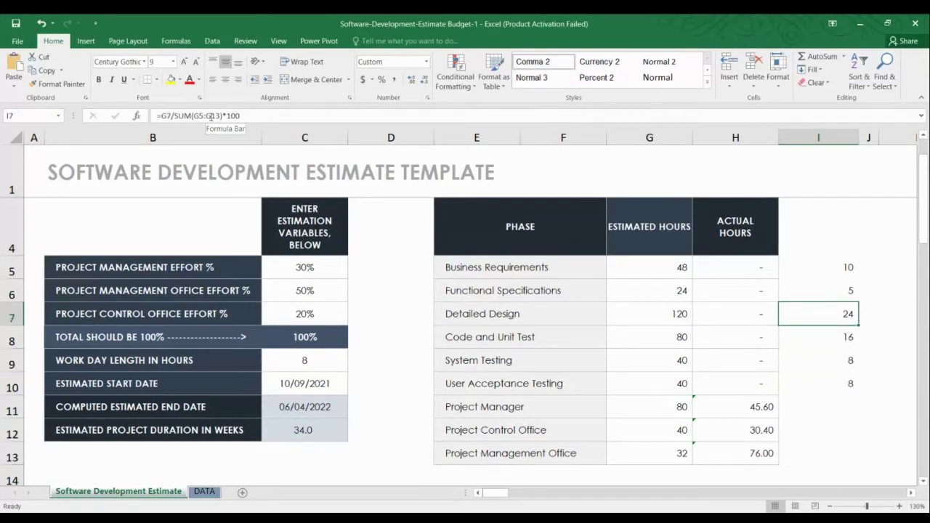
pyautogui.press('Up')
pyautogui.press('Up')
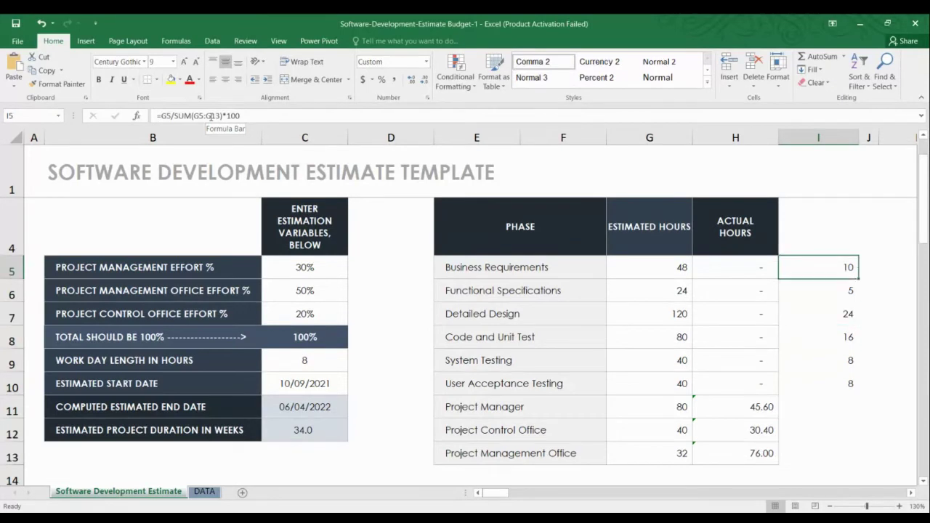
pyautogui.press('Up')
pyautogui.press('Down')
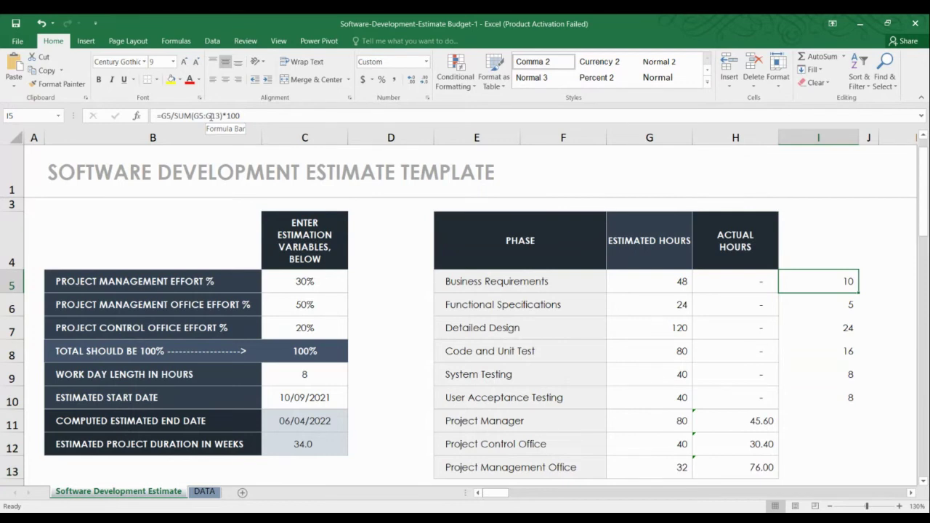
pyautogui.press('Down')
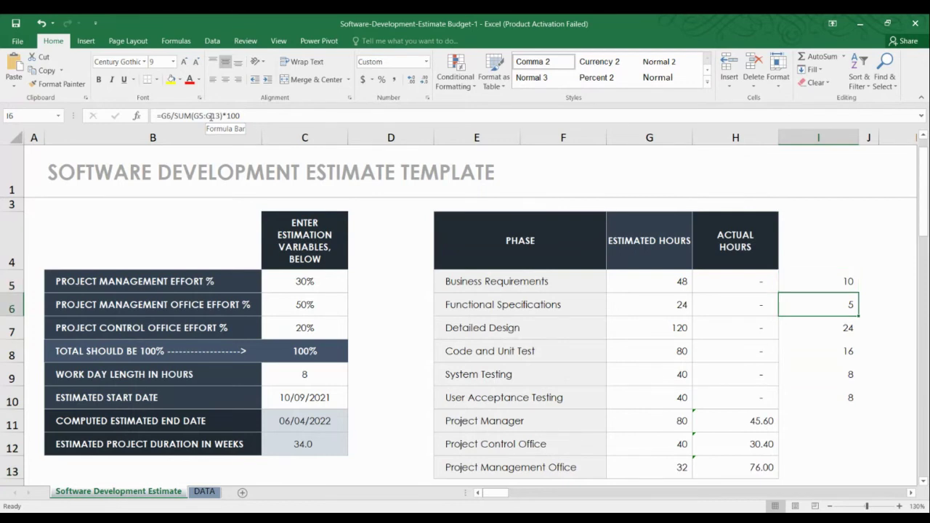
pyautogui.press('Down')
pyautogui.press('Down')
pyautogui.press('Down')
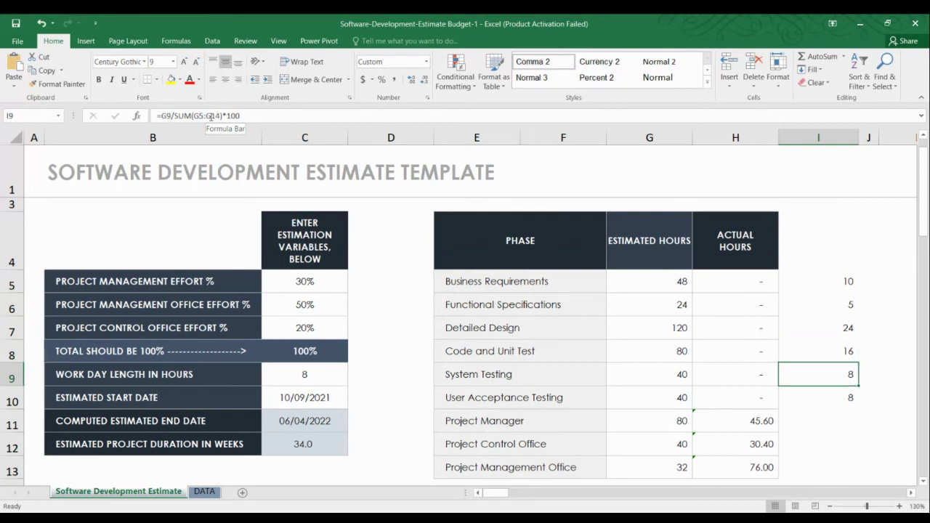
pyautogui.click(219, 116)
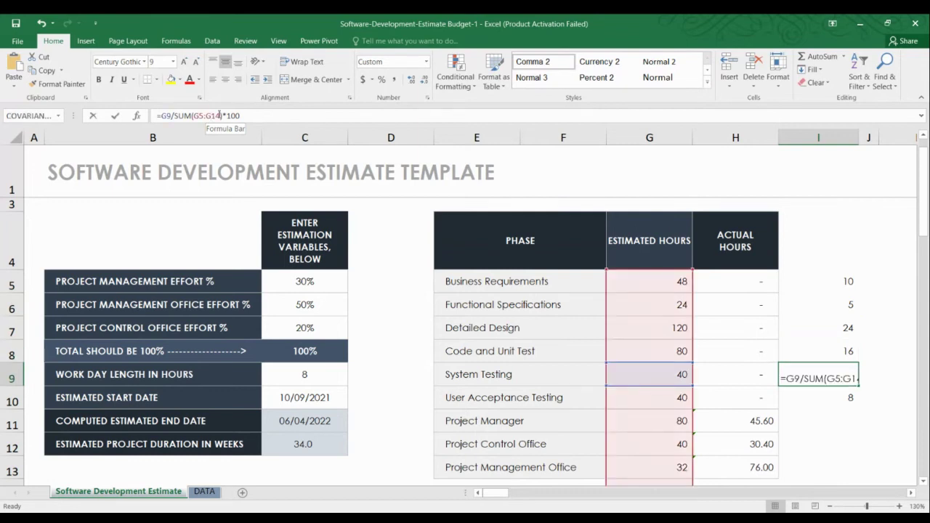
pyautogui.press('BackSpace')
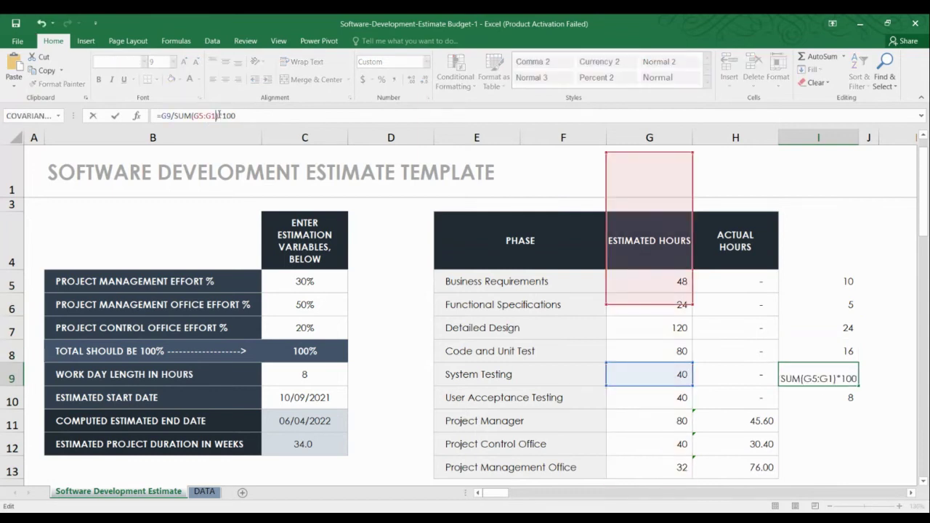
pyautogui.write('3')
pyautogui.press('Return')
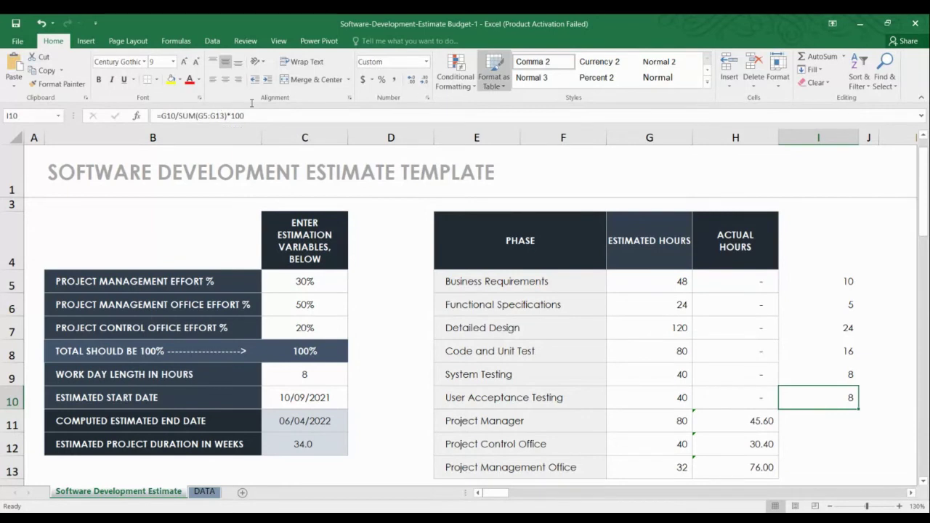
# Enter standard work effort percentages 10, 5, 24, 16, 8 and 8 in C16 through C21.
pyautogui.scroll(-1, 392, 319)
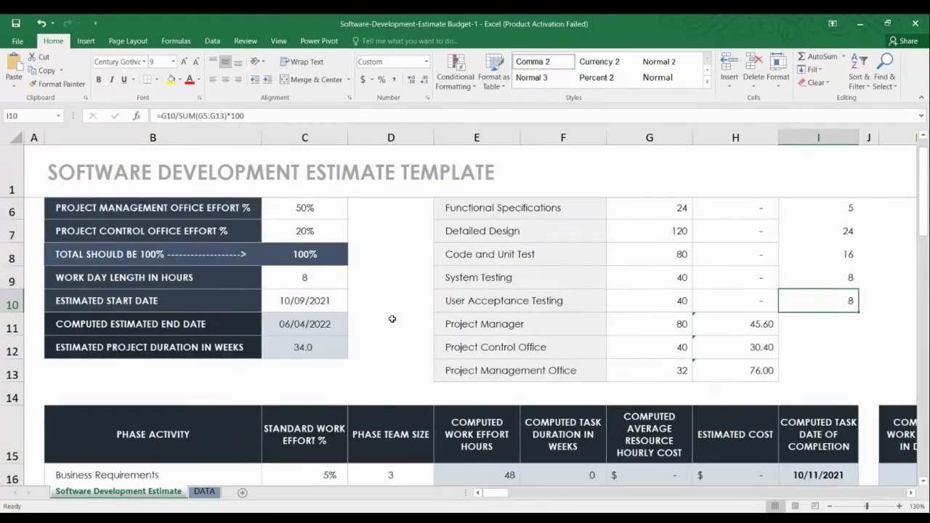
pyautogui.scroll(-1, 391, 319)
pyautogui.click(320, 383)
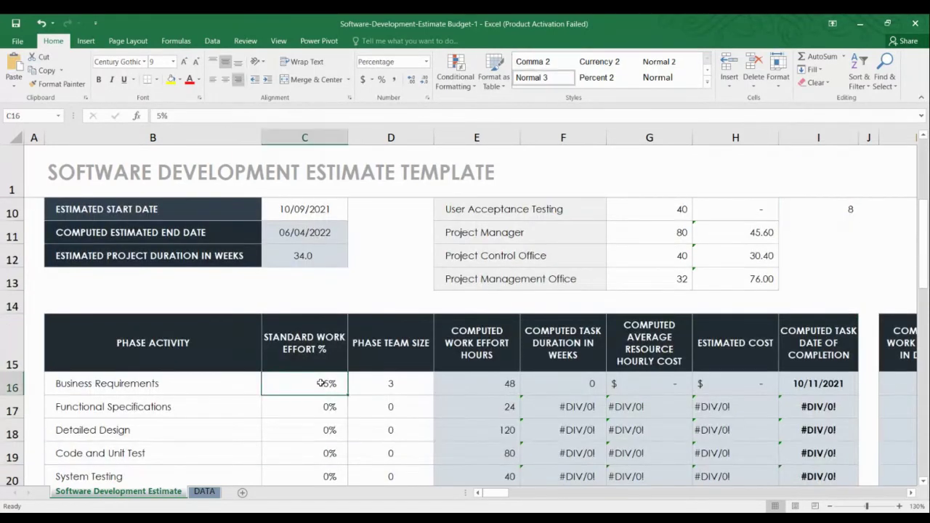
pyautogui.write('10')
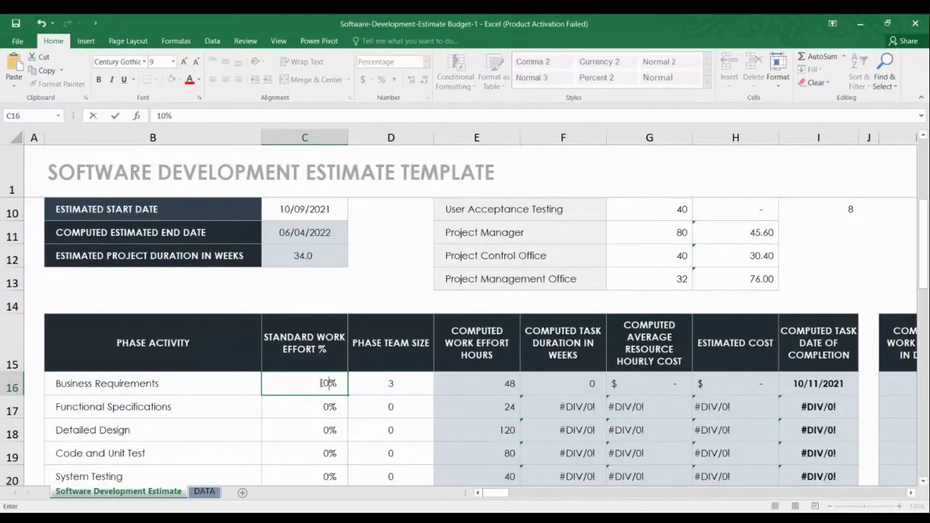
pyautogui.press('Return')
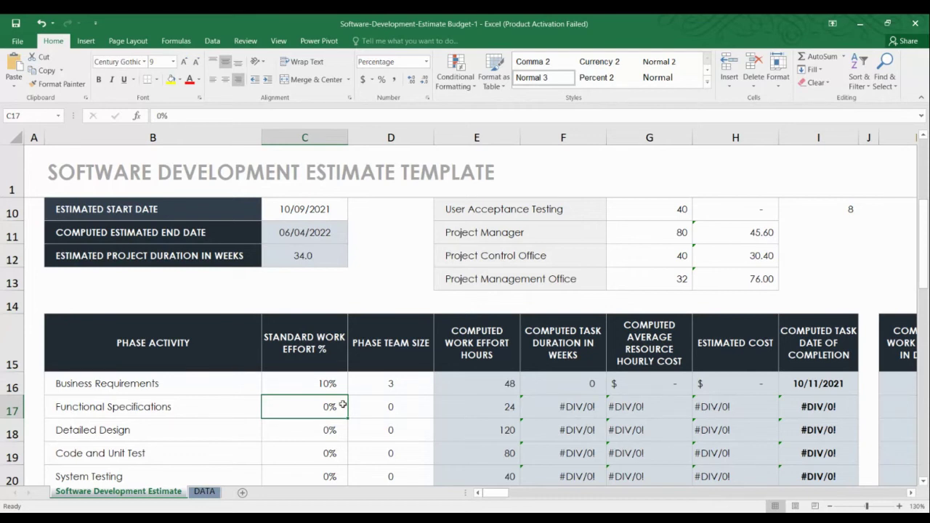
pyautogui.write('5')
pyautogui.press('Return')
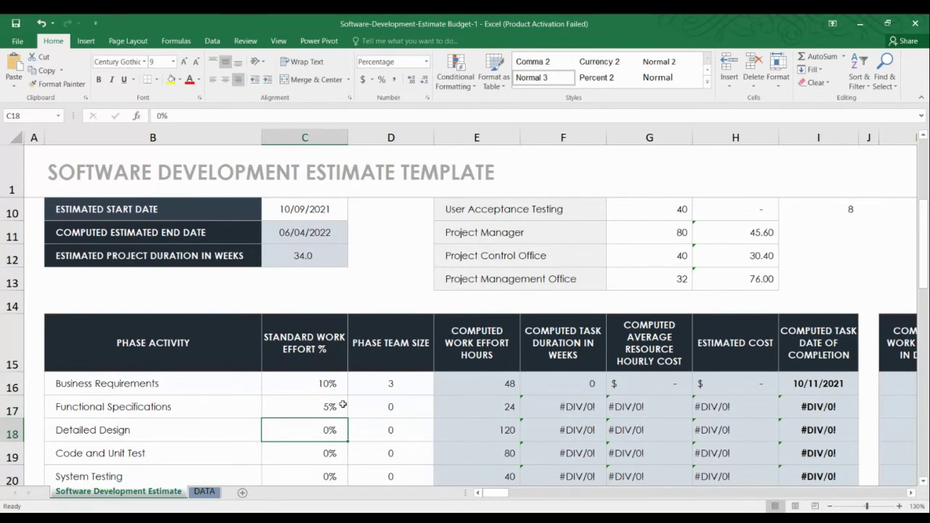
pyautogui.write('24')
pyautogui.press('Return')
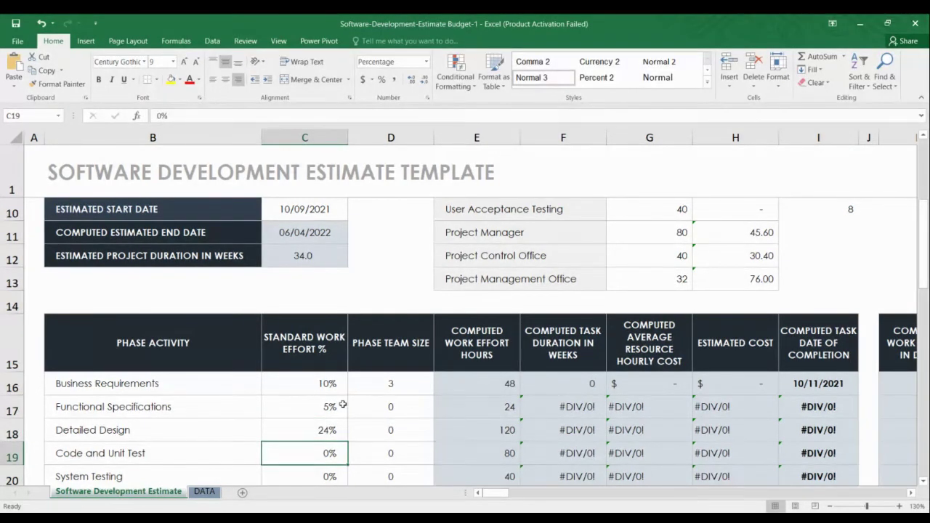
pyautogui.write('16')
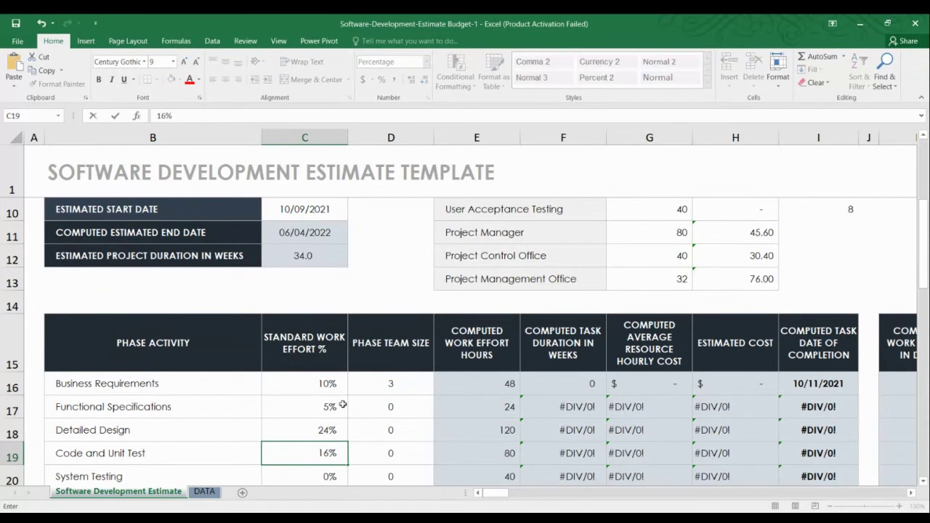
pyautogui.press('Return')
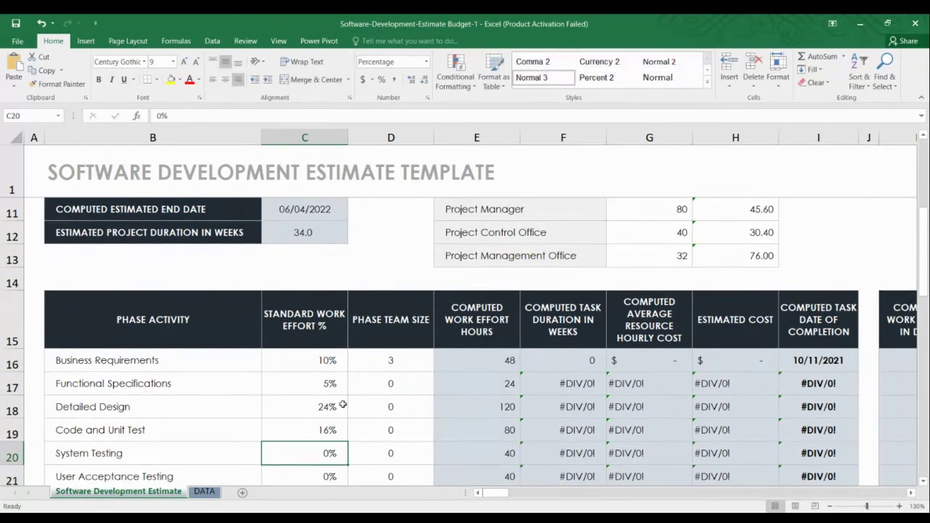
pyautogui.write('8')
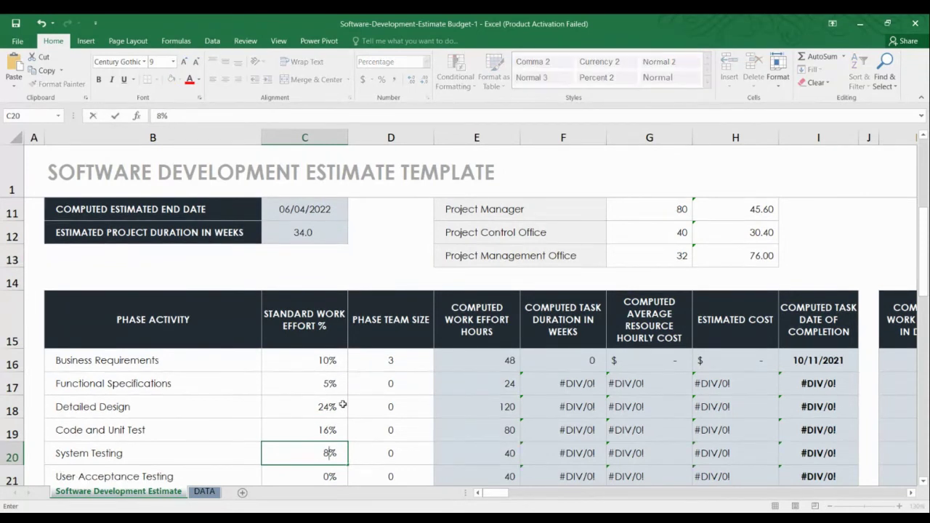
pyautogui.press('Return')
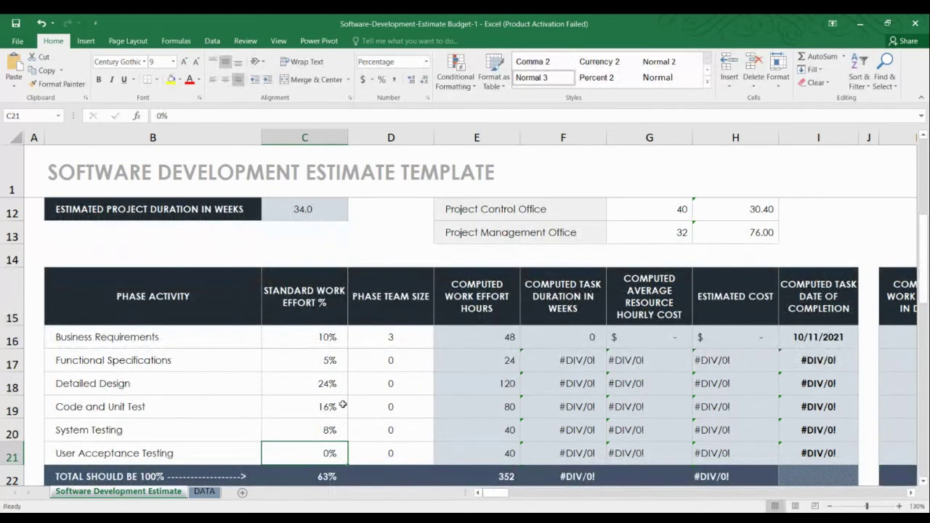
pyautogui.write('8')
pyautogui.press('Return')
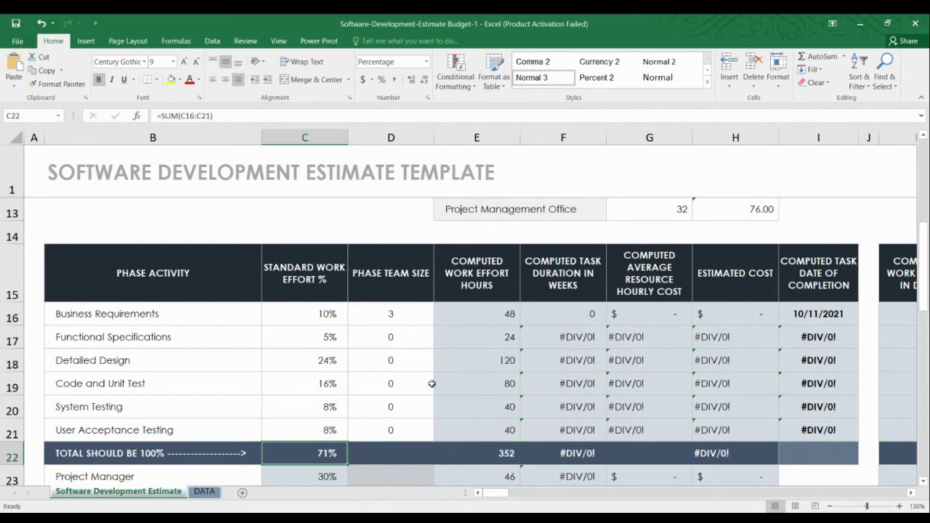
# Change the I5 formula to =G5/SUM(G5:G10)*100 so Business Requirements shows 14.
pyautogui.scroll(1, 460, 368)
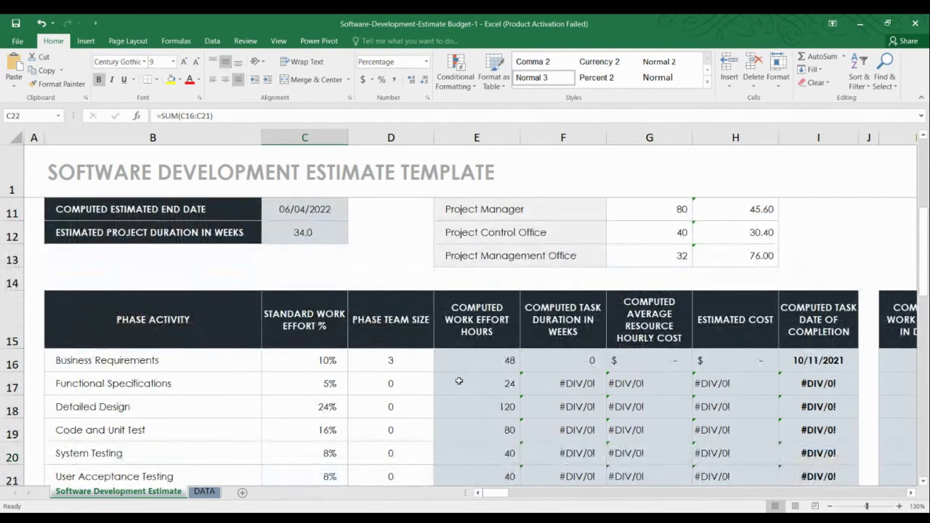
pyautogui.scroll(2, 574, 328)
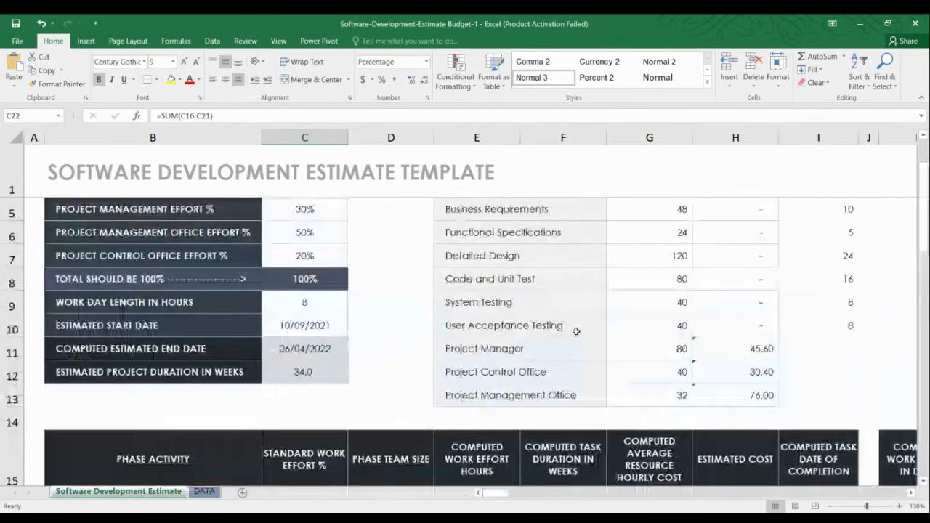
pyautogui.click(815, 214)
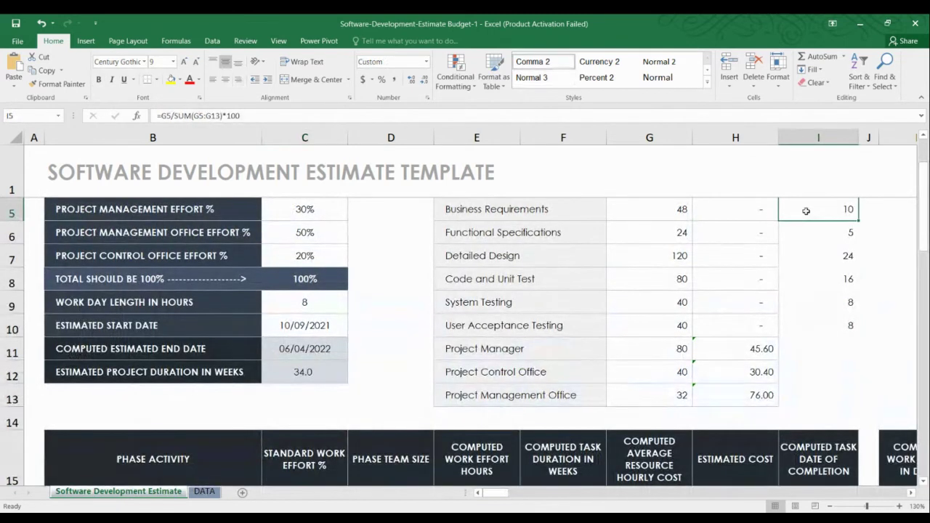
pyautogui.click(179, 117)
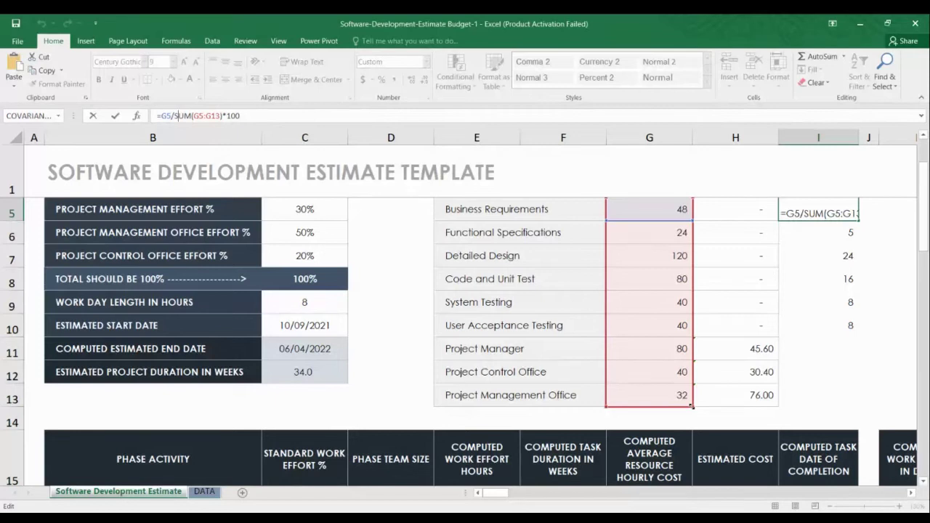
pyautogui.moveTo(693, 407); pyautogui.dragTo(682, 337)
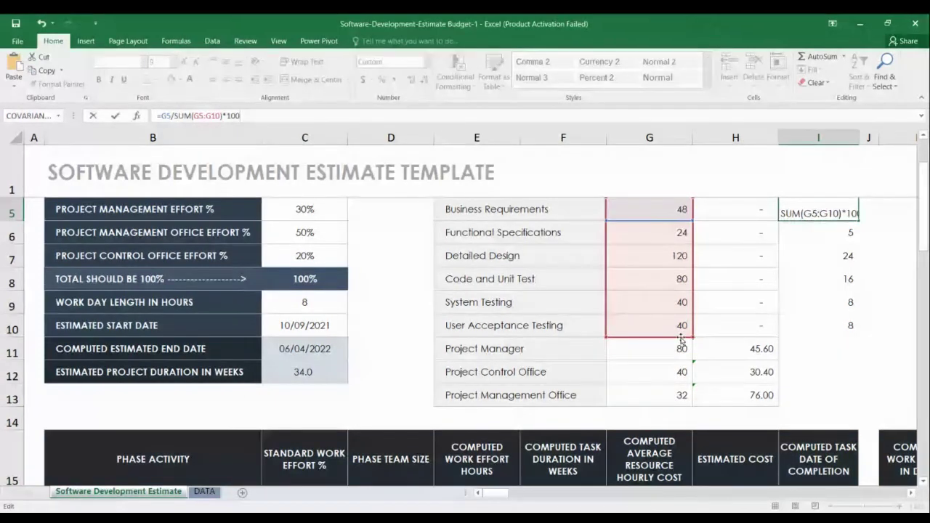
pyautogui.press('Return')
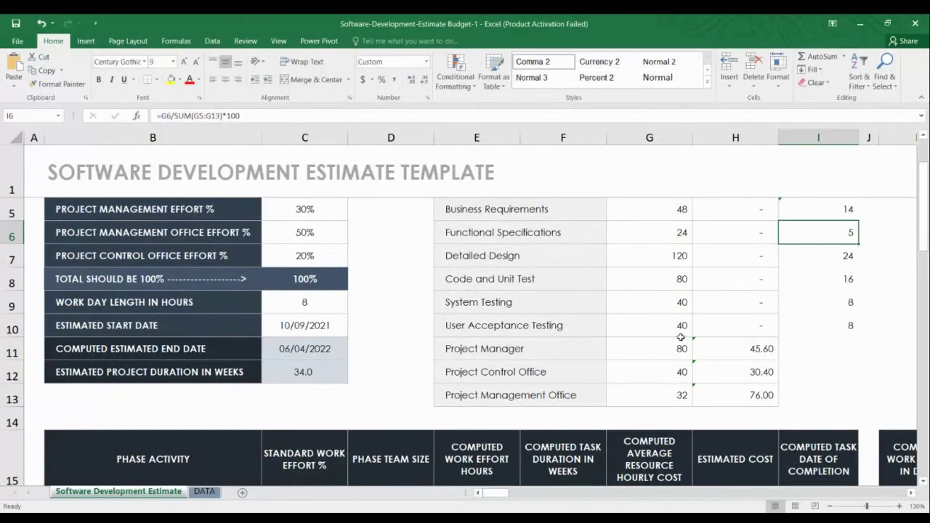
pyautogui.scroll(1, 681, 337)
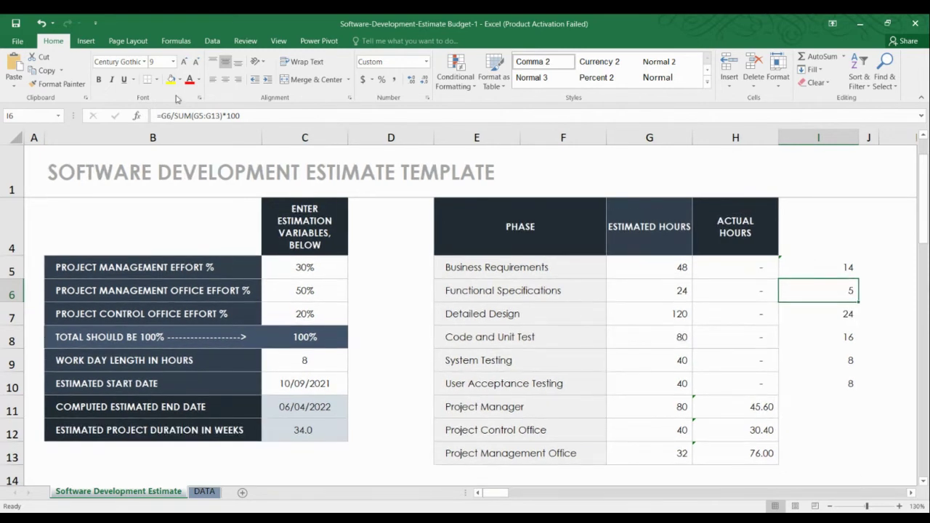
# Update the I6 through I10 formulas to divide by SUM(G5:G10), giving 7, 34, 23, 11 and 11.
pyautogui.click(218, 115)
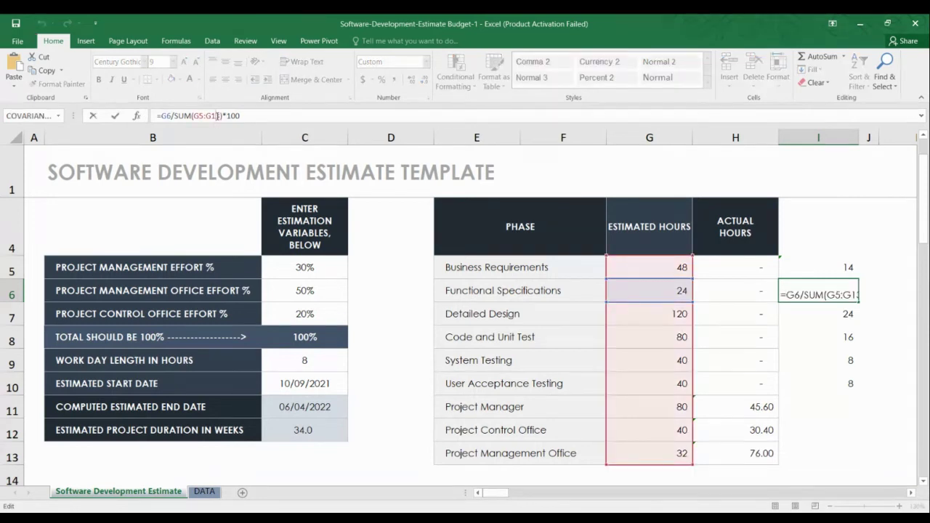
pyautogui.write('0')
pyautogui.press('Return')
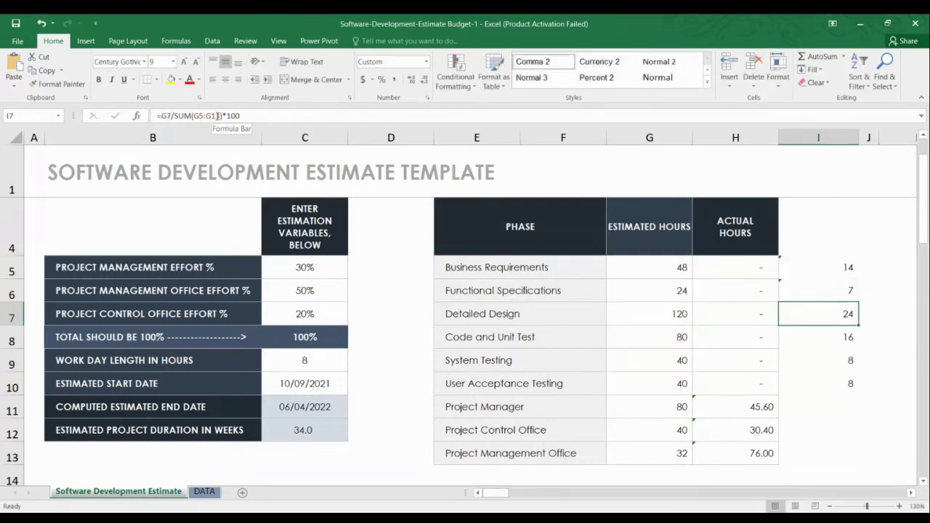
pyautogui.click(217, 115)
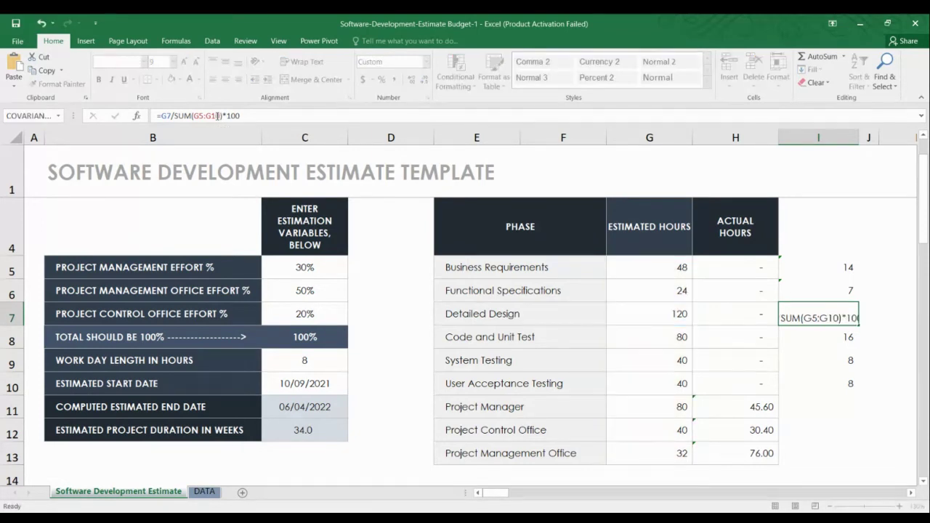
pyautogui.press('Return')
pyautogui.click(217, 116)
pyautogui.click(217, 115)
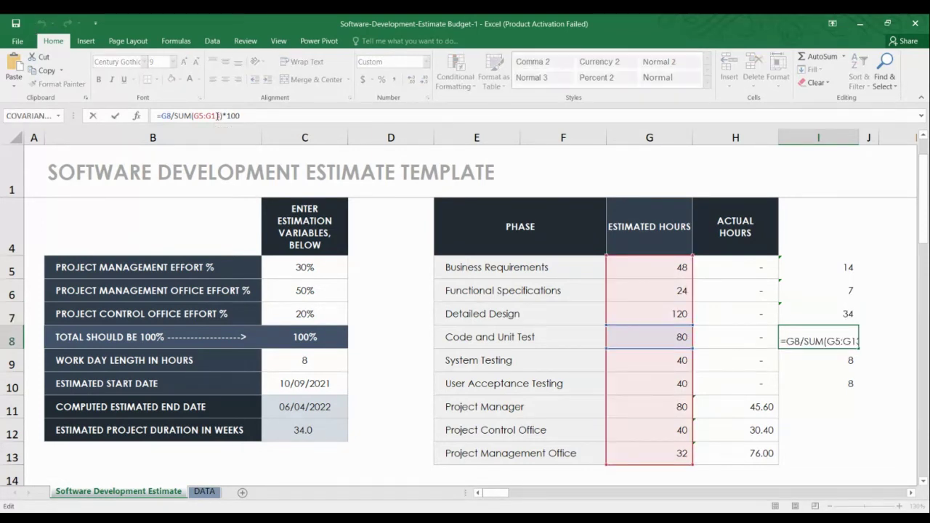
pyautogui.press('Return')
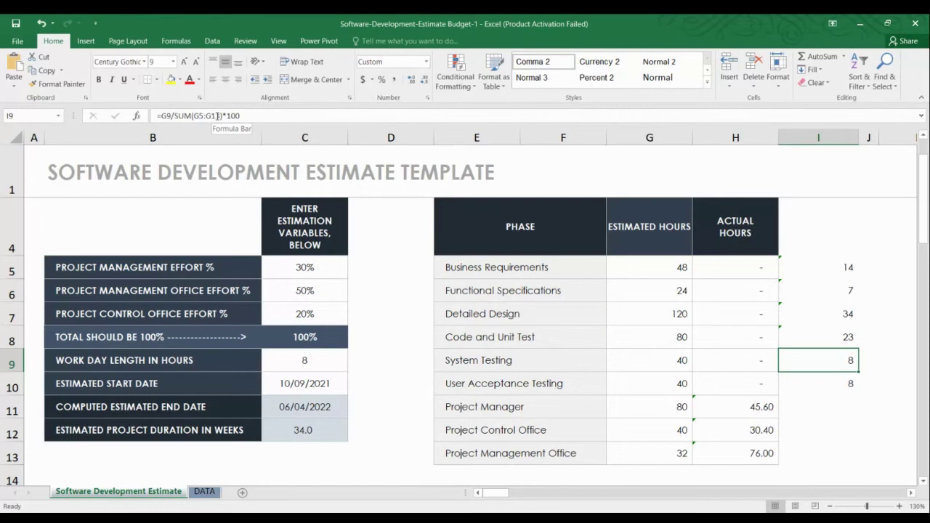
pyautogui.click(217, 115)
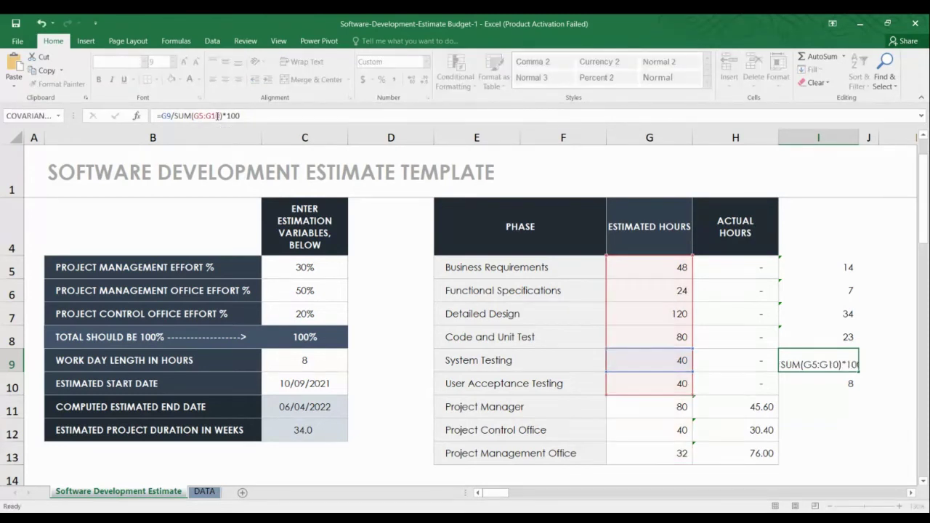
pyautogui.press('Return')
pyautogui.click(217, 116)
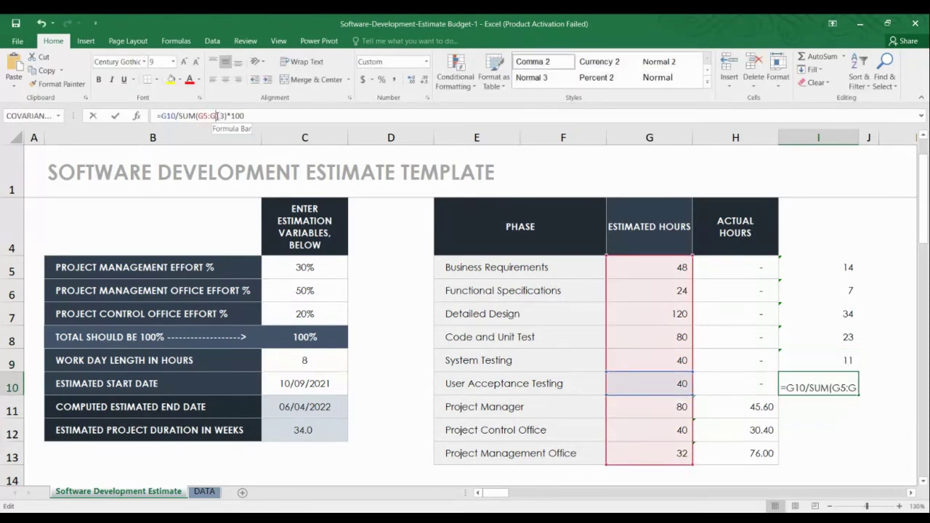
pyautogui.press('BackSpace')
pyautogui.write('0')
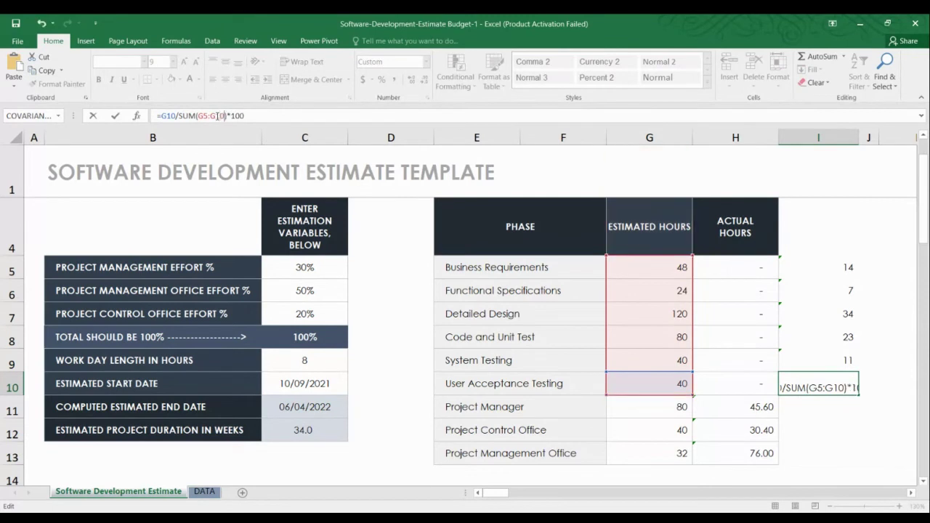
pyautogui.press('Return')
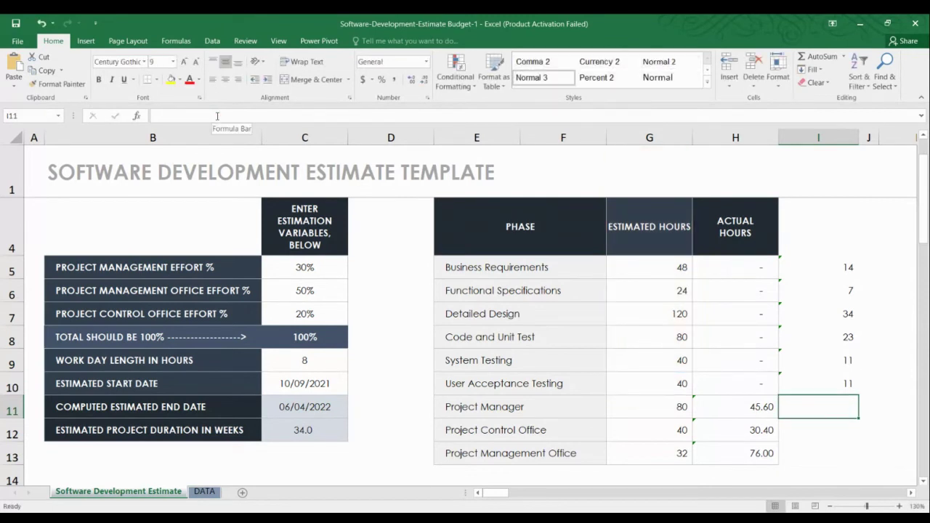
# Enter =sum(i5:i10) in I11 to total the phase shares at 100.
pyautogui.write('su')
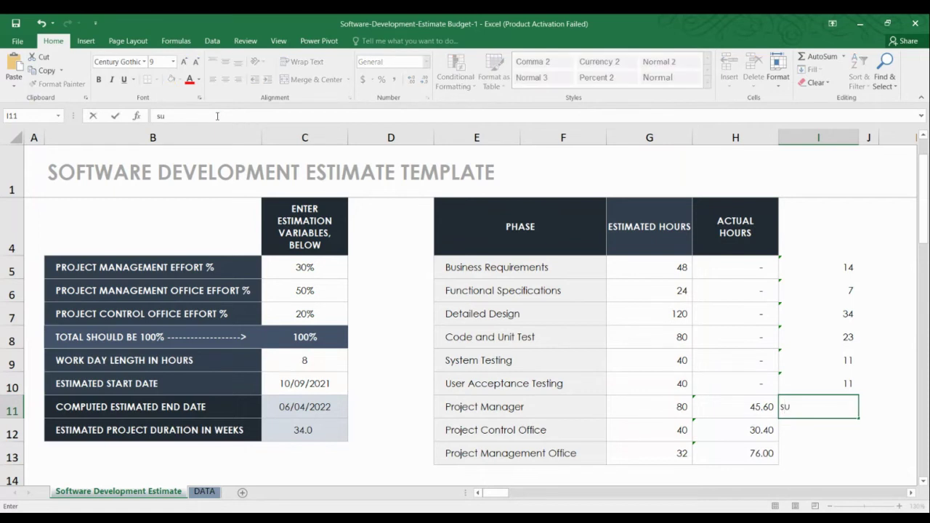
pyautogui.press('BackSpace')
pyautogui.press('BackSpace')
pyautogui.write('=su')
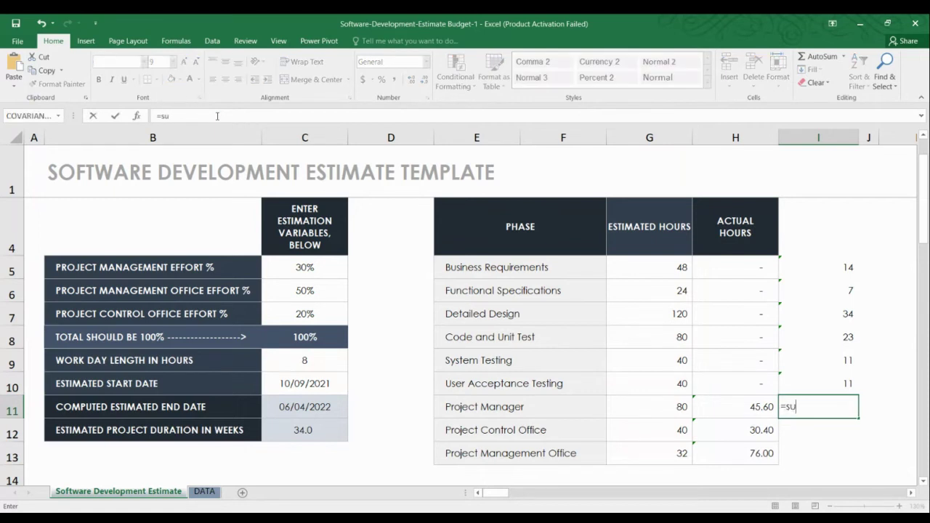
pyautogui.write('m(')
pyautogui.write('i')
pyautogui.write('5:')
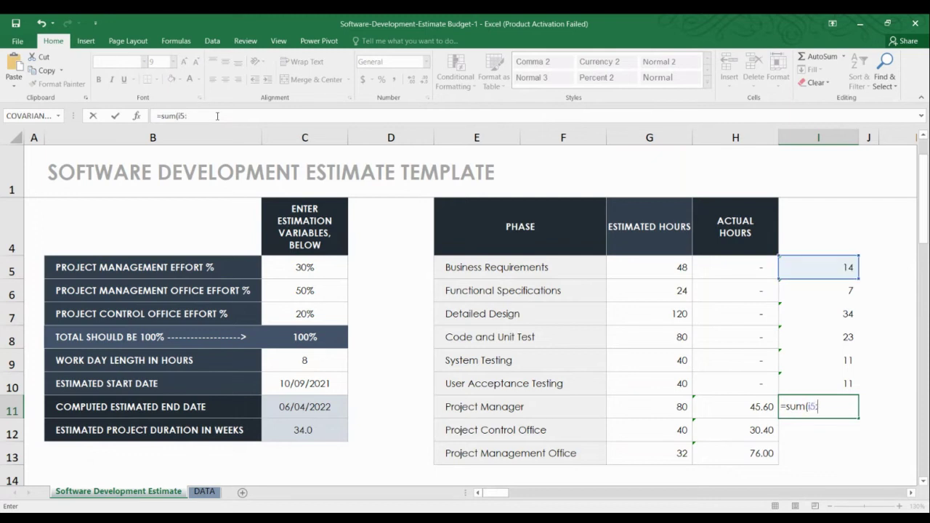
pyautogui.write('i10')
pyautogui.press('Return')
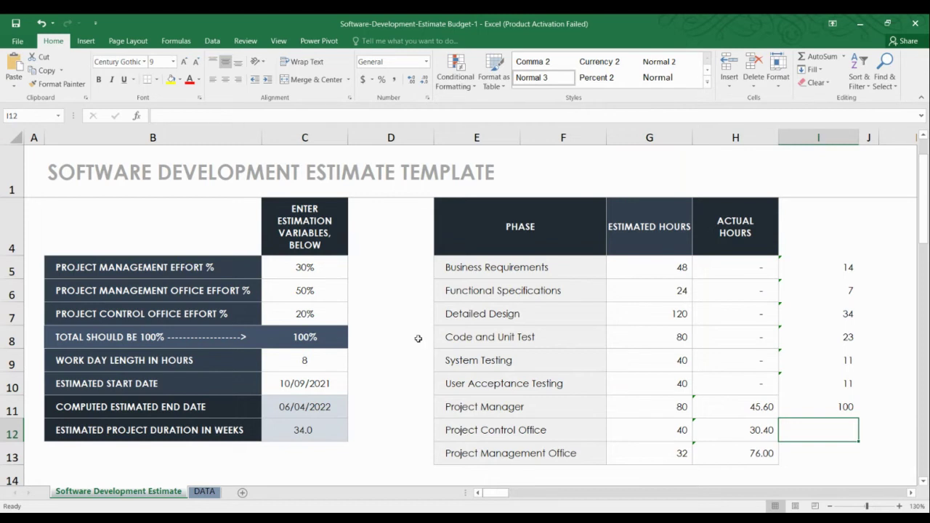
pyautogui.scroll(-3, 418, 339)
# Set User Acceptance Testing and System Testing work effort to 11% and Code and Unit Test to 23%.
pyautogui.click(309, 339)
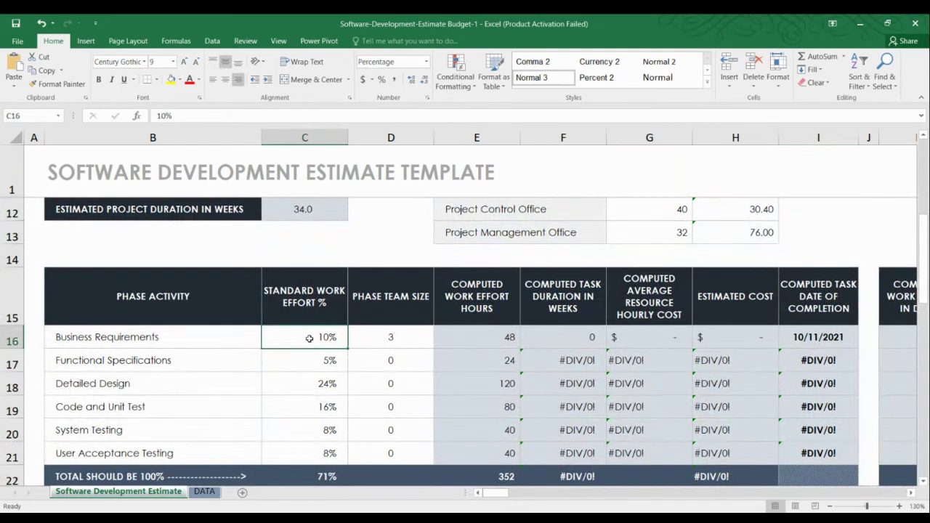
pyautogui.press('Home')
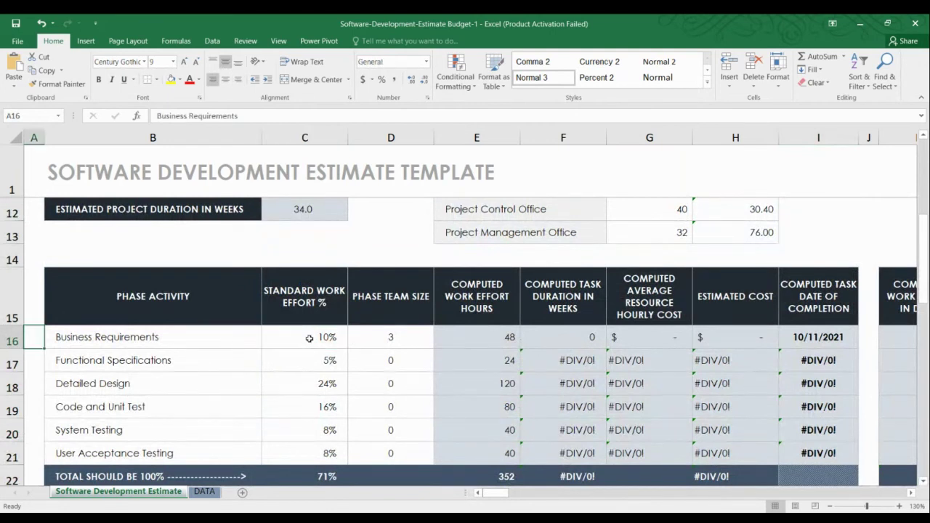
pyautogui.press('Right')
pyautogui.press('Right')
pyautogui.press('Right')
pyautogui.press('Down')
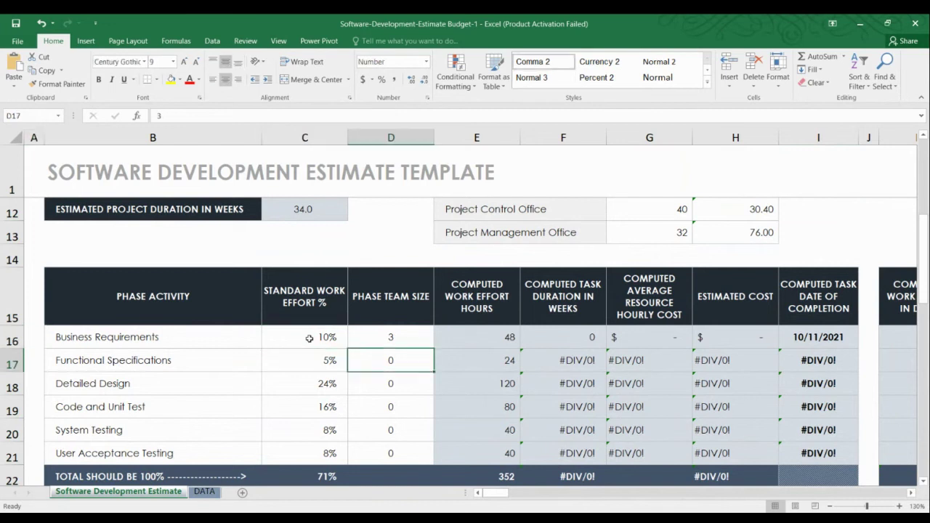
pyautogui.press('Down')
pyautogui.press('Down')
pyautogui.press('Down')
pyautogui.press('Down')
pyautogui.press('Left')
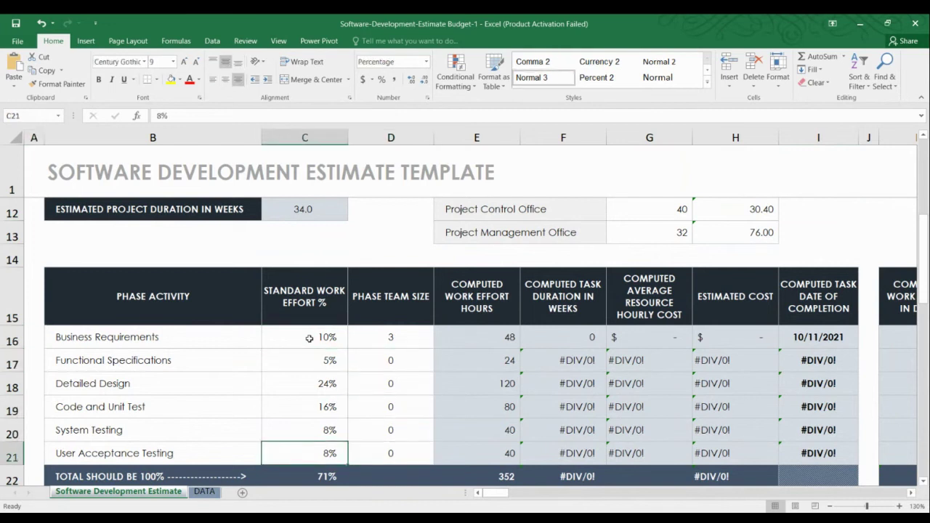
pyautogui.write('11')
pyautogui.press('Up')
pyautogui.write('11')
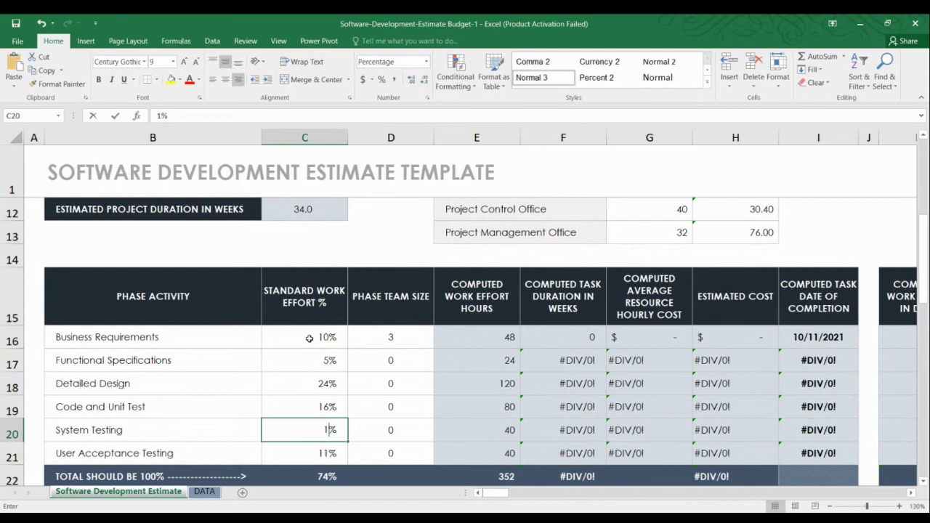
pyautogui.press('Up')
pyautogui.write('23')
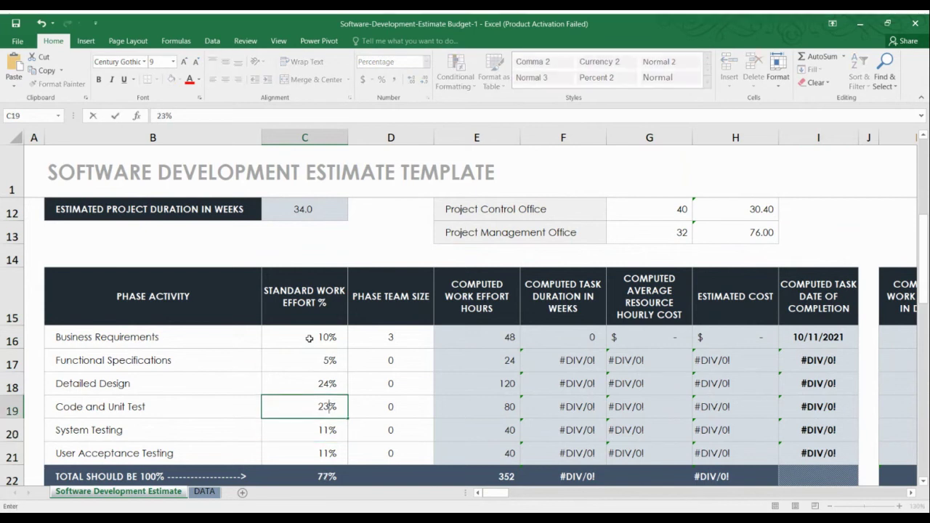
pyautogui.press('Up')
# Set Detailed Design to 34%, Functional Specifications to 7%, and Business Requirements to 14%.
pyautogui.write('3')
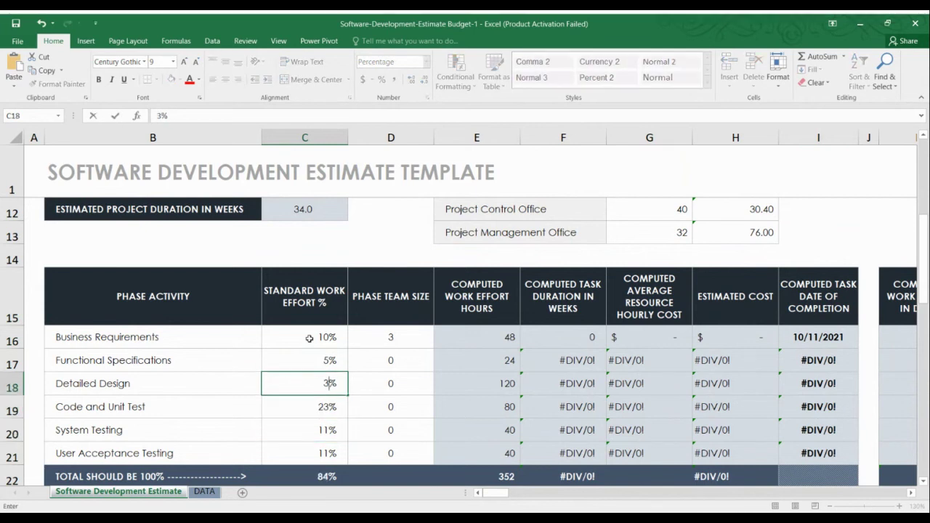
pyautogui.write('4')
pyautogui.press('Up')
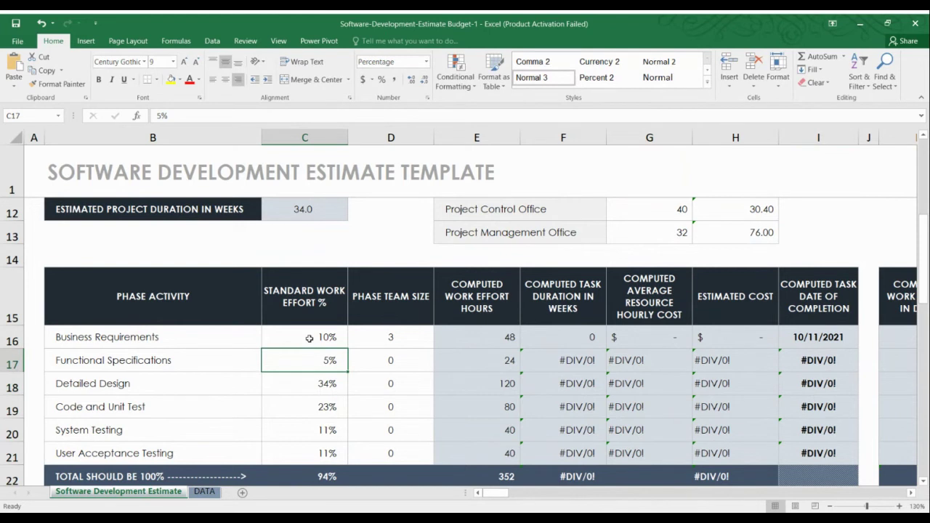
pyautogui.write('7')
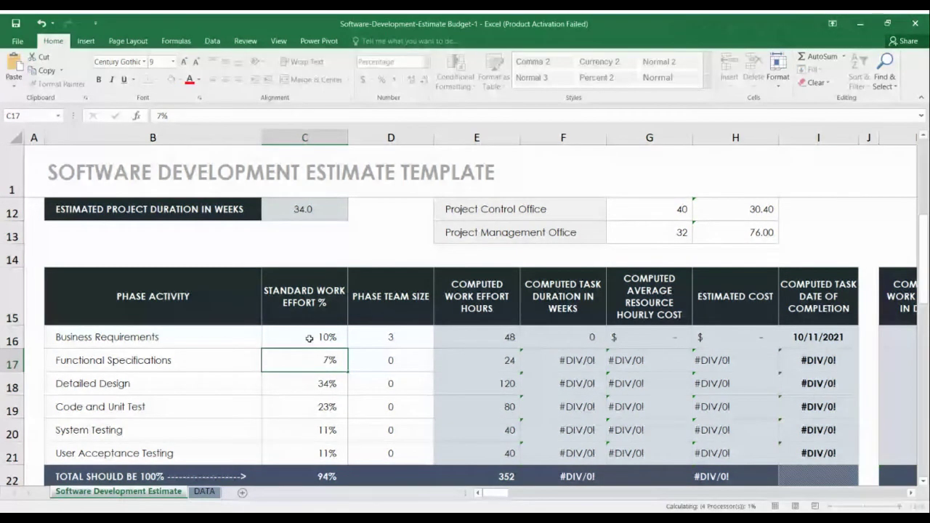
pyautogui.press('Up')
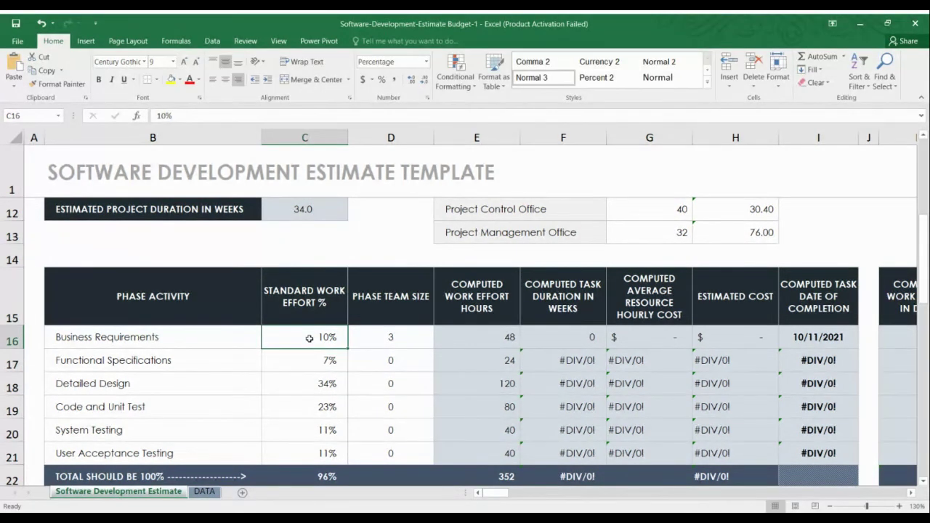
pyautogui.write('14')
pyautogui.hotkey('ctrl', 'Return')
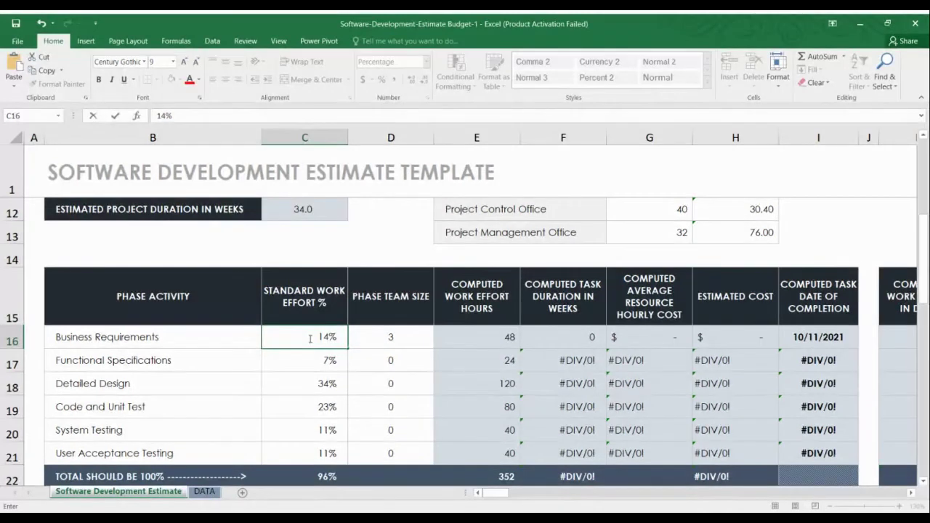
pyautogui.press('Return')
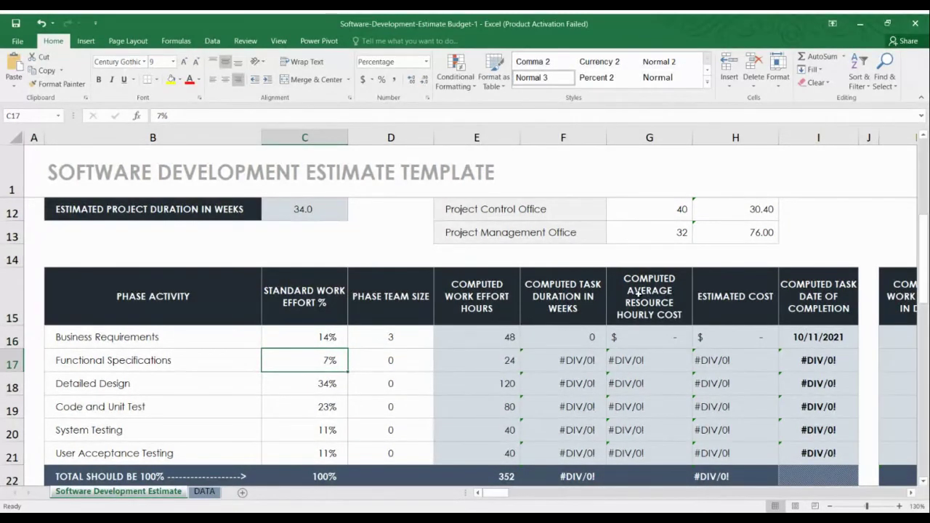
pyautogui.scroll(3, 637, 294)
pyautogui.scroll(-1, 637, 293)
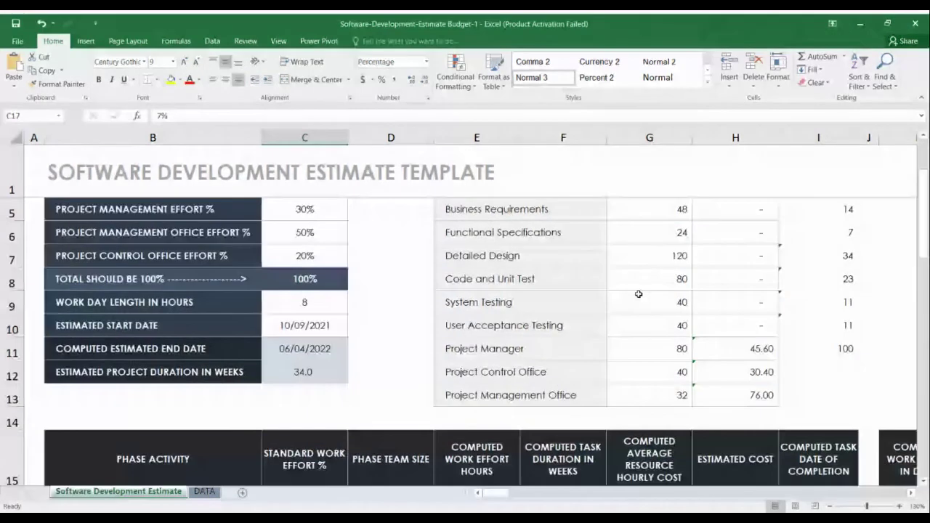
# Cancel an edit of I5, leaving =G5/SUM(G5:G10)*100 unchanged, and scroll to the Phase Activity table.
pyautogui.click(837, 217)
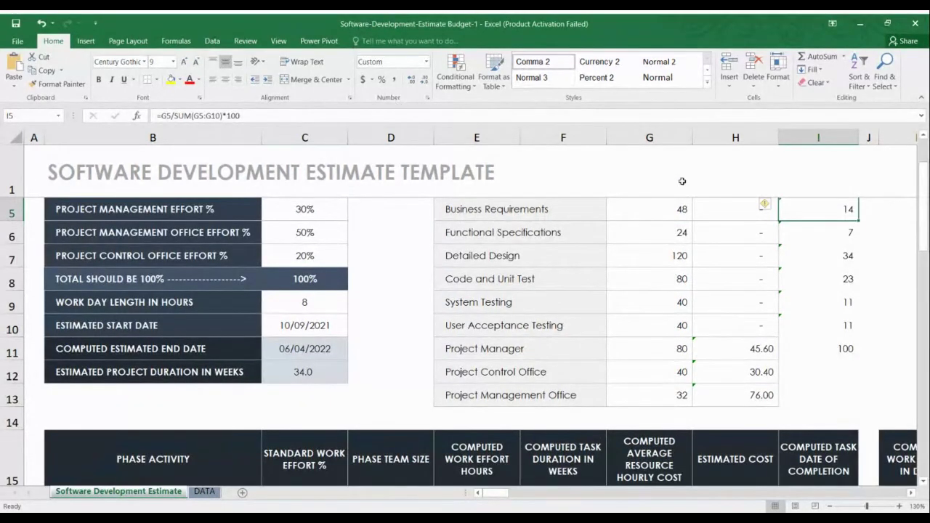
pyautogui.click(193, 117)
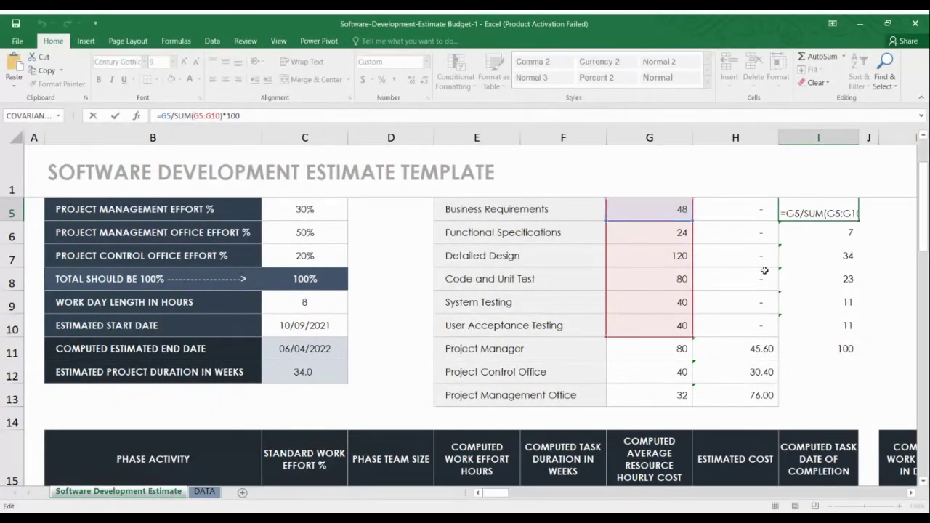
pyautogui.scroll(-3, 764, 270)
pyautogui.click(390, 313)
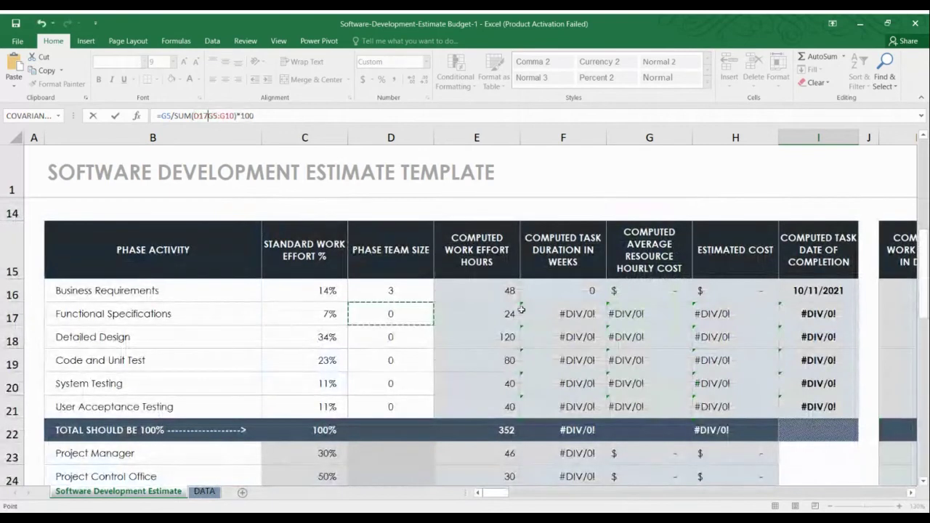
pyautogui.write('2')
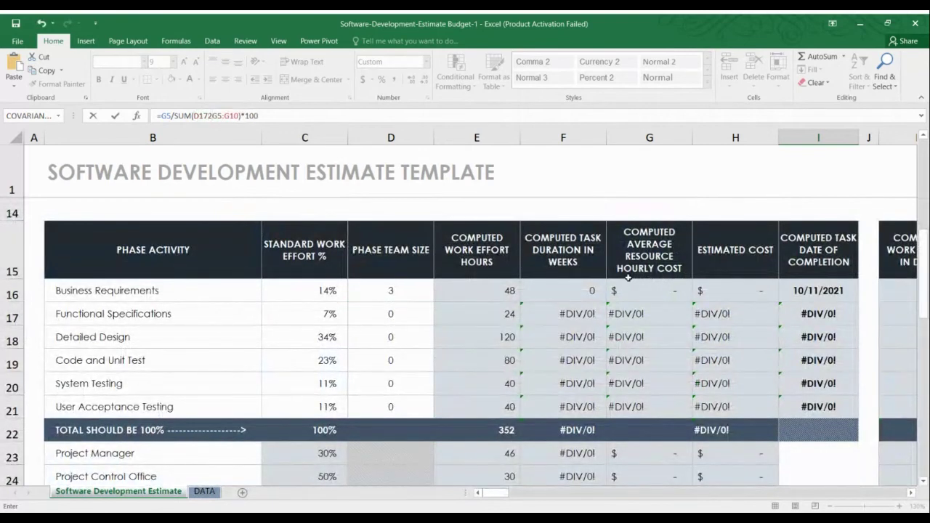
pyautogui.press('Escape')
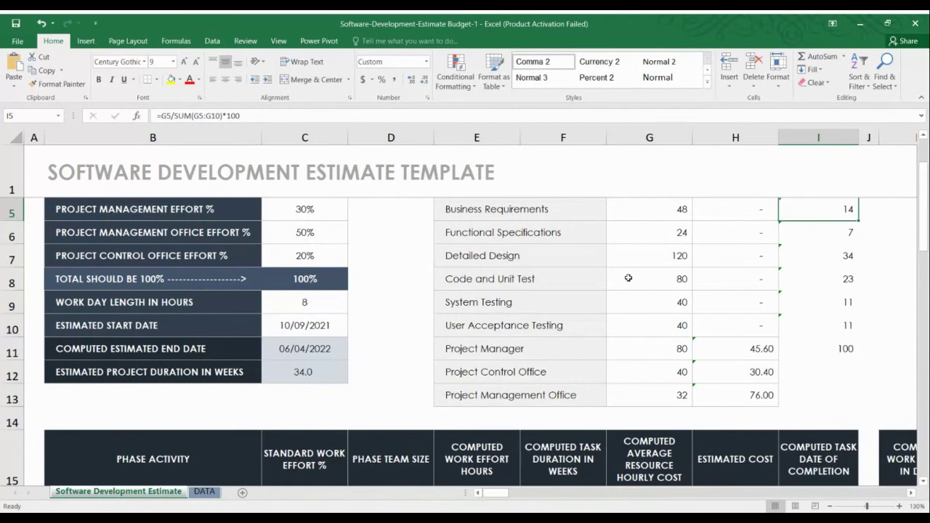
pyautogui.scroll(-2, 398, 422)
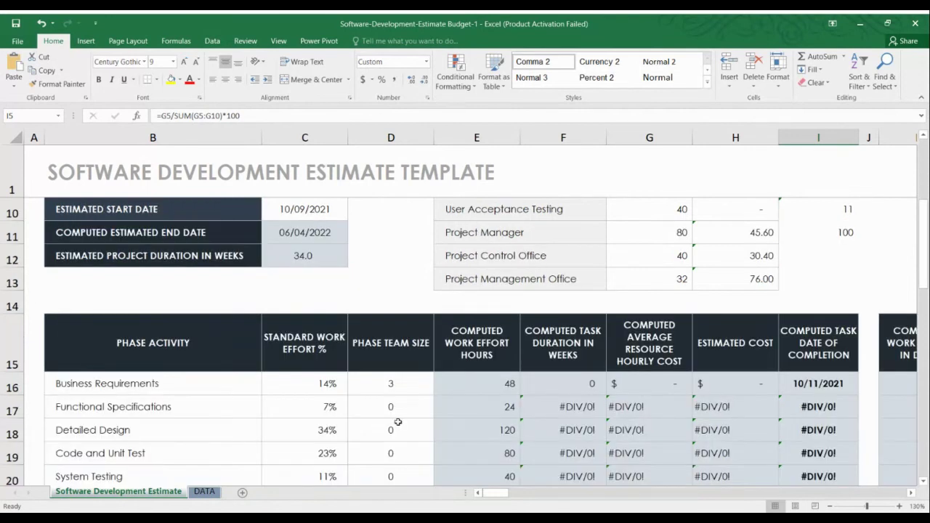
pyautogui.scroll(-1, 398, 422)
# Enter team sizes 2, 10, 10, 5 and 5 in D17 through D21.
pyautogui.click(396, 358)
pyautogui.write('2')
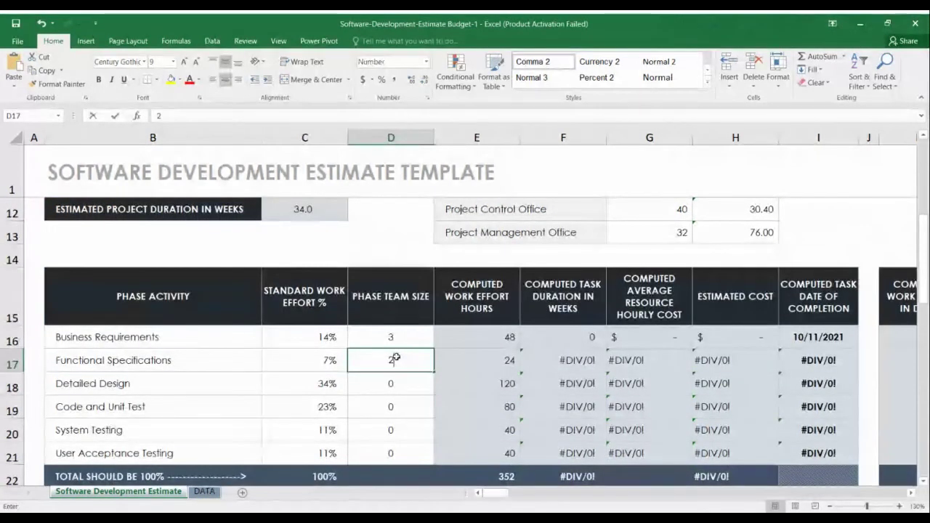
pyautogui.press('Return')
pyautogui.write('10')
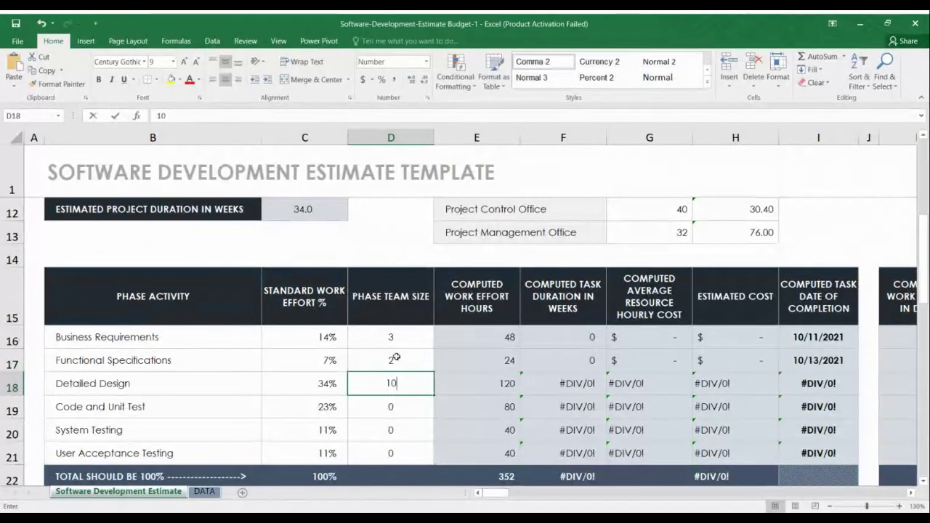
pyautogui.press('Return')
pyautogui.write('1')
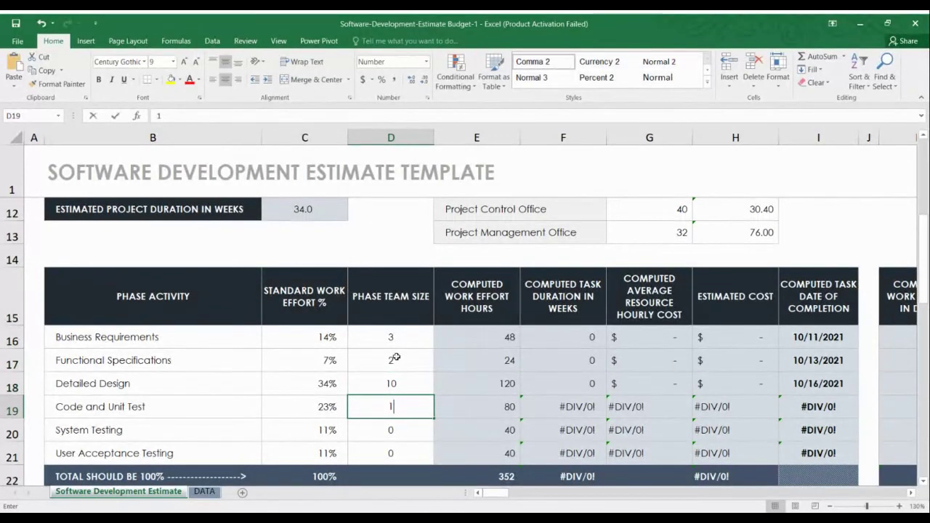
pyautogui.write('0')
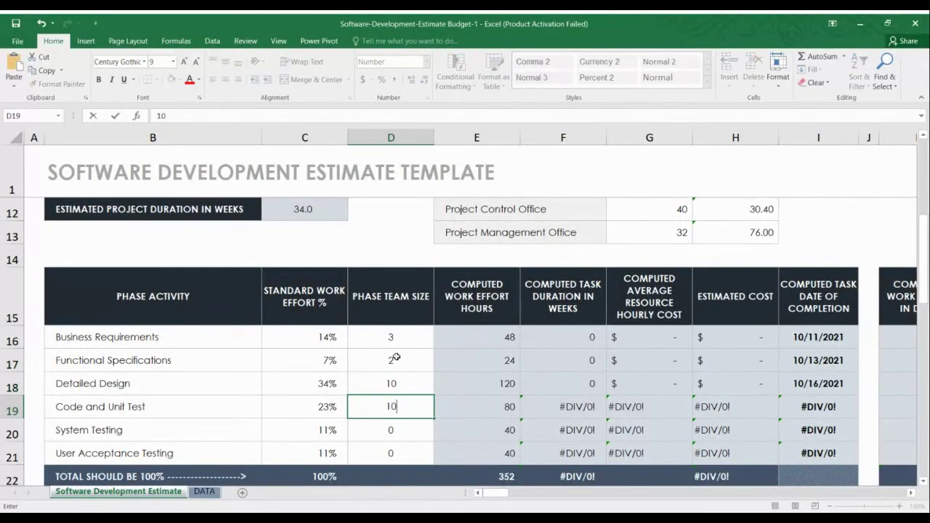
pyautogui.press('Return')
pyautogui.write('5')
pyautogui.press('Return')
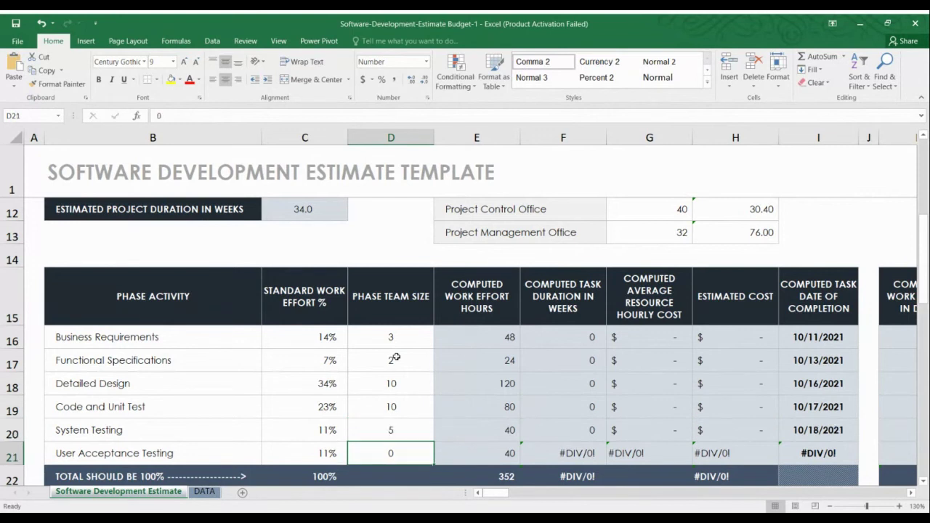
pyautogui.write('5')
pyautogui.press('Return')
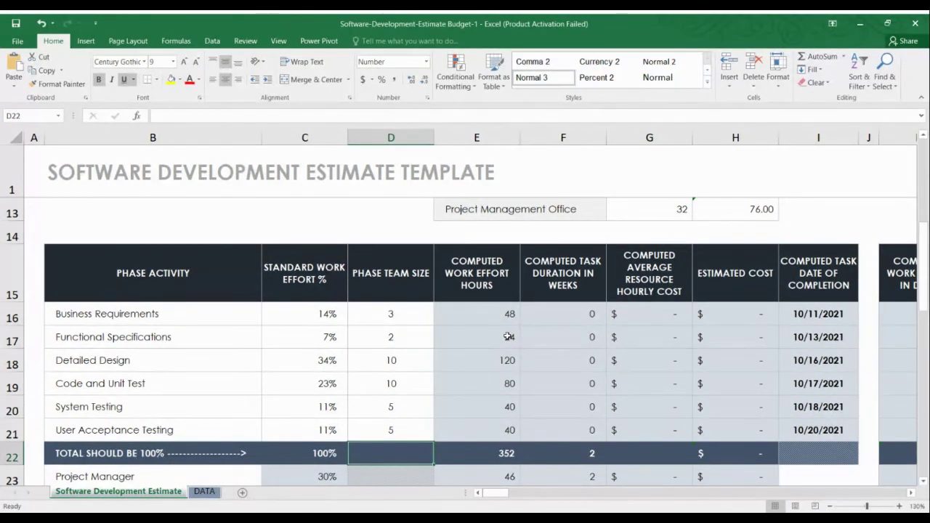
pyautogui.scroll(2, 507, 336)
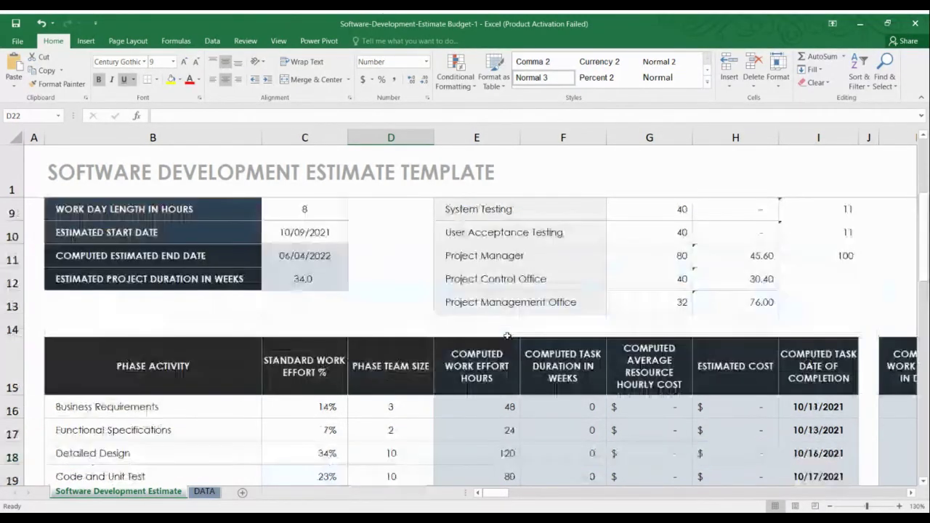
pyautogui.scroll(2, 507, 337)
pyautogui.scroll(-2, 507, 336)
pyautogui.scroll(-1, 507, 336)
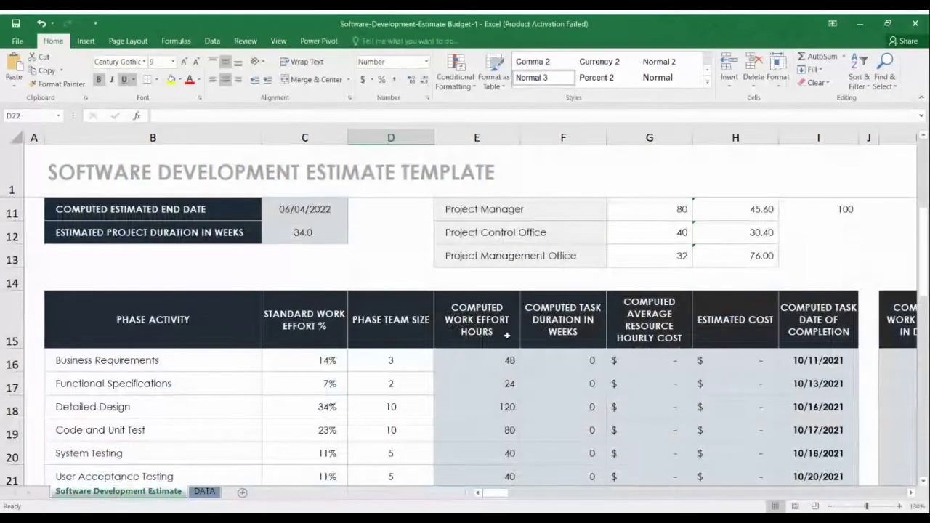
pyautogui.scroll(3, 507, 335)
pyautogui.scroll(1, 484, 276)
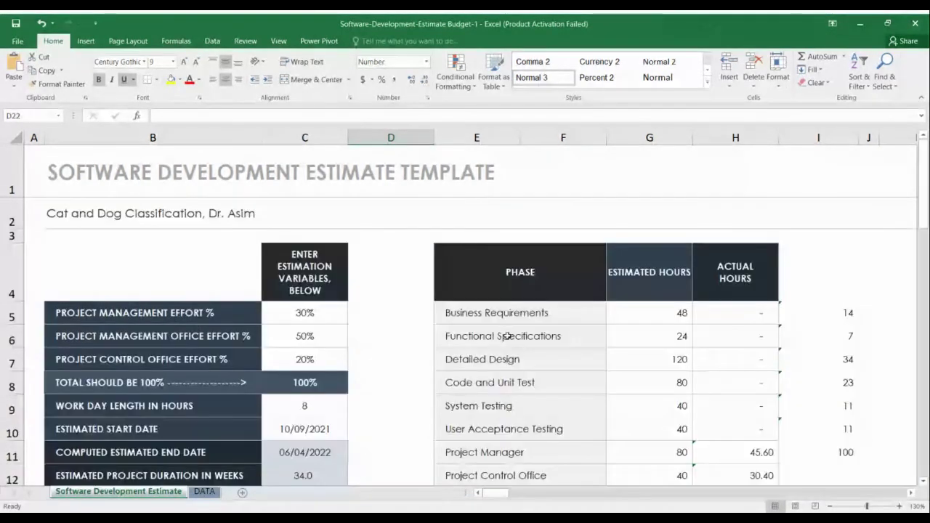
pyautogui.scroll(-1, 535, 334)
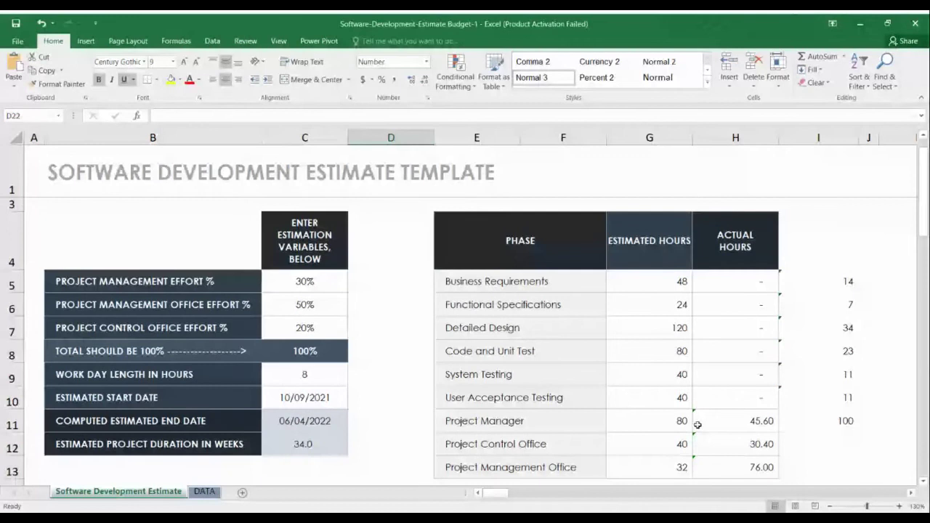
pyautogui.scroll(-4, 697, 424)
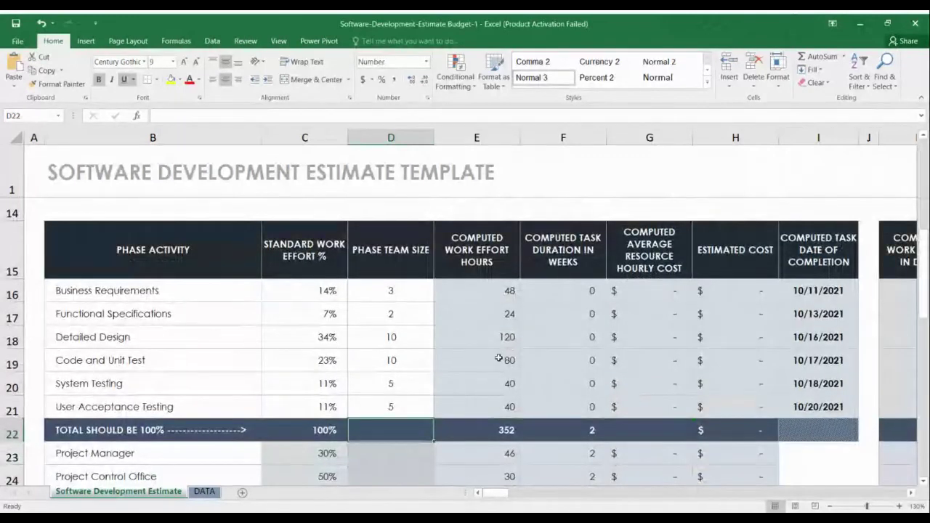
pyautogui.scroll(1, 485, 374)
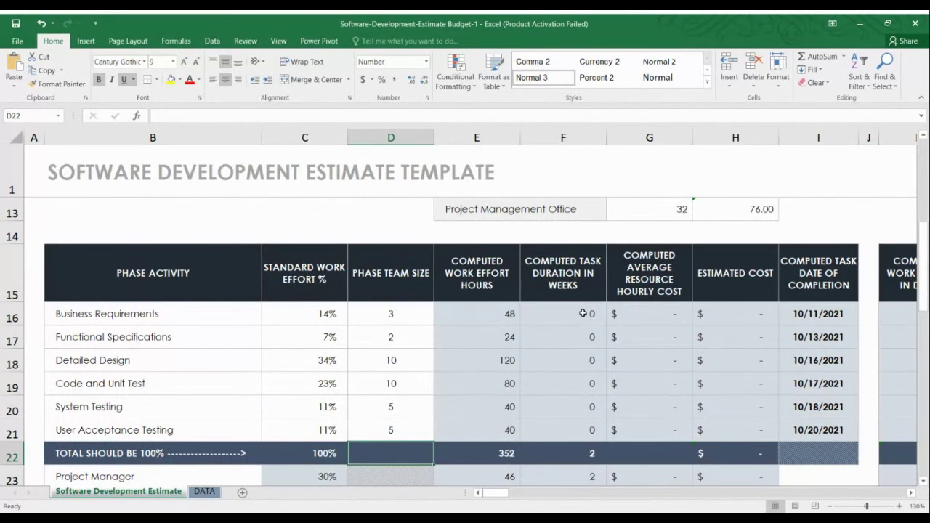
pyautogui.click(582, 313)
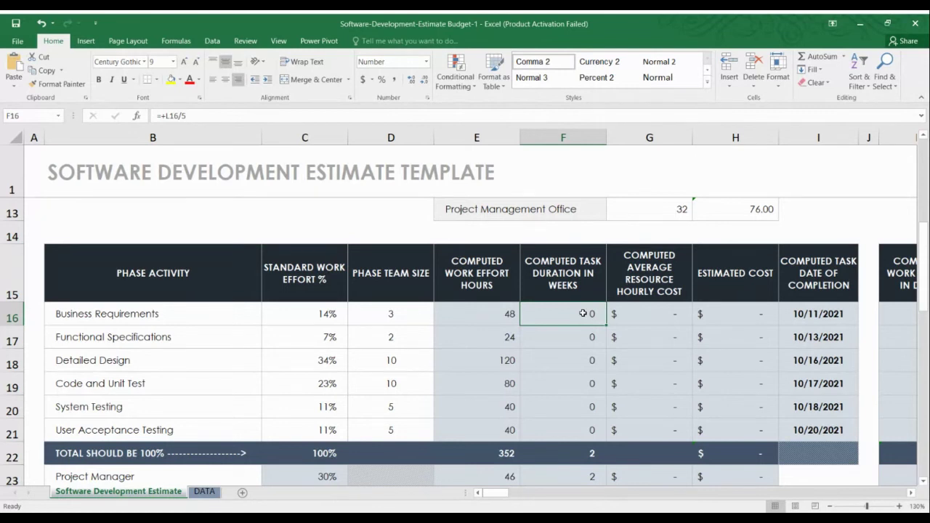
pyautogui.write('5')
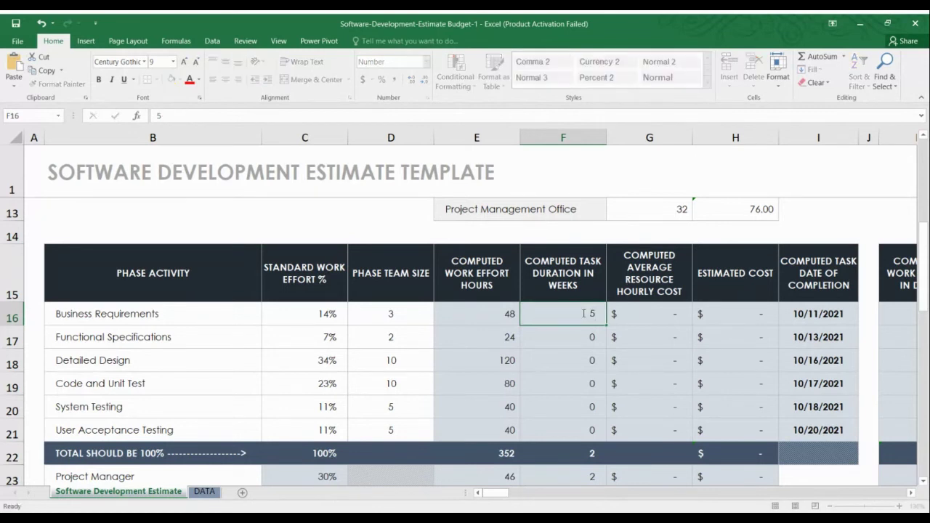
pyautogui.press('Return')
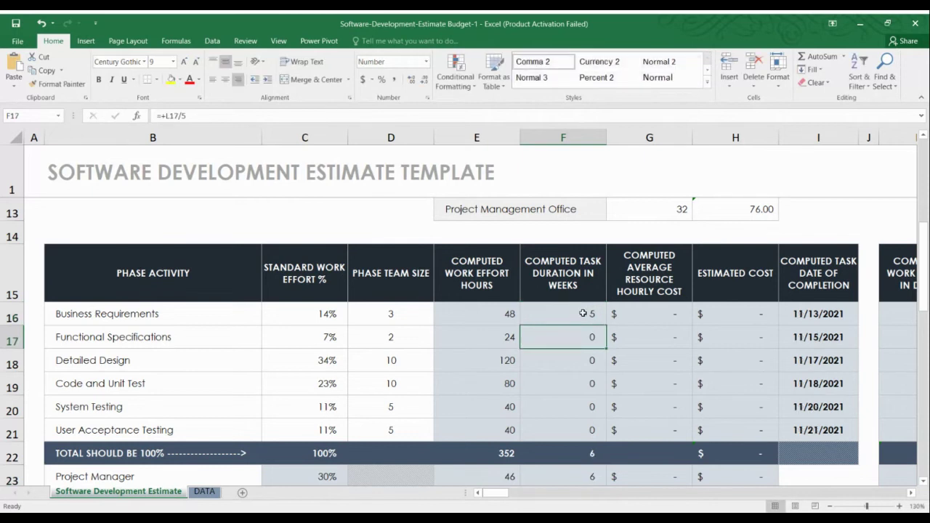
pyautogui.write('1')
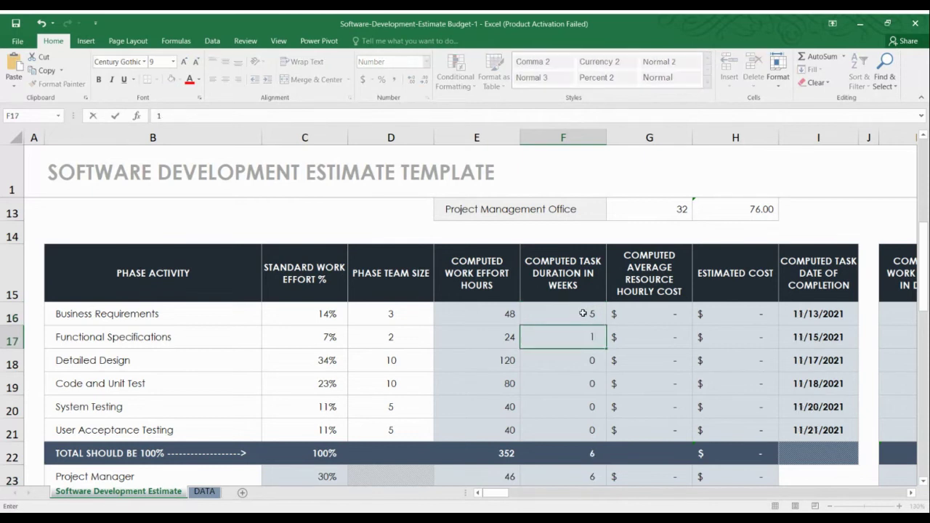
pyautogui.press('Return')
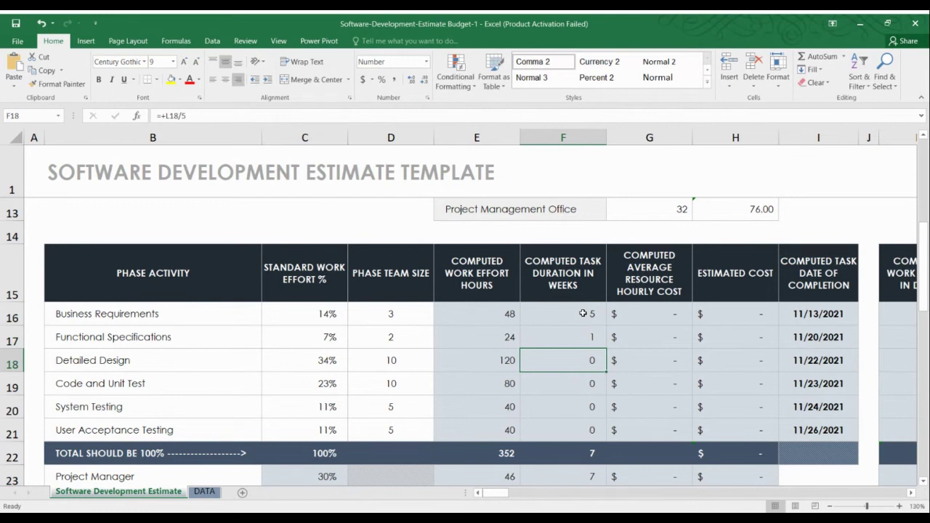
pyautogui.hotkey('ctrl', 'z')
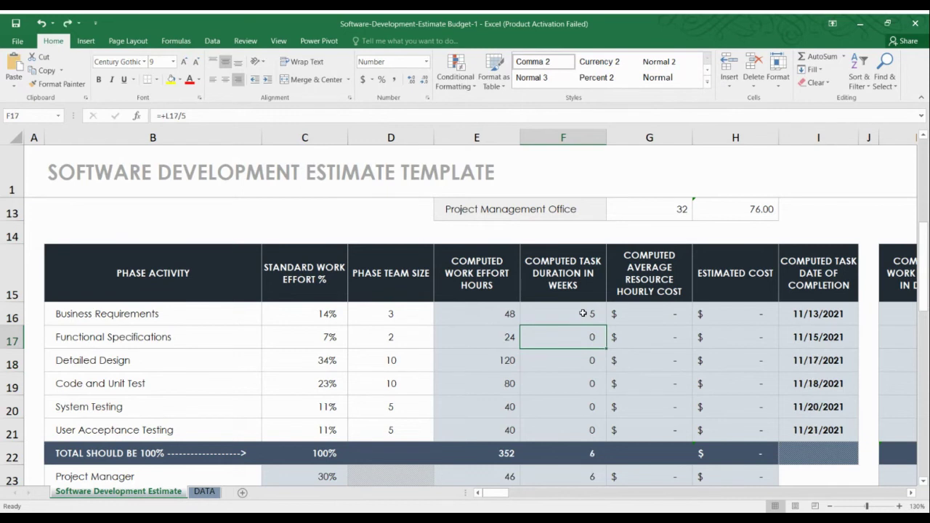
pyautogui.hotkey('ctrl', 'z')
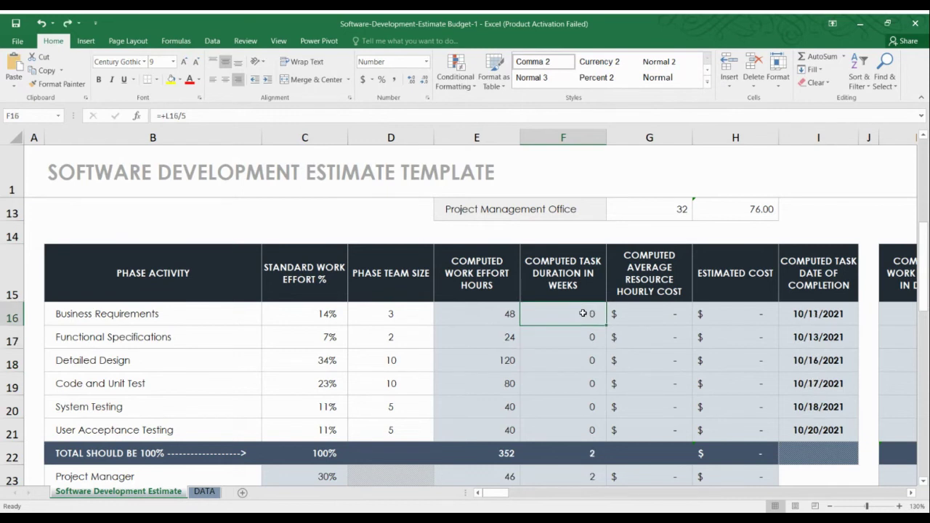
pyautogui.hotkey('ctrl', 'y')
pyautogui.press('Down')
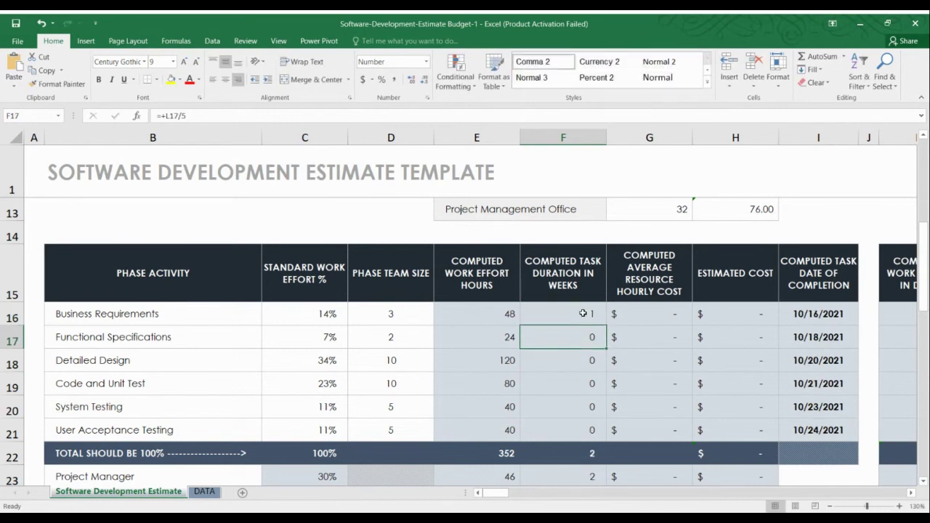
pyautogui.hotkey('ctrl', 'z')
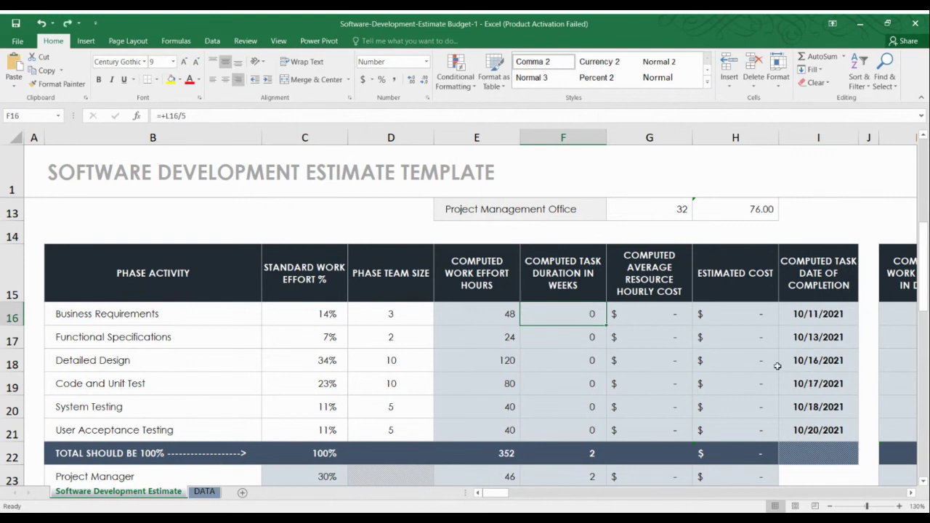
# Scroll right to show the computed work effort and task duration in days columns K–L.
pyautogui.hscroll(3, 777, 366)
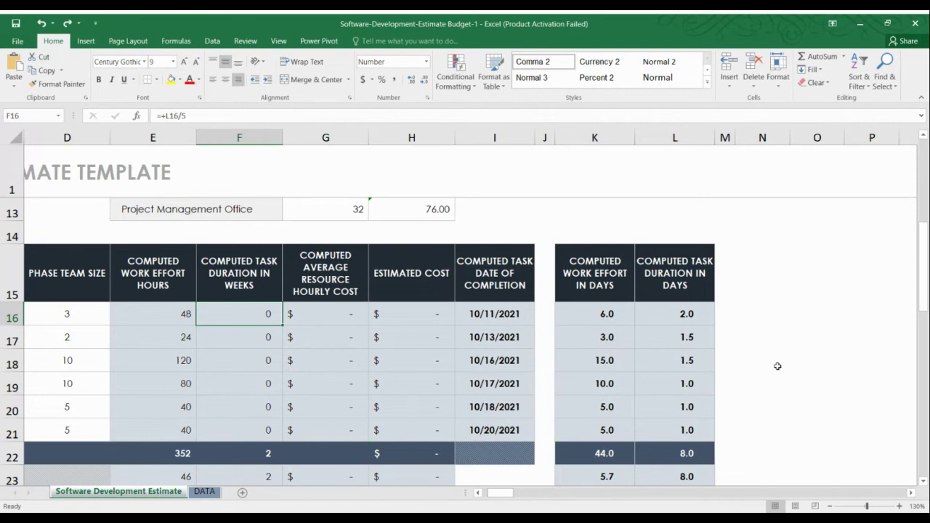
# Scroll to show the Resource Count Allocation table in rows 34–44 from column A.
pyautogui.scroll(-3, 777, 366)
pyautogui.hscroll(-1, 778, 366)
pyautogui.scroll(-9, 777, 366)
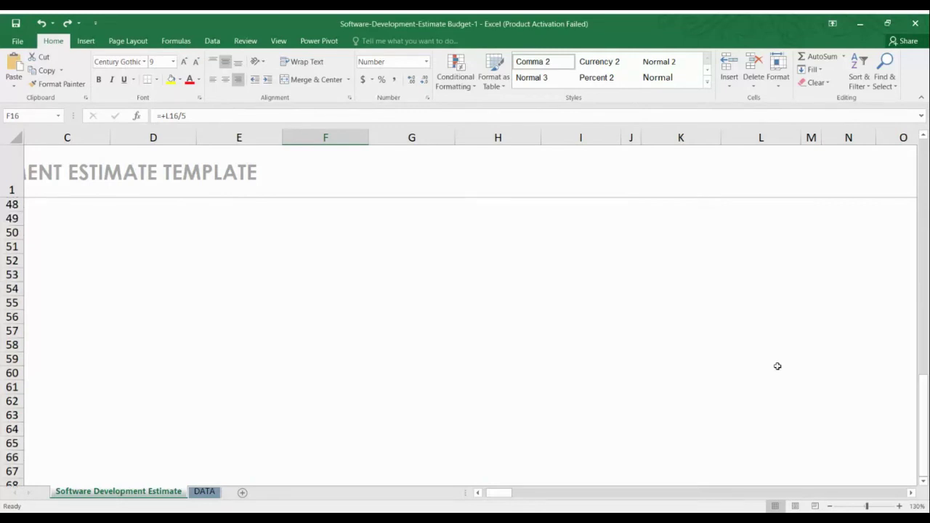
pyautogui.scroll(2, 778, 366)
pyautogui.scroll(2, 778, 367)
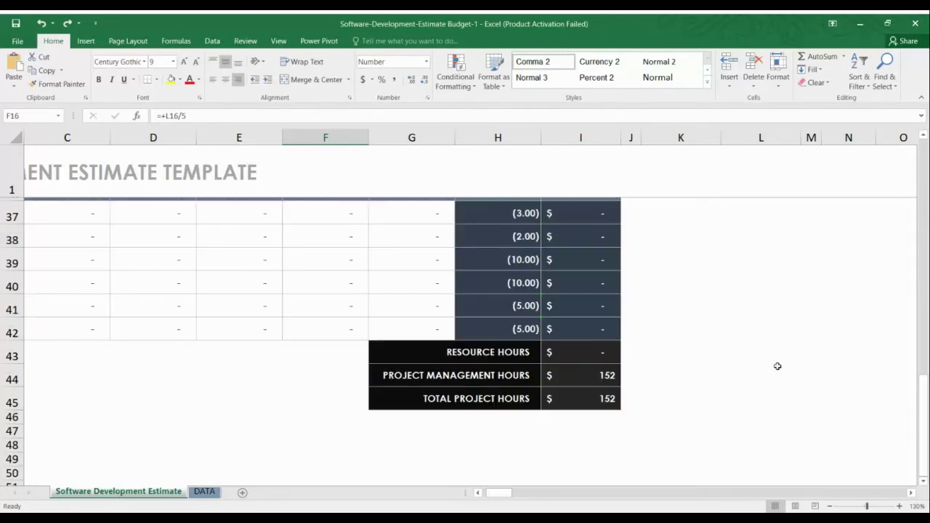
pyautogui.scroll(1, 778, 366)
pyautogui.hscroll(-1, 777, 366)
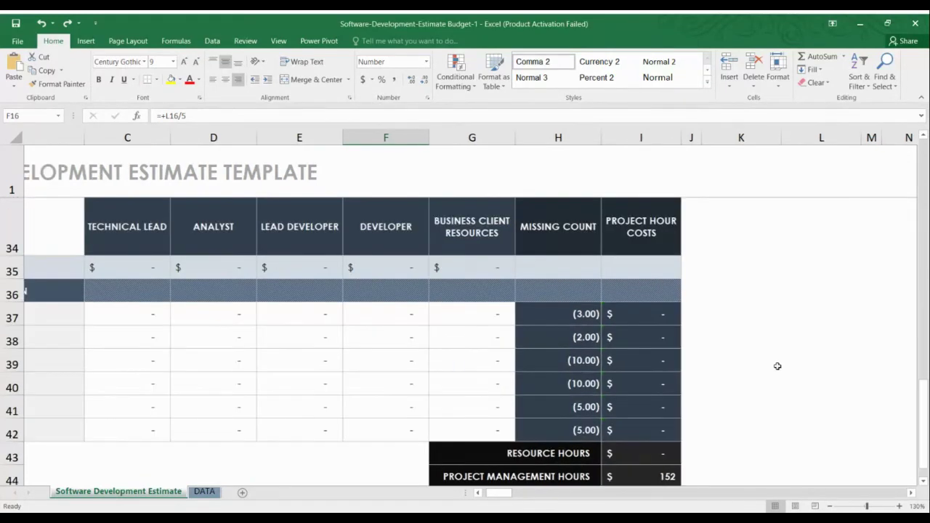
pyautogui.hscroll(-2, 777, 366)
pyautogui.hscroll(-1, 778, 366)
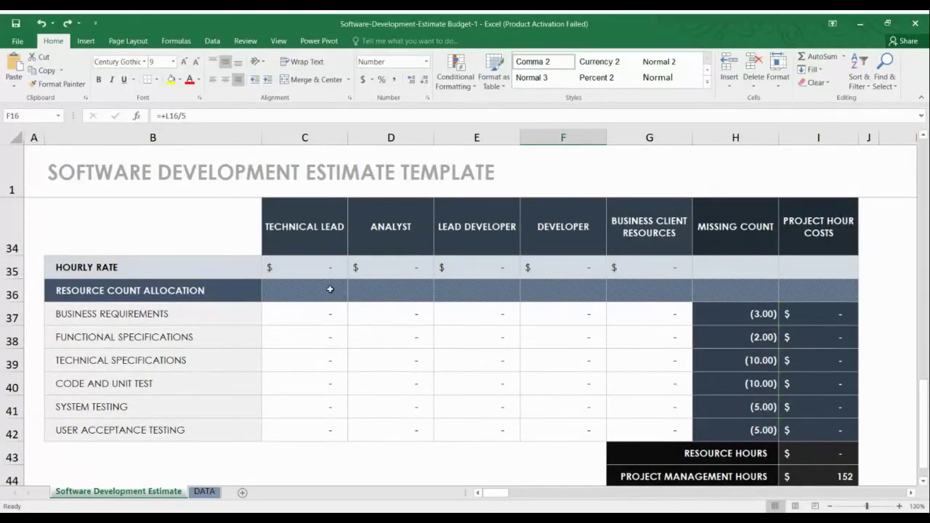
# Enter Technical Lead counts of 10, 5 and 5 for Business Requirements, Functional and Technical Specifications.
pyautogui.click(306, 309)
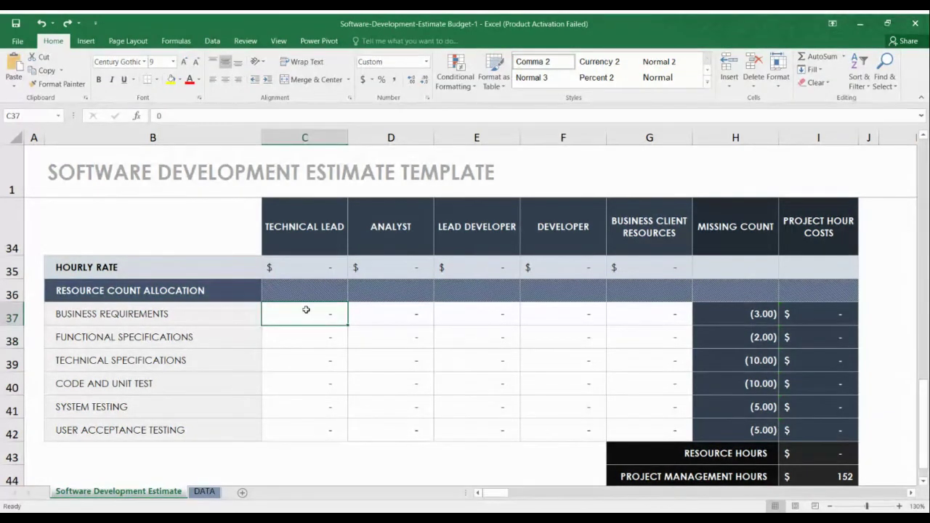
pyautogui.write('10')
pyautogui.press('Return')
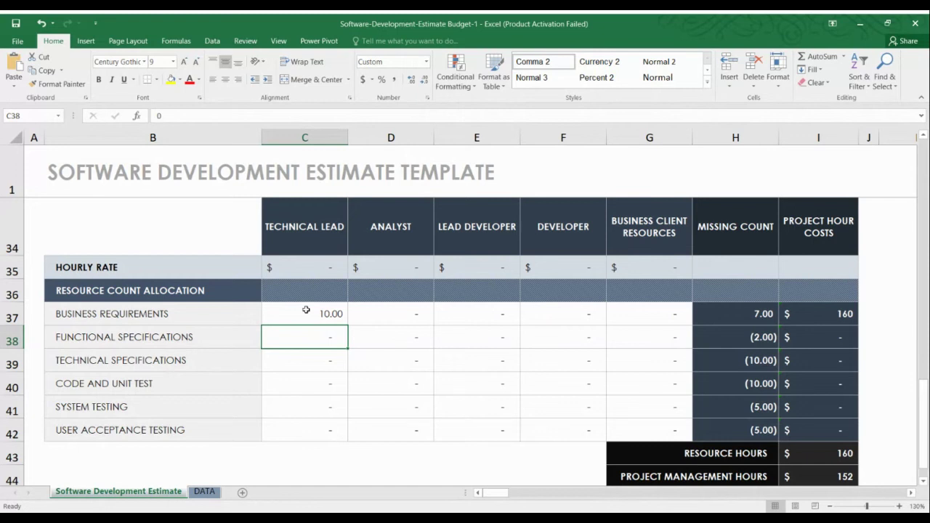
pyautogui.write('5')
pyautogui.press('Return')
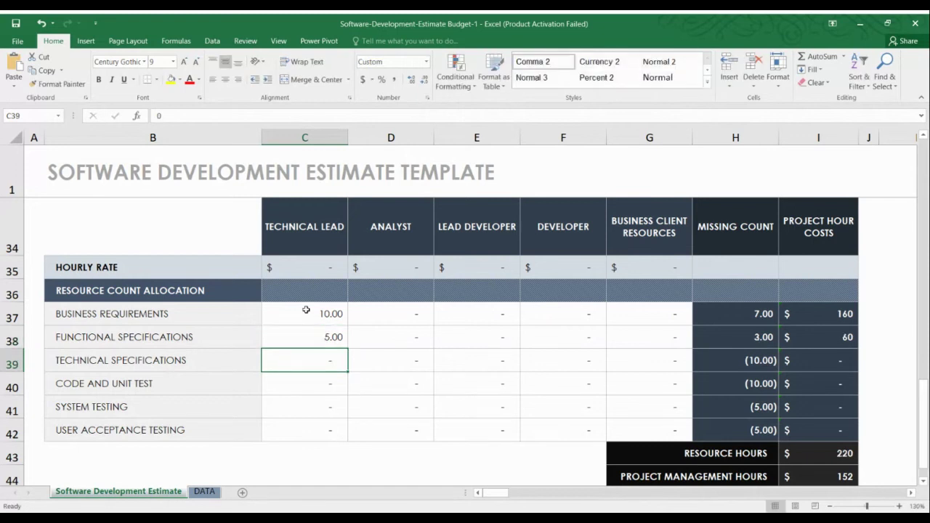
pyautogui.write('5')
pyautogui.press('Return')
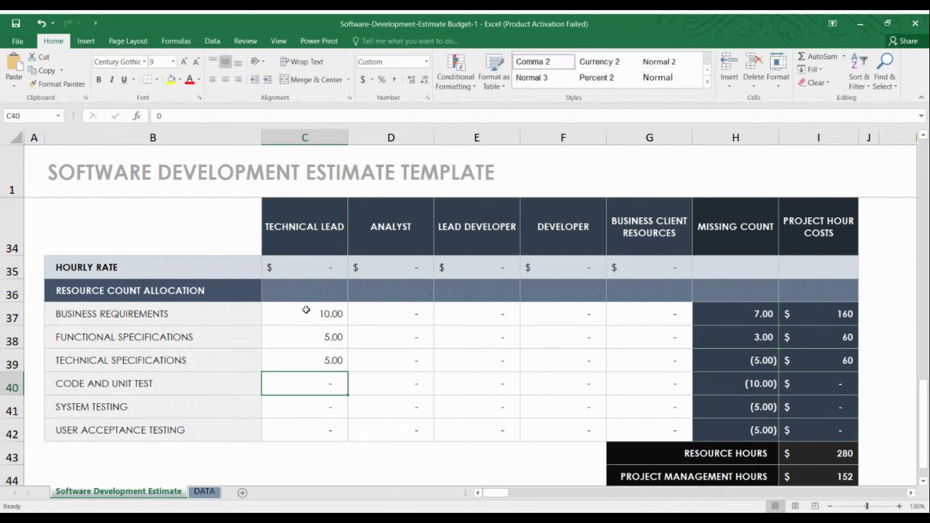
# Enter Technical Lead counts of 10, 10 and 5 for Code and Unit Test, System Testing and UAT.
pyautogui.write('10')
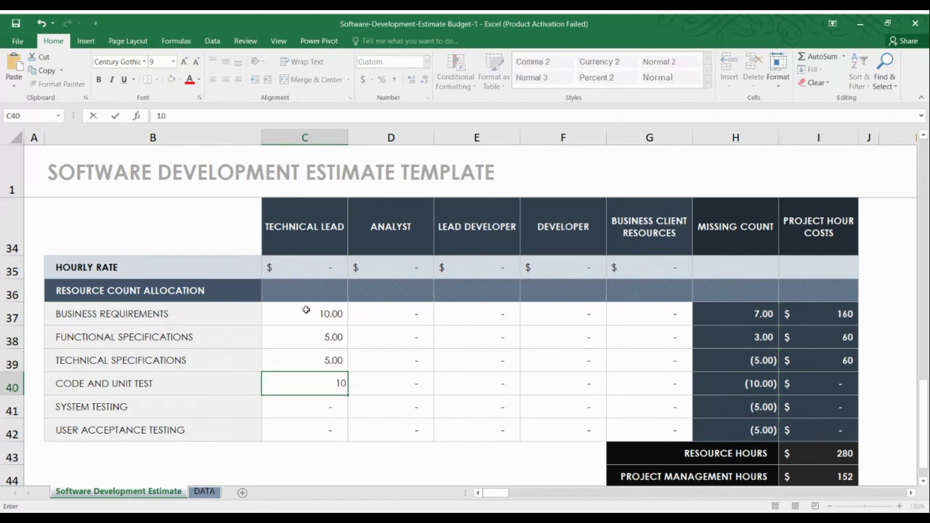
pyautogui.press('Return')
pyautogui.write('10')
pyautogui.press('Return')
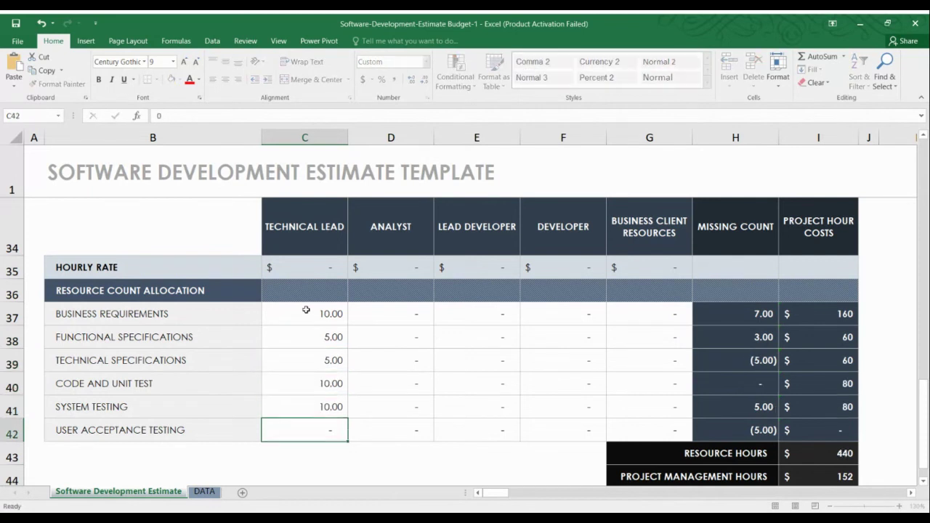
pyautogui.write('5')
pyautogui.press('Return')
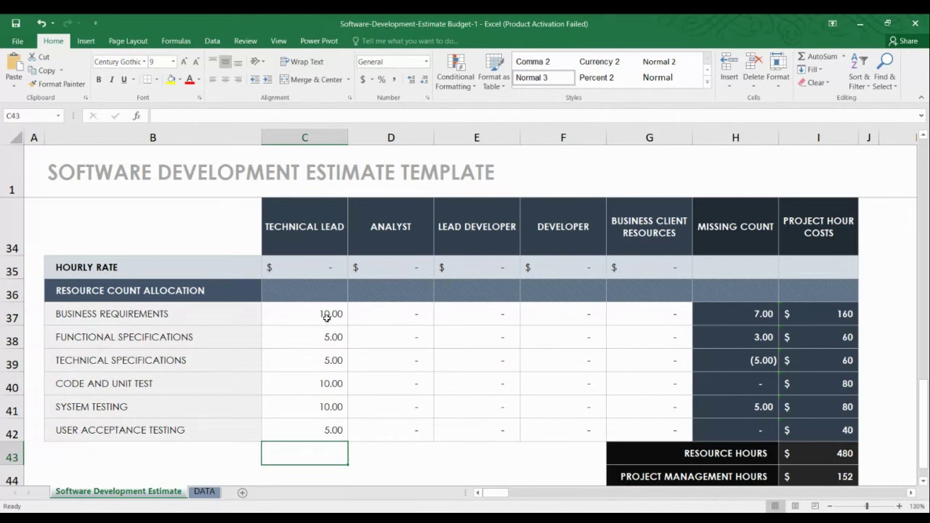
# Change Technical Lead counts to 10 for Functional Specifications, Technical Specifications and User Acceptance Testing.
pyautogui.click(390, 313)
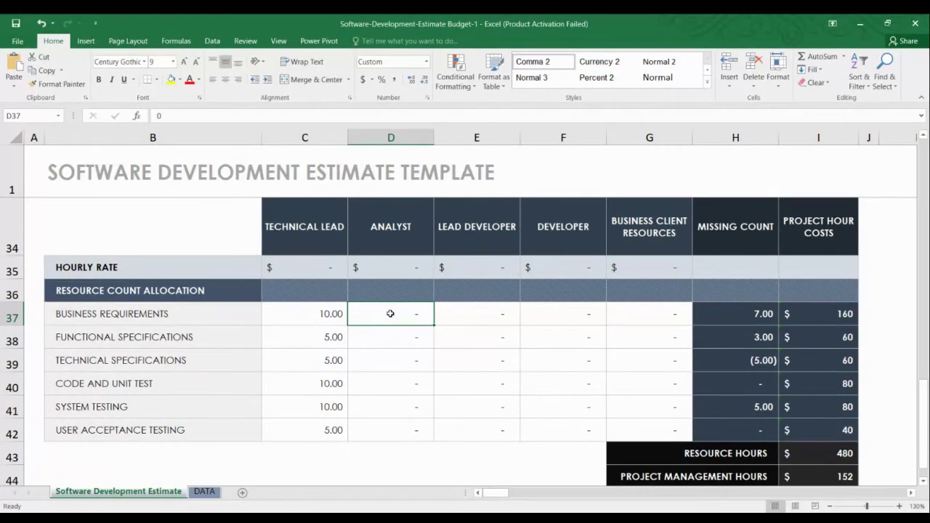
pyautogui.press('Return')
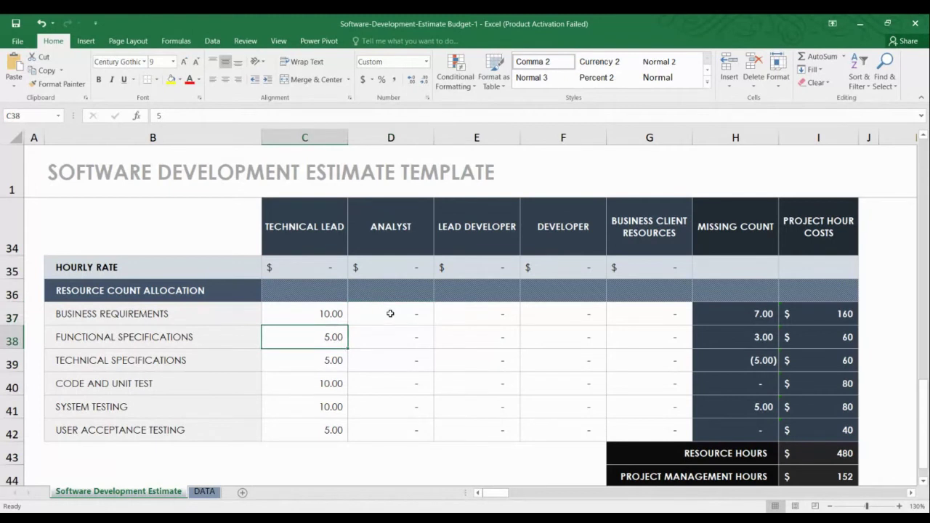
pyautogui.write('10')
pyautogui.press('Return')
pyautogui.write('10')
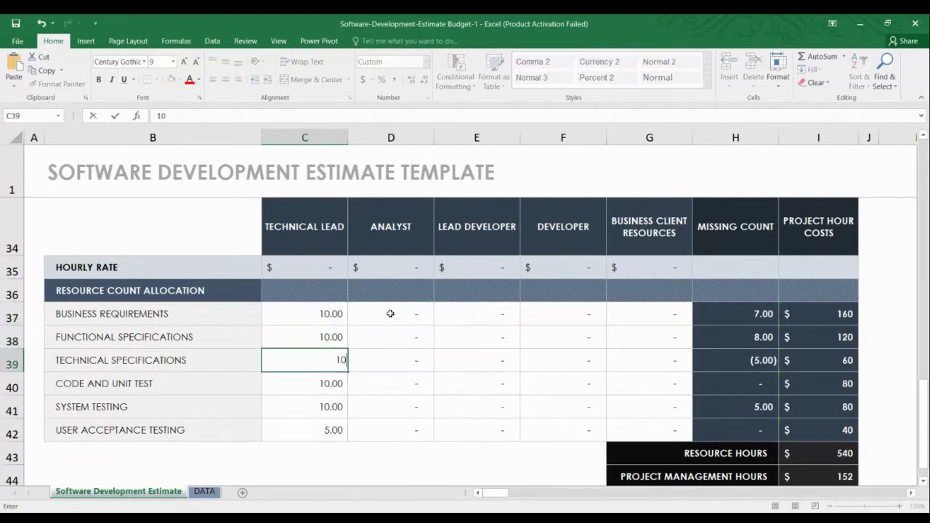
pyautogui.press('Return')
pyautogui.press('Return')
pyautogui.press('Return')
pyautogui.write('1')
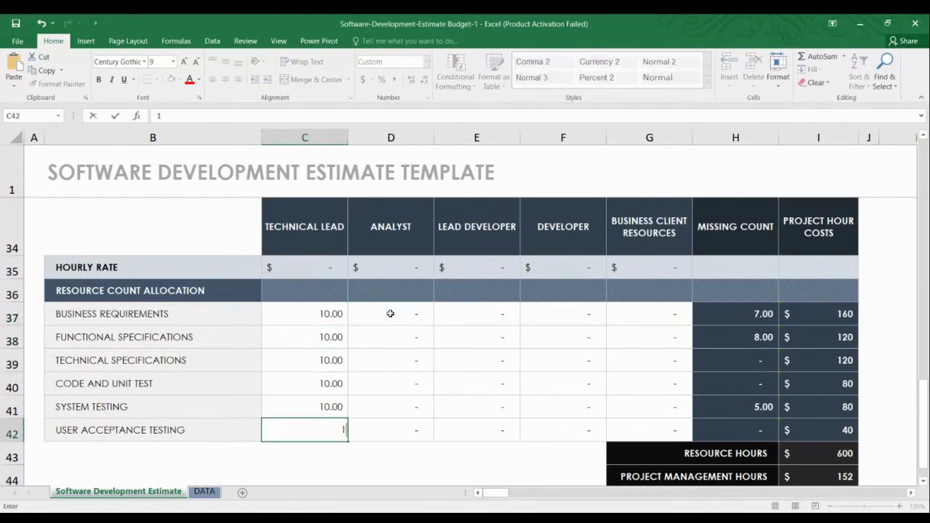
pyautogui.write('0')
pyautogui.press('Return')
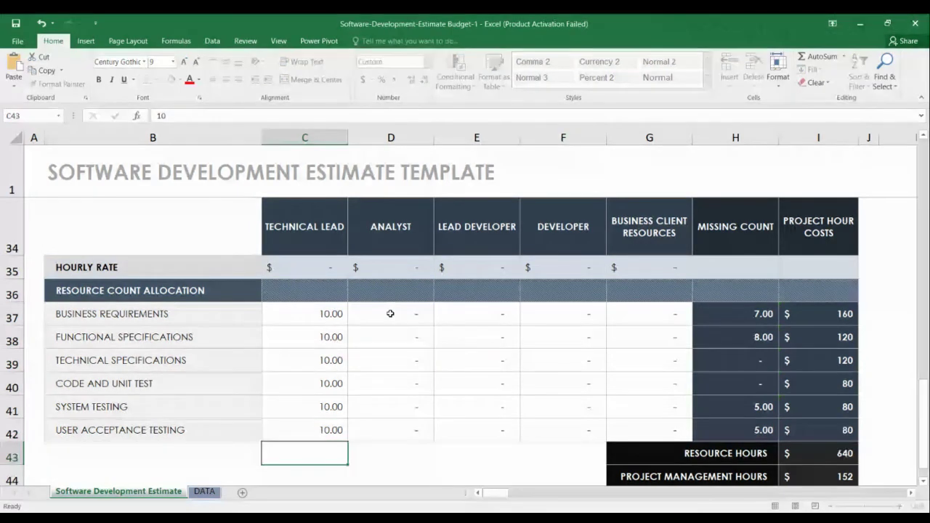
pyautogui.press('Right')
pyautogui.press('Right')
pyautogui.press('Up')
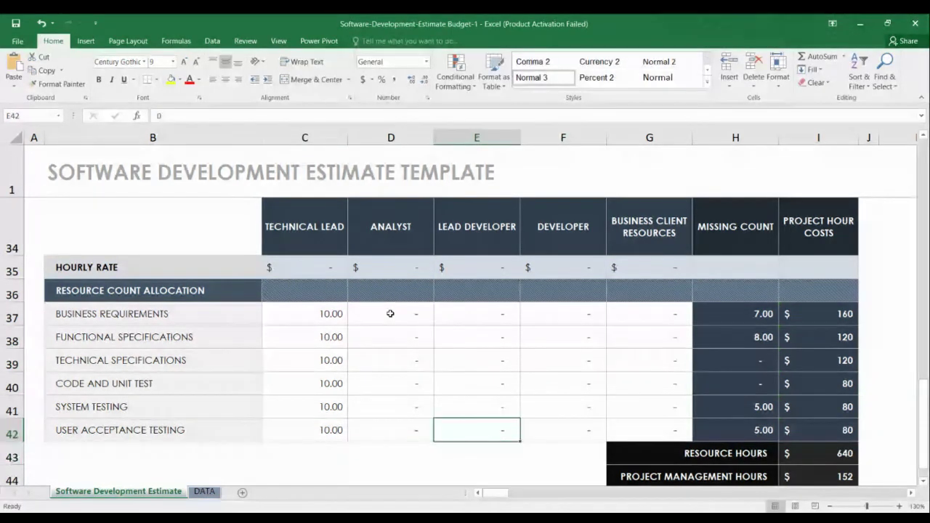
pyautogui.press('Up')
pyautogui.press('Up')
pyautogui.press('Up')
pyautogui.press('Up')
pyautogui.press('Left')
pyautogui.press('Left')
pyautogui.press('Up')
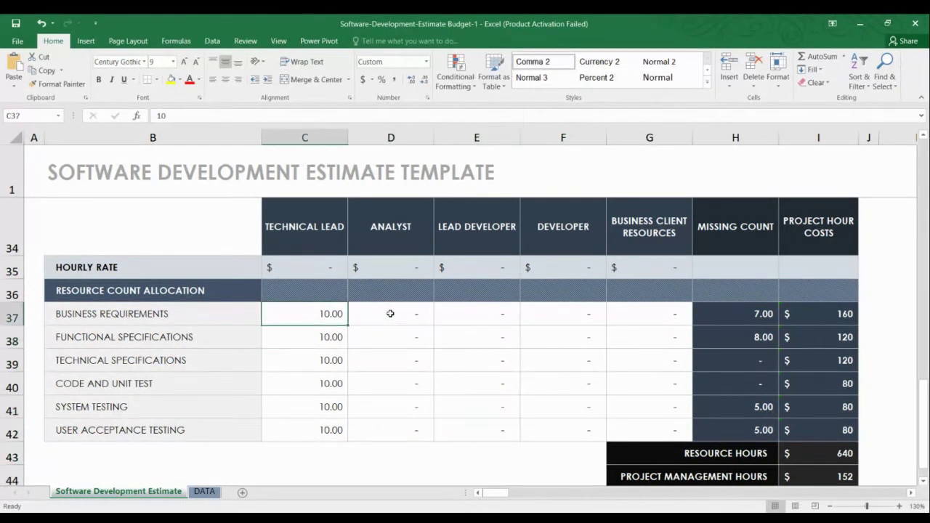
# Enter 8 Analysts for every phase down column D.
pyautogui.press('Right')
pyautogui.write('8')
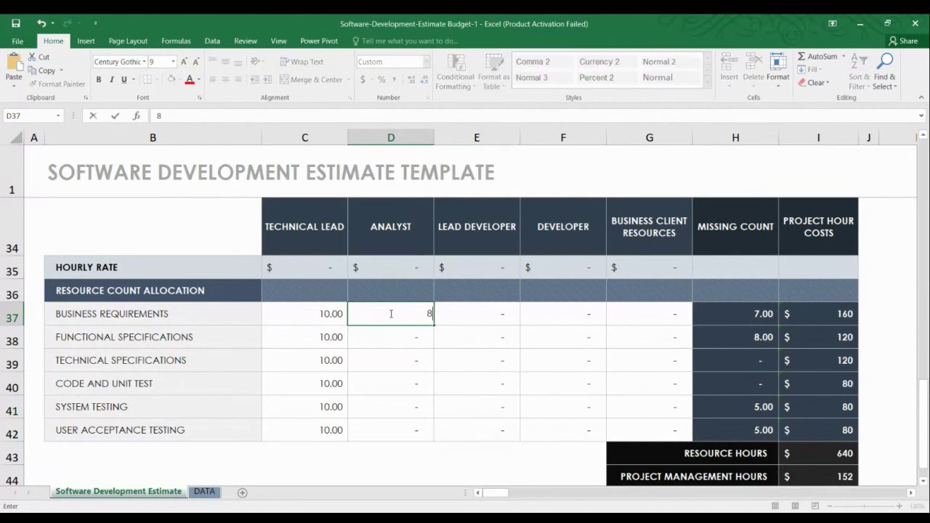
pyautogui.press('Return')
pyautogui.write('8')
pyautogui.press('Return')
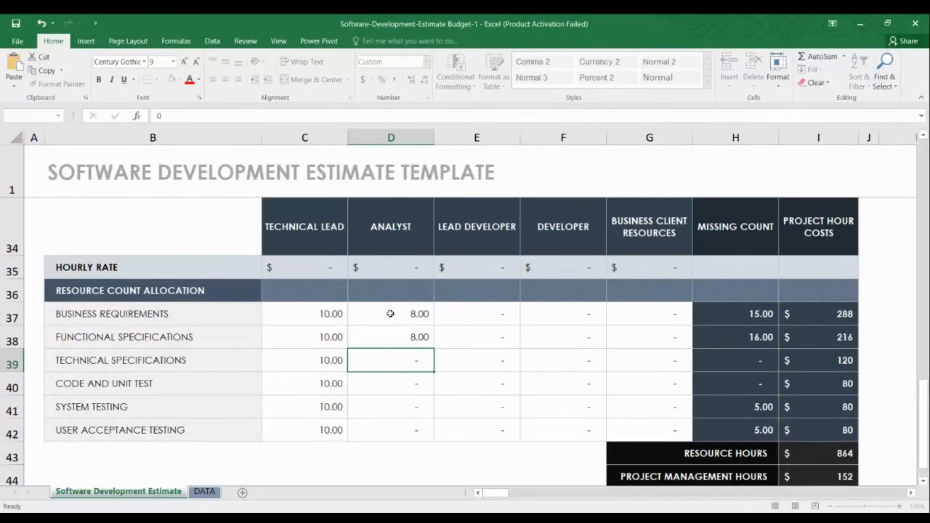
pyautogui.write('8 8 8 8')
pyautogui.press('Return')
pyautogui.press('Up')
pyautogui.press('Up')
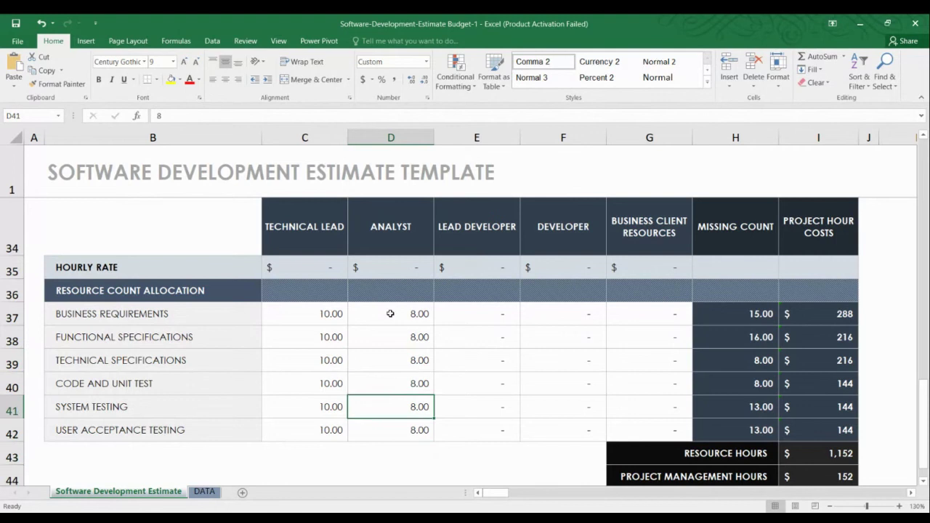
pyautogui.press('Up')
pyautogui.press('Up')
pyautogui.press('Up')
pyautogui.press('Up')
# Enter 7 Lead Developers and 5 Developers for every phase.
pyautogui.press('Right')
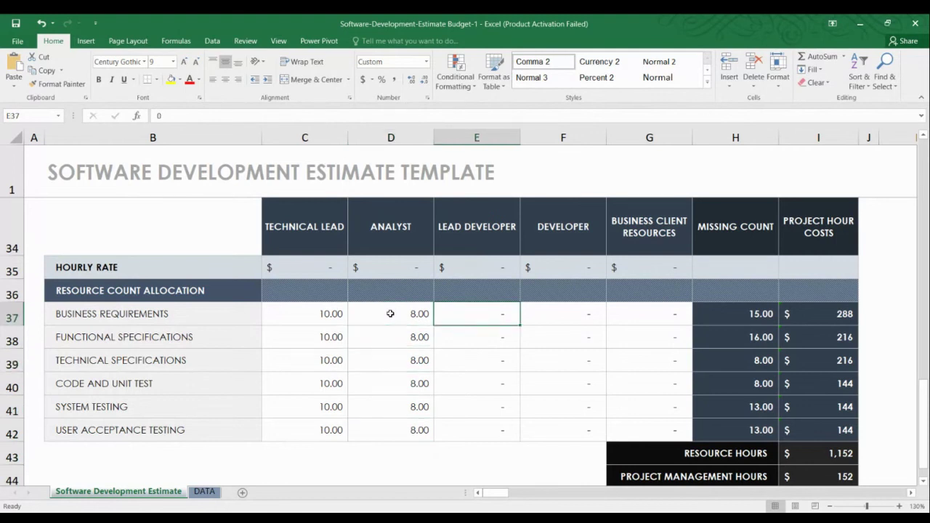
pyautogui.write('7')
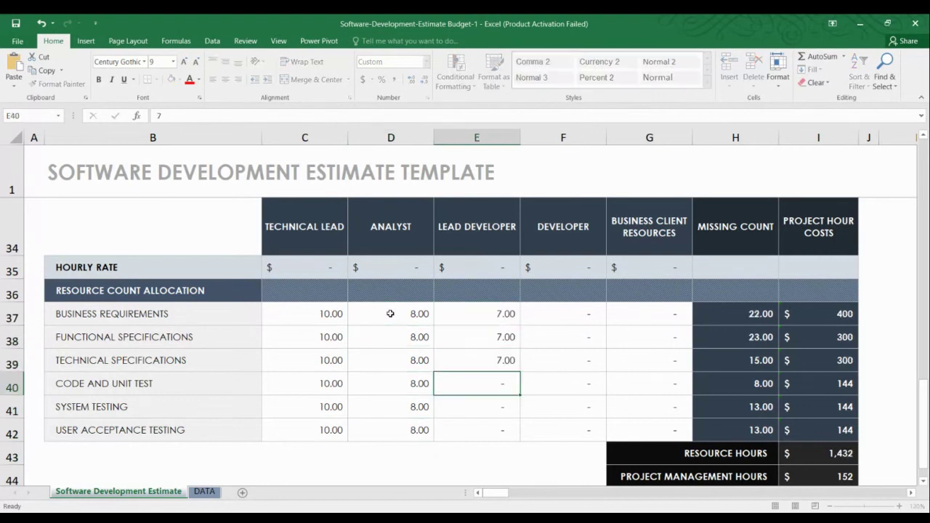
pyautogui.write(' 7 7 7 7 7')
pyautogui.press('Tab')
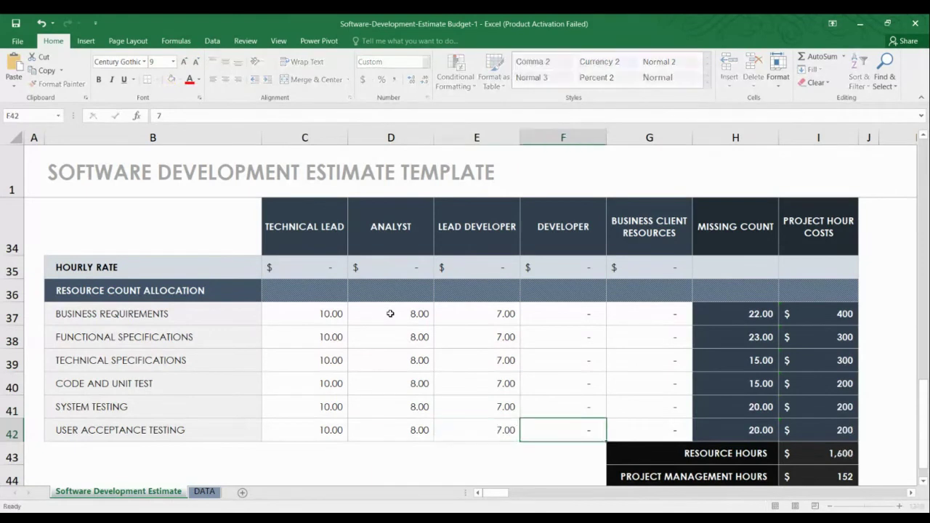
pyautogui.press('Up')
pyautogui.press('Up')
pyautogui.press('Up')
pyautogui.press('Up')
pyautogui.press('Up')
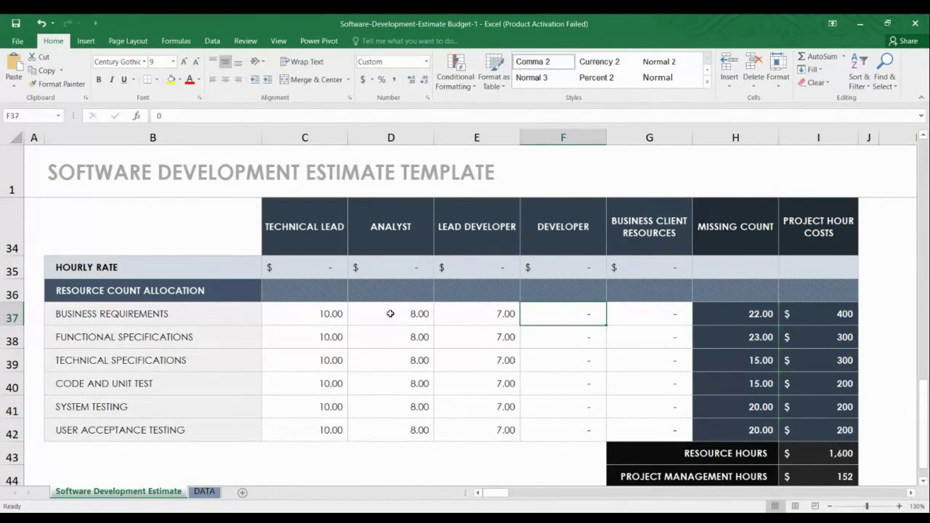
pyautogui.write('5 5 5 ')
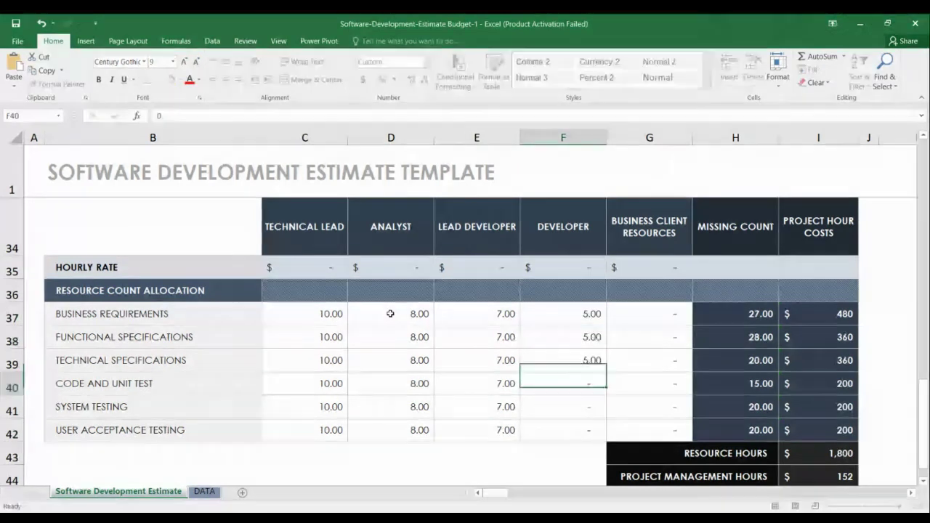
pyautogui.write('5')
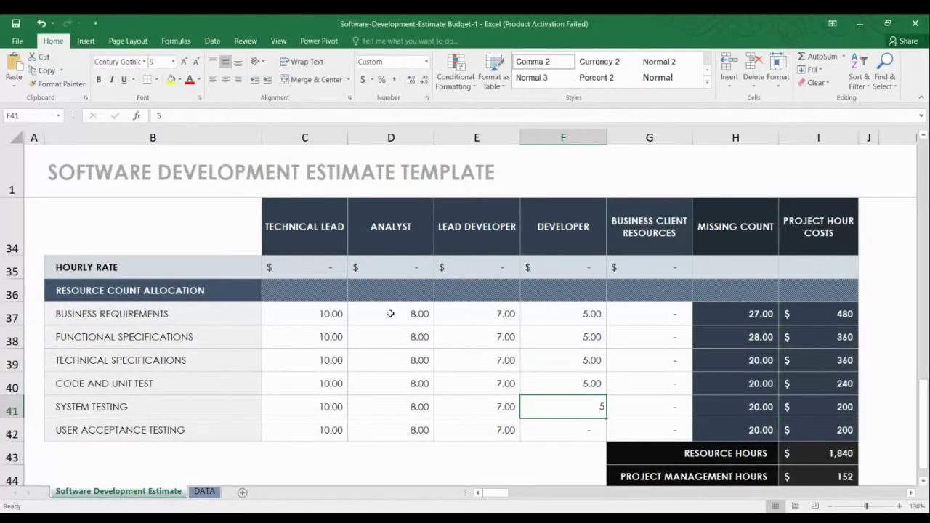
pyautogui.write(' 5 5')
pyautogui.press('Up')
# Enter 3 Business Client Resources for Business Requirements and clear the stray entry above the table.
pyautogui.press('Up')
pyautogui.press('Up')
pyautogui.press('Up')
pyautogui.press('Up')
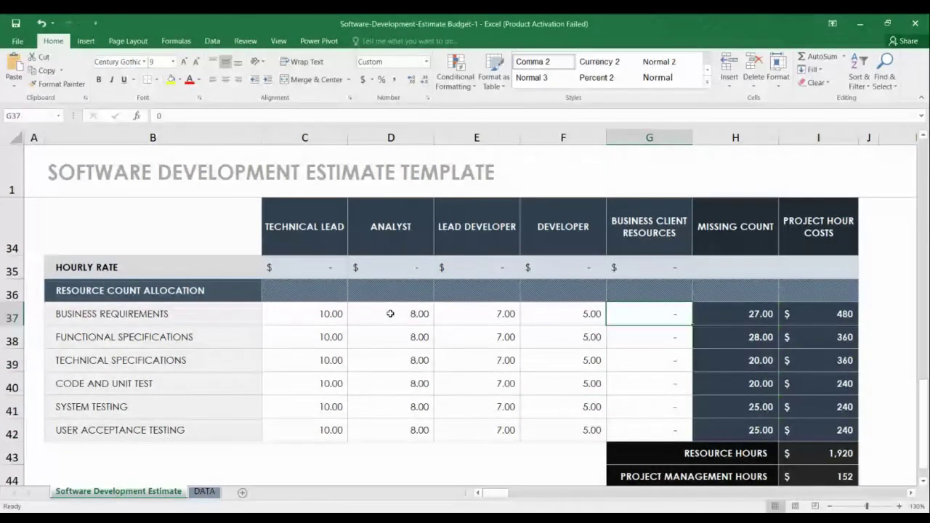
pyautogui.press('Up')
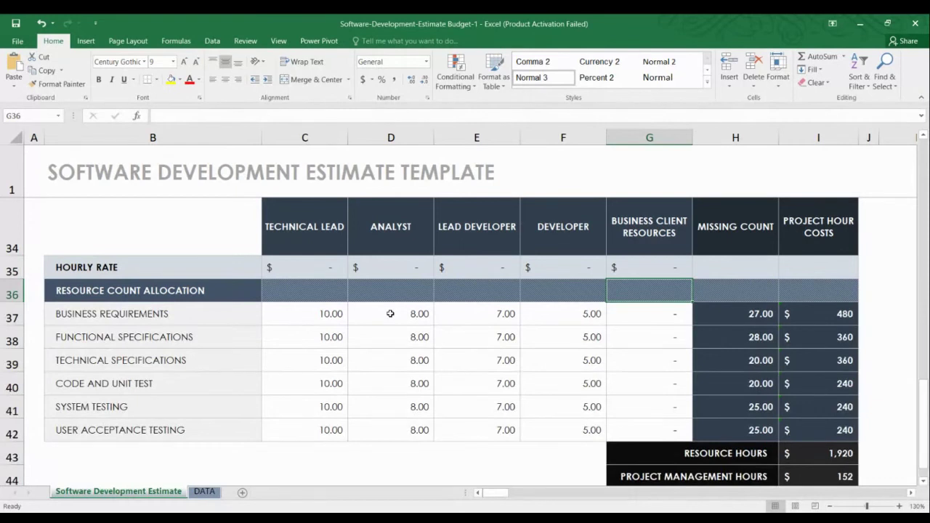
pyautogui.write('1')
pyautogui.press('Return')
pyautogui.write('0')
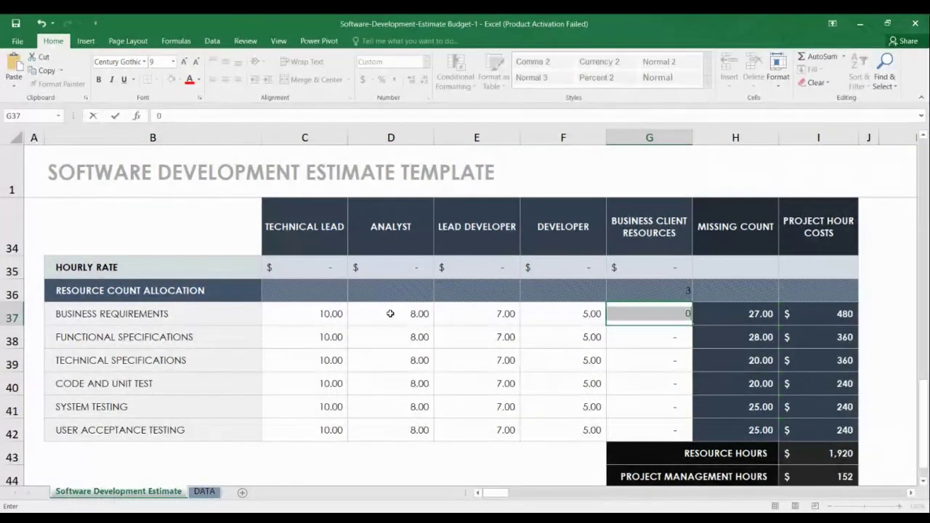
pyautogui.press('BackSpace')
pyautogui.press('Escape')
pyautogui.press('Up')
pyautogui.press('BackSpace')
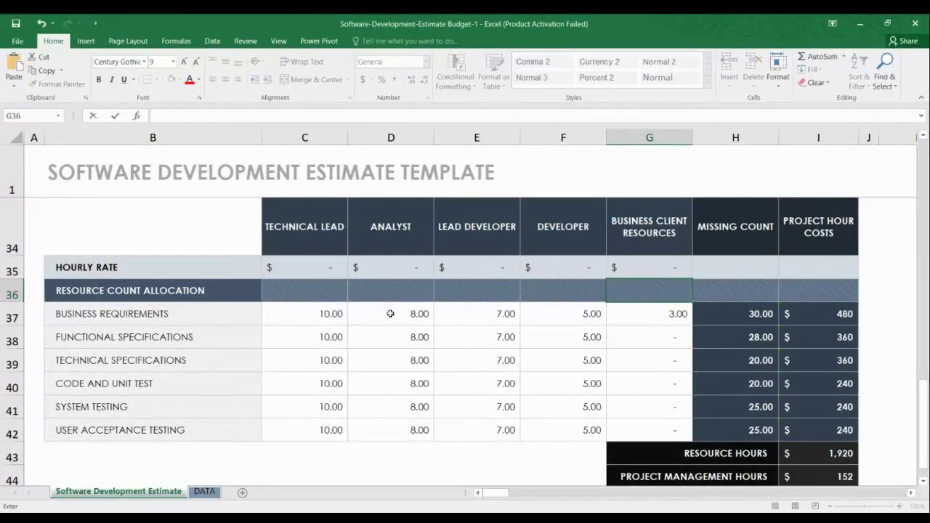
pyautogui.press('Escape')
pyautogui.press('Down')
pyautogui.press('Down')
# Fill 3 Business Client Resources for the remaining phases.
pyautogui.write('3')
pyautogui.hotkey('ctrl', 'Return')
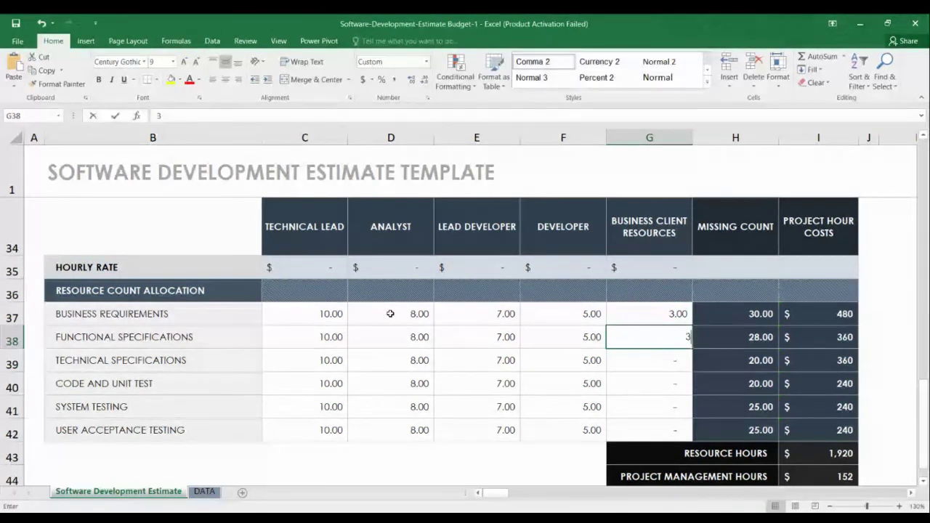
pyautogui.press('Down')
pyautogui.write('3')
pyautogui.press('Return')
pyautogui.write('3')
pyautogui.press('Return')
pyautogui.write('3')
pyautogui.press('Return')
pyautogui.write('3')
pyautogui.press('Return')
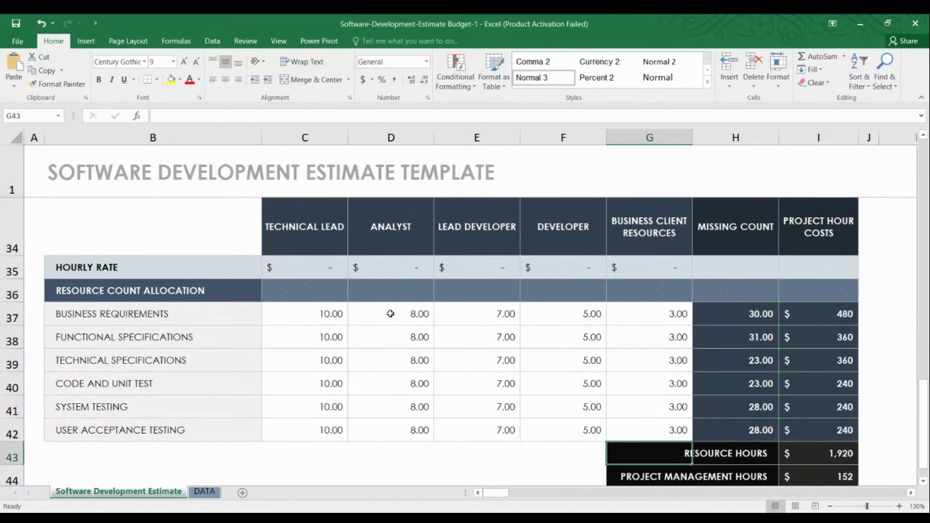
# Test 100 in the Business Requirements estimated cost cell, then undo to restore its formula.
pyautogui.scroll(1, 390, 313)
pyautogui.scroll(1, 390, 313)
pyautogui.scroll(3, 390, 313)
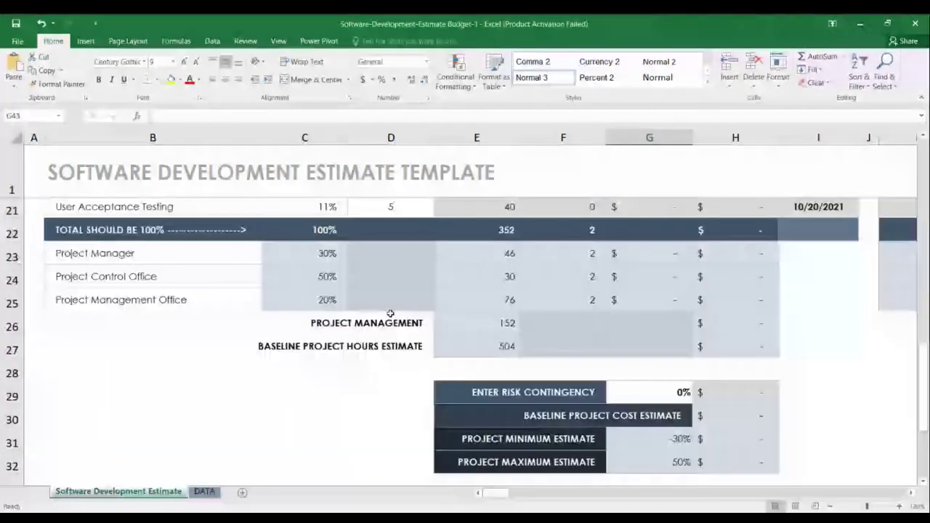
pyautogui.scroll(1, 390, 311)
pyautogui.scroll(1, 390, 311)
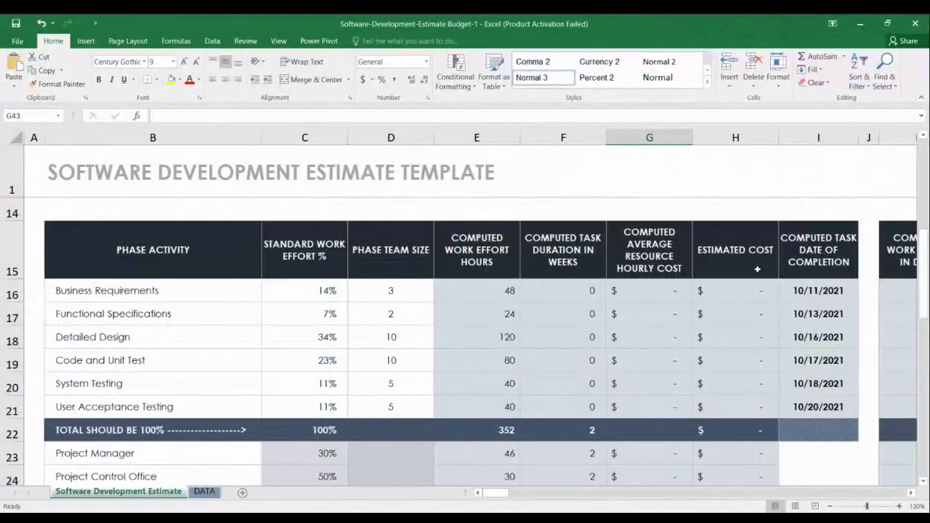
pyautogui.click(732, 295)
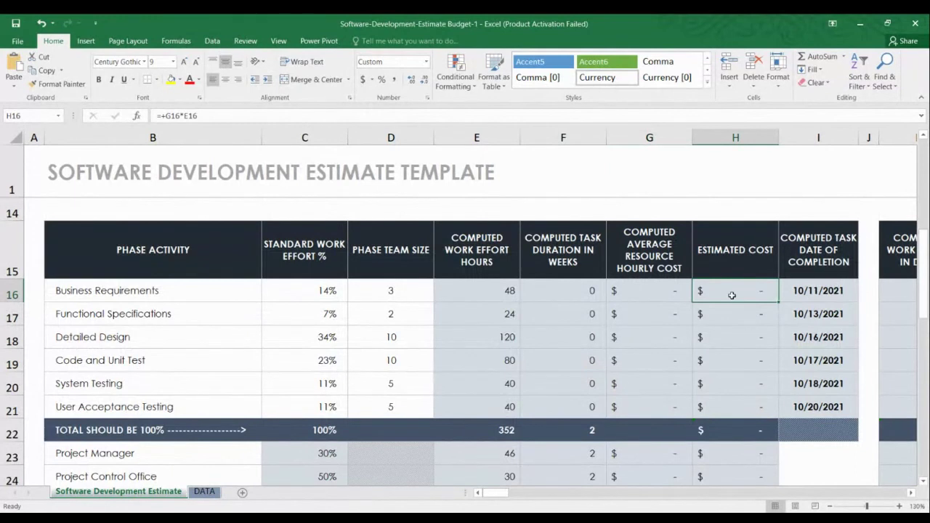
pyautogui.write('100')
pyautogui.press('Return')
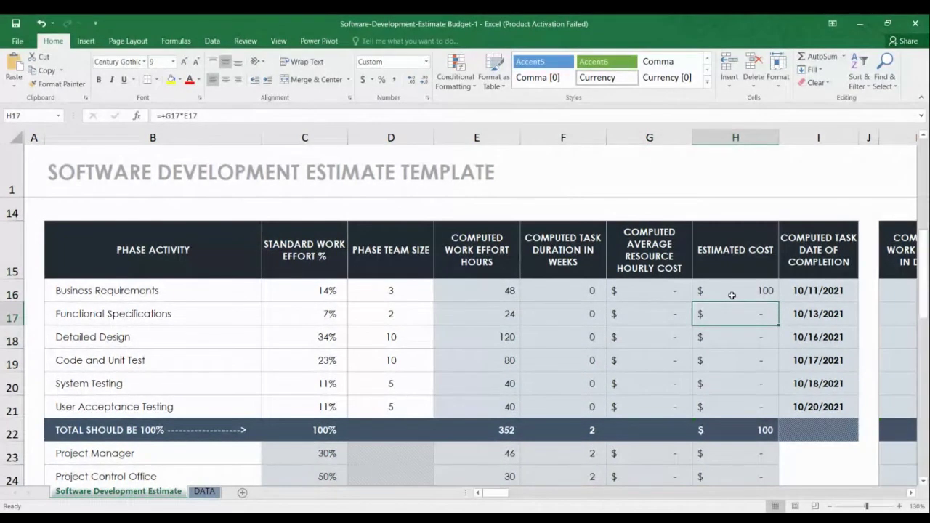
pyautogui.click(732, 295)
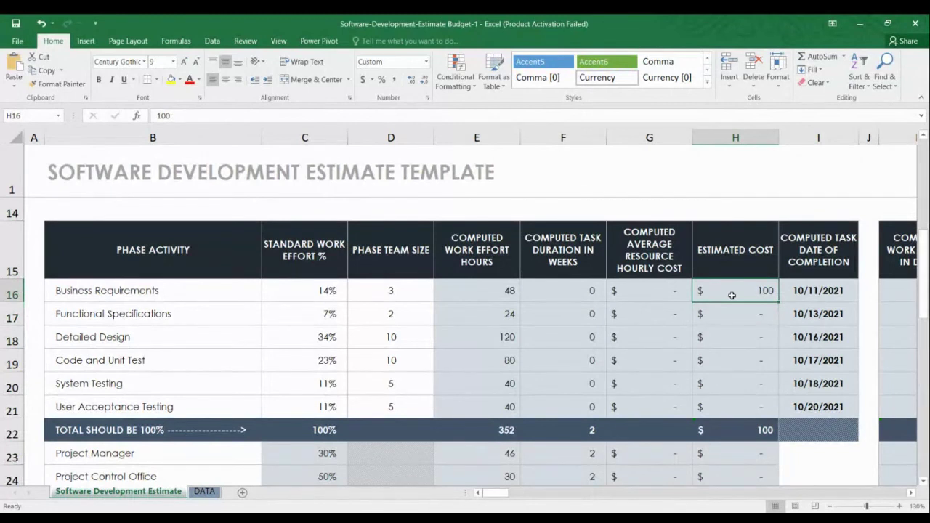
pyautogui.hotkey('ctrl', 'z')
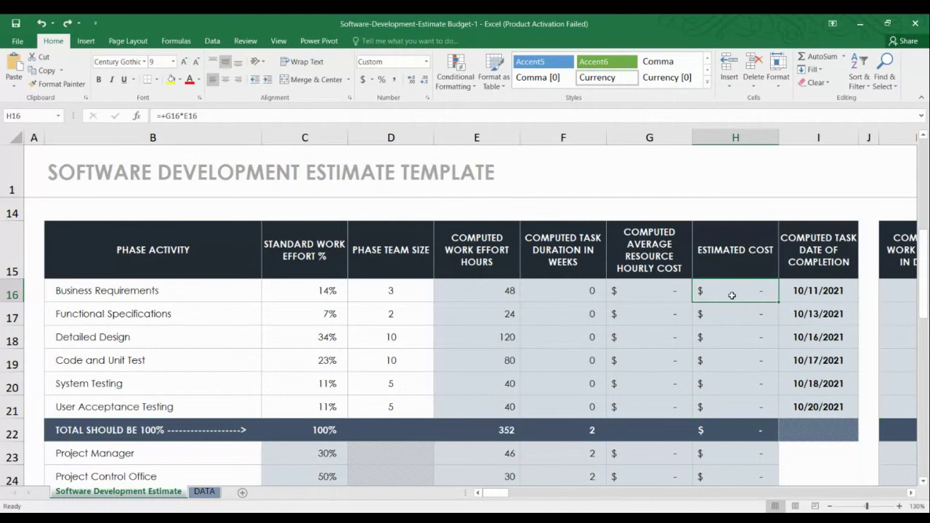
# Inspect the duration and work effort formulas, briefly testing 151 in total work effort, then undo.
pyautogui.click(561, 291)
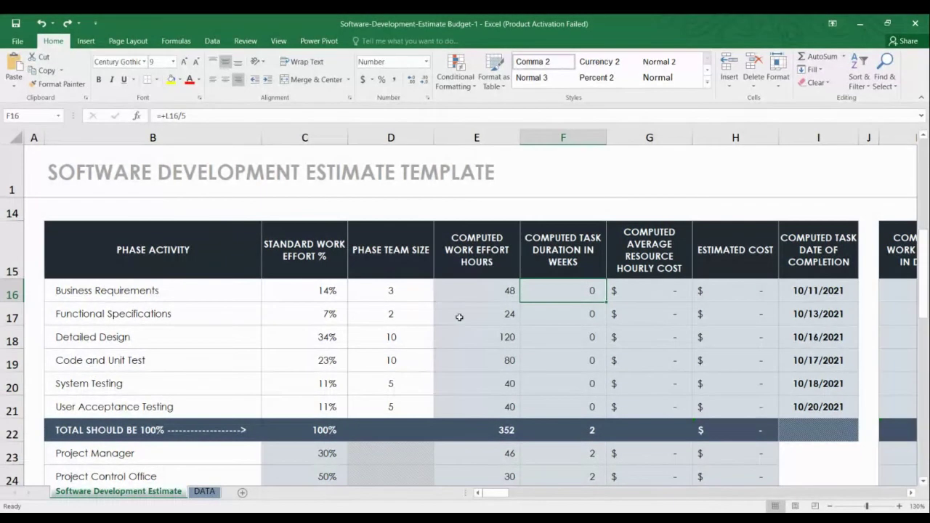
pyautogui.click(486, 284)
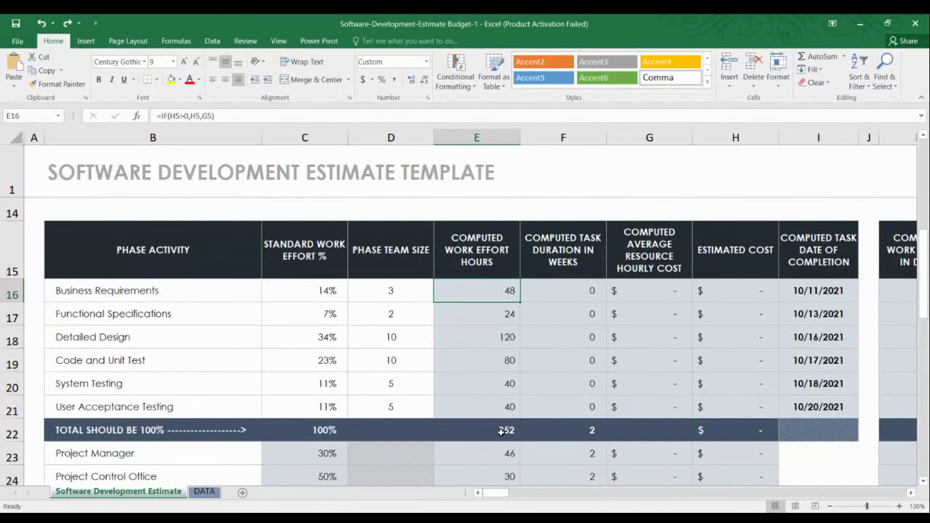
pyautogui.click(500, 431)
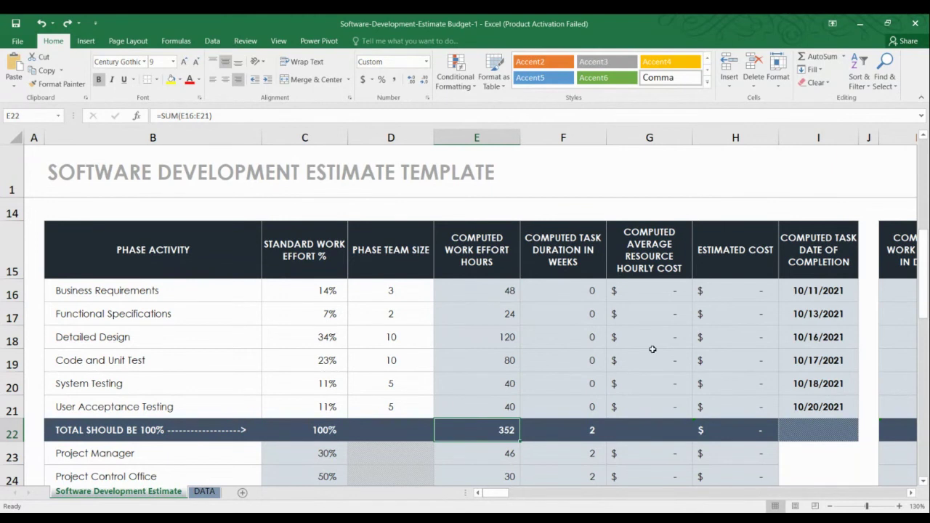
pyautogui.write('1')
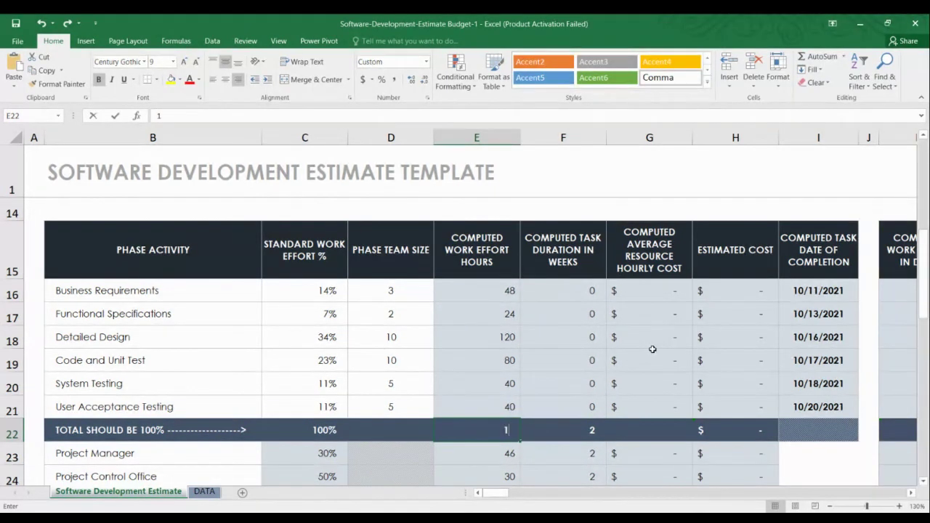
pyautogui.write('51')
pyautogui.press('Return')
pyautogui.press('Up')
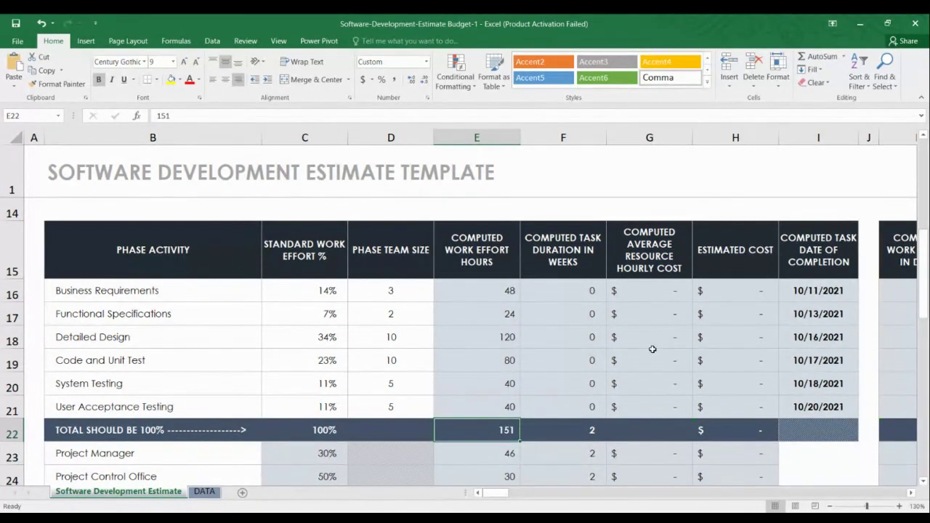
pyautogui.hotkey('ctrl', 'z')
pyautogui.press('Right')
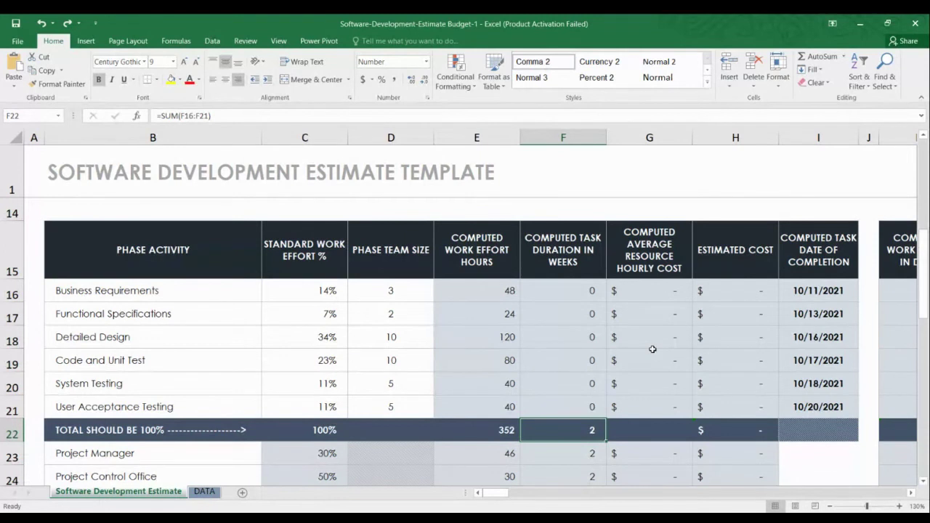
# Format the phase duration cells F16:F21 as General so they show decimals like 0.4.
pyautogui.moveTo(571, 289); pyautogui.dragTo(572, 405)
pyautogui.rightClick(573, 405)
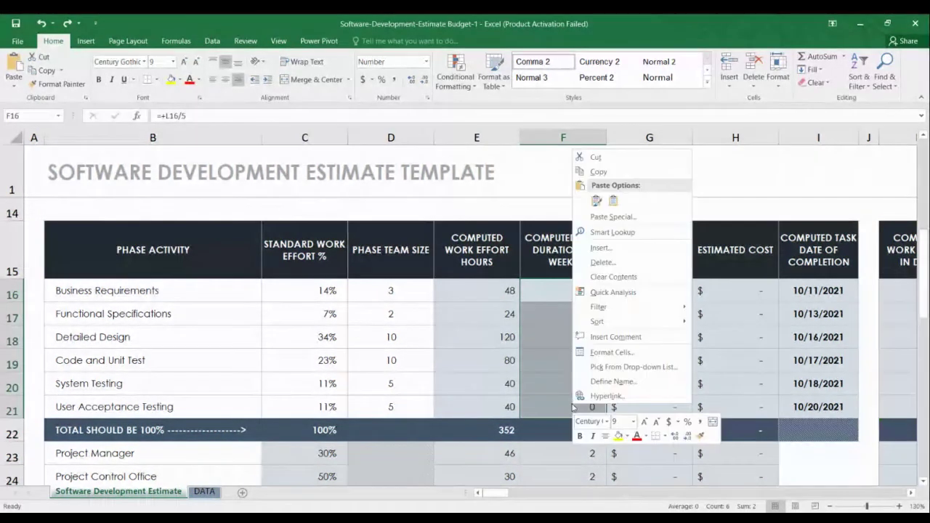
pyautogui.click(632, 355)
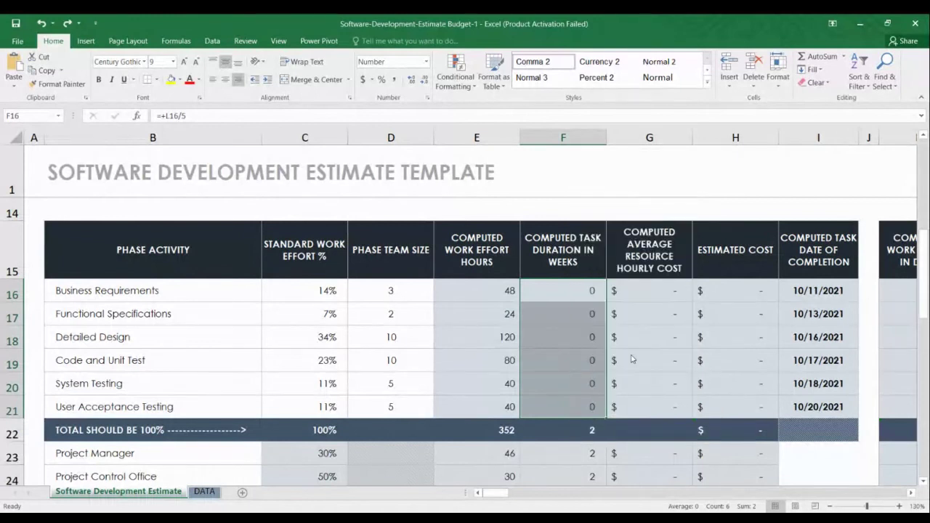
pyautogui.click(514, 258)
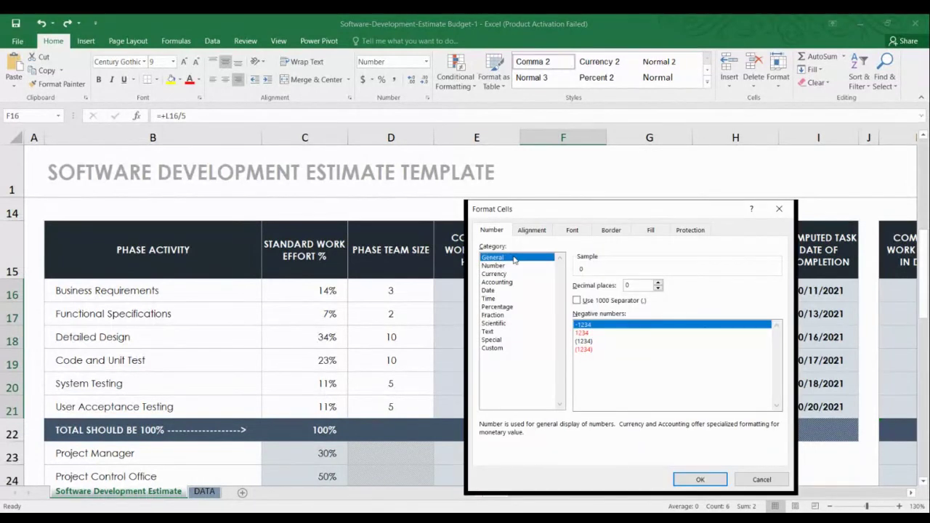
pyautogui.click(694, 479)
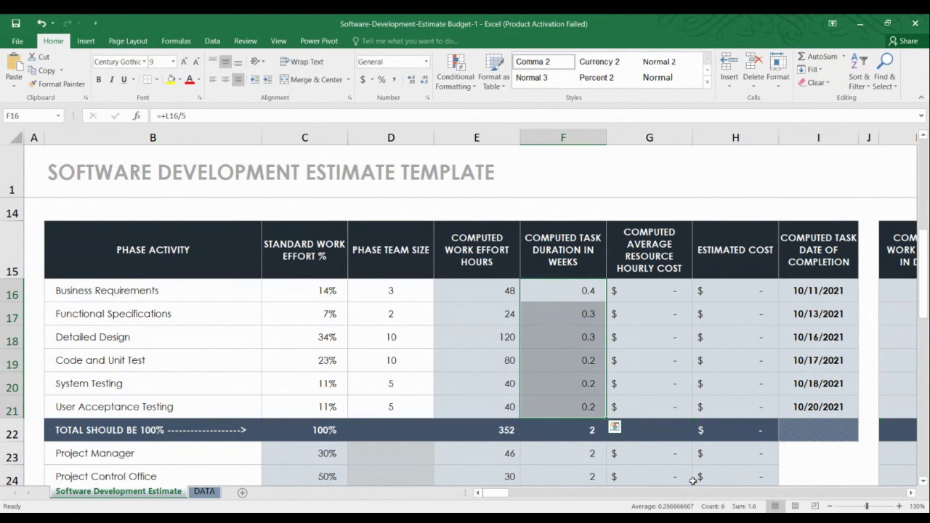
# Enter 320 in G5 as the Business Requirements estimated hours, replacing 48.
pyautogui.scroll(4, 692, 480)
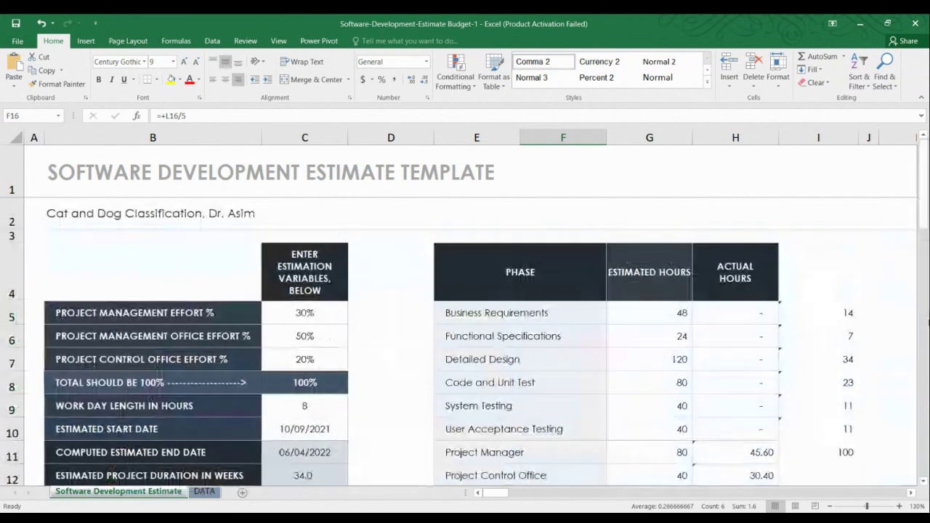
pyautogui.click(654, 313)
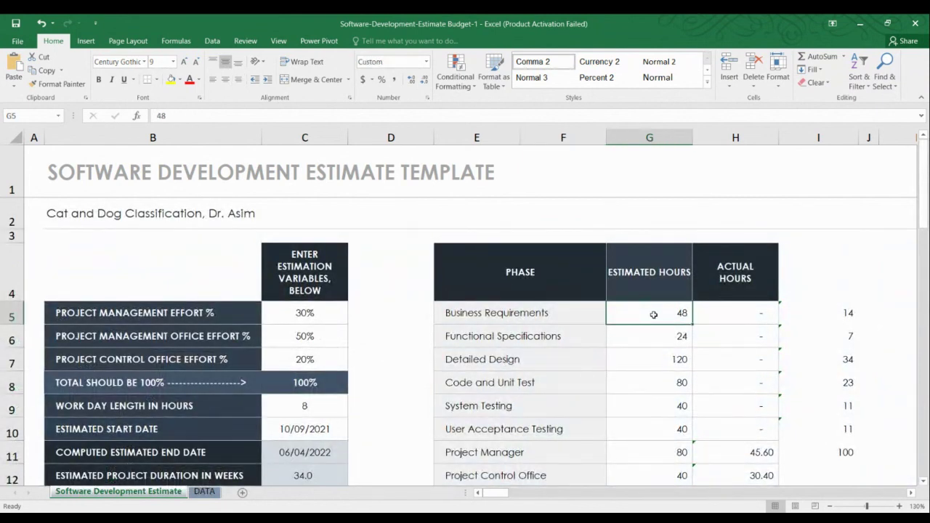
pyautogui.write('320')
pyautogui.press('Return')
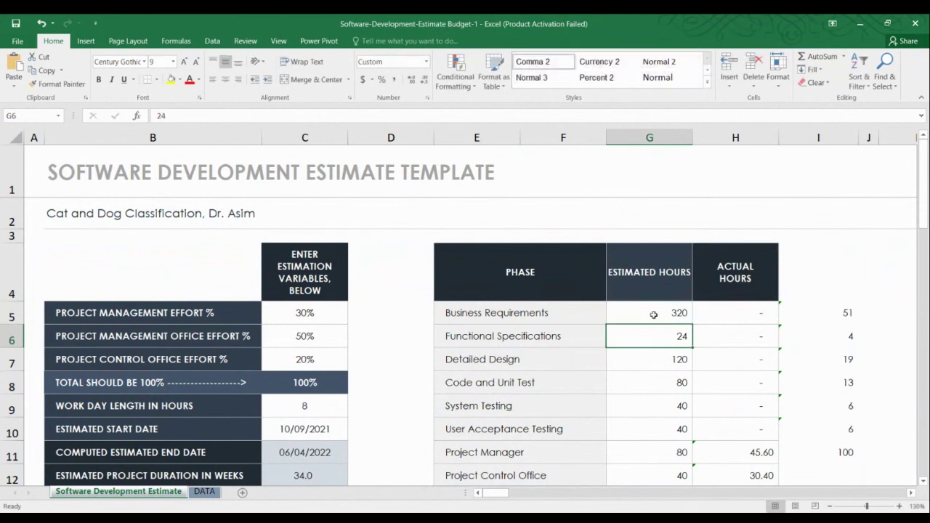
# Enter estimated hours of 320 for Functional Specifications, 400, 400, 320 and 320 in G7:G10.
pyautogui.write('320')
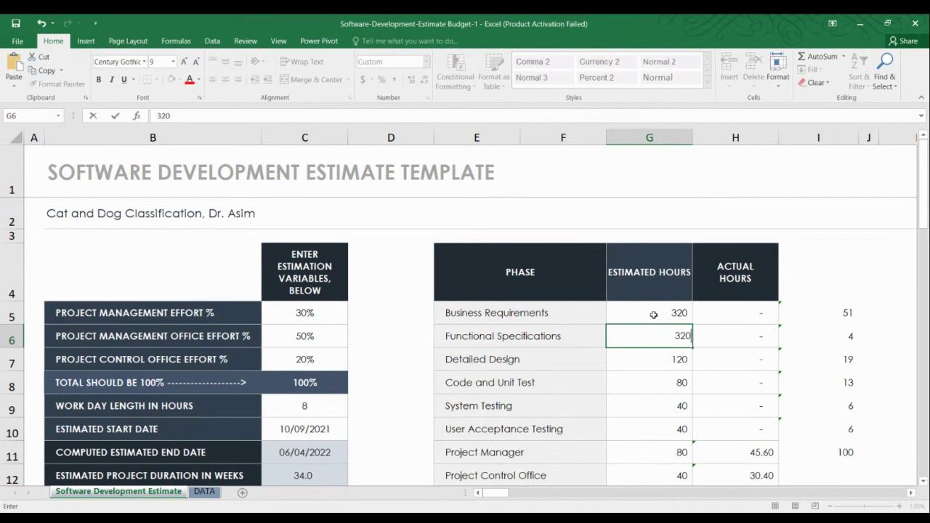
pyautogui.click(653, 314)
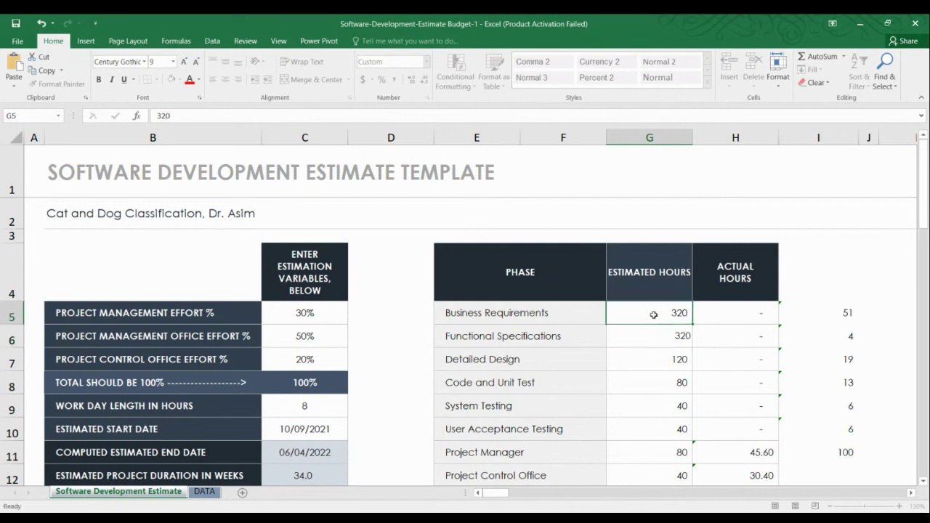
pyautogui.click(666, 357)
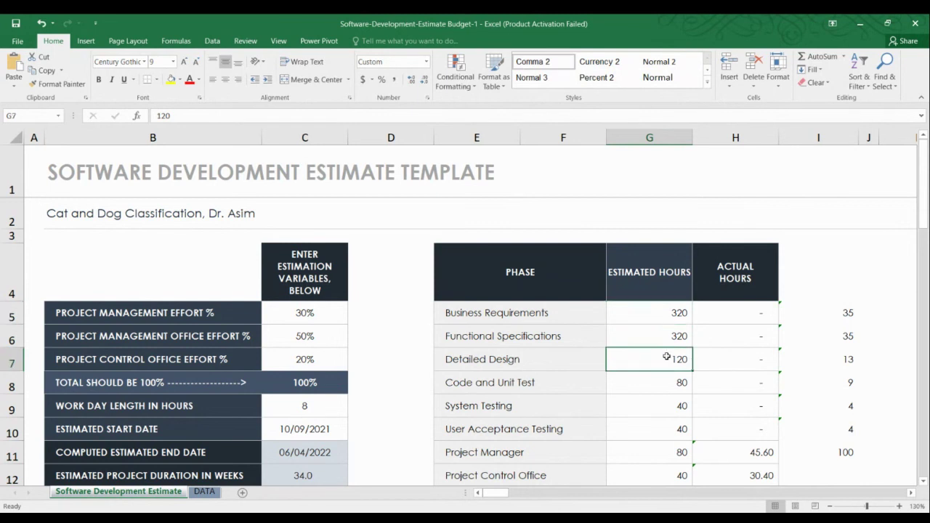
pyautogui.write('400')
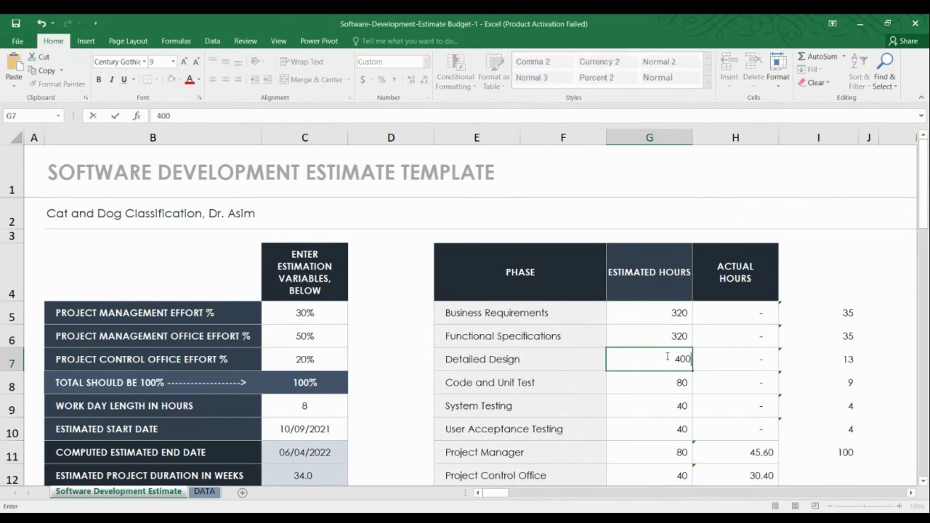
pyautogui.press('Return')
pyautogui.write('400')
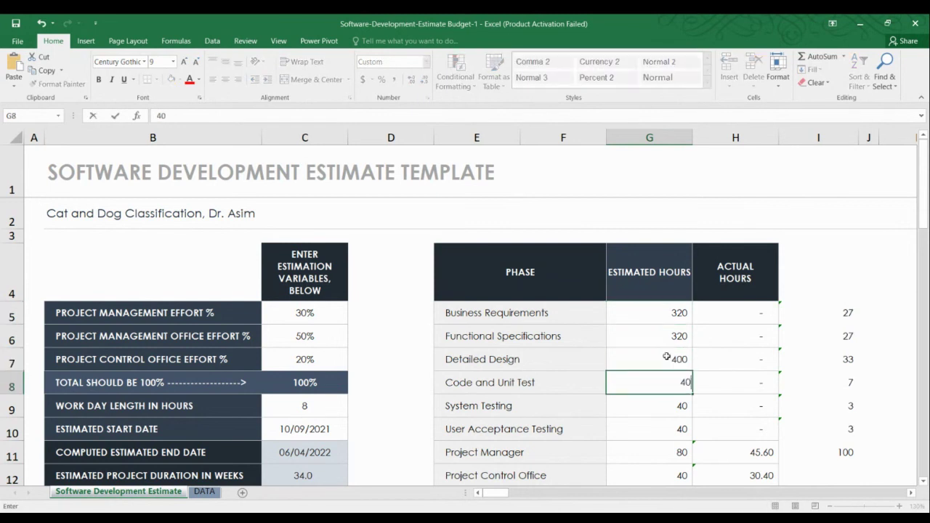
pyautogui.press('Return')
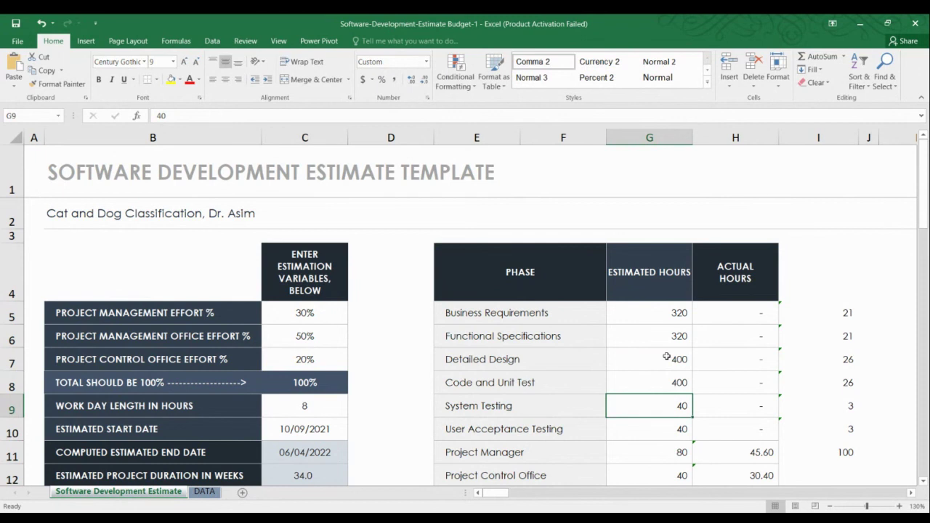
pyautogui.write('320')
pyautogui.press('Return')
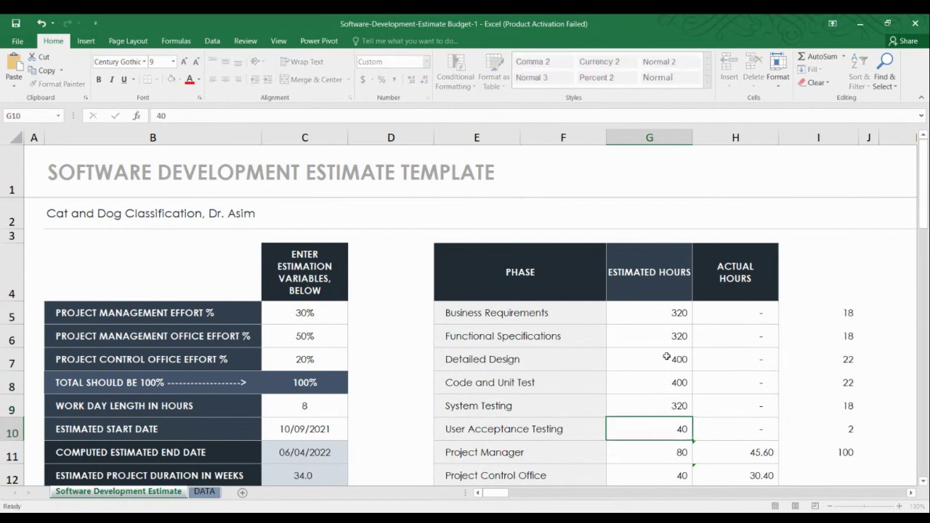
pyautogui.write('320')
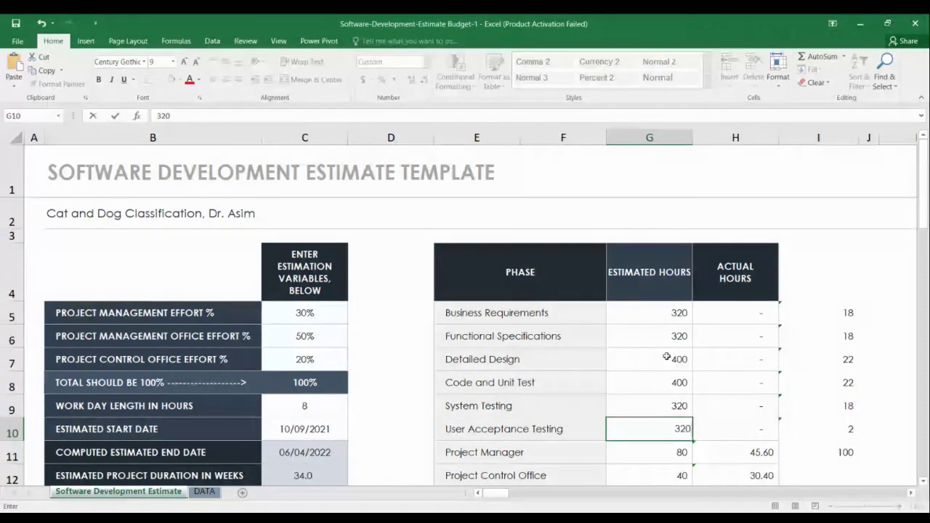
pyautogui.press('Return')
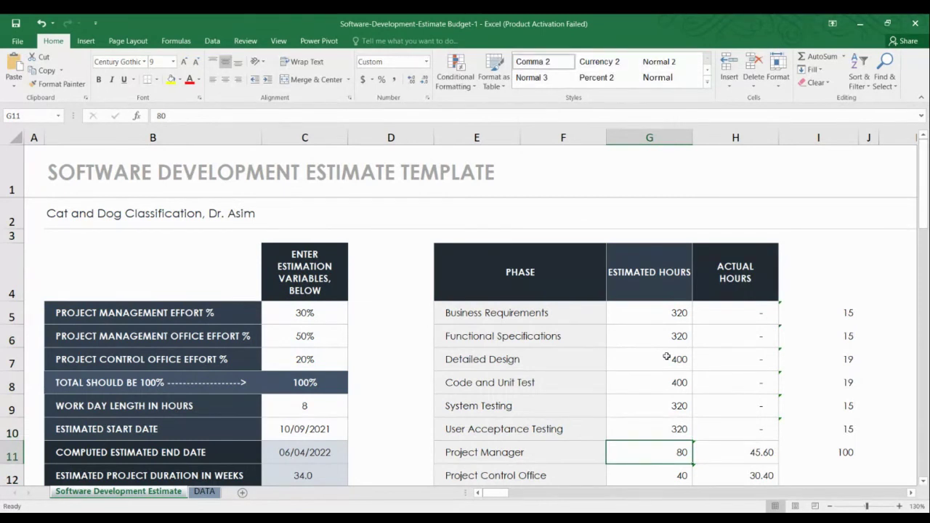
# Enter 160 hours in each of G11, G12 and G13 for the three management roles.
pyautogui.scroll(-1, 666, 356)
pyautogui.scroll(-1, 666, 356)
pyautogui.scroll(-1, 667, 356)
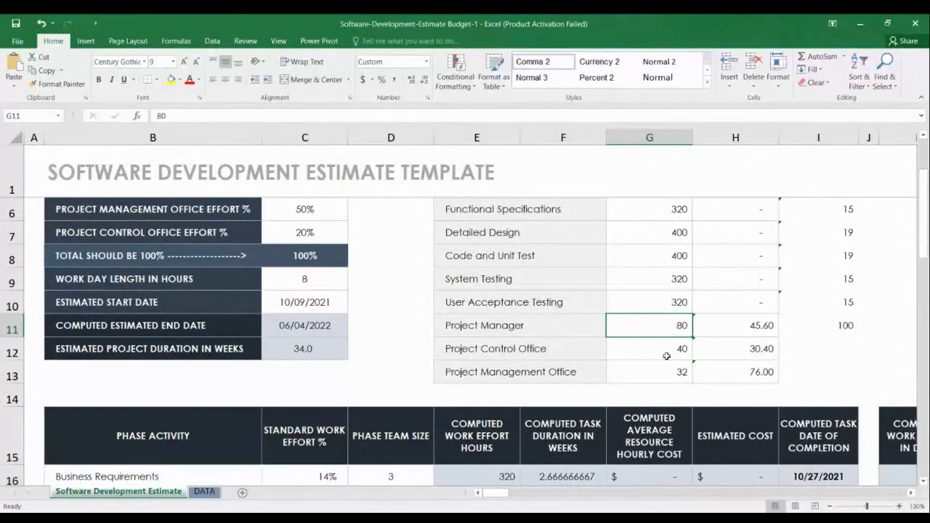
pyautogui.write('160')
pyautogui.press('Return')
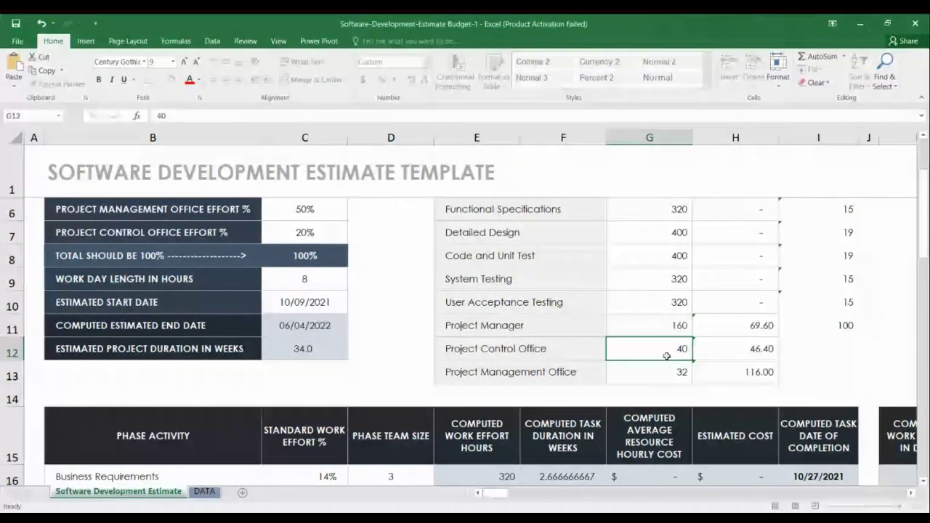
pyautogui.write('160')
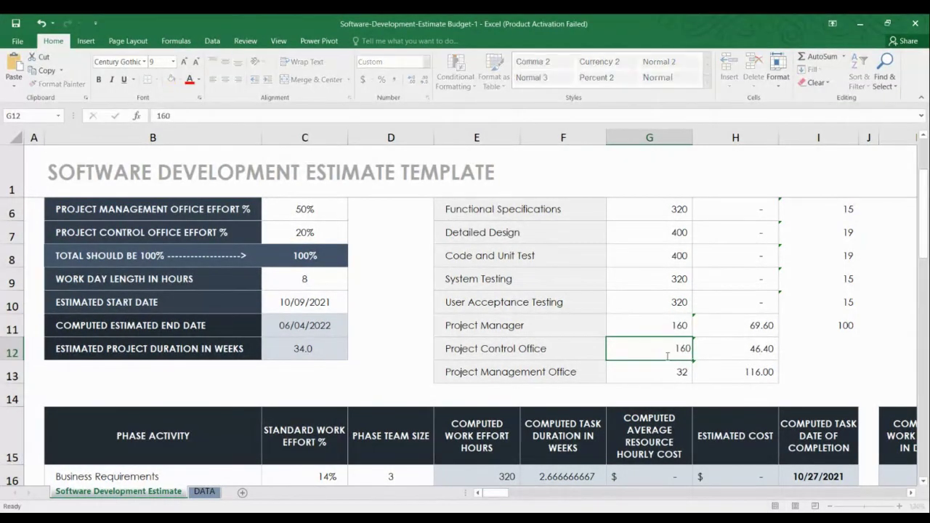
pyautogui.press('Return')
pyautogui.write('160')
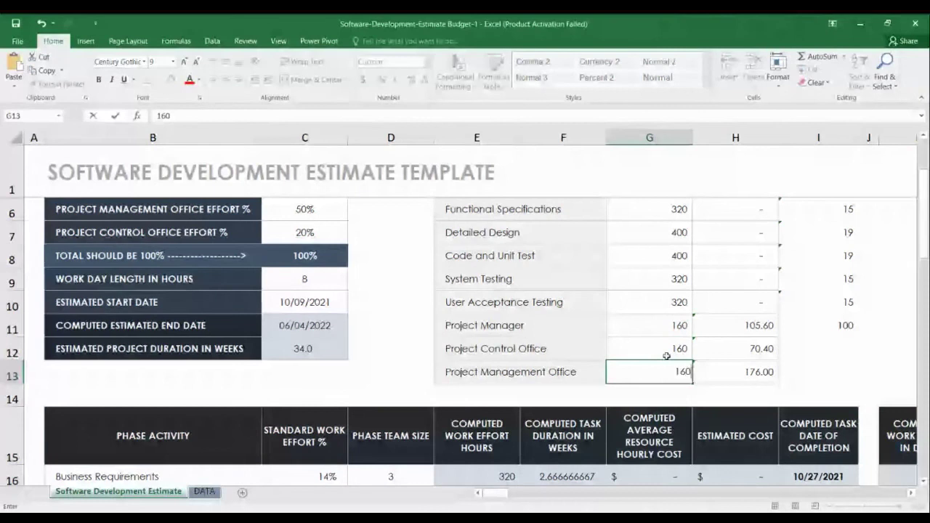
pyautogui.press('Return')
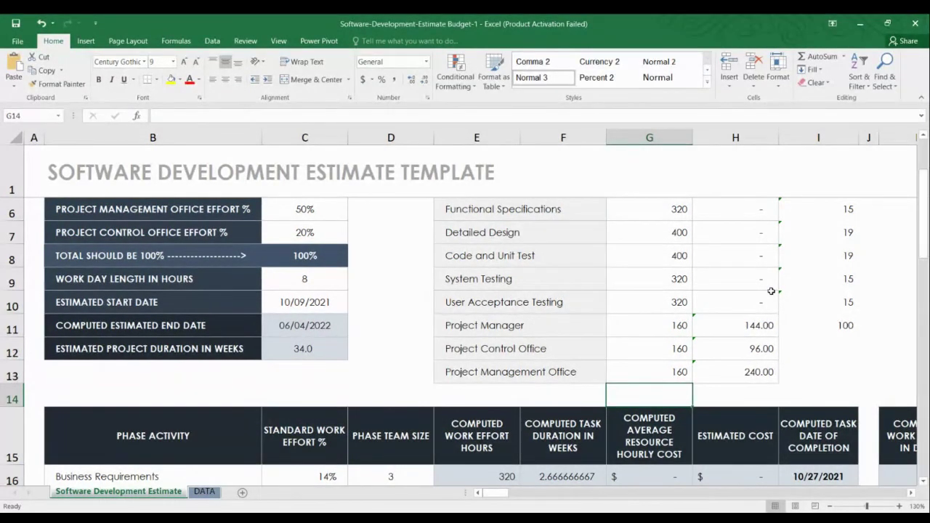
# Enter phase work effort percentages 15, 15, 19, 19, 15 and 15 down C16:C21.
pyautogui.scroll(-2, 771, 292)
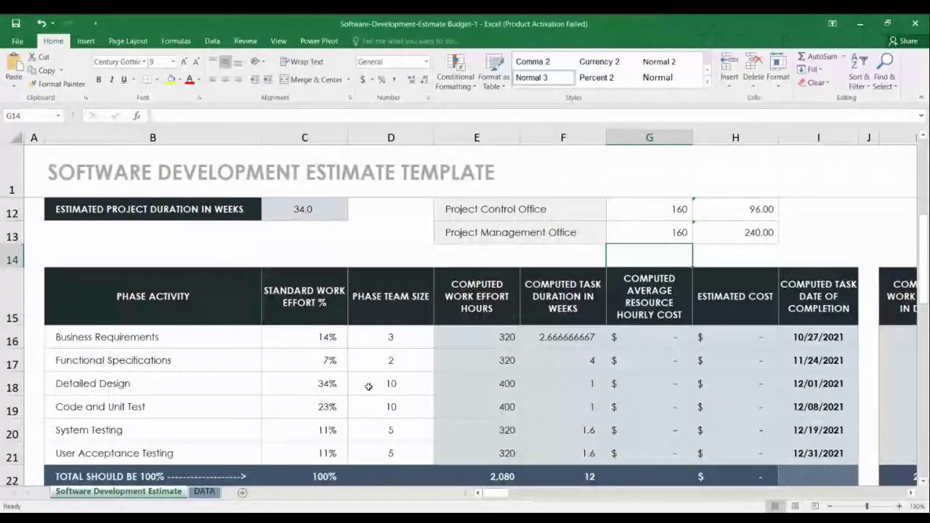
pyautogui.click(322, 340)
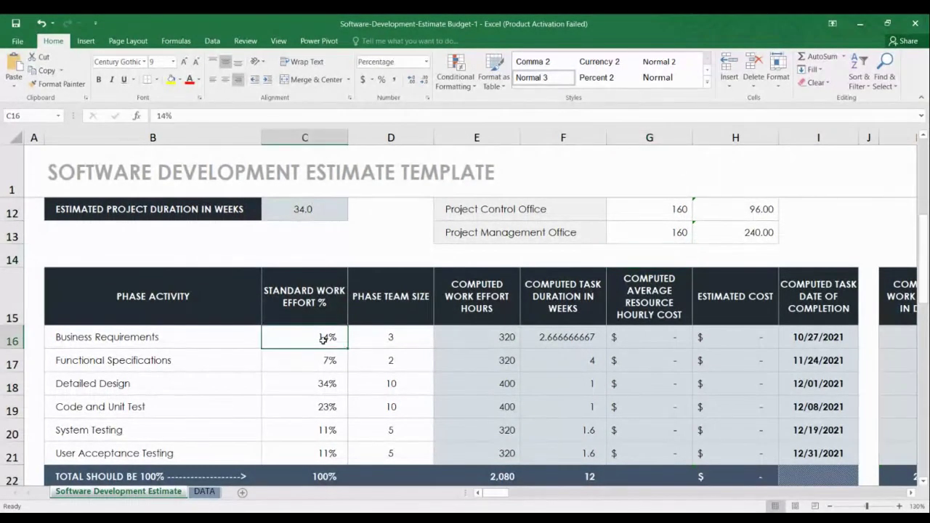
pyautogui.write('1')
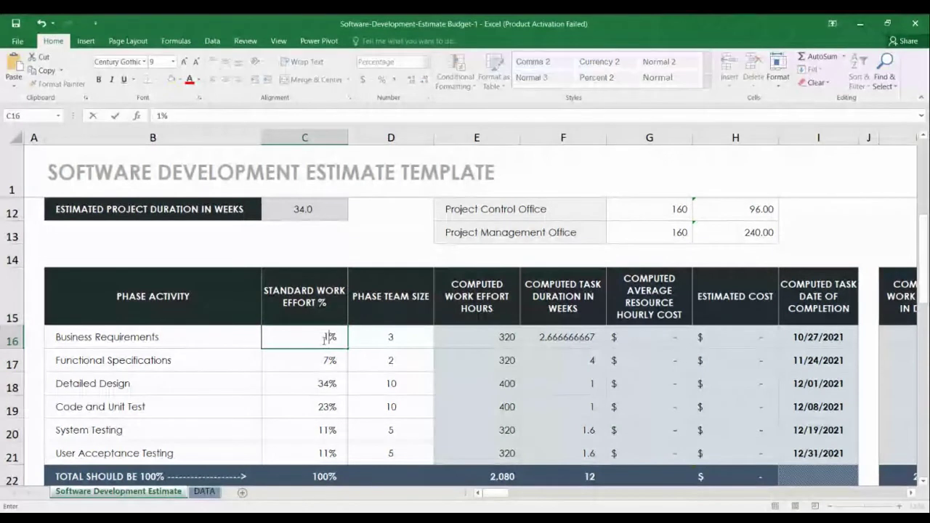
pyautogui.write('5')
pyautogui.press('Return')
pyautogui.write('15')
pyautogui.press('Return')
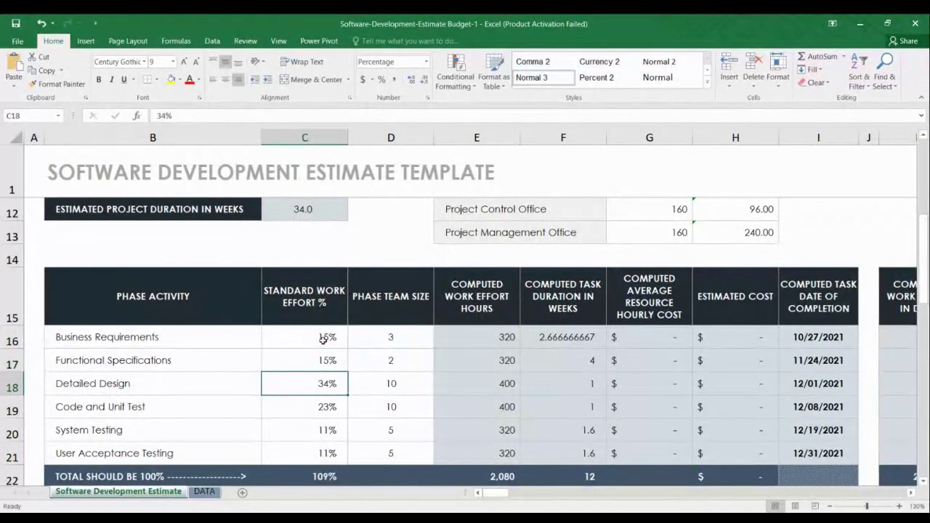
pyautogui.write('1')
pyautogui.write('9')
pyautogui.press('Return')
pyautogui.write('19')
pyautogui.press('Return')
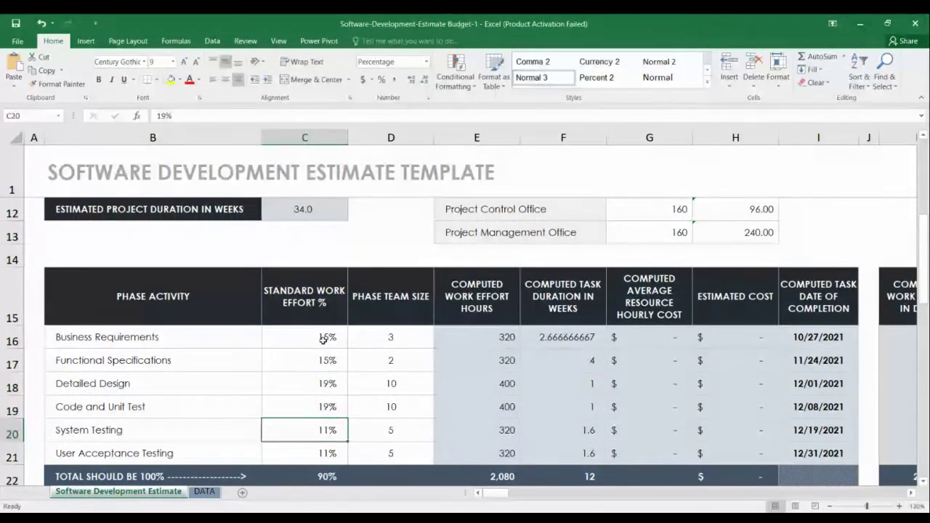
pyautogui.write('15')
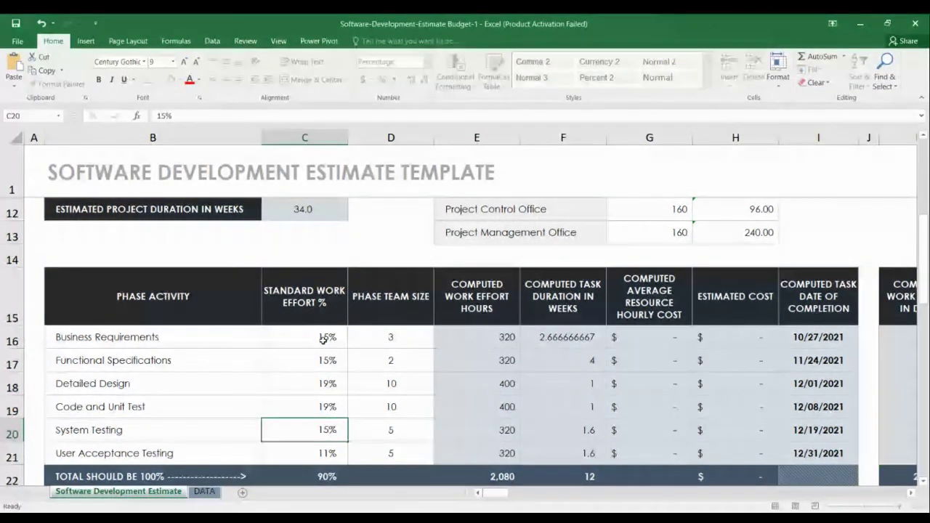
pyautogui.press('Return')
pyautogui.write('15')
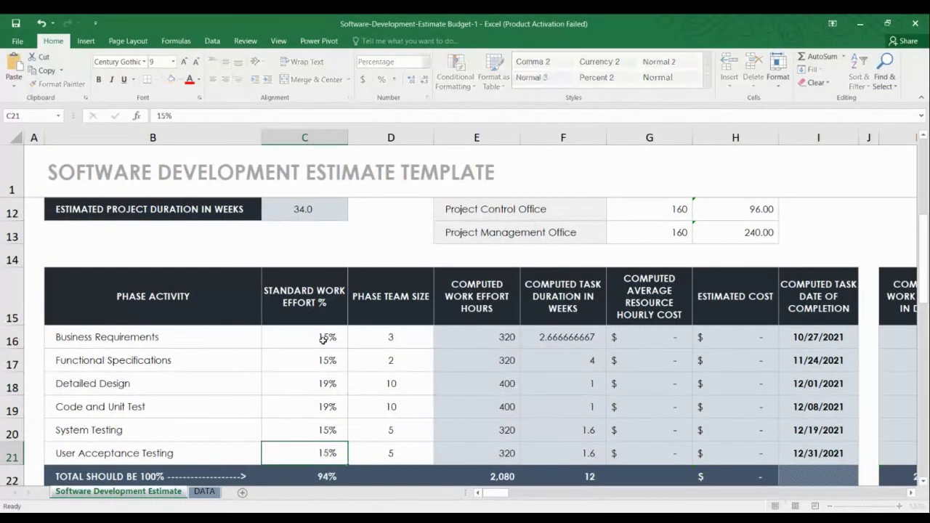
pyautogui.press('Return')
# Change Business Requirements and Functional Specifications to 16% each, bringing the total to 100%.
pyautogui.press('Up')
pyautogui.press('Up')
pyautogui.press('Up')
pyautogui.press('Up')
pyautogui.press('Up')
pyautogui.press('Up')
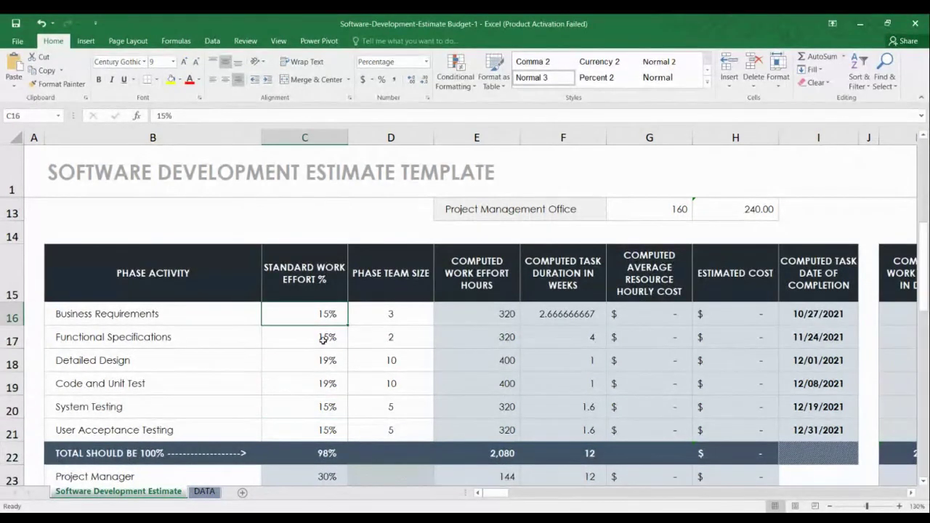
pyautogui.write('16')
pyautogui.press('Return')
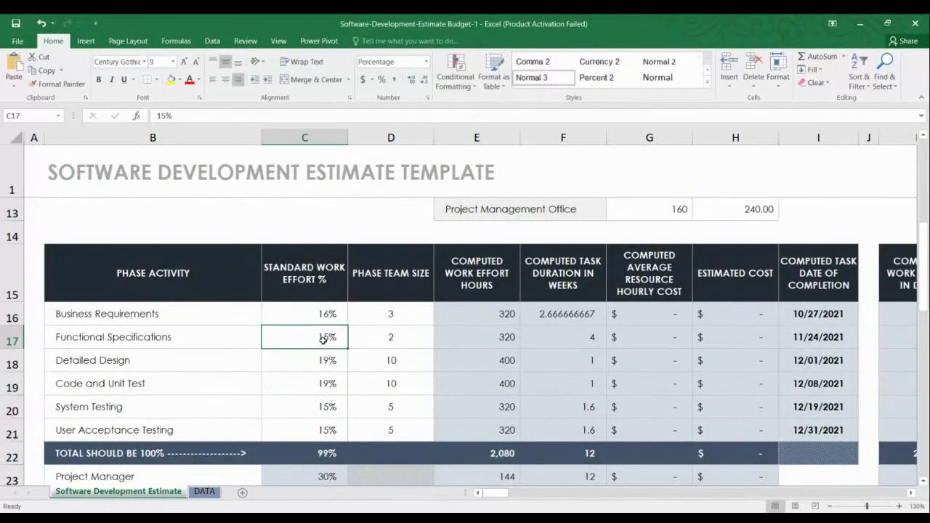
pyautogui.write('16')
pyautogui.press('Return')
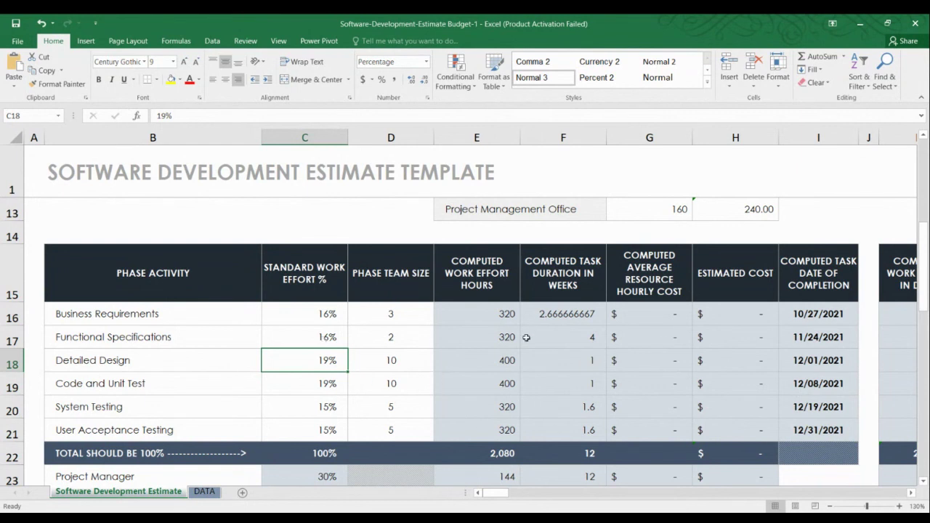
pyautogui.scroll(-2, 537, 339)
pyautogui.scroll(-1, 538, 339)
pyautogui.scroll(-2, 537, 339)
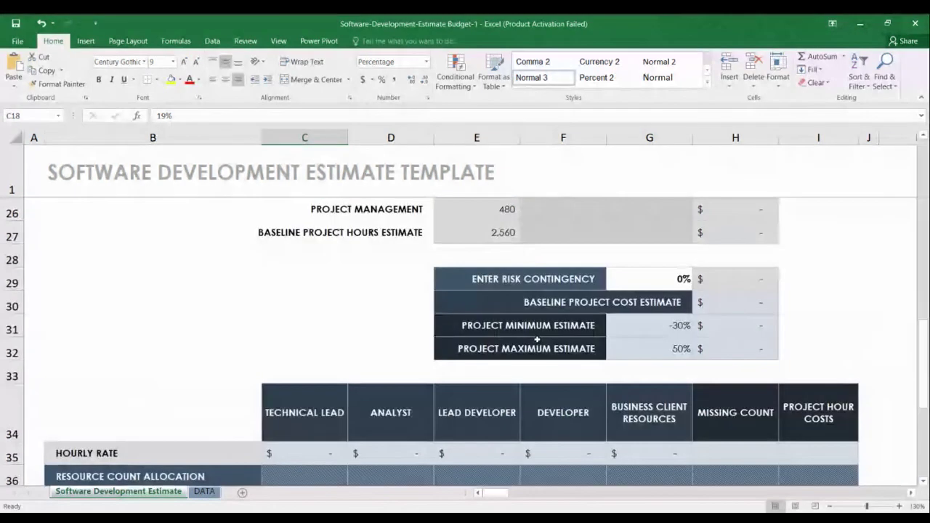
pyautogui.scroll(-2, 538, 340)
pyautogui.scroll(-1, 538, 339)
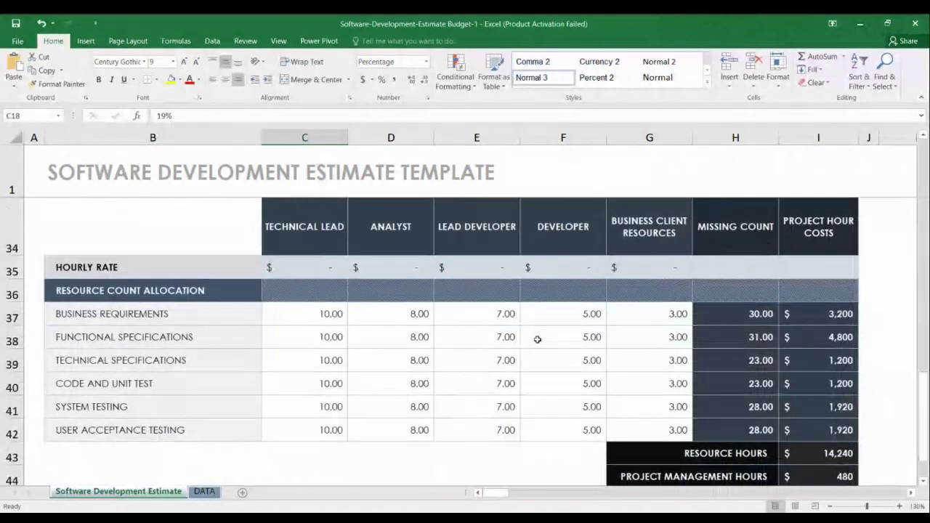
pyautogui.scroll(-1, 538, 339)
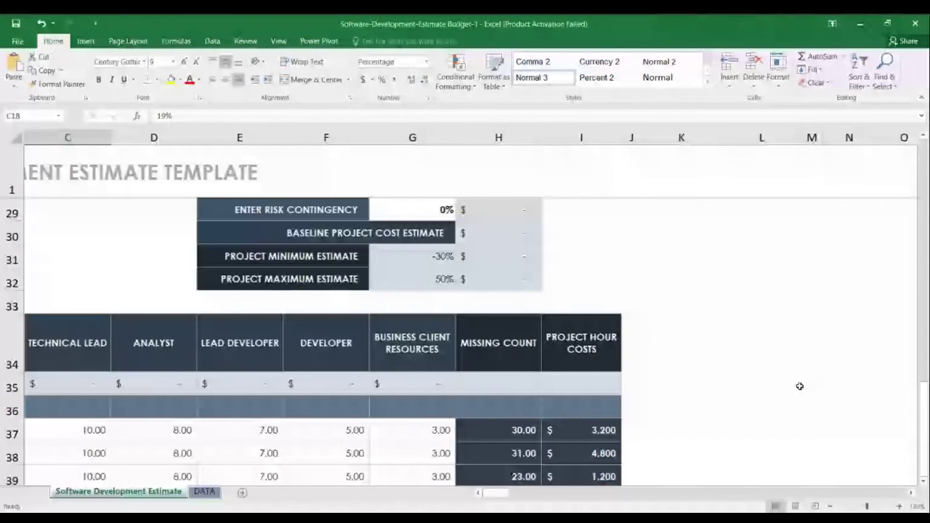
pyautogui.scroll(-1, 799, 385)
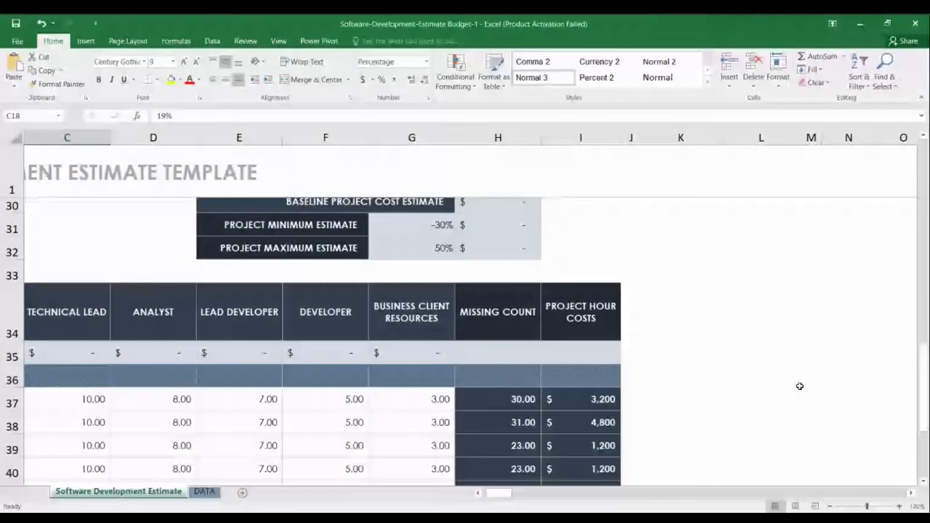
pyautogui.scroll(-2, 800, 386)
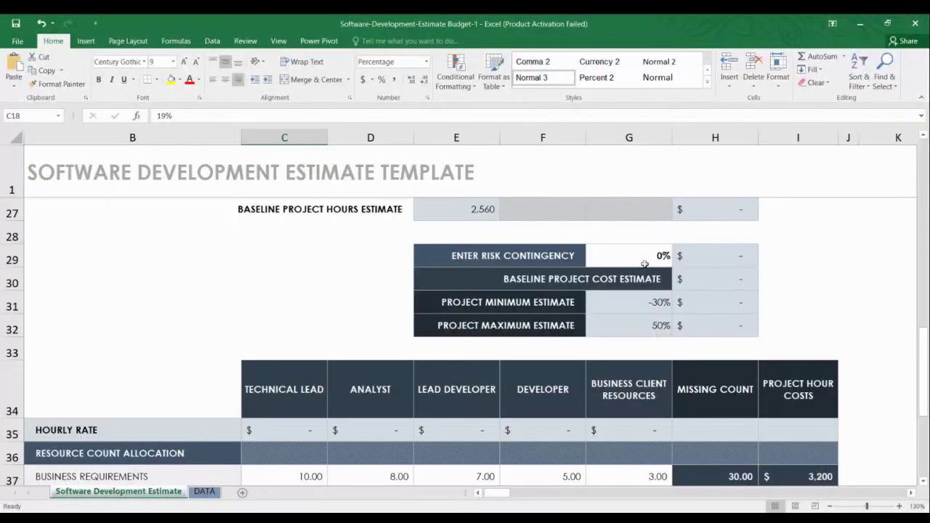
# Enter 30 in cell G29 to make the risk contingency 30%.
pyautogui.click(644, 256)
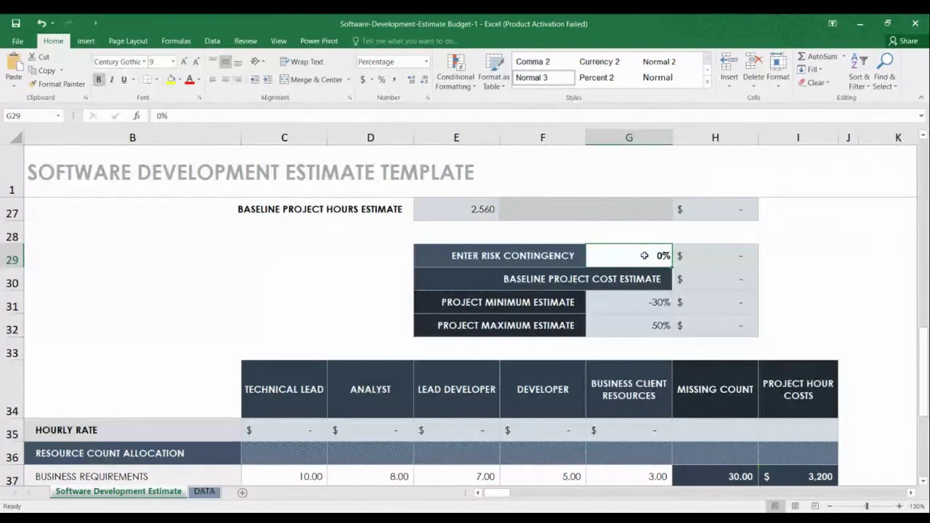
pyautogui.write('3')
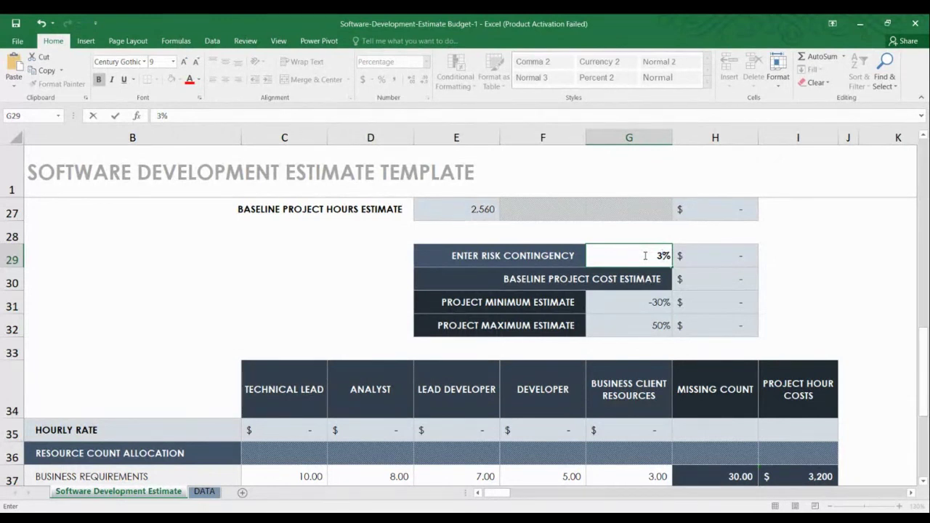
pyautogui.write('0')
pyautogui.press('Return')
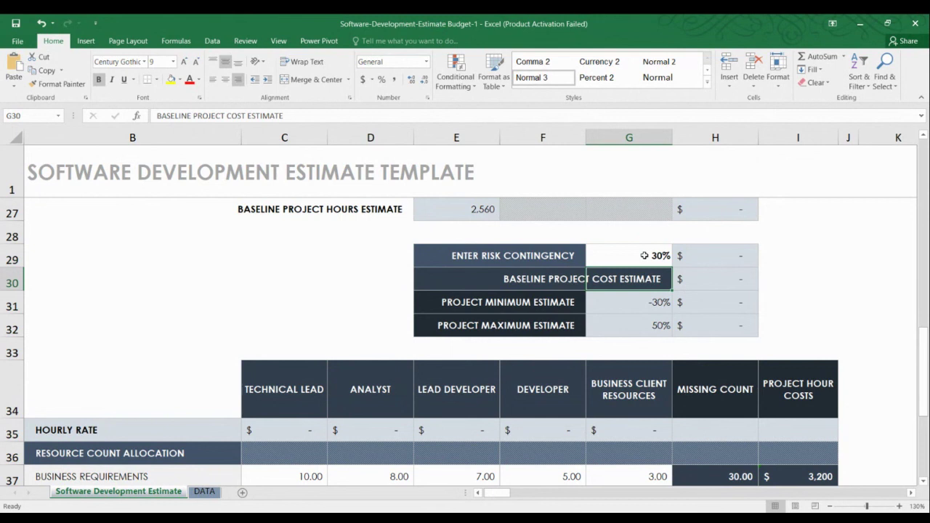
pyautogui.press('Right')
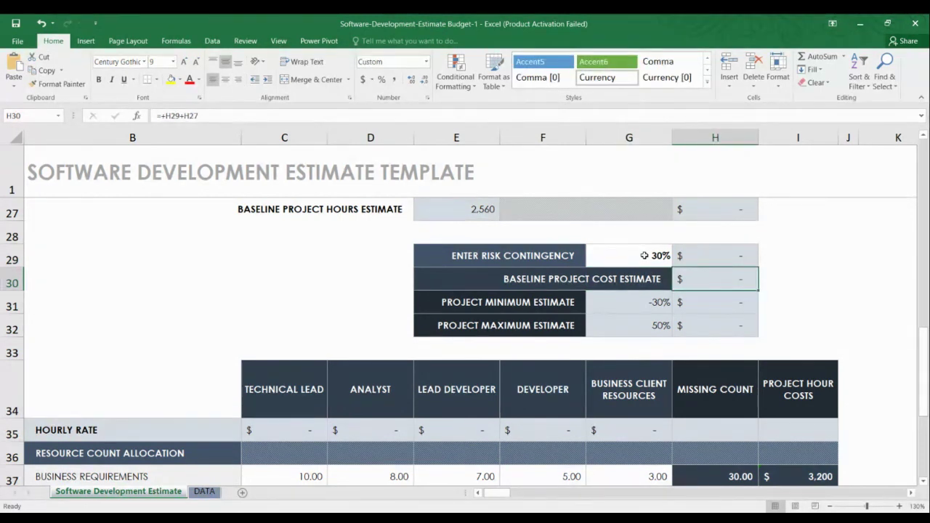
pyautogui.press('Up')
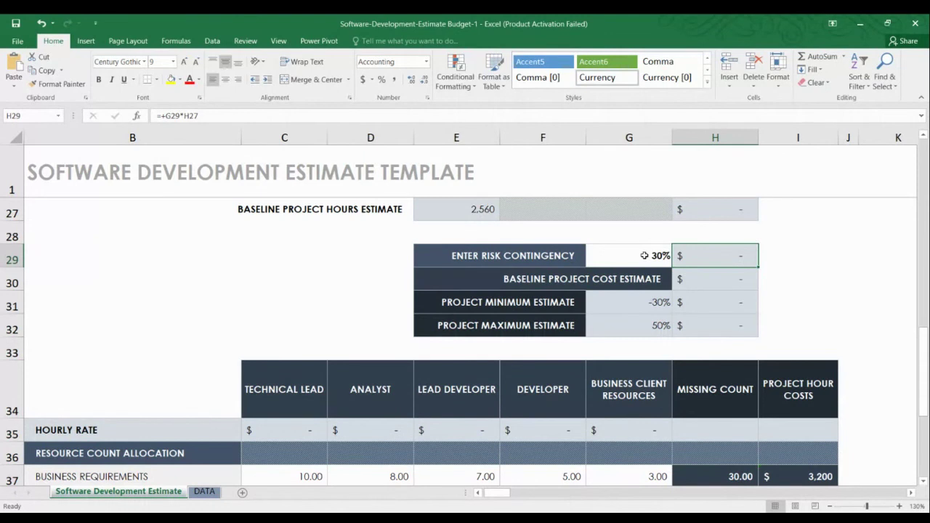
pyautogui.press('Up')
pyautogui.press('Up')
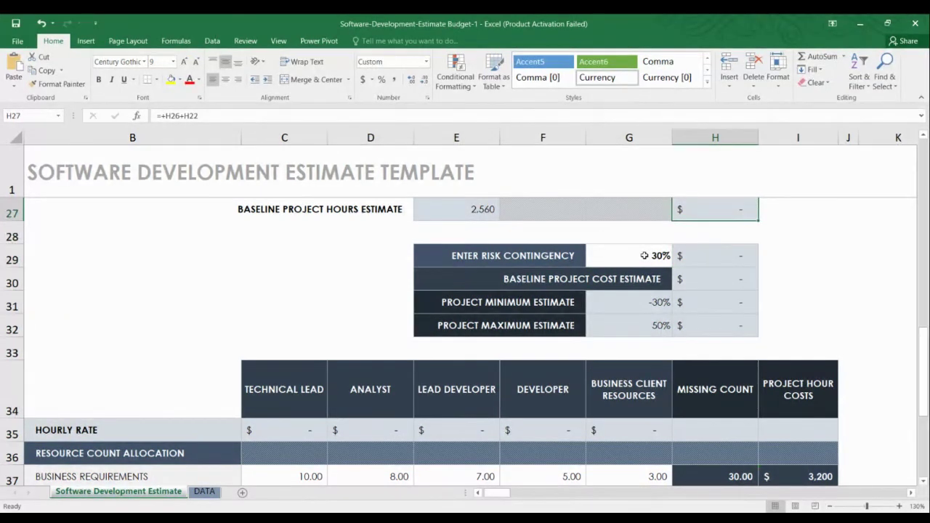
pyautogui.press('Left')
pyautogui.press('Left')
pyautogui.press('Left')
pyautogui.press('Up')
pyautogui.press('Up')
pyautogui.press('Up')
pyautogui.press('Up')
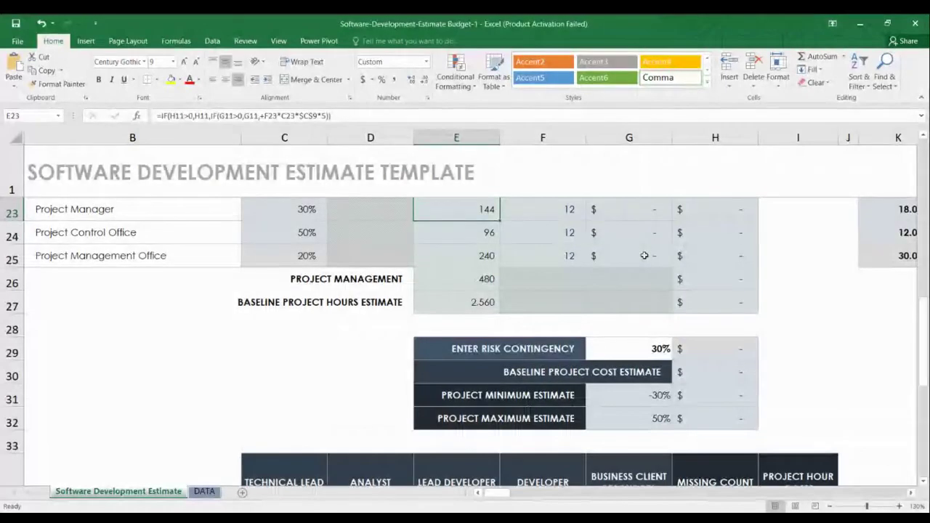
pyautogui.press('Up')
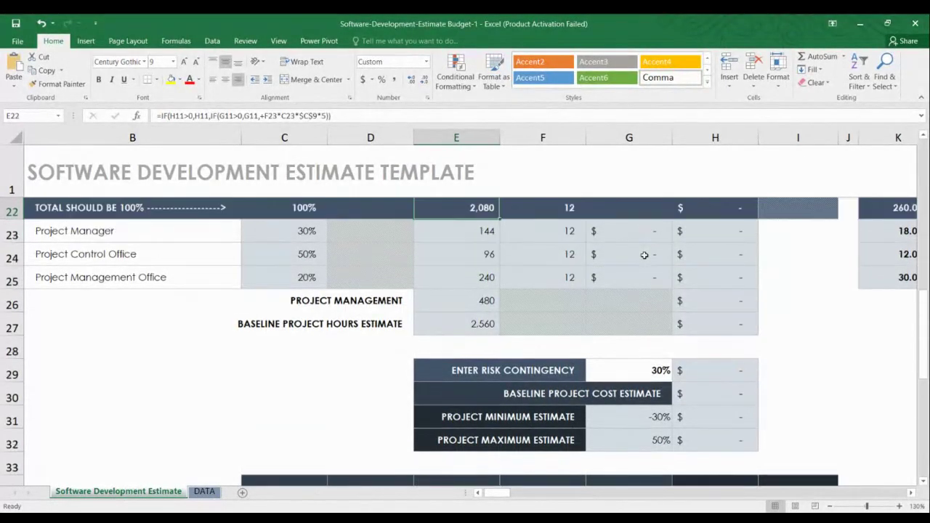
pyautogui.press('Up')
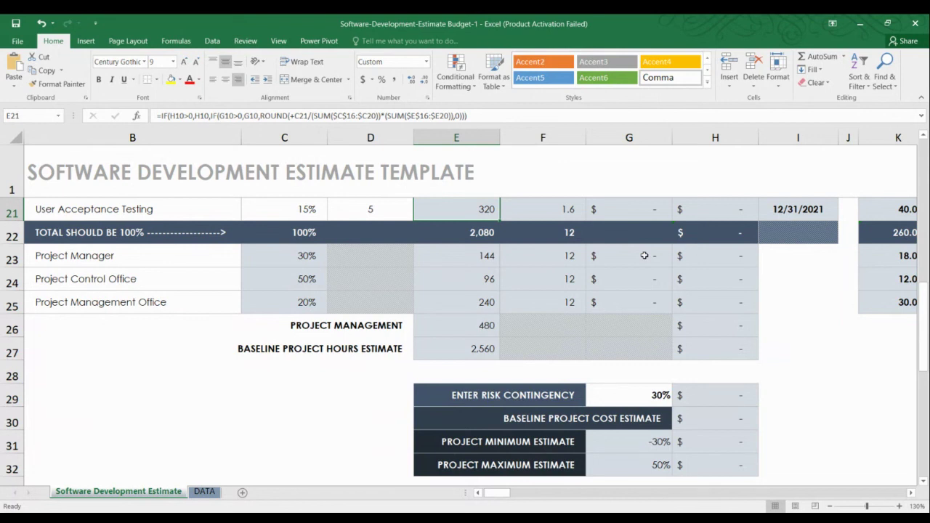
pyautogui.scroll(1, 644, 255)
pyautogui.scroll(1, 644, 255)
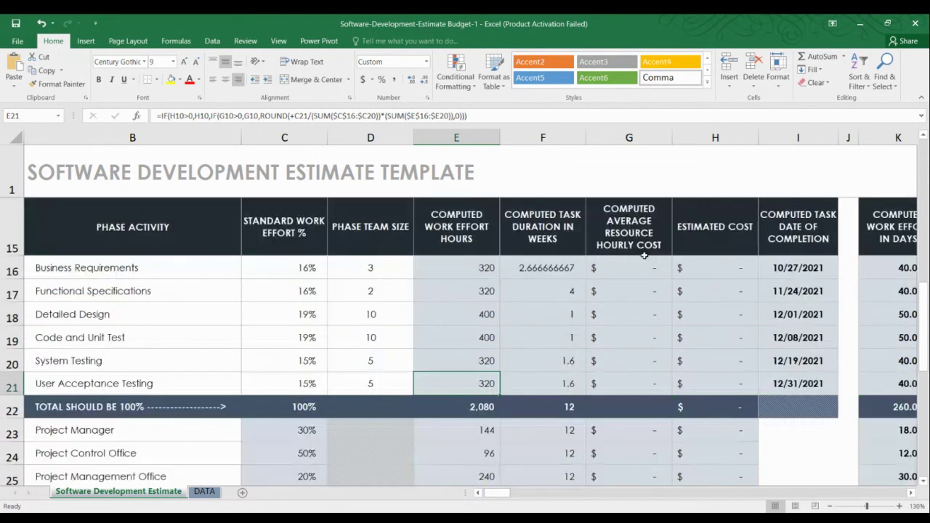
pyautogui.scroll(2, 644, 255)
pyautogui.scroll(1, 644, 255)
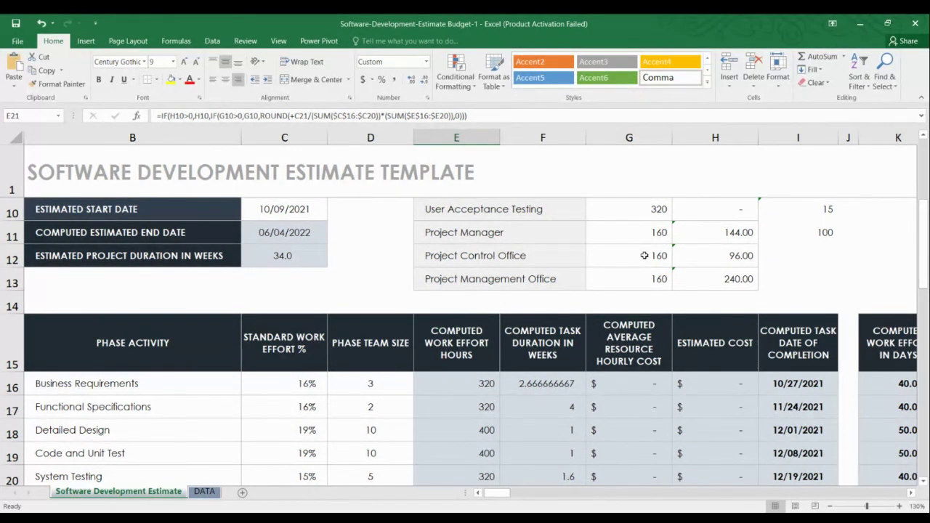
# Enter a Technical Lead hourly rate of 10 in C35.
pyautogui.scroll(-2, 643, 255)
pyautogui.scroll(1, 644, 258)
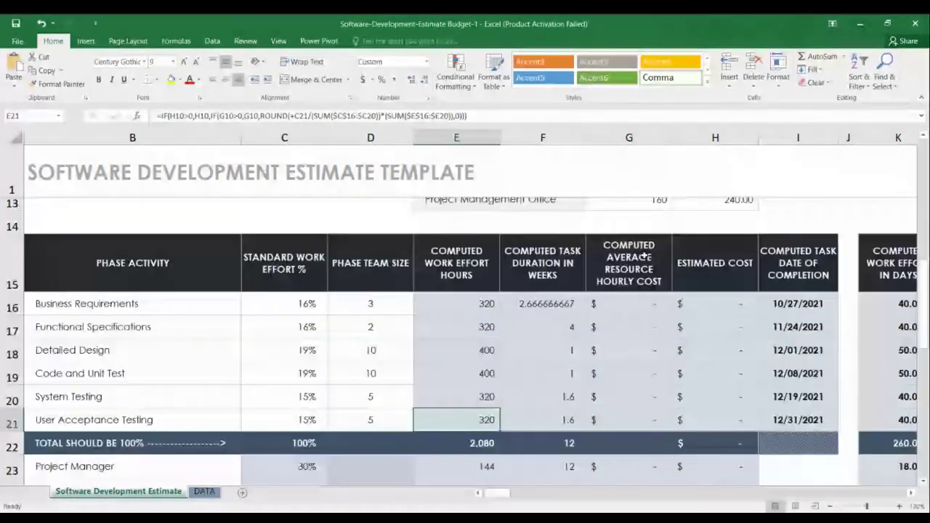
pyautogui.scroll(-3, 658, 343)
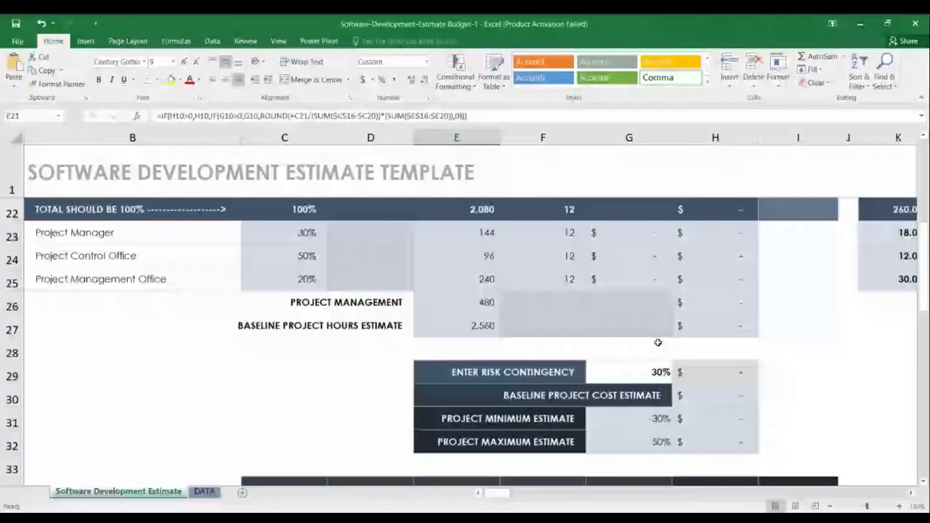
pyautogui.scroll(-3, 657, 342)
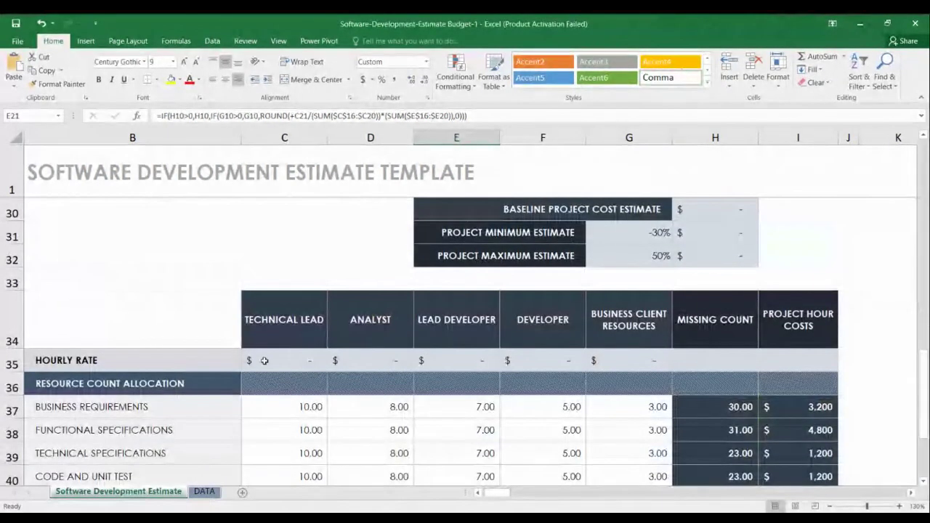
pyautogui.click(267, 360)
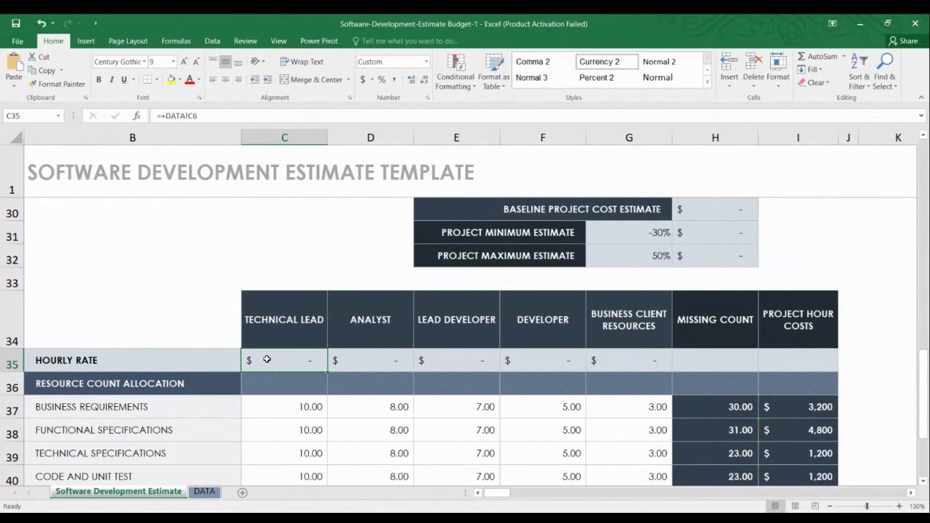
pyautogui.write('10')
pyautogui.press('Return')
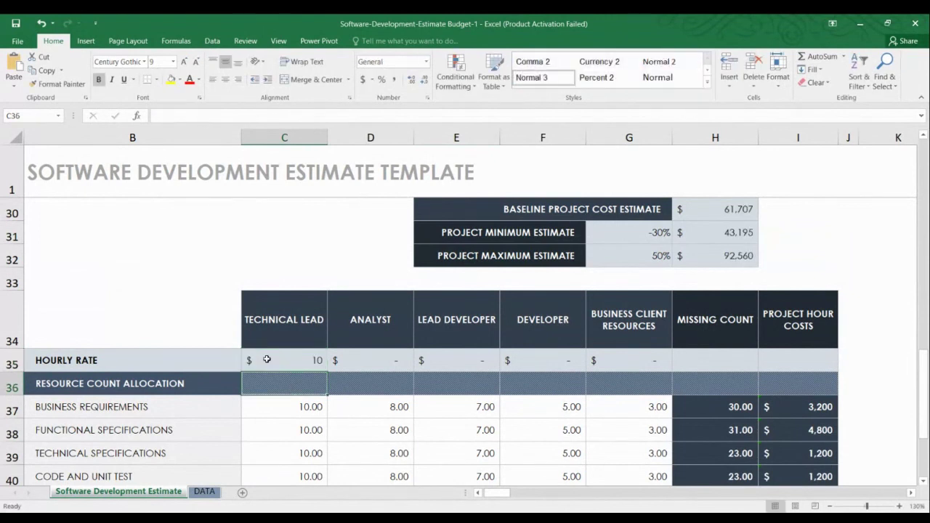
# Enter hourly rates 8, 7, 5 and 3 for Analyst, Lead Developer, Developer and Business Client Resources.
pyautogui.press('Up')
pyautogui.press('Right')
pyautogui.write('8')
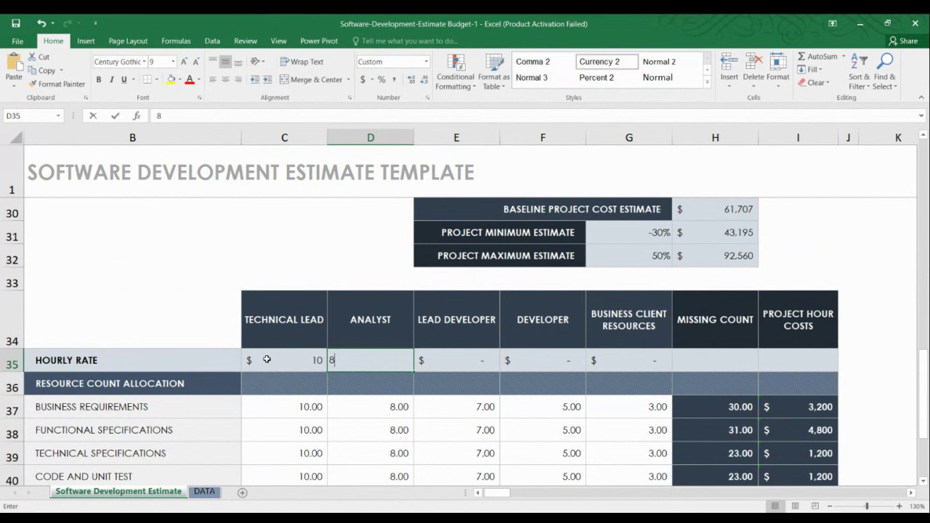
pyautogui.press('Right')
pyautogui.write('7')
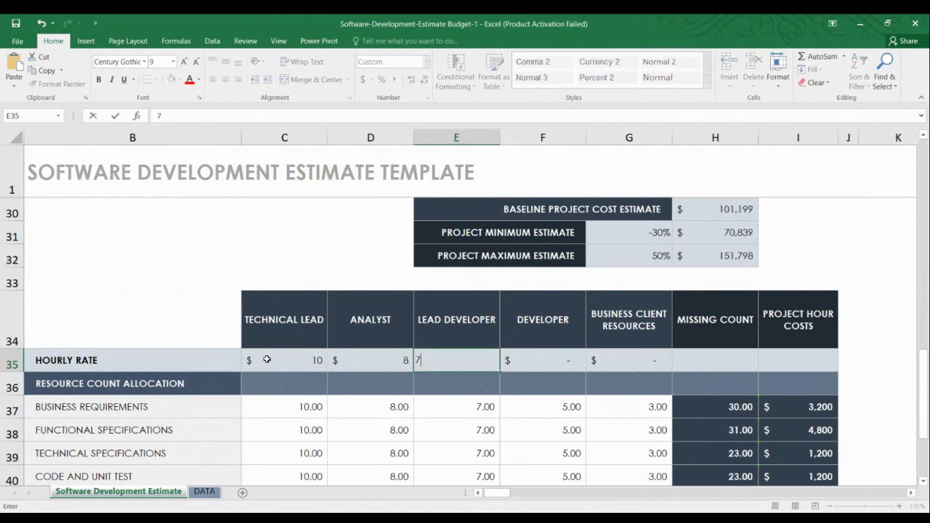
pyautogui.press('Right')
pyautogui.write('5')
pyautogui.press('Right')
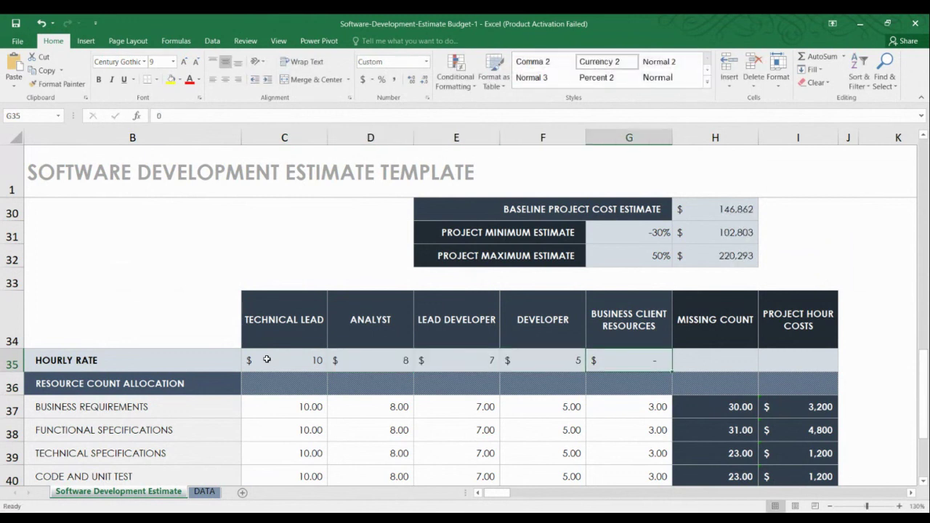
pyautogui.write('3')
pyautogui.press('Return')
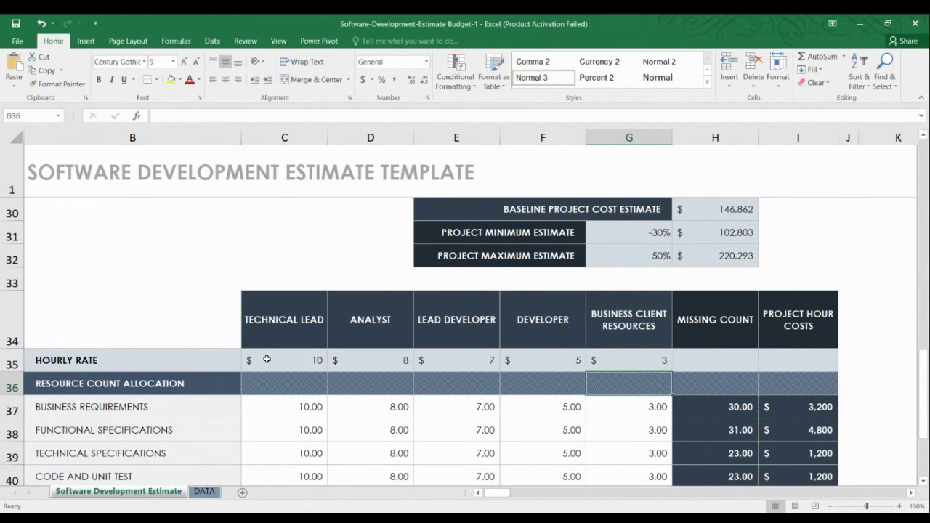
pyautogui.scroll(1, 266, 359)
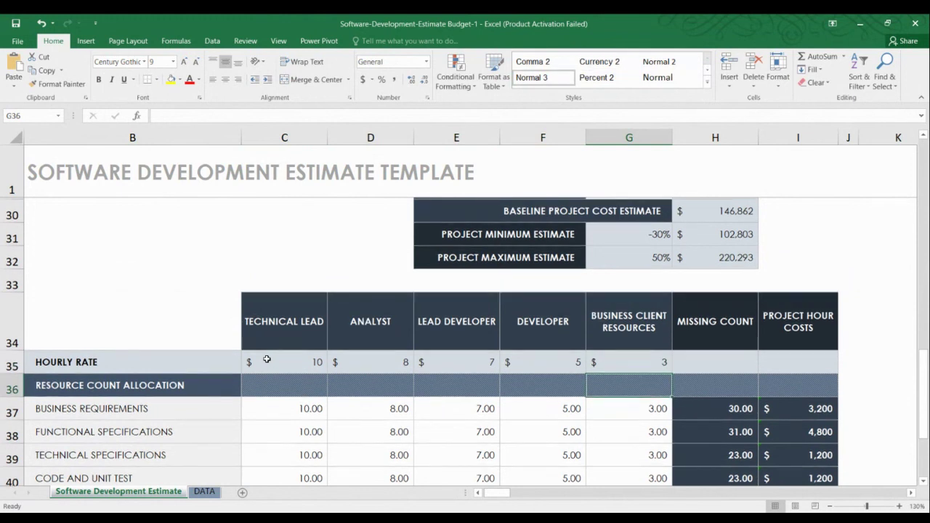
pyautogui.scroll(2, 267, 359)
pyautogui.scroll(1, 267, 359)
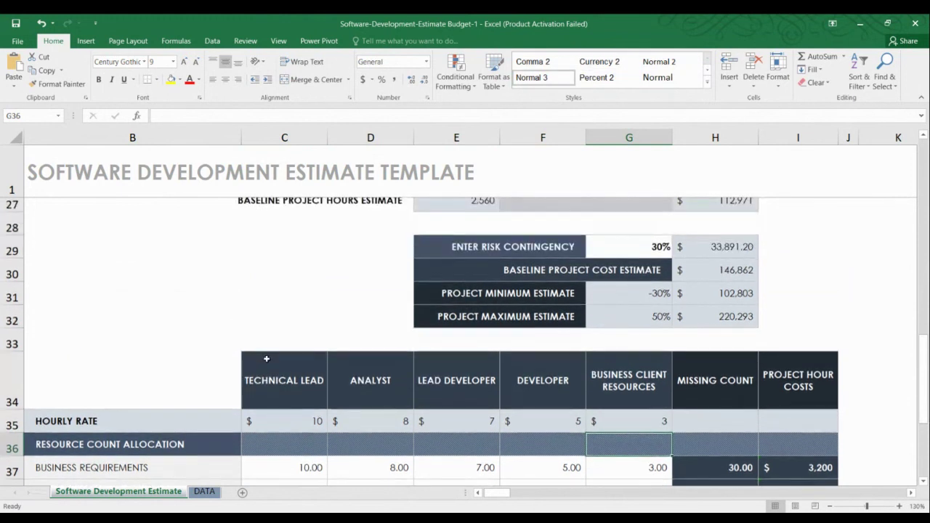
pyautogui.scroll(-3, 266, 359)
pyautogui.scroll(-1, 267, 359)
pyautogui.scroll(2, 267, 359)
pyautogui.scroll(1, 267, 359)
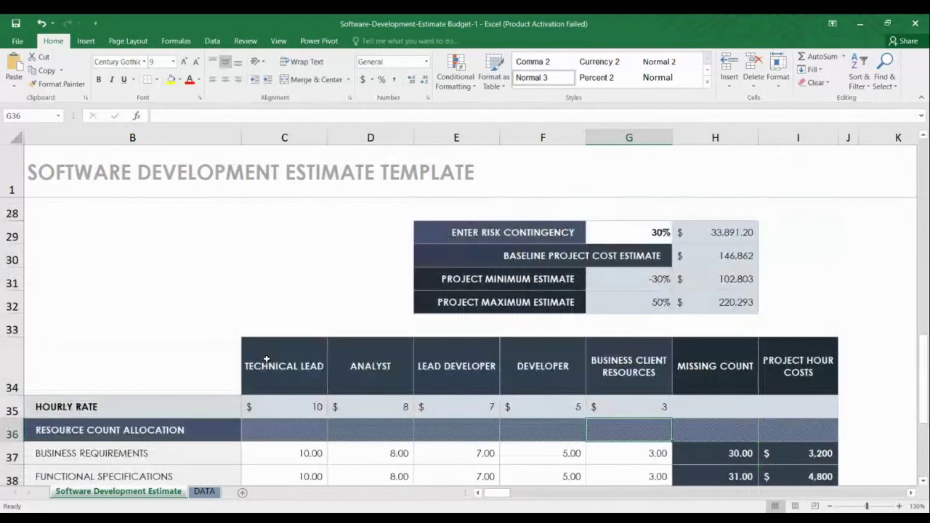
pyautogui.scroll(2, 266, 359)
pyautogui.scroll(2, 266, 359)
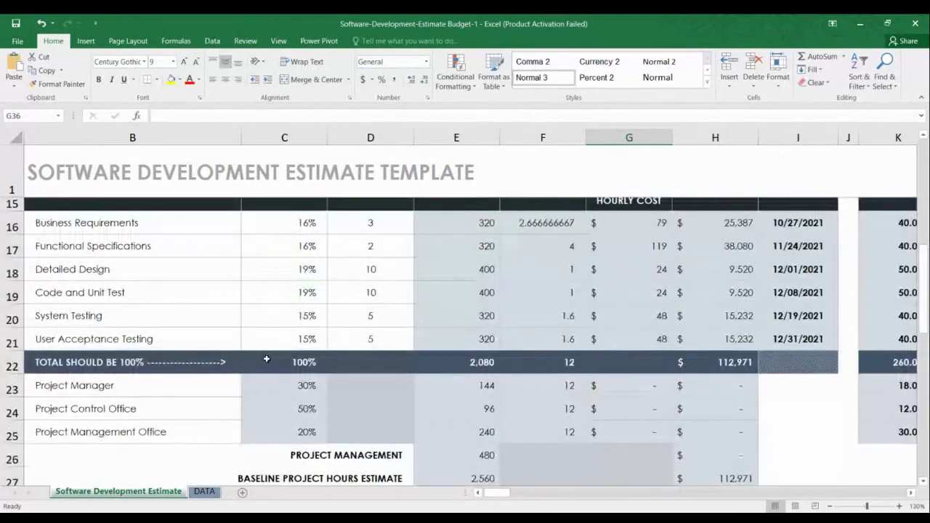
pyautogui.scroll(1, 266, 359)
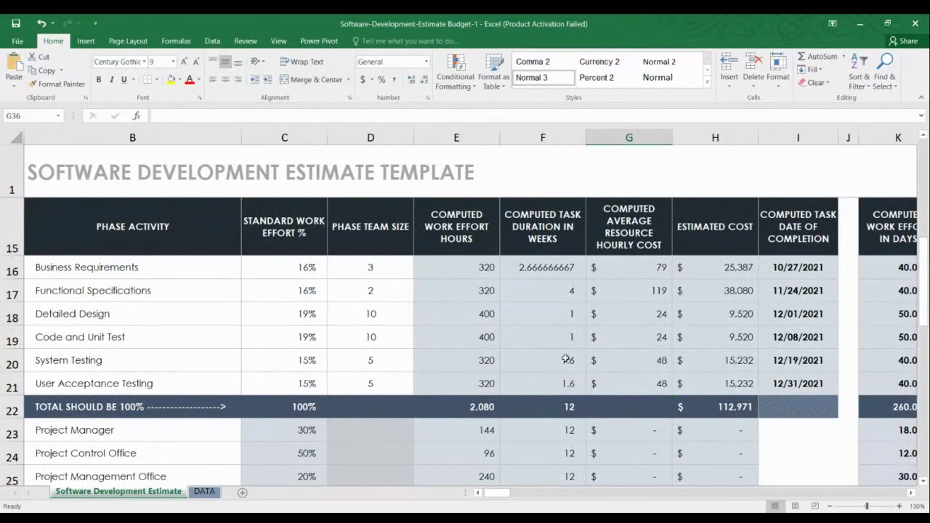
pyautogui.scroll(-1, 566, 359)
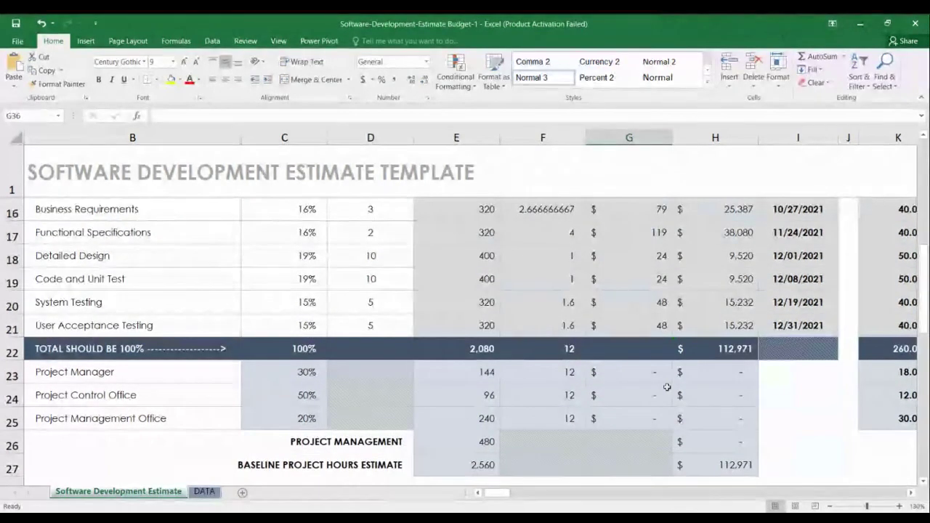
pyautogui.click(375, 369)
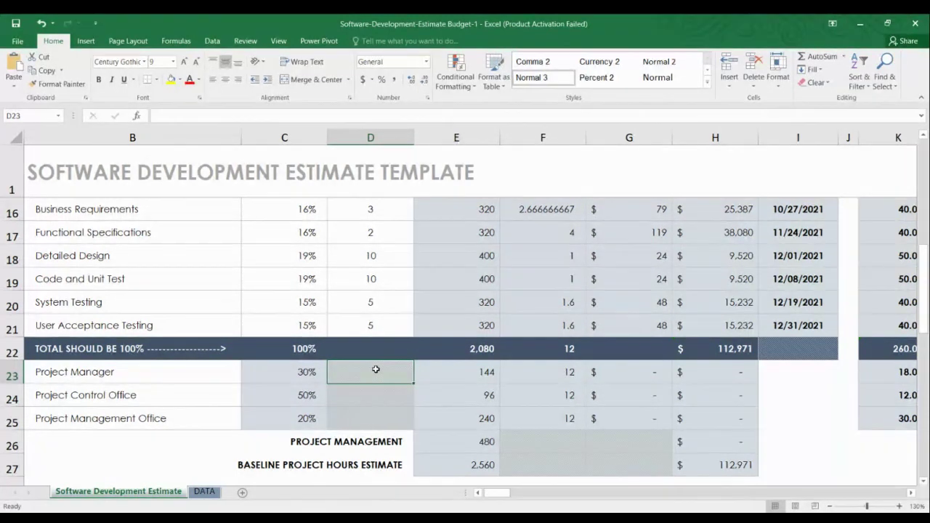
pyautogui.click(636, 375)
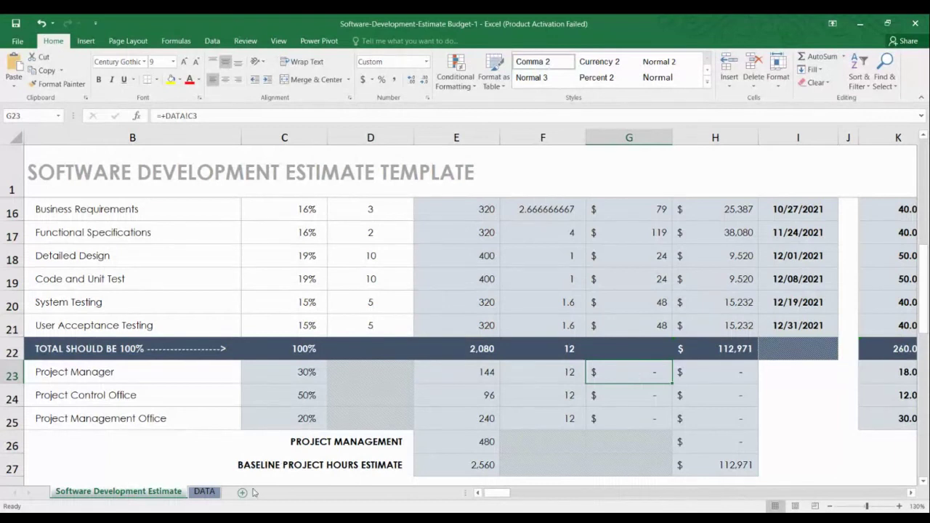
# On the DATA sheet, enter hourly rates 20, 10 and 8 for the three management roles.
pyautogui.click(204, 493)
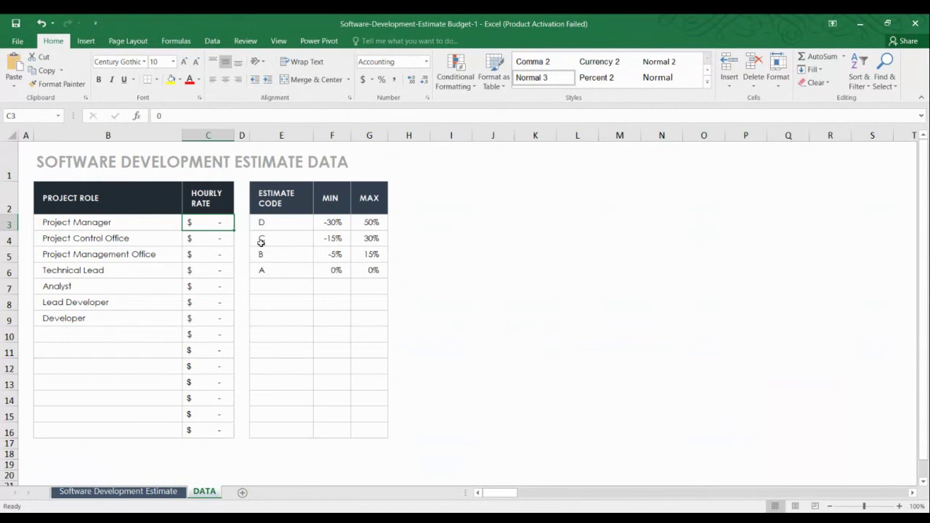
pyautogui.write('20')
pyautogui.press('Return')
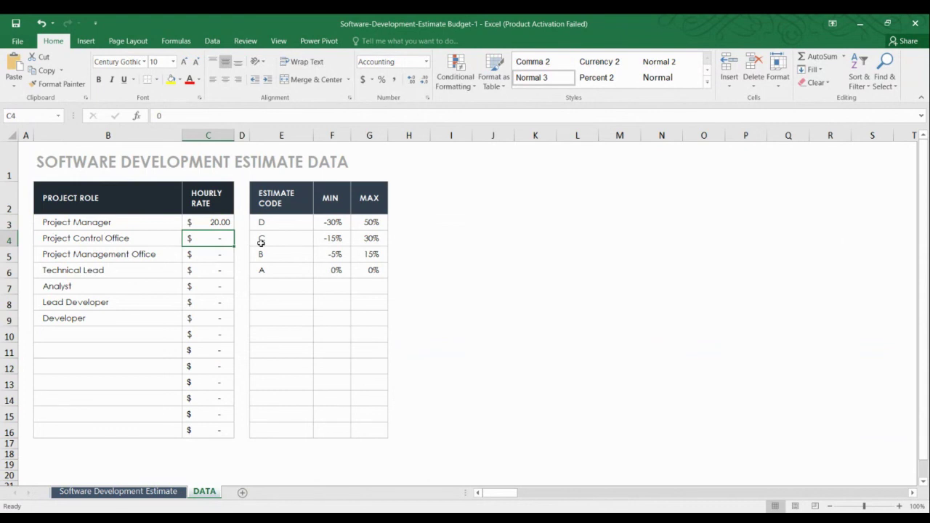
pyautogui.write('10')
pyautogui.press('Return')
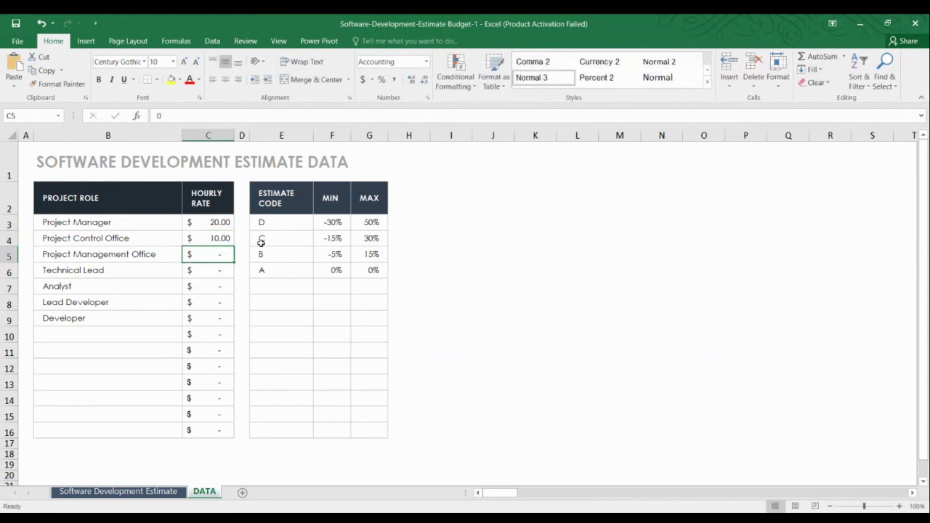
pyautogui.write('8')
pyautogui.press('Return')
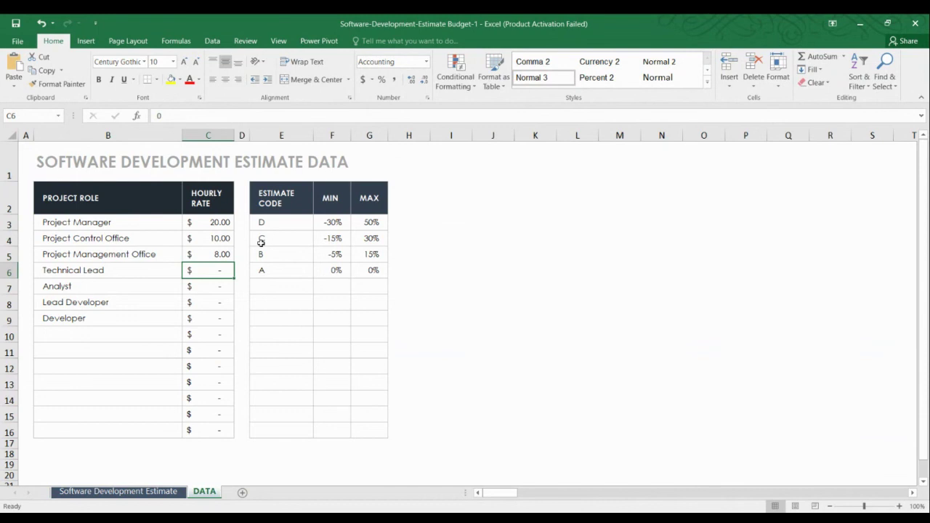
# Enter rates 10, 8, 7 and 5 for Technical Lead, Analyst, Lead Developer and Developer, then return to the estimate.
pyautogui.write('10')
pyautogui.press('Return')
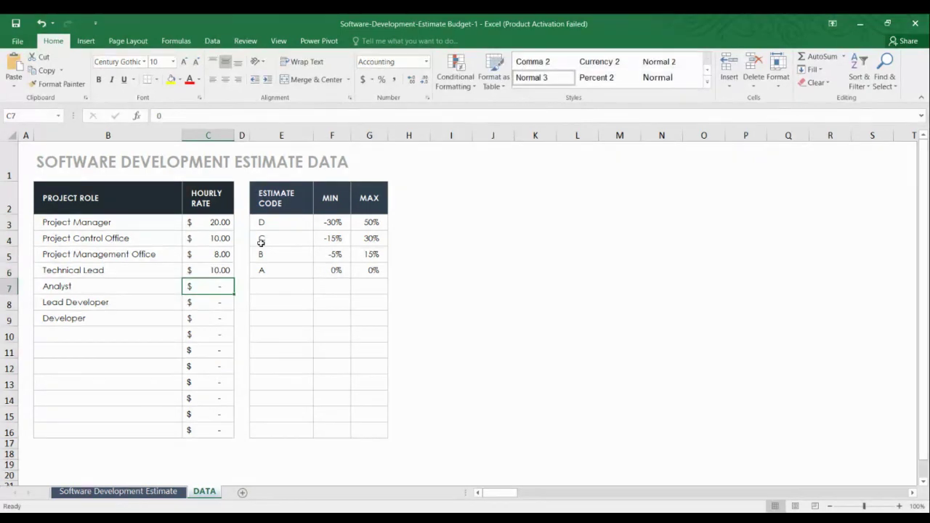
pyautogui.write('8')
pyautogui.press('Return')
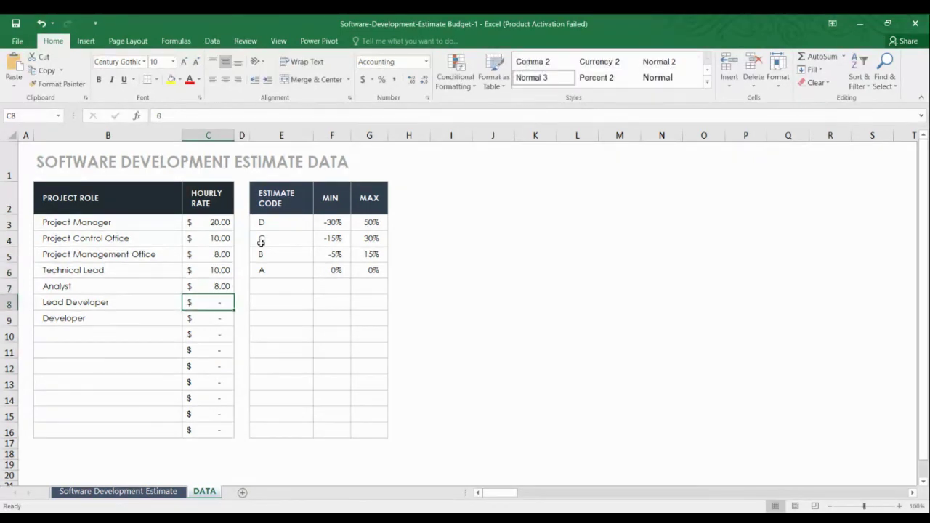
pyautogui.write('7')
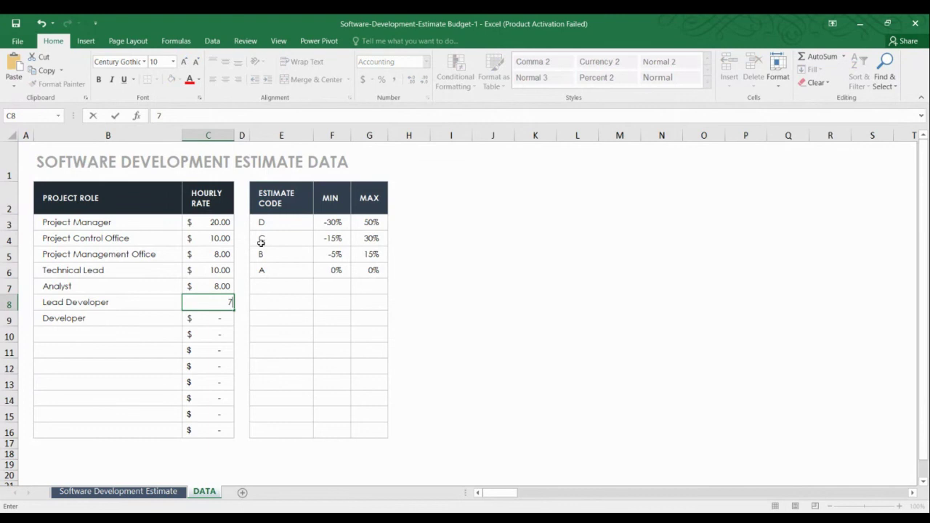
pyautogui.press('Return')
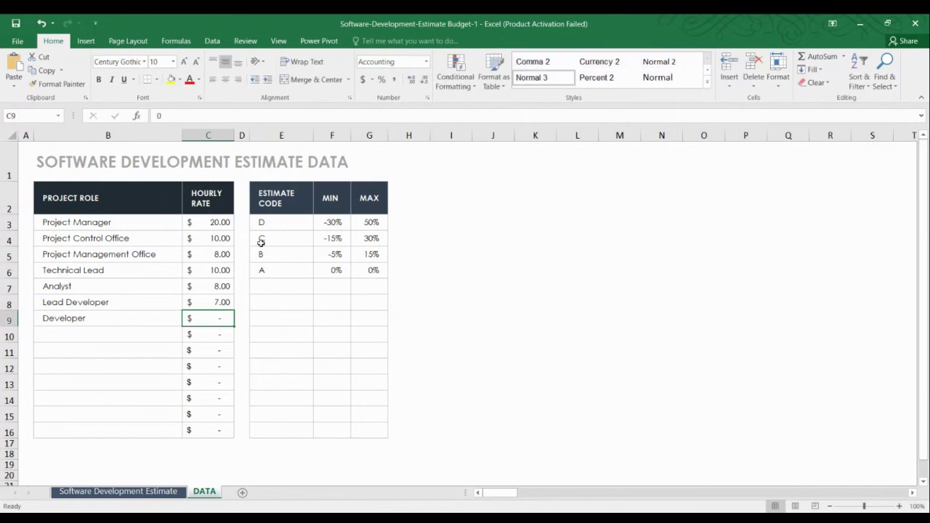
pyautogui.write('5')
pyautogui.press('Return')
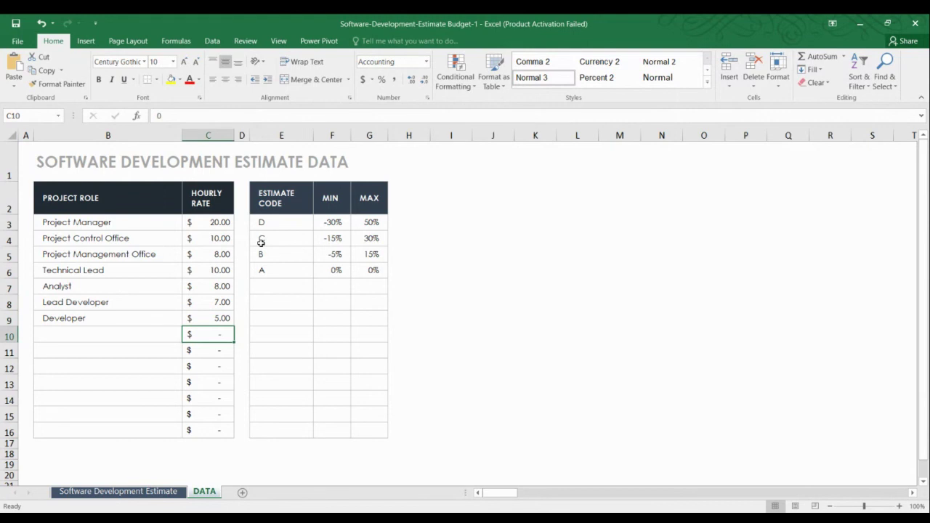
pyautogui.click(132, 493)
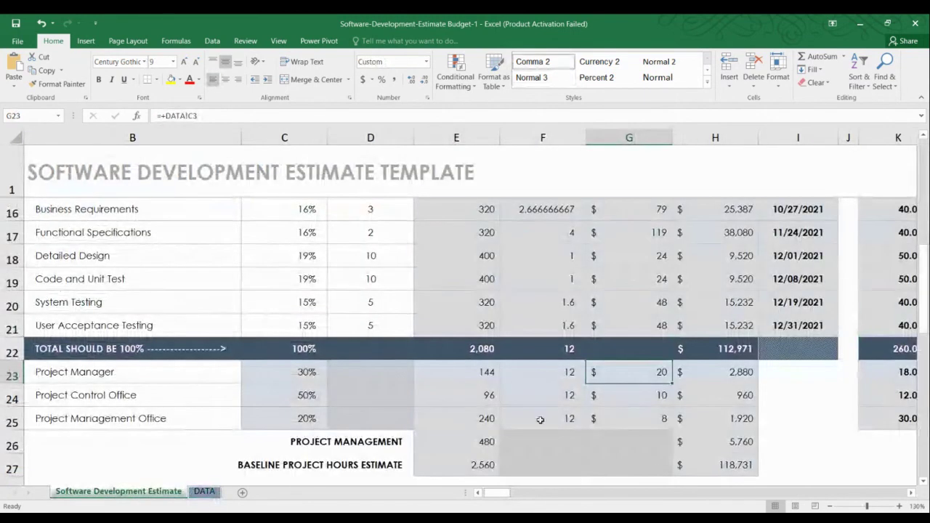
# Switch to the DATA sheet to view the seven role hourly rates from $20 to $5.
pyautogui.scroll(-1, 594, 423)
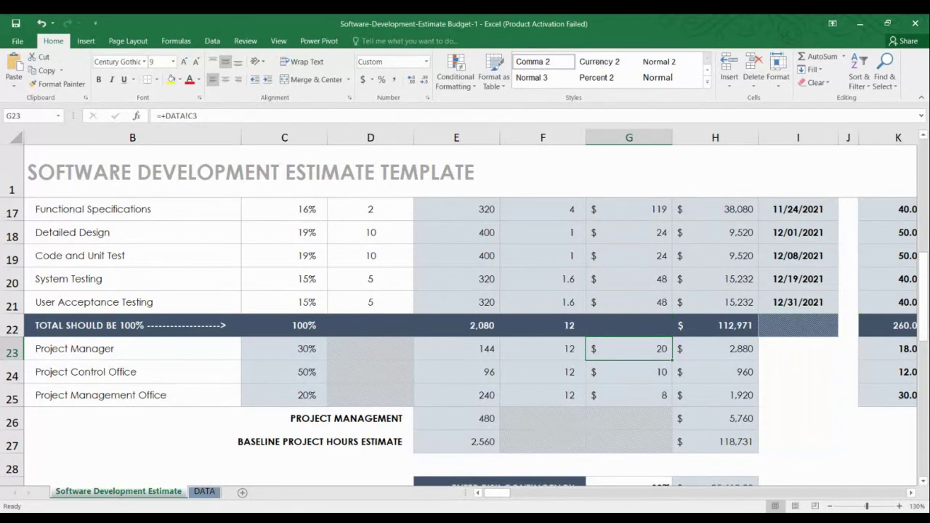
pyautogui.click(207, 495)
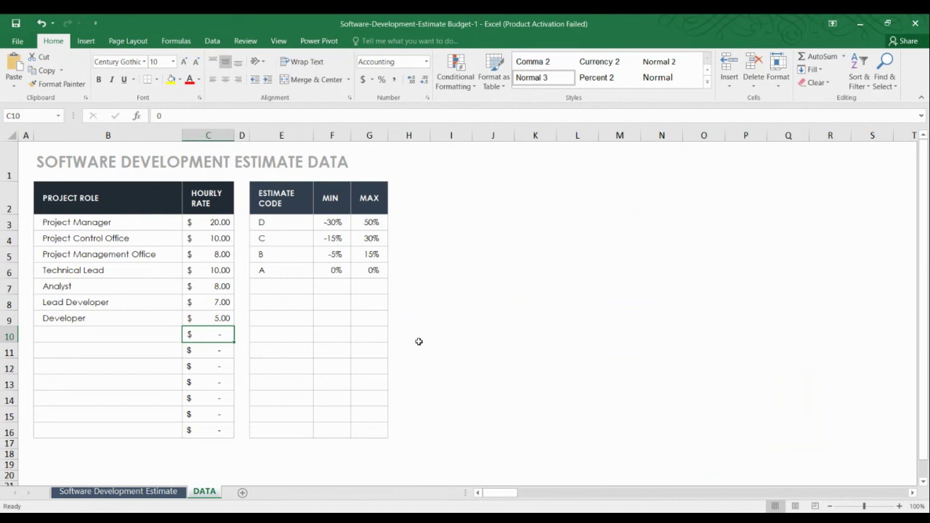
# Go back to the Software Development Estimate sheet and scroll to its top estimation and phase hours tables.
pyautogui.click(145, 492)
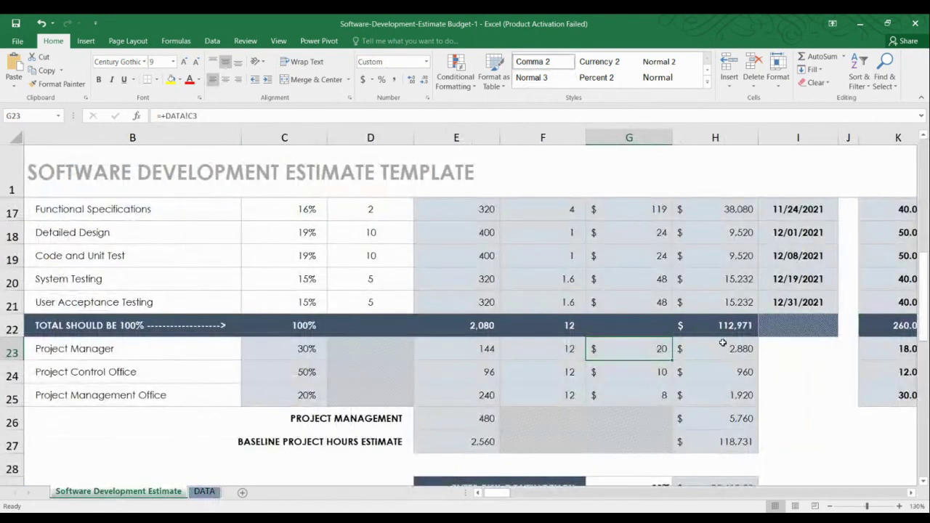
pyautogui.keyDown('ctrl'); pyautogui.scroll(2, 723, 342); pyautogui.keyUp('ctrl')
pyautogui.hscroll(2, 723, 342)
pyautogui.hscroll(1, 722, 342)
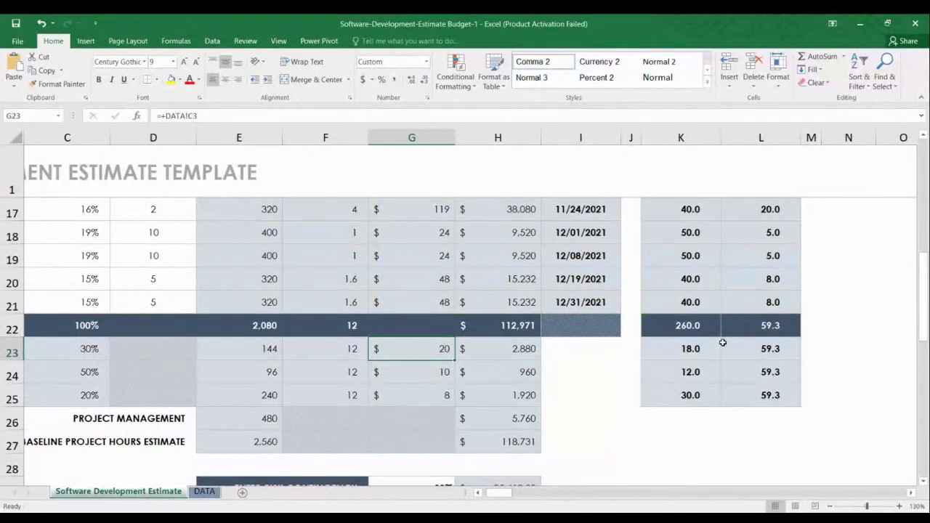
pyautogui.scroll(1, 723, 342)
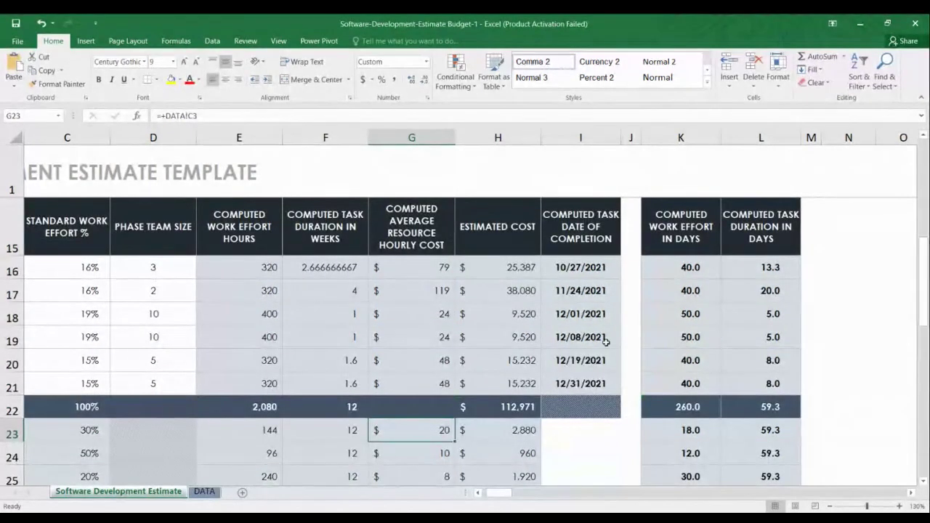
pyautogui.scroll(2, 606, 342)
pyautogui.scroll(1, 606, 342)
pyautogui.hscroll(1, 606, 342)
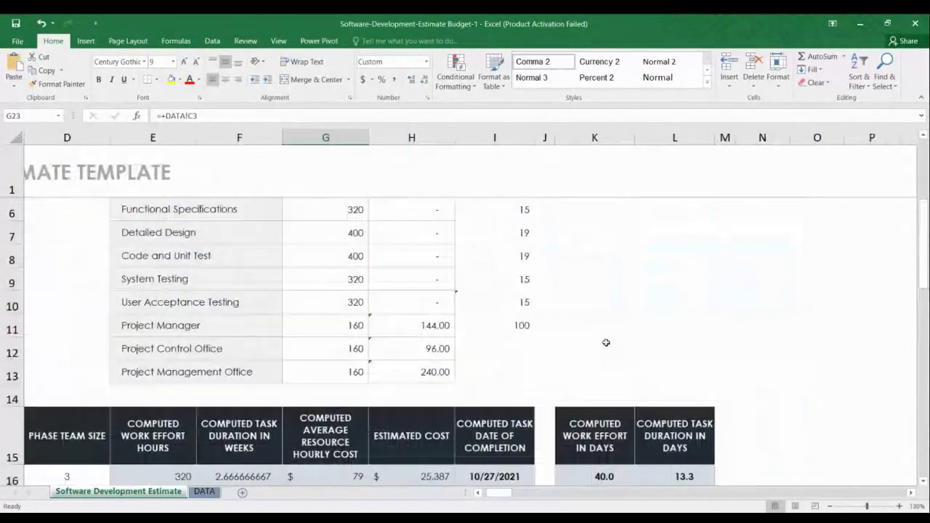
pyautogui.scroll(1, 606, 342)
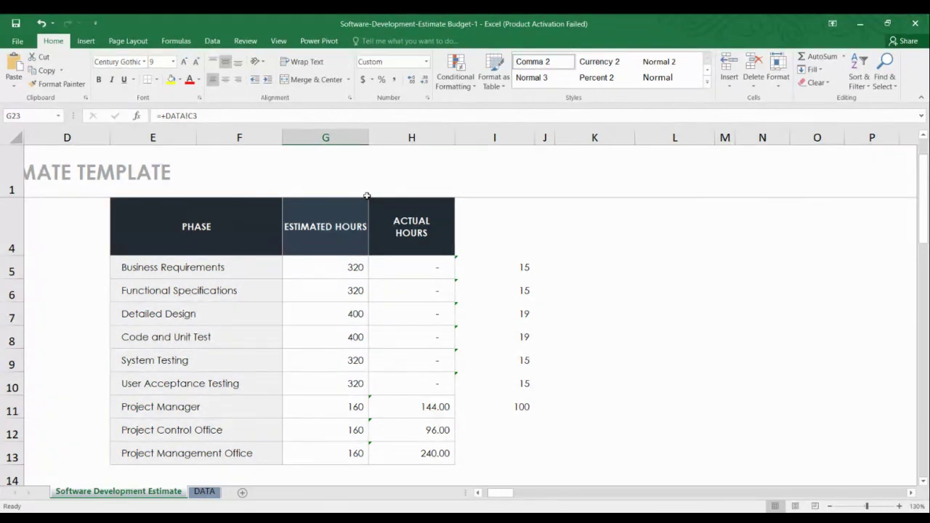
pyautogui.hscroll(-2, 367, 196)
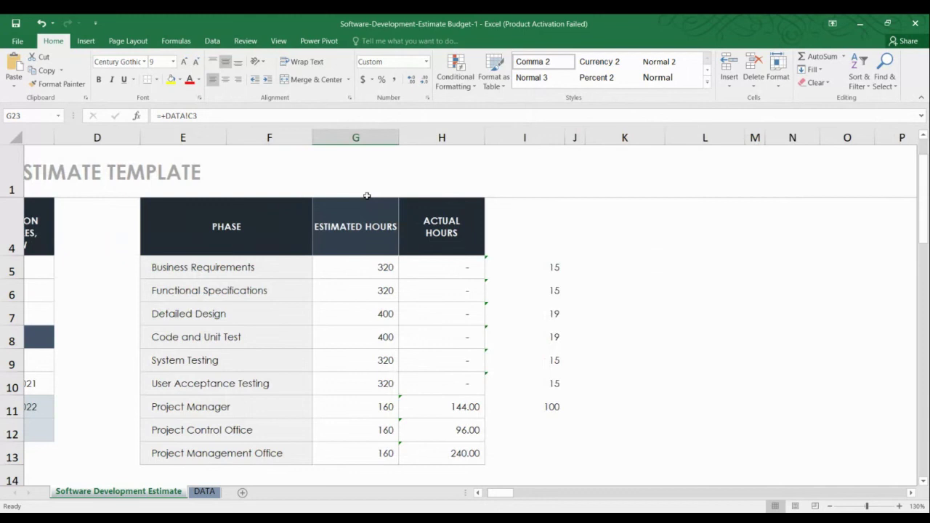
pyautogui.hscroll(-3, 367, 195)
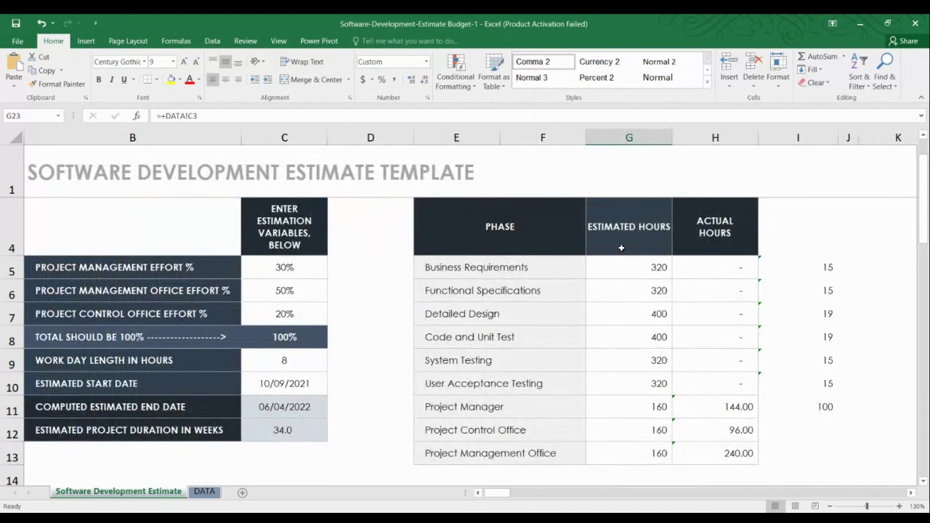